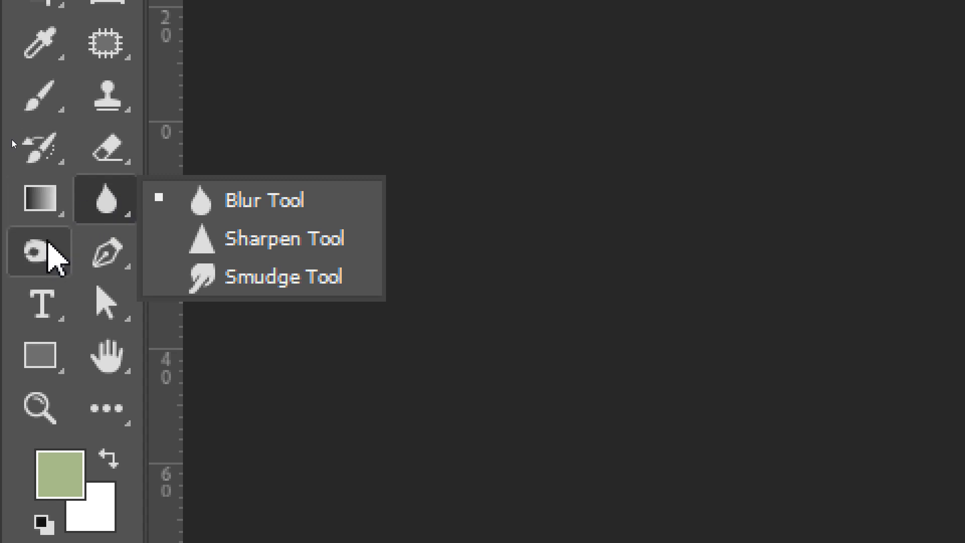
# Step: Select the Blur tool with a 31 px brush and set its strength to 100%
pyautogui.rightClick(49, 251)
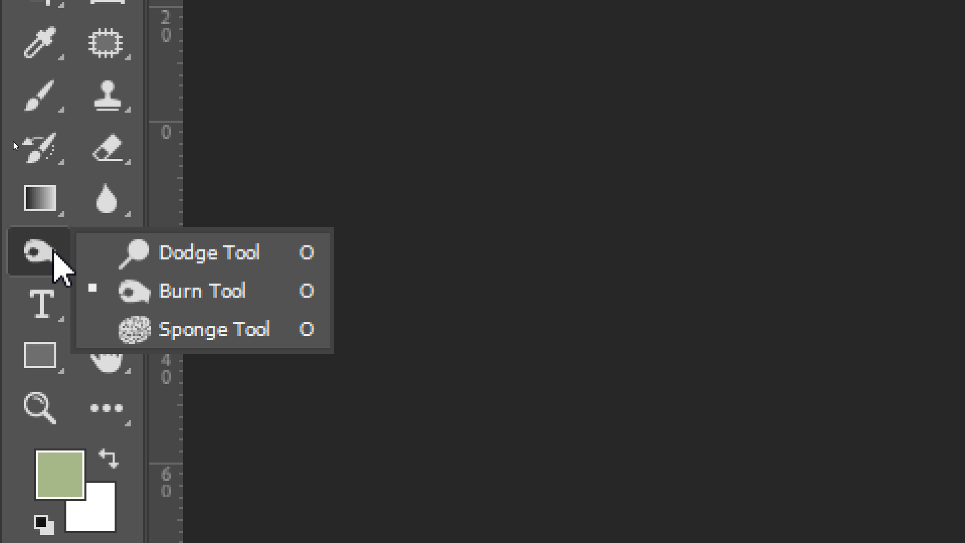
pyautogui.rightClick(115, 193)
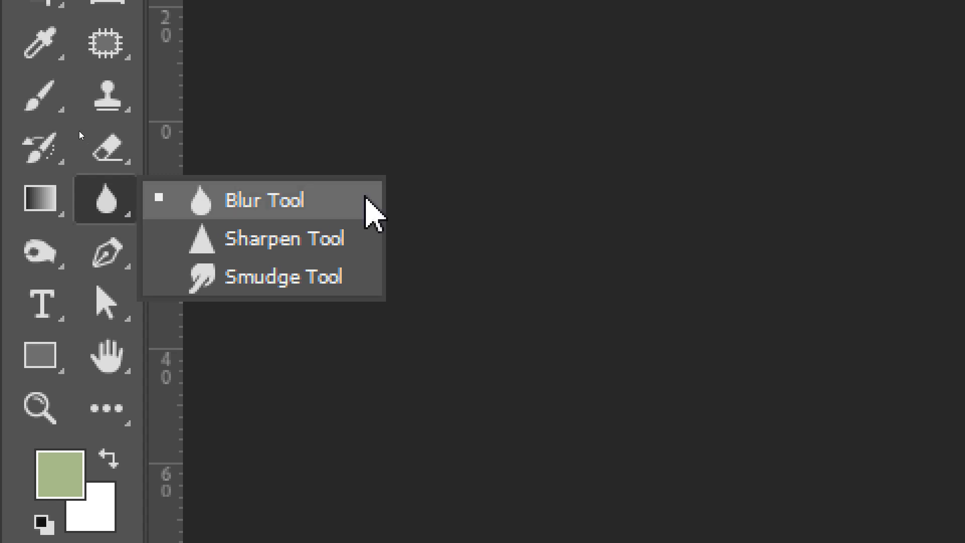
pyautogui.click(302, 217)
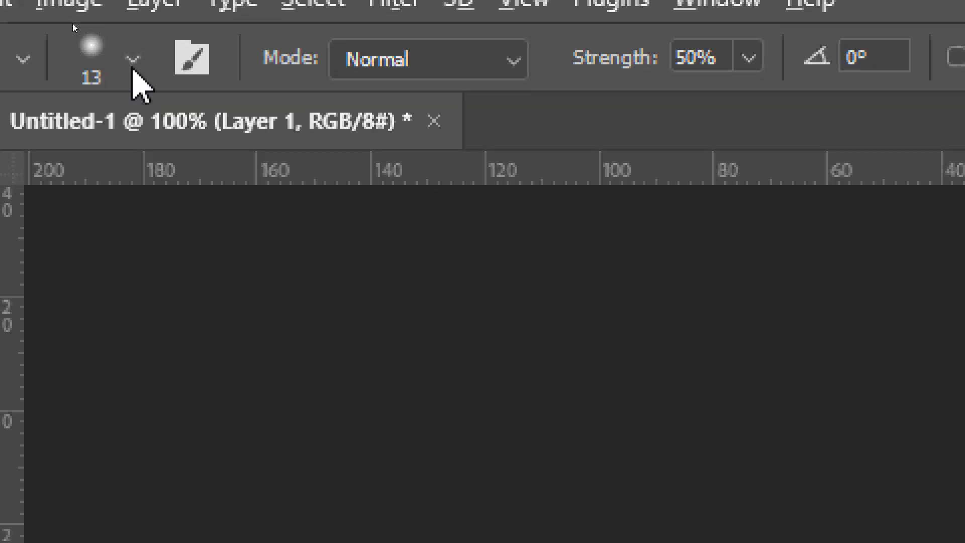
pyautogui.click(128, 46)
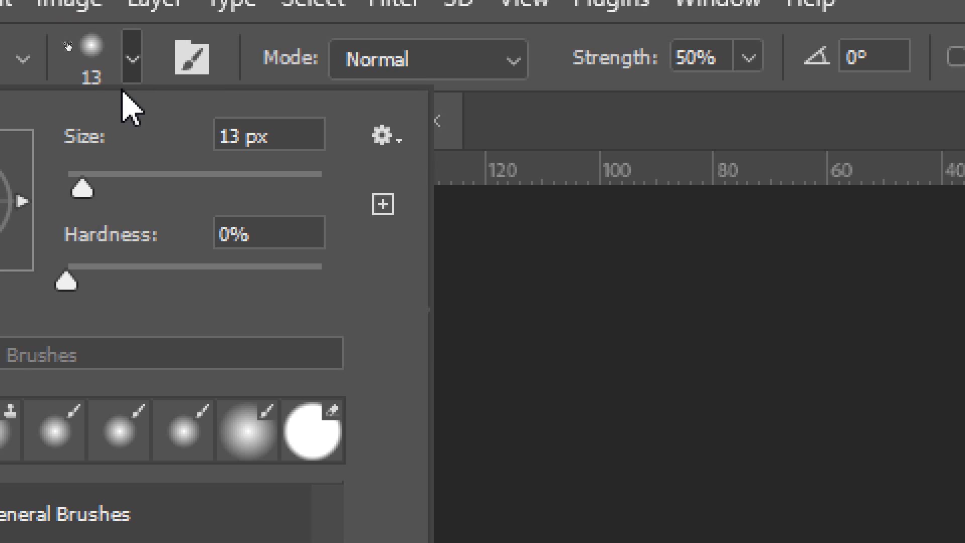
pyautogui.click(116, 108)
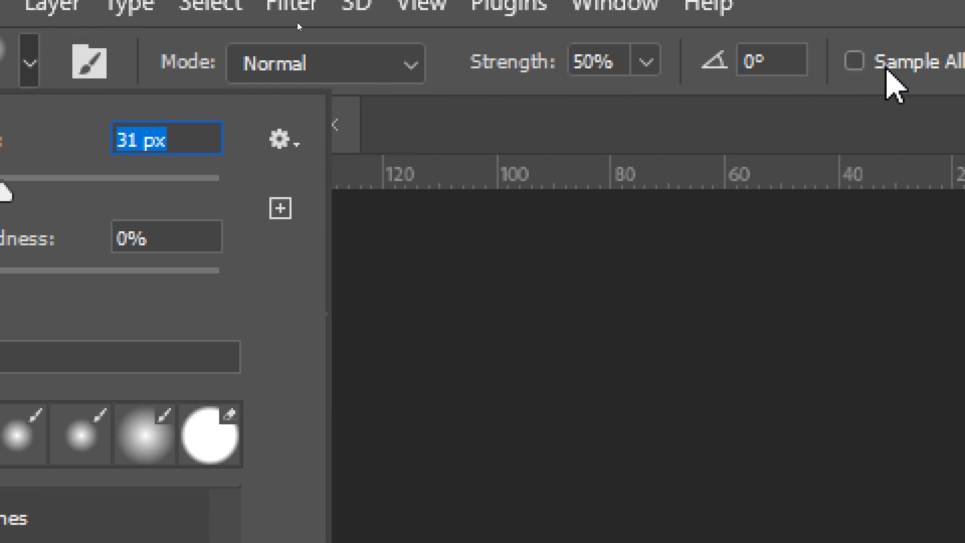
pyautogui.click(646, 61)
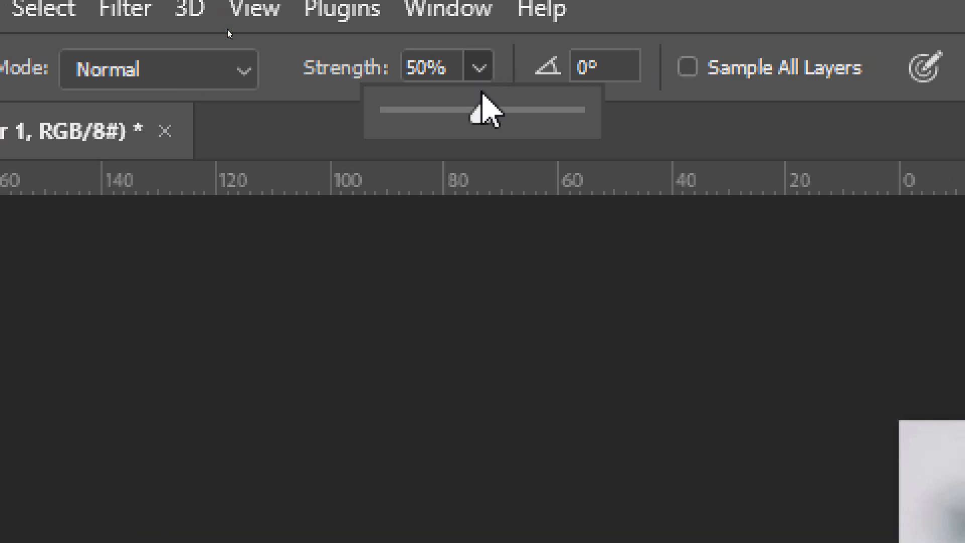
pyautogui.moveTo(482, 95); pyautogui.dragTo(577, 120)
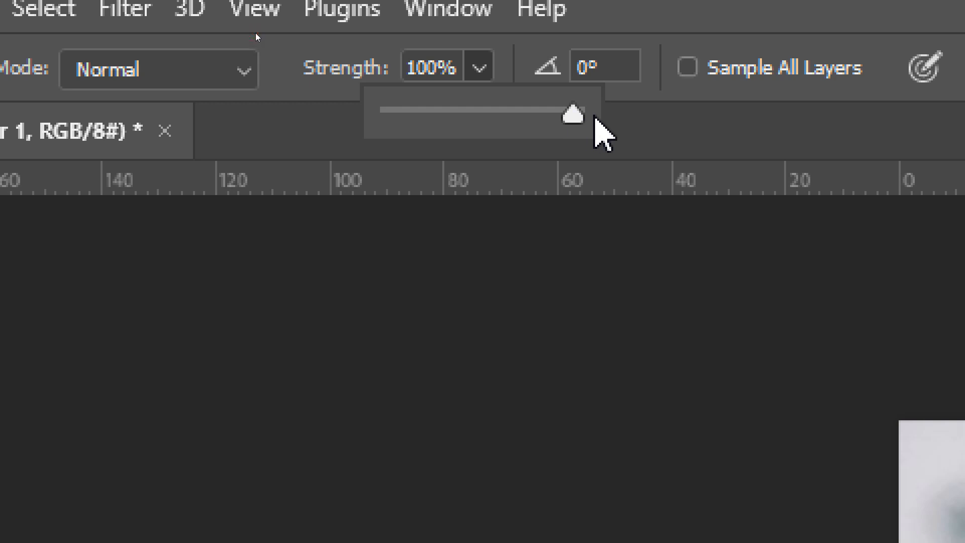
pyautogui.moveTo(488, 123); pyautogui.dragTo(596, 117)
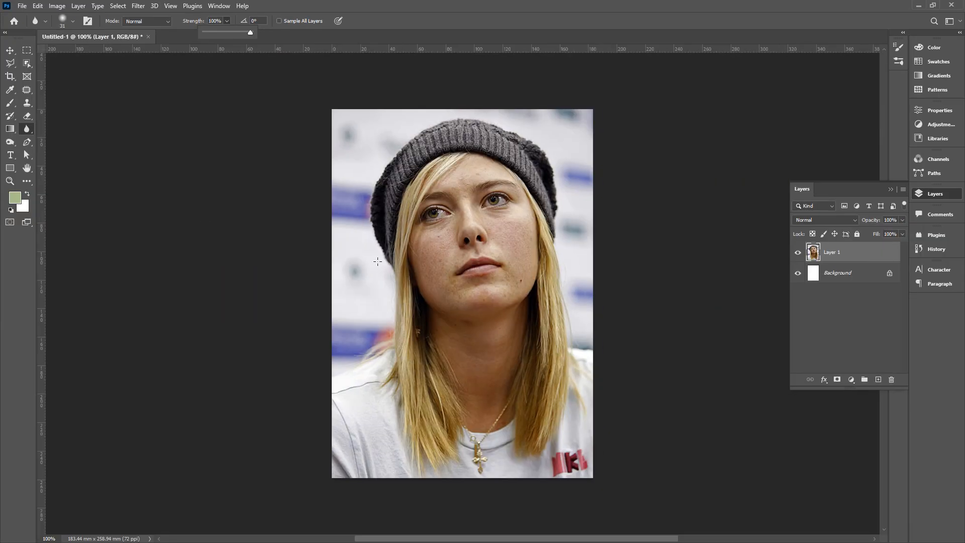
# Step: Enlarge the Blur brush to 80 px and try a full-strength blur over the eye beside the hair strand
pyautogui.moveTo(428, 203)
pyautogui.mouseDown()
pyautogui.moveTo(460, 235)
pyautogui.moveTo(420, 234)
pyautogui.mouseUp()
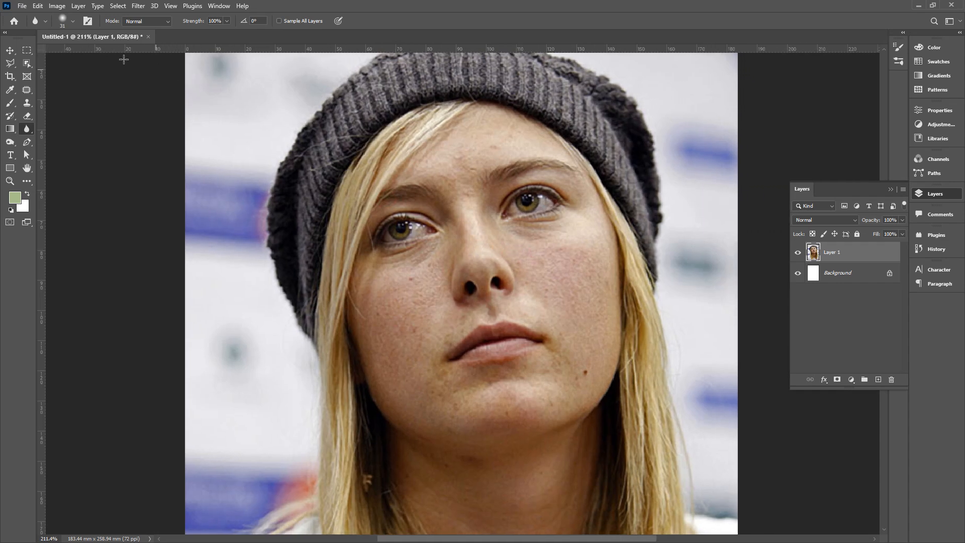
pyautogui.click(73, 21)
pyautogui.moveTo(66, 54); pyautogui.dragTo(81, 54)
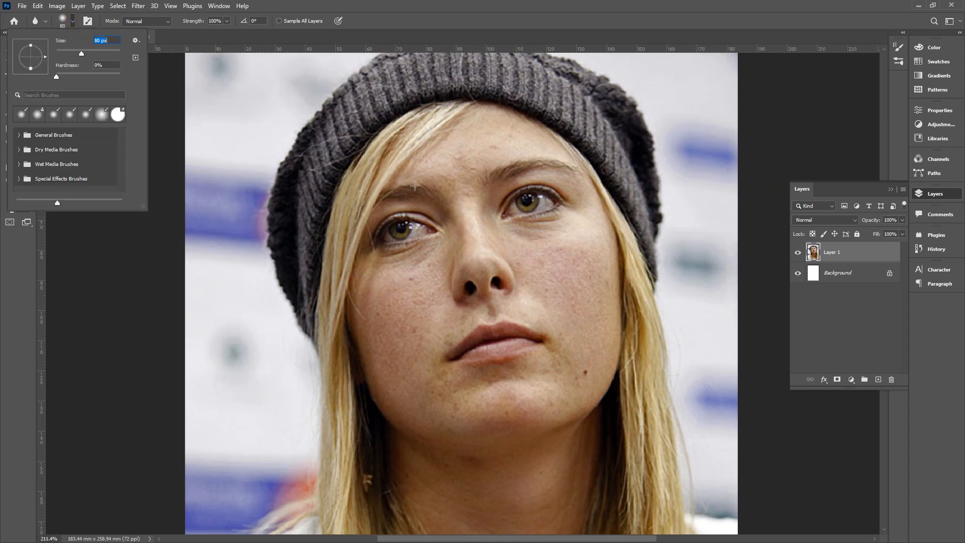
pyautogui.moveTo(397, 219)
pyautogui.mouseDown()
pyautogui.moveTo(397, 253)
pyautogui.moveTo(385, 213)
pyautogui.moveTo(403, 252)
pyautogui.moveTo(418, 213)
pyautogui.moveTo(387, 276)
pyautogui.moveTo(427, 237)
pyautogui.moveTo(423, 211)
pyautogui.moveTo(374, 274)
pyautogui.moveTo(407, 199)
pyautogui.moveTo(373, 249)
pyautogui.moveTo(409, 259)
pyautogui.moveTo(376, 249)
pyautogui.mouseUp()
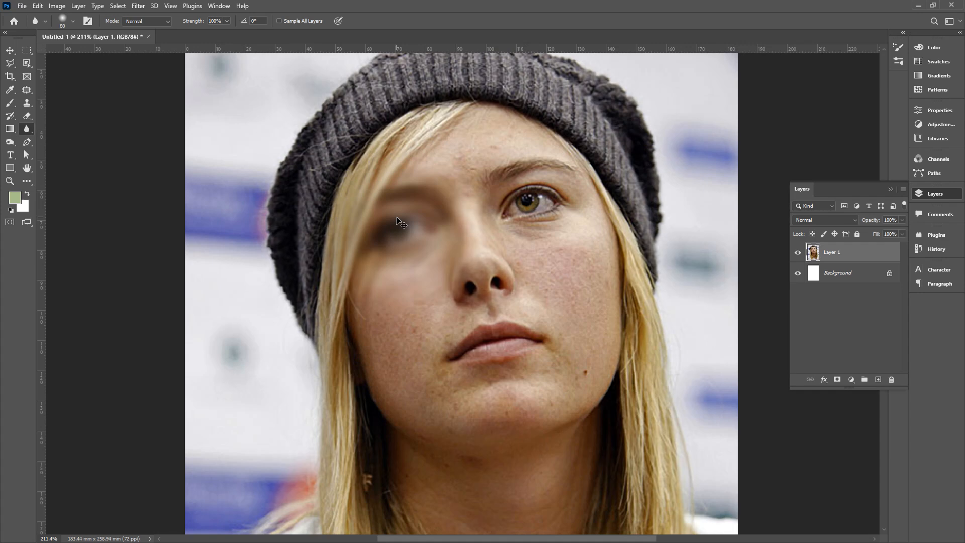
pyautogui.hotkey('ctrl', 'z')
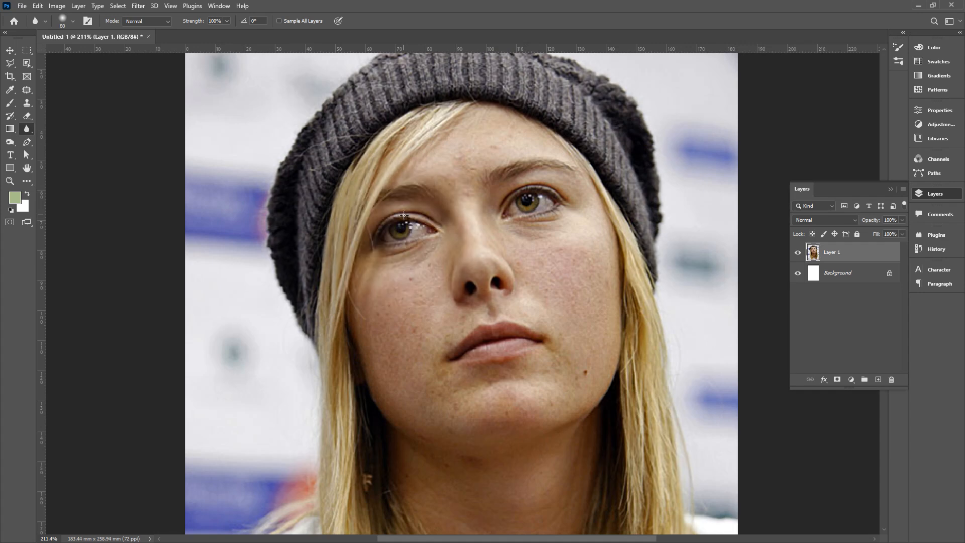
# Step: Set the Blur tool's strength to 17% and lightly blur the eye beside the hair strand
pyautogui.rightClick(27, 130)
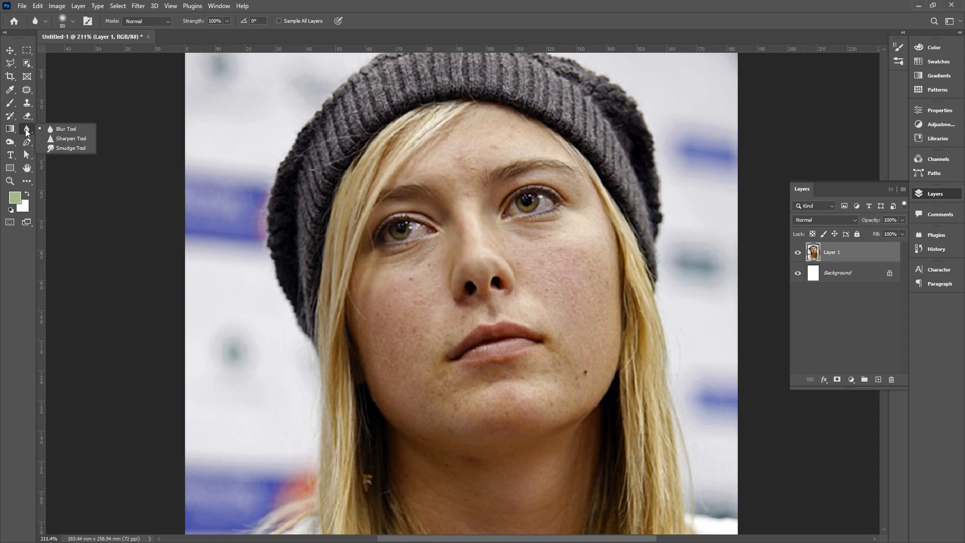
pyautogui.click(55, 129)
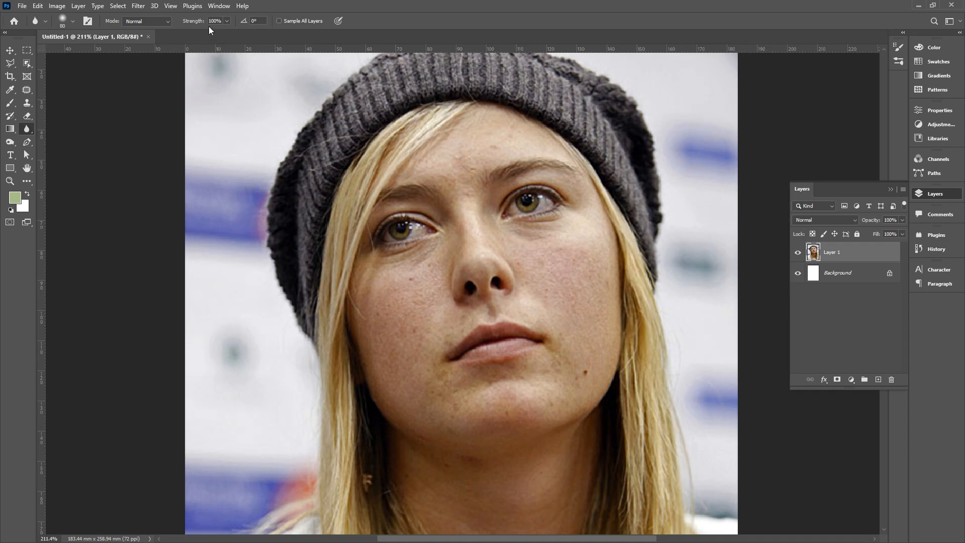
pyautogui.click(226, 21)
pyautogui.moveTo(192, 33); pyautogui.dragTo(189, 35)
pyautogui.moveTo(389, 218)
pyautogui.mouseDown()
pyautogui.moveTo(413, 214)
pyautogui.moveTo(367, 243)
pyautogui.moveTo(419, 218)
pyautogui.moveTo(388, 251)
pyautogui.moveTo(427, 209)
pyautogui.moveTo(406, 254)
pyautogui.moveTo(410, 212)
pyautogui.mouseUp()
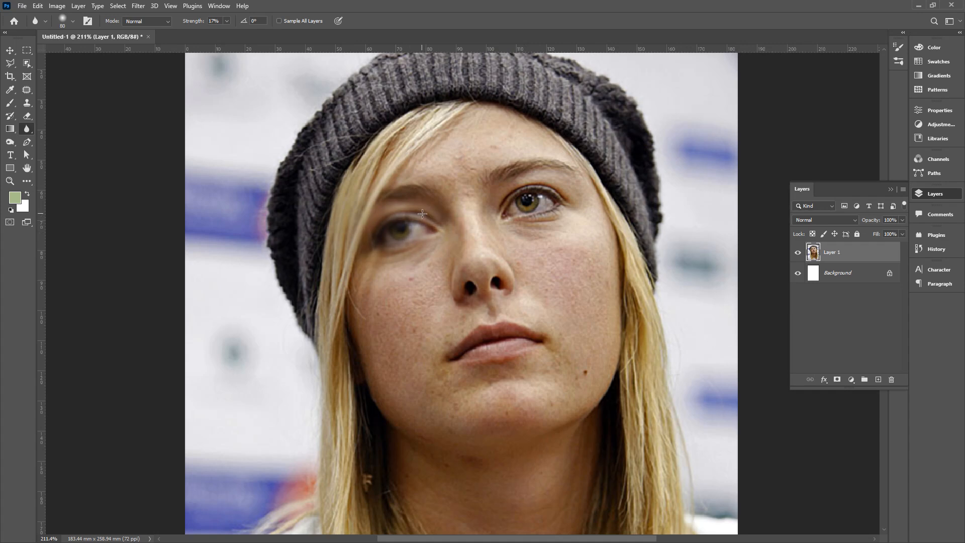
# Step: Undo the light blur on the eye and restore the portrait layer
pyautogui.press('Delete')
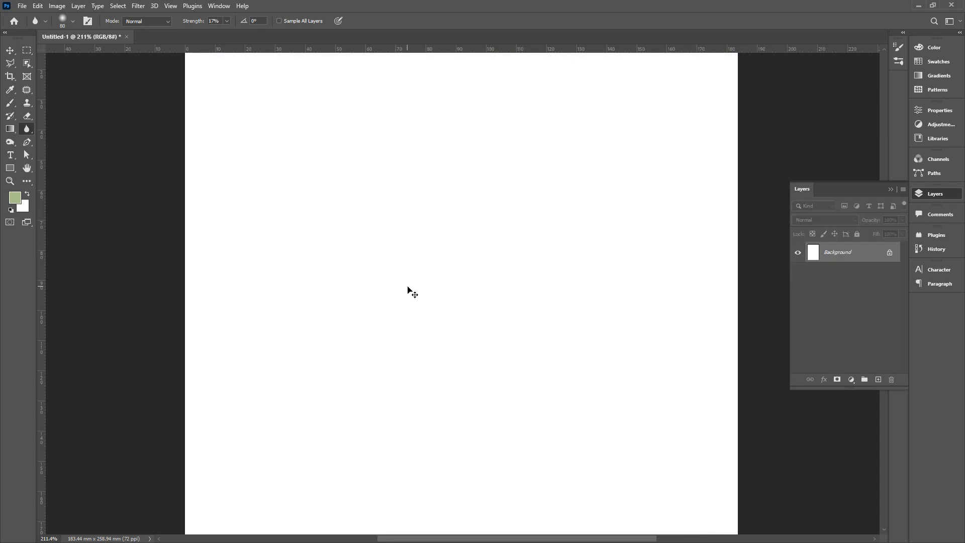
pyautogui.hotkey('ctrl', 'y')
pyautogui.hotkey('ctrl', 'z')
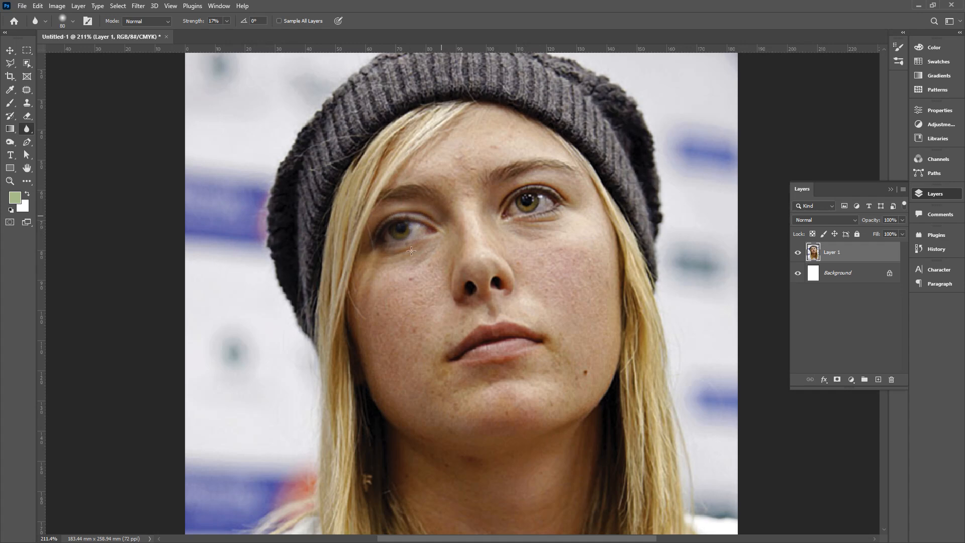
pyautogui.hotkey('ctrl', 'z')
pyautogui.hotkey('ctrl', 'y')
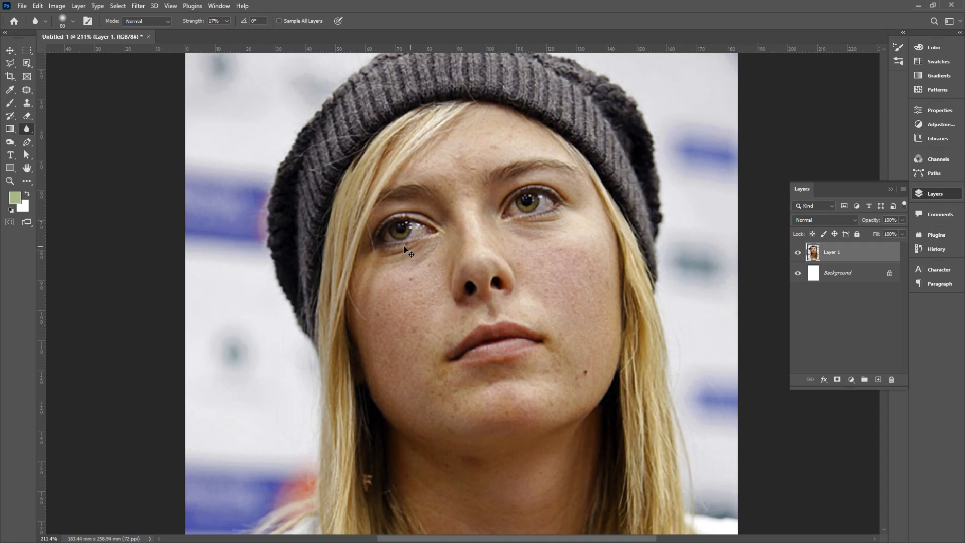
pyautogui.hotkey('ctrl', 'z')
pyautogui.hotkey('ctrl', 'y')
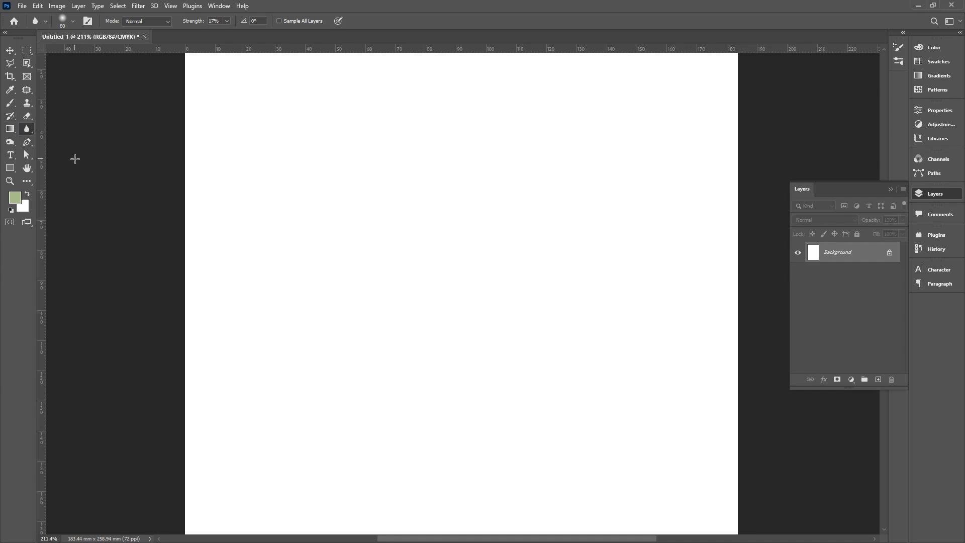
pyautogui.hotkey('ctrl', 'shift', 'z')
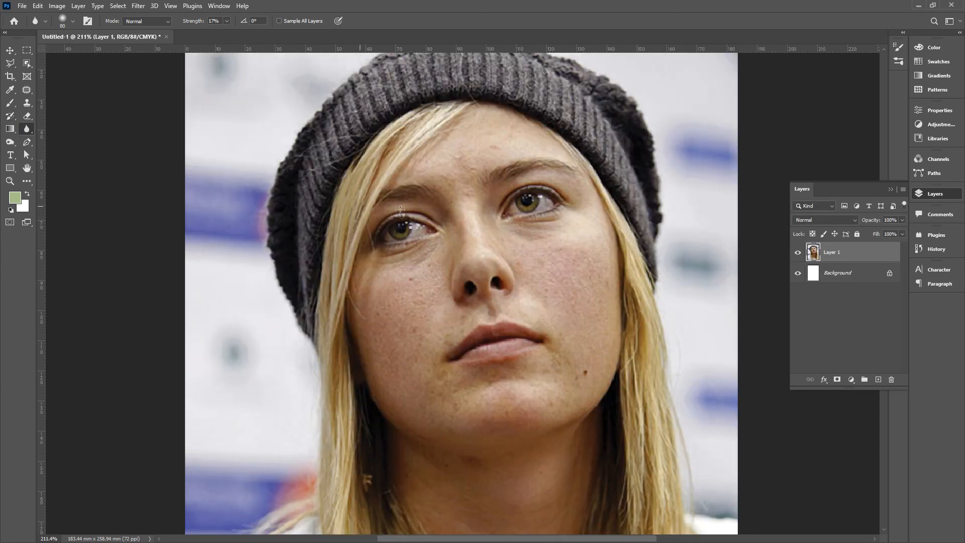
# Step: Try sharpening the eye on the photo's right side with the Sharpen tool at 50% strength
pyautogui.rightClick(27, 128)
pyautogui.click(71, 138)
pyautogui.moveTo(518, 212); pyautogui.dragTo(496, 233)
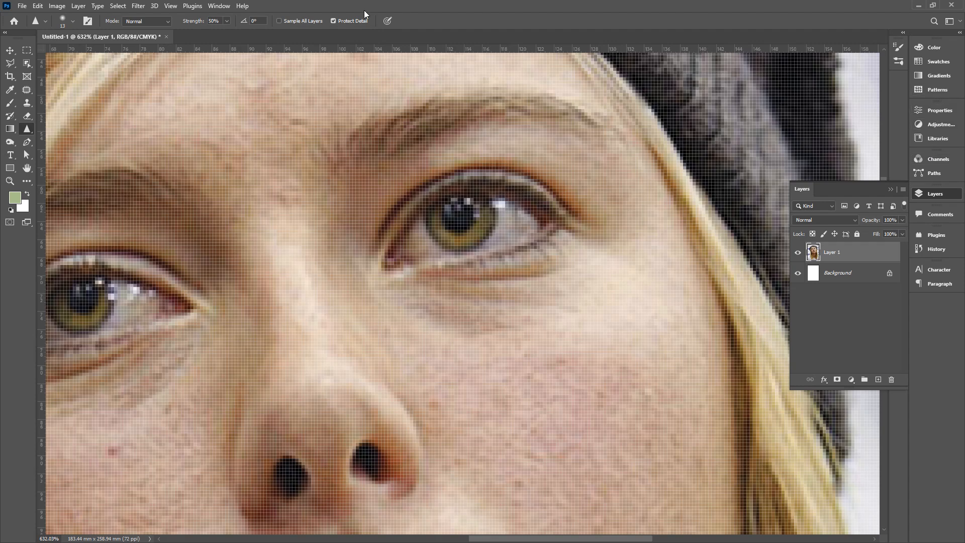
# Step: Open the document history and compare the eye before and after sharpening using the Paste and Sharpen Tool states
pyautogui.click(219, 6)
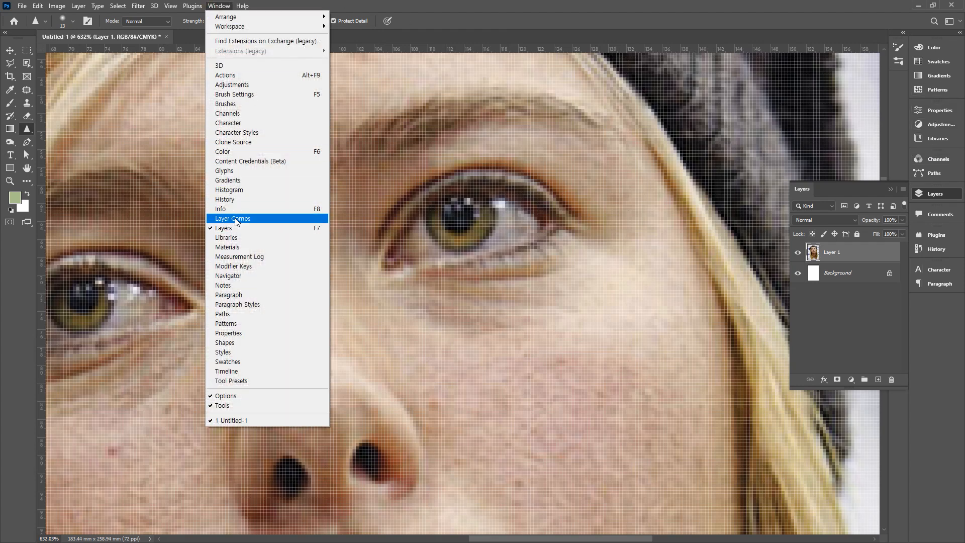
pyautogui.click(240, 198)
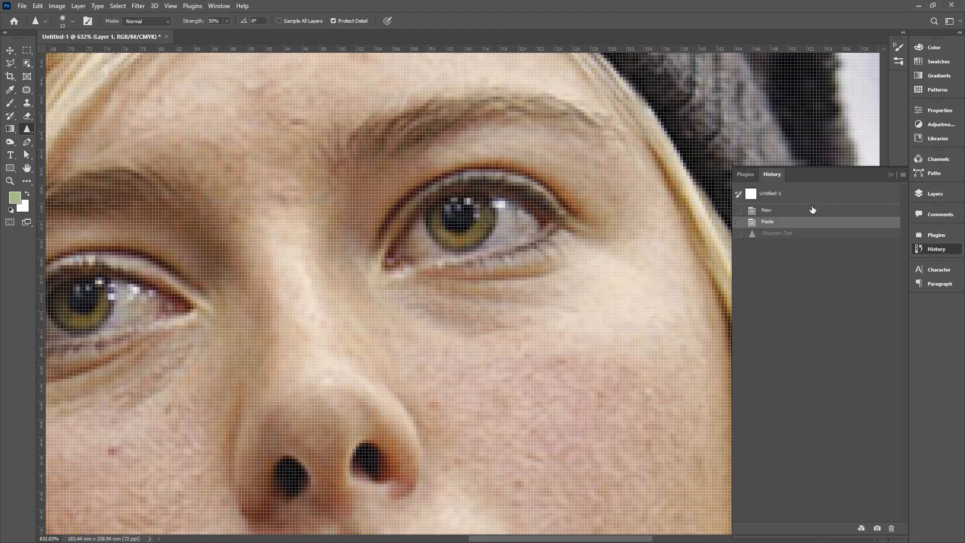
pyautogui.click(796, 233)
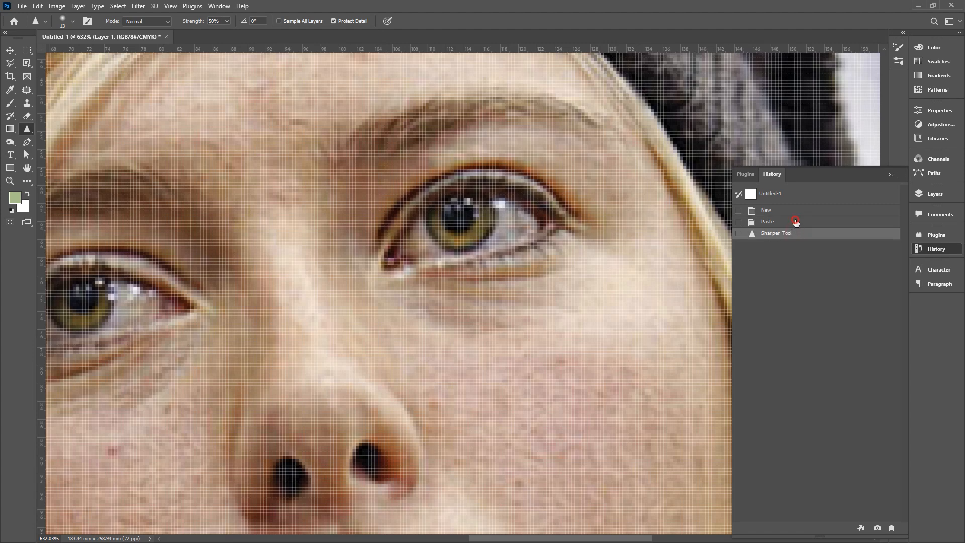
pyautogui.click(795, 221)
pyautogui.click(795, 233)
pyautogui.click(794, 221)
pyautogui.click(792, 233)
pyautogui.click(793, 222)
pyautogui.click(791, 233)
pyautogui.click(790, 222)
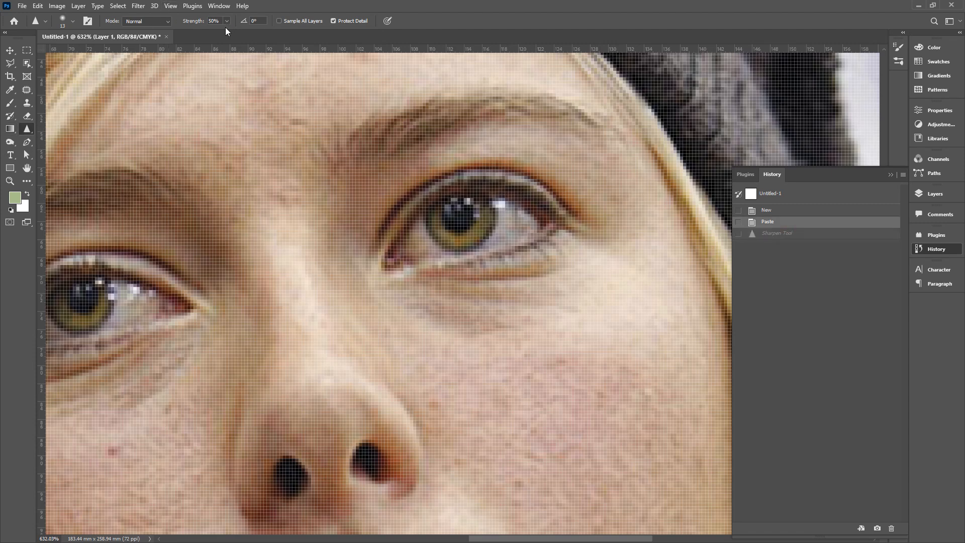
# Step: Set the Sharpen tool's strength to 100% and try repeated strokes over the whole eye on the photo's right side
pyautogui.moveTo(229, 32); pyautogui.dragTo(263, 32)
pyautogui.moveTo(500, 173)
pyautogui.mouseDown()
pyautogui.moveTo(410, 270)
pyautogui.moveTo(564, 214)
pyautogui.moveTo(516, 166)
pyautogui.moveTo(347, 233)
pyautogui.moveTo(435, 294)
pyautogui.moveTo(566, 209)
pyautogui.moveTo(470, 162)
pyautogui.moveTo(341, 261)
pyautogui.moveTo(550, 203)
pyautogui.moveTo(345, 302)
pyautogui.moveTo(531, 228)
pyautogui.moveTo(454, 274)
pyautogui.moveTo(562, 227)
pyautogui.moveTo(525, 267)
pyautogui.moveTo(537, 191)
pyautogui.moveTo(388, 257)
pyautogui.moveTo(500, 164)
pyautogui.moveTo(335, 245)
pyautogui.moveTo(505, 137)
pyautogui.moveTo(340, 277)
pyautogui.moveTo(554, 132)
pyautogui.moveTo(454, 253)
pyautogui.moveTo(595, 150)
pyautogui.moveTo(512, 248)
pyautogui.moveTo(564, 247)
pyautogui.moveTo(608, 143)
pyautogui.moveTo(489, 260)
pyautogui.moveTo(566, 174)
pyautogui.moveTo(476, 261)
pyautogui.moveTo(536, 145)
pyautogui.moveTo(467, 263)
pyautogui.moveTo(505, 135)
pyautogui.moveTo(427, 253)
pyautogui.moveTo(457, 180)
pyautogui.moveTo(449, 166)
pyautogui.moveTo(379, 269)
pyautogui.moveTo(435, 173)
pyautogui.moveTo(399, 264)
pyautogui.moveTo(394, 176)
pyautogui.moveTo(379, 238)
pyautogui.moveTo(441, 147)
pyautogui.moveTo(372, 270)
pyautogui.moveTo(376, 291)
pyautogui.moveTo(486, 151)
pyautogui.moveTo(511, 177)
pyautogui.moveTo(492, 262)
pyautogui.moveTo(553, 187)
pyautogui.mouseUp()
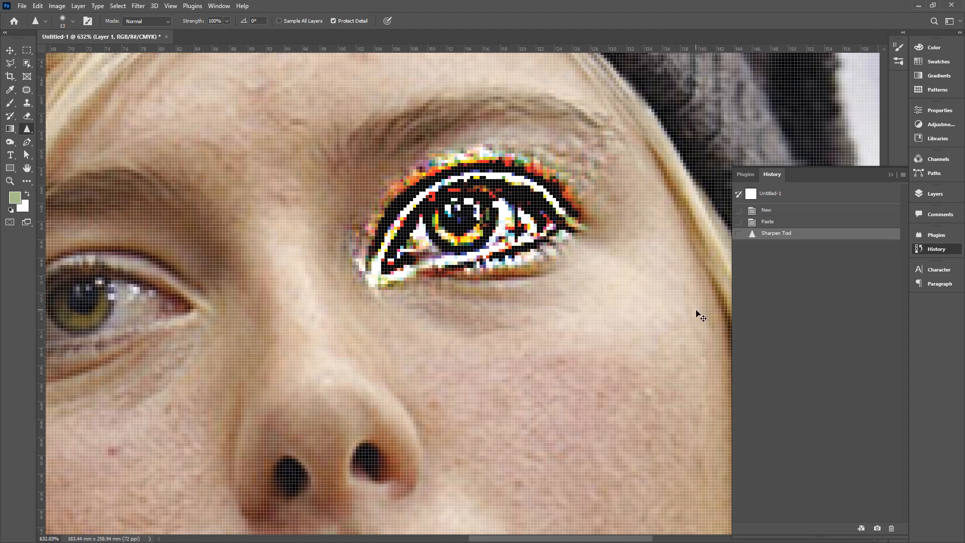
pyautogui.hotkey('ctrl', 'z')
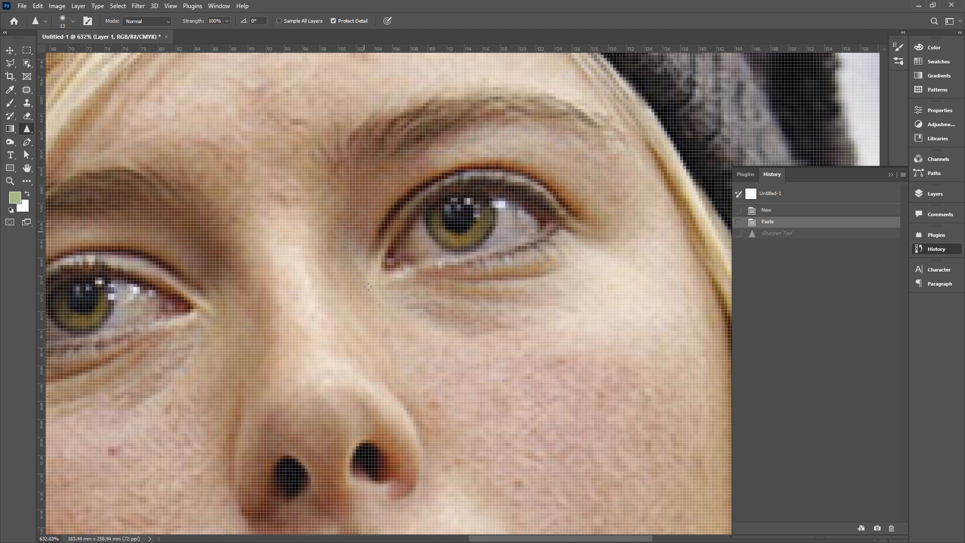
# Step: Lightly sharpen the inner corner of that eye and compare it with the Paste state, ending on the sharpened state
pyautogui.hotkey('ctrl', 'shift', 'z')
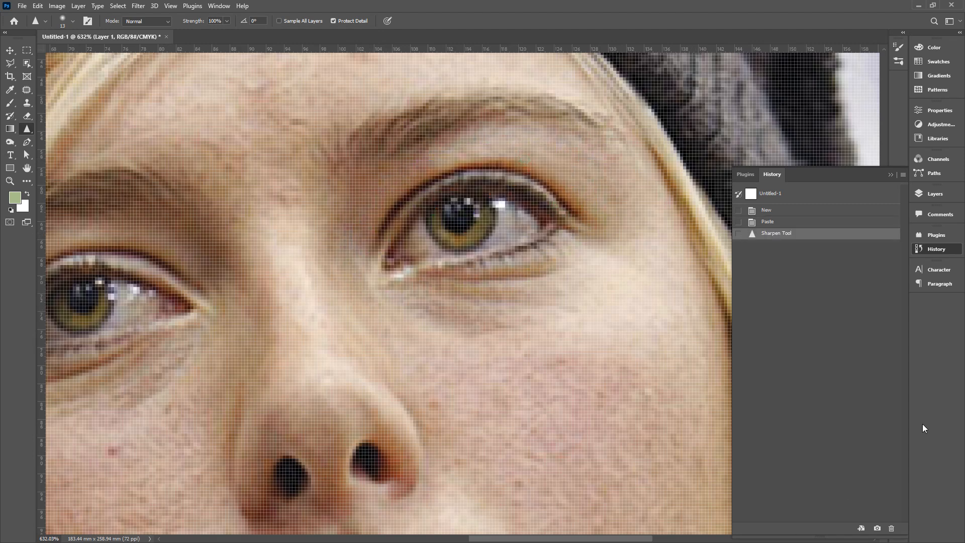
pyautogui.click(780, 225)
pyautogui.click(801, 235)
# Step: Switch to the Smudge tool
pyautogui.hotkey('shift', 'r')
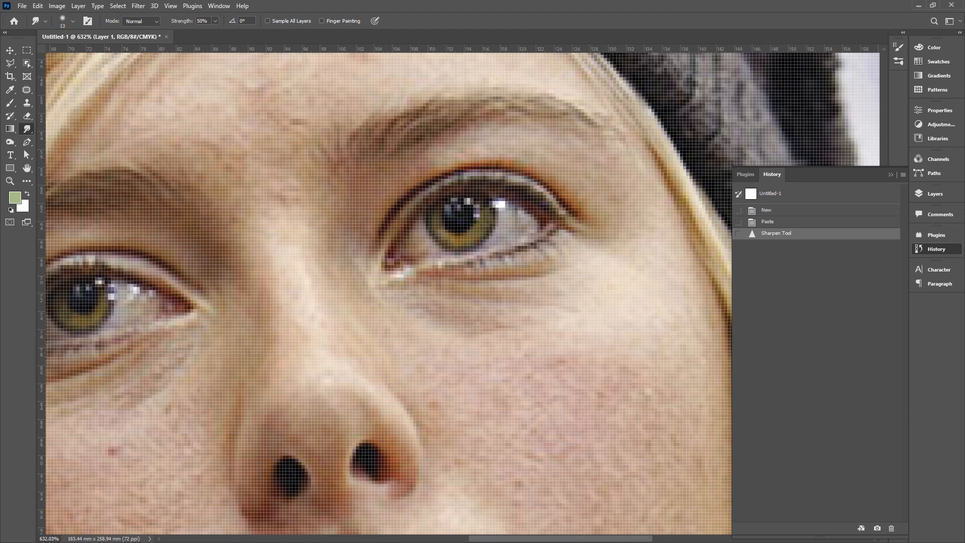
pyautogui.moveTo(32, 143)
pyautogui.mouseDown()
pyautogui.moveTo(18, 144)
pyautogui.moveTo(22, 119)
pyautogui.moveTo(43, 135)
pyautogui.mouseUp()
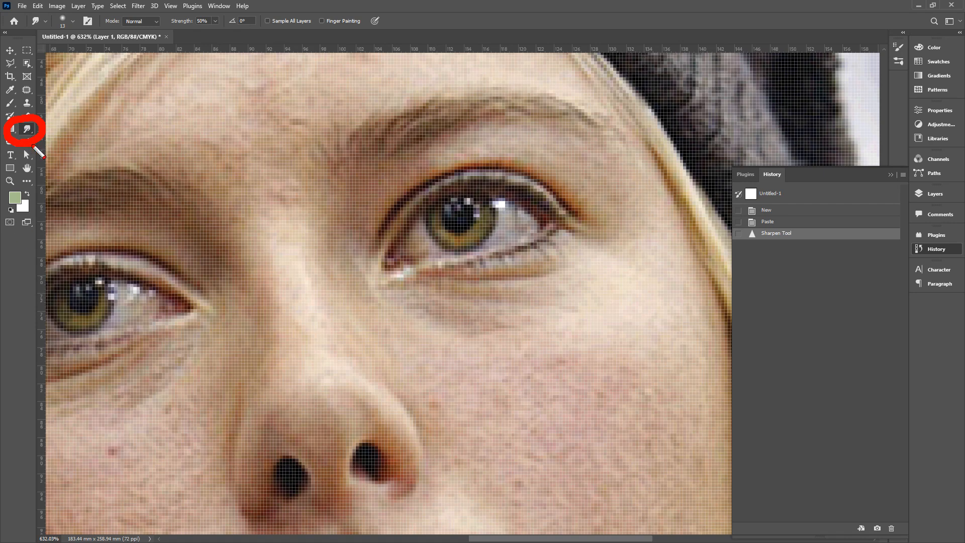
pyautogui.click(136, 6)
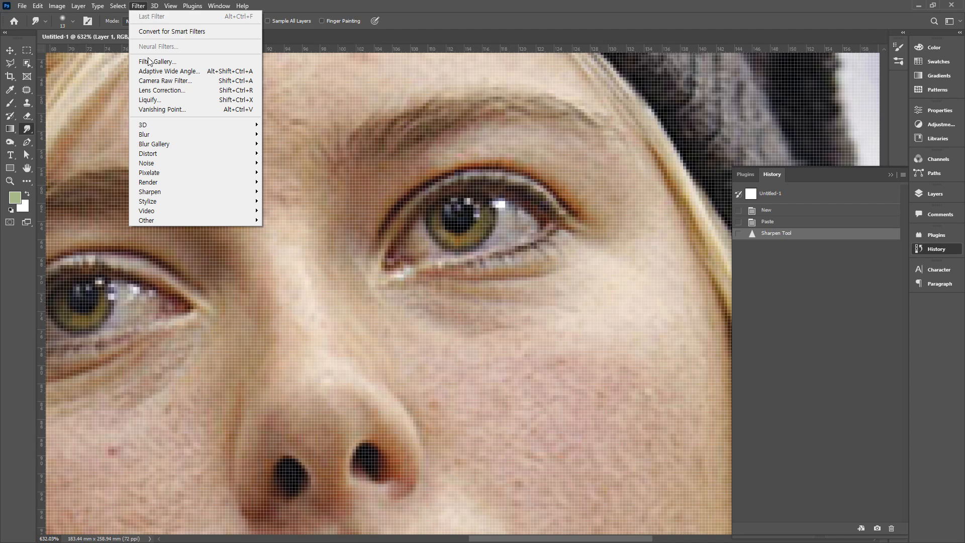
pyautogui.moveTo(171, 133)
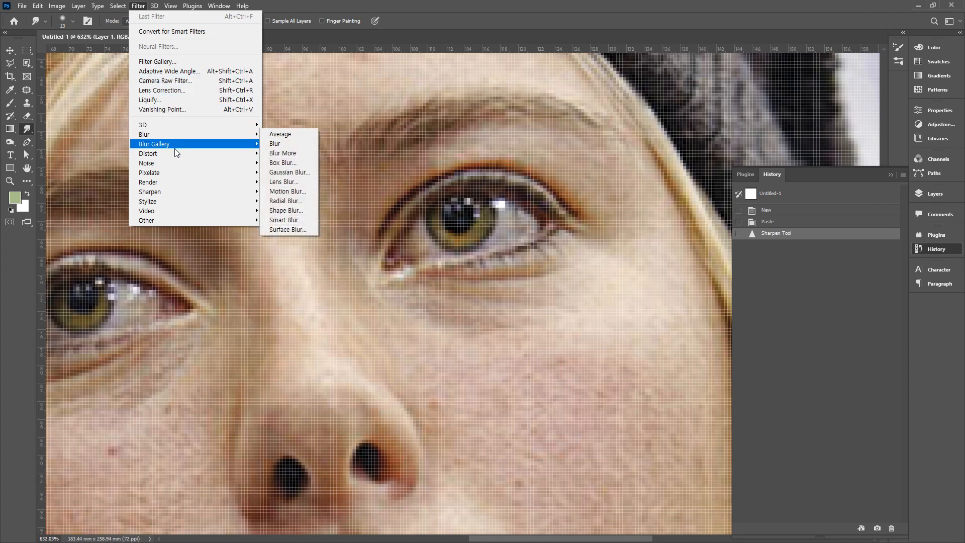
pyautogui.moveTo(179, 197)
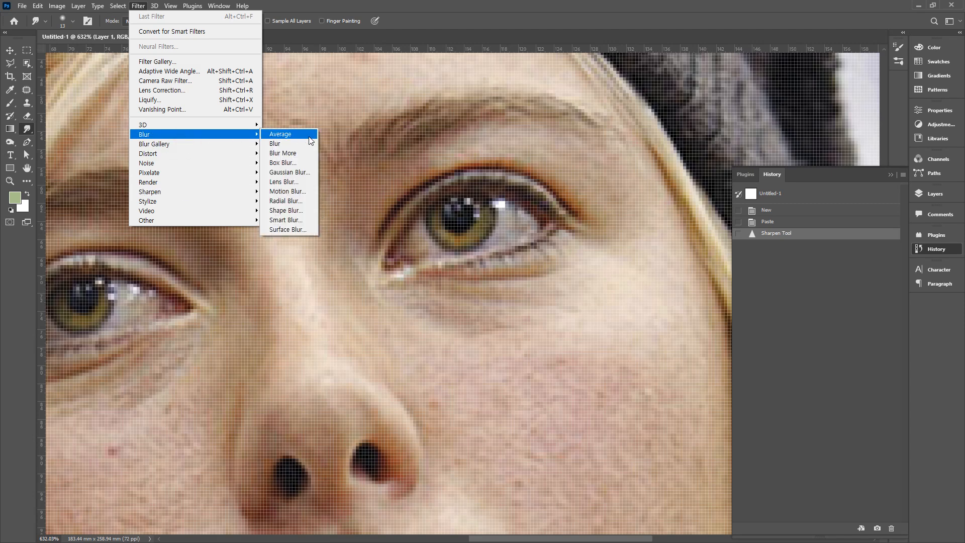
pyautogui.press('Escape')
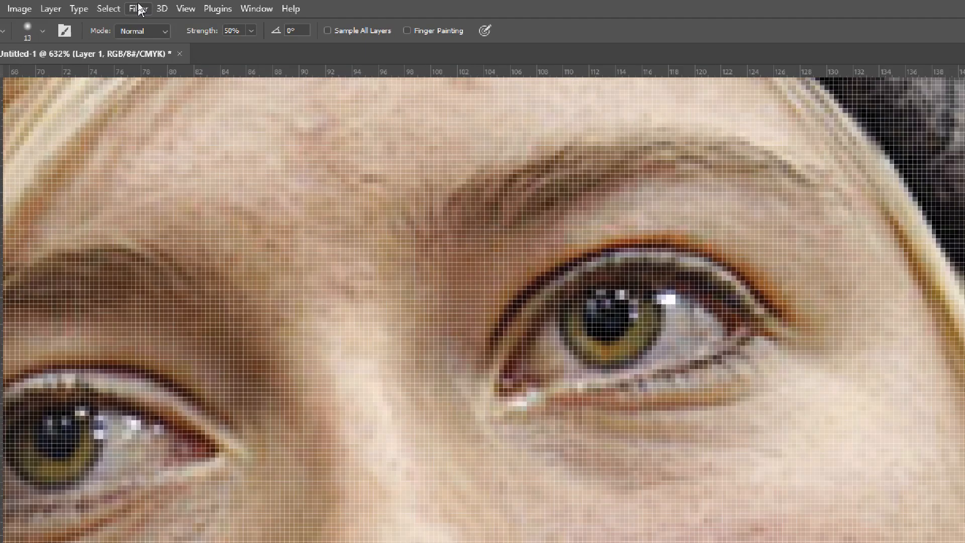
# Step: Preview the Gaussian Blur filter on the whole photo and dismiss it without applying
pyautogui.click(139, 6)
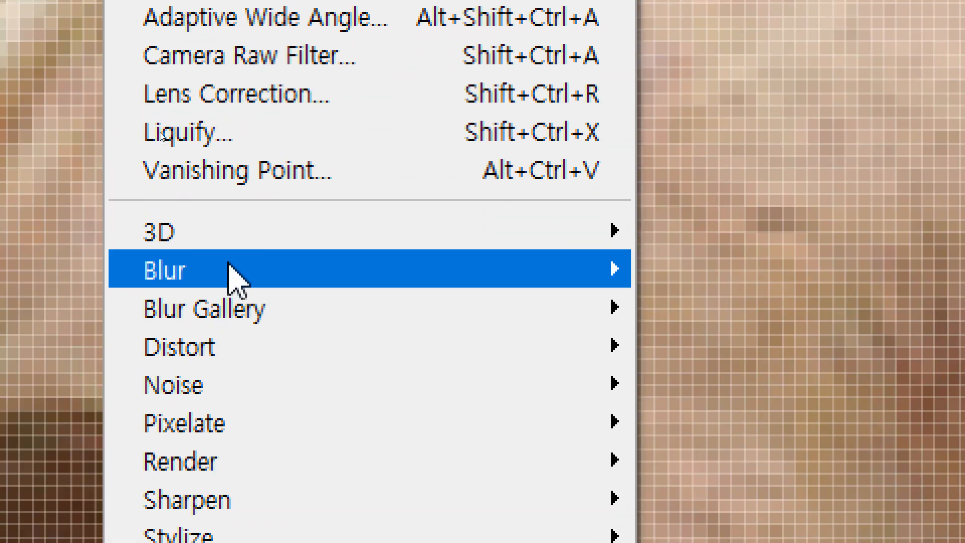
pyautogui.moveTo(236, 279)
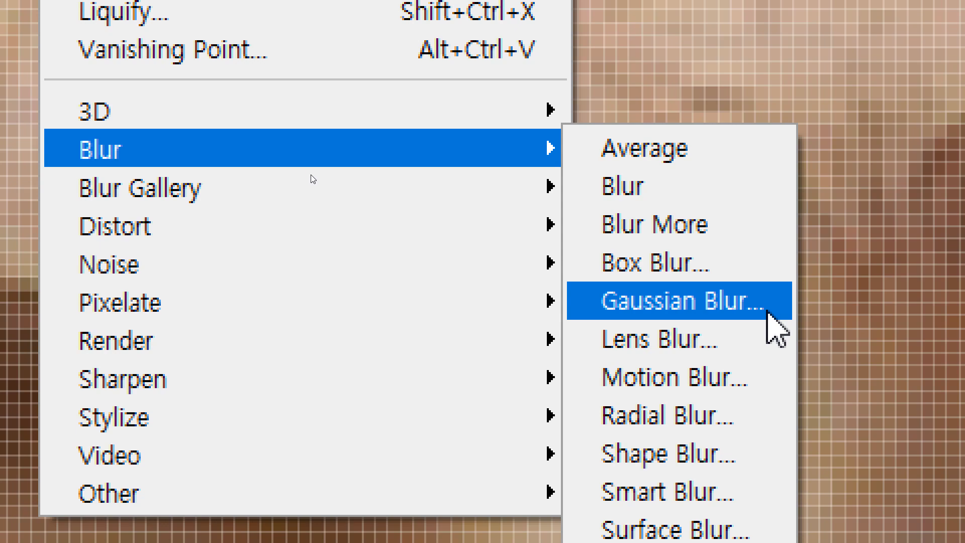
pyautogui.click(767, 312)
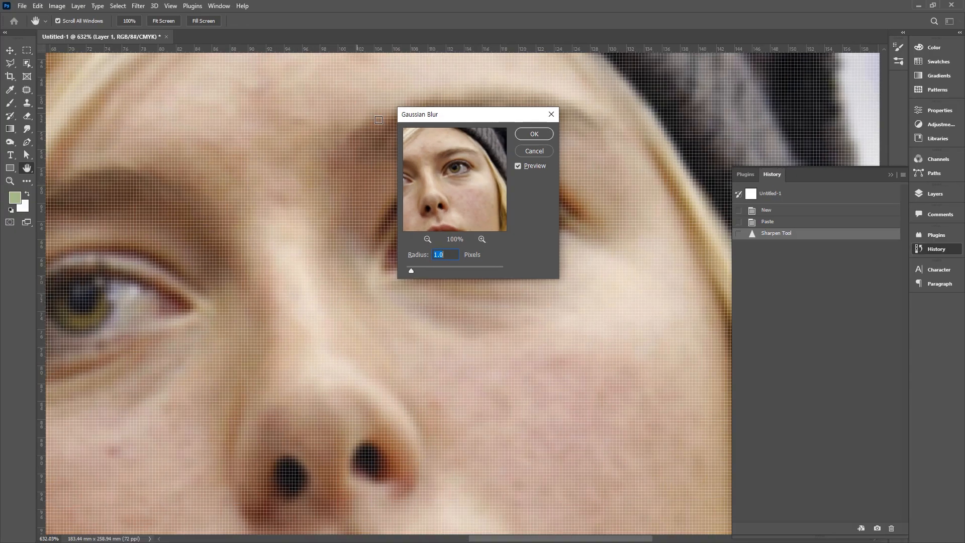
pyautogui.moveTo(437, 114); pyautogui.dragTo(659, 101)
pyautogui.moveTo(633, 257)
pyautogui.mouseDown()
pyautogui.moveTo(692, 255)
pyautogui.moveTo(619, 256)
pyautogui.moveTo(671, 256)
pyautogui.moveTo(631, 259)
pyautogui.mouseUp()
pyautogui.press('Escape')
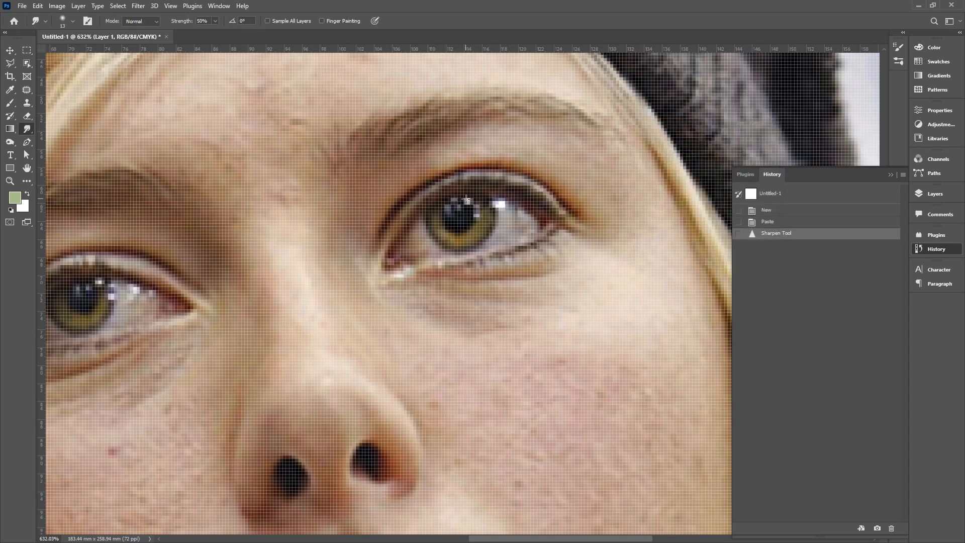
# Step: Preview the Motion Blur filter on the photo with a 23° angle and a distance of 31 pixels
pyautogui.click(138, 5)
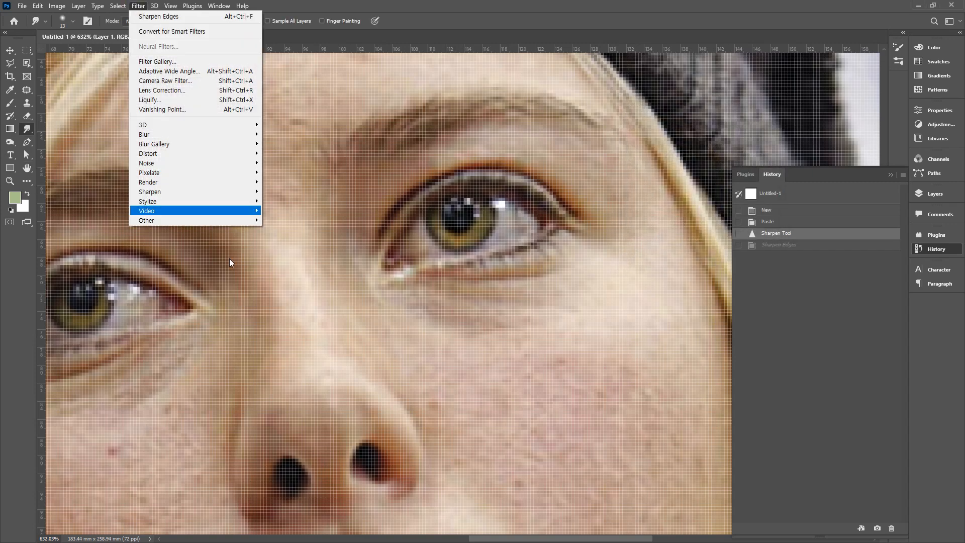
pyautogui.moveTo(217, 150)
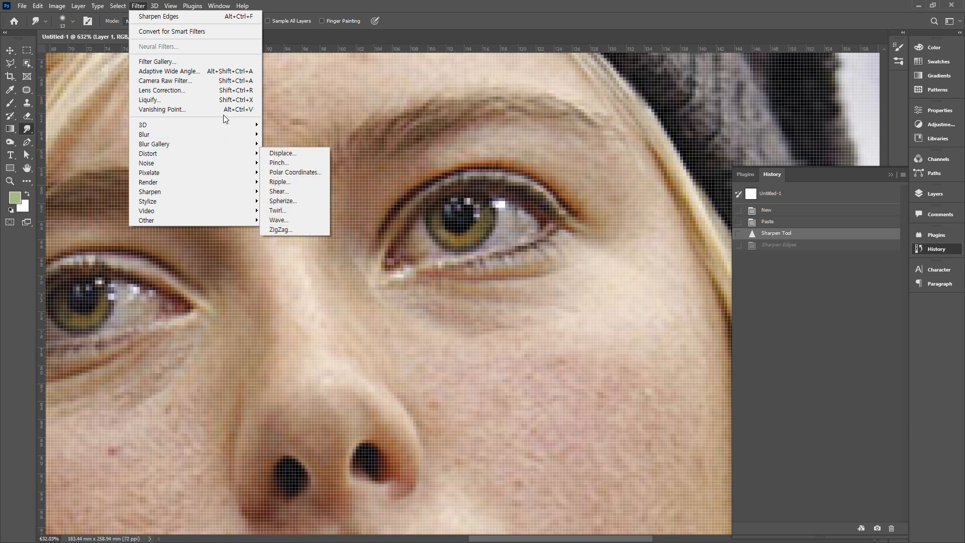
pyautogui.moveTo(221, 134)
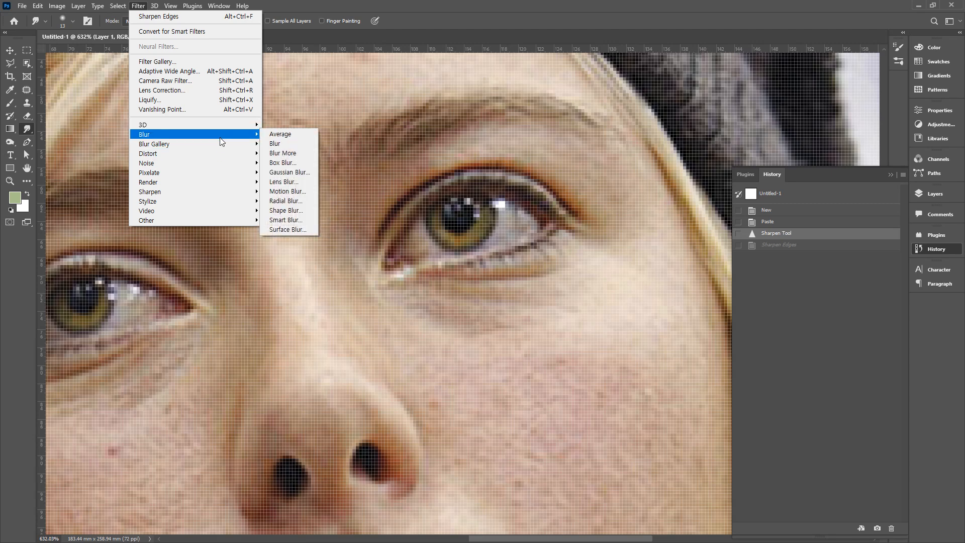
pyautogui.click(303, 195)
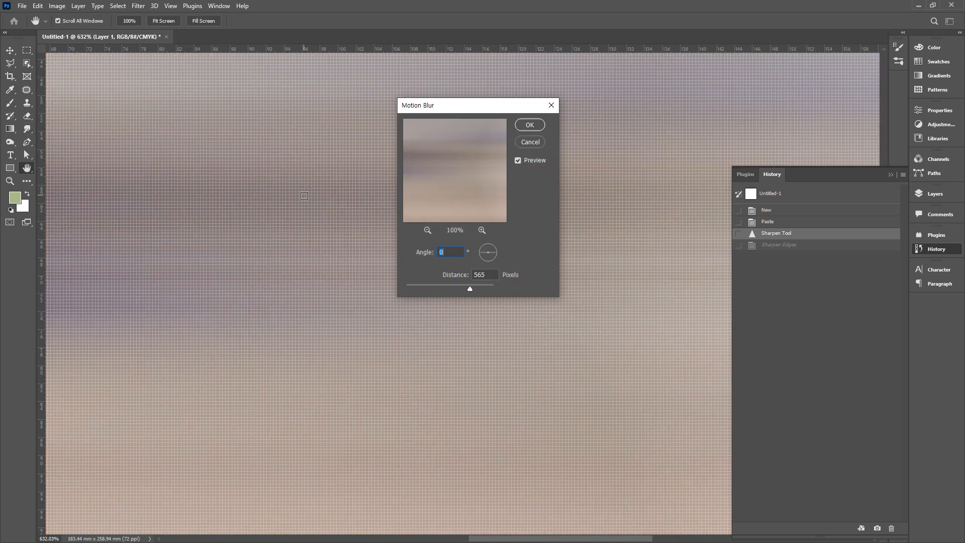
pyautogui.moveTo(449, 288); pyautogui.dragTo(410, 288)
pyautogui.moveTo(460, 104); pyautogui.dragTo(613, 90)
pyautogui.click(645, 239)
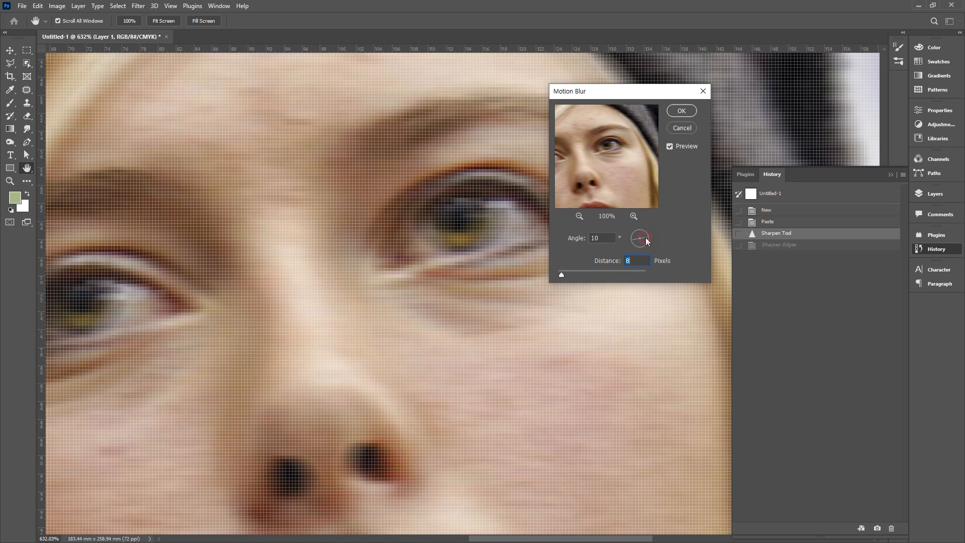
pyautogui.click(650, 234)
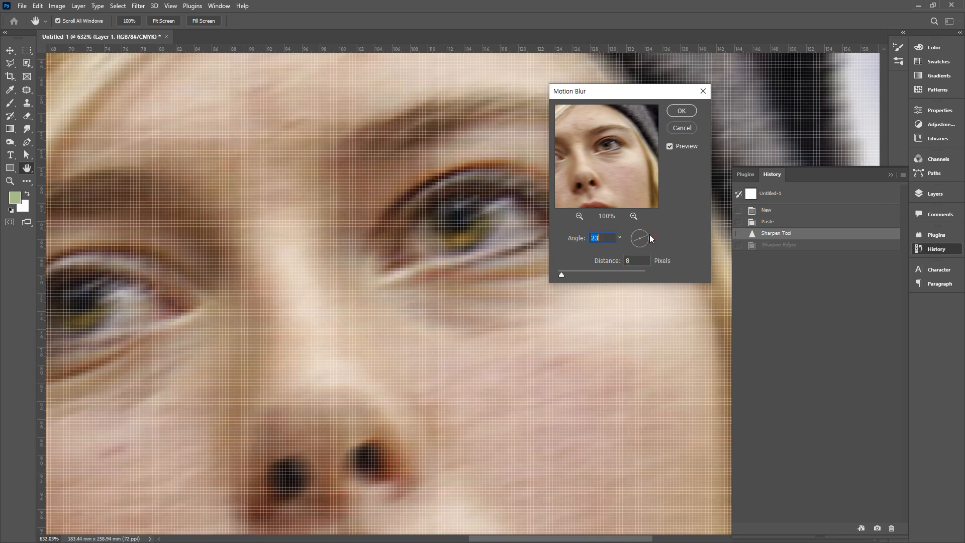
pyautogui.moveTo(563, 277); pyautogui.dragTo(572, 273)
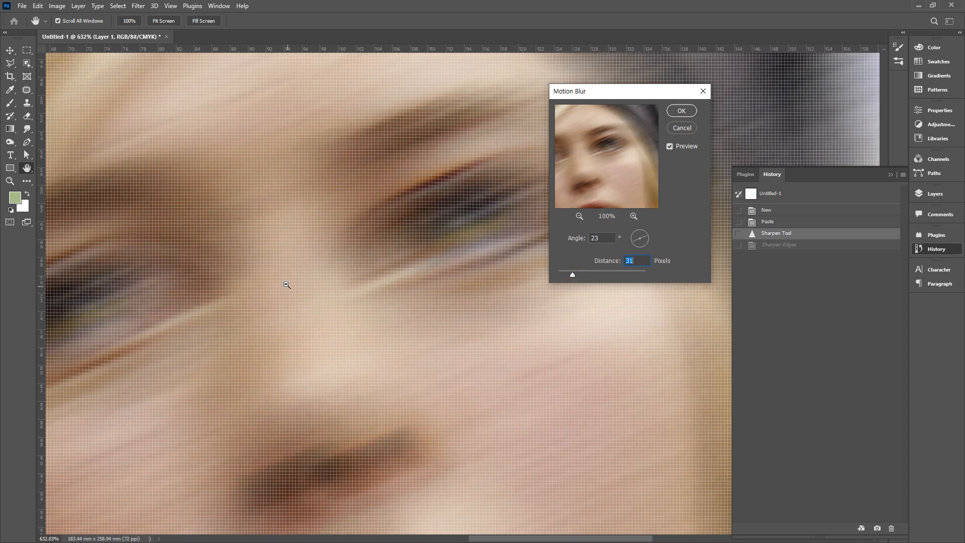
# Step: Preview a stronger Motion Blur with a distance of 152 pixels and an angle of 0°, and dismiss it without applying
pyautogui.keyDown('alt'); pyautogui.click(337, 329); pyautogui.keyUp('alt')
pyautogui.keyDown('alt'); pyautogui.click(336, 330); pyautogui.keyUp('alt')
pyautogui.keyDown('alt'); pyautogui.click(338, 327); pyautogui.keyUp('alt')
pyautogui.keyDown('alt'); pyautogui.click(337, 323); pyautogui.keyUp('alt')
pyautogui.keyDown('alt'); pyautogui.click(334, 323); pyautogui.keyUp('alt')
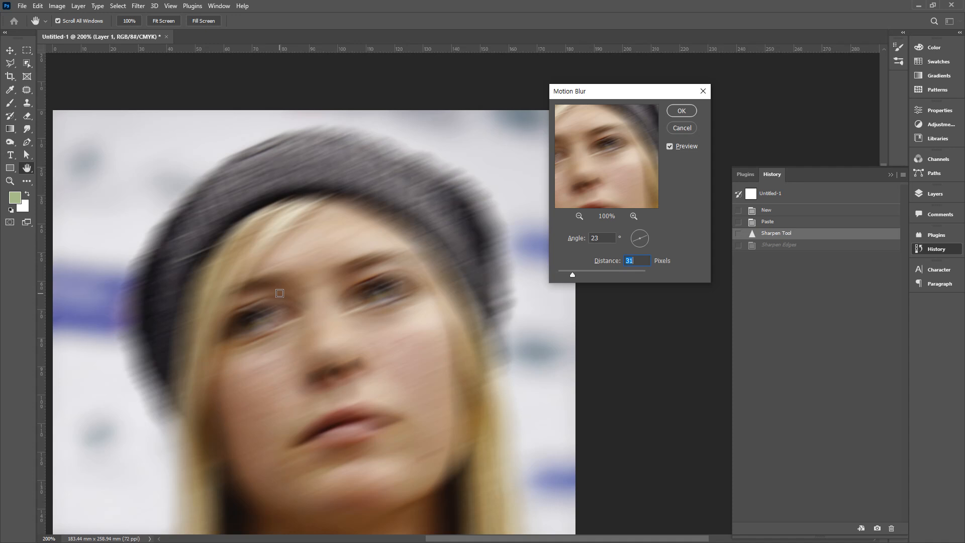
pyautogui.moveTo(573, 275); pyautogui.dragTo(596, 276)
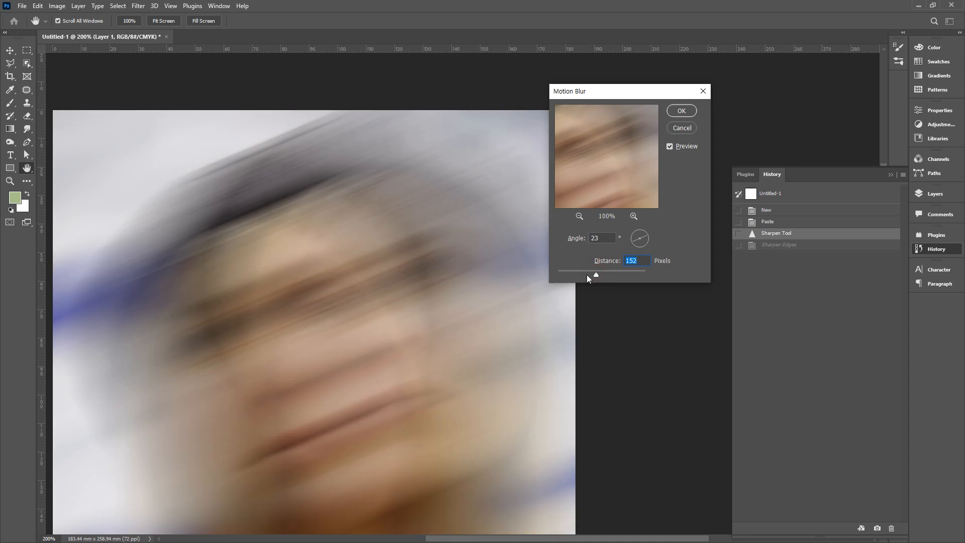
pyautogui.moveTo(649, 237); pyautogui.dragTo(652, 236)
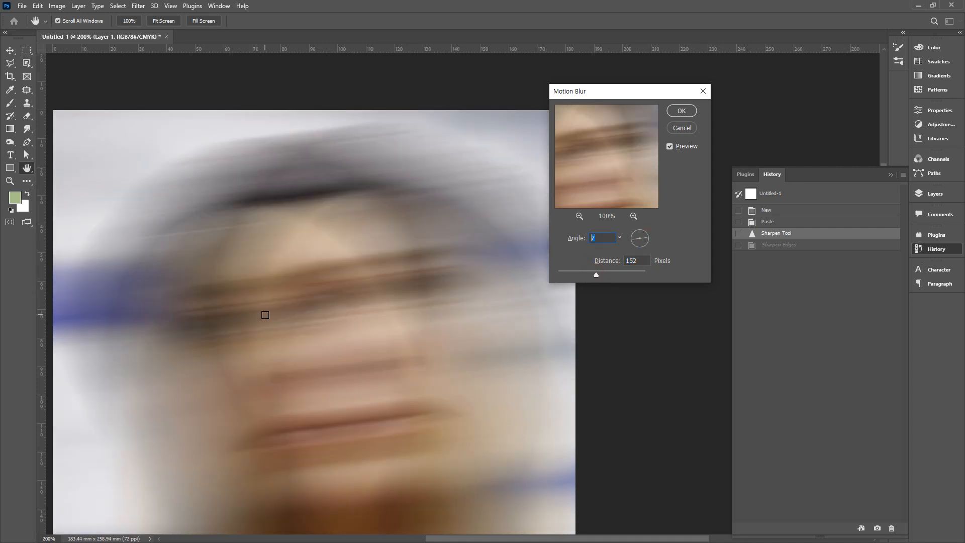
pyautogui.write('0')
pyautogui.press('Tab')
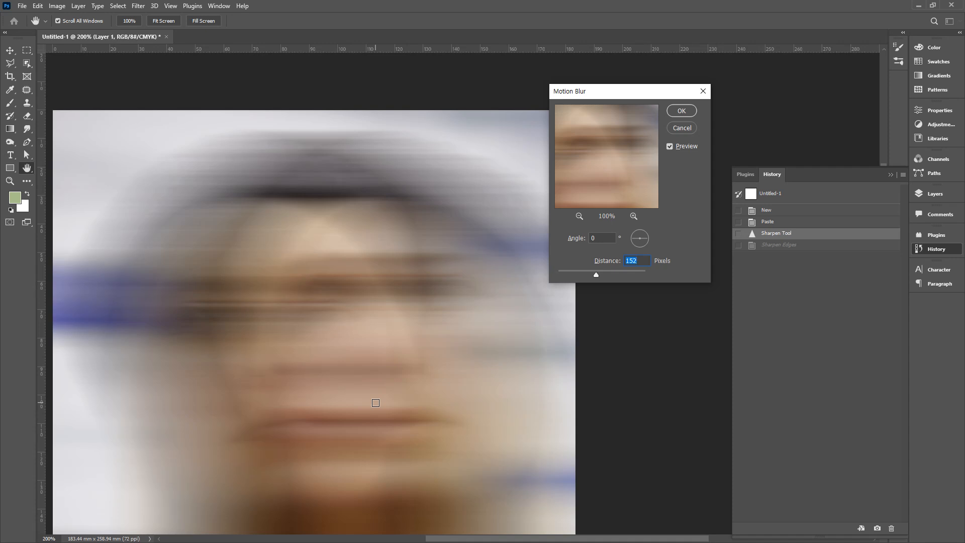
pyautogui.press('Escape')
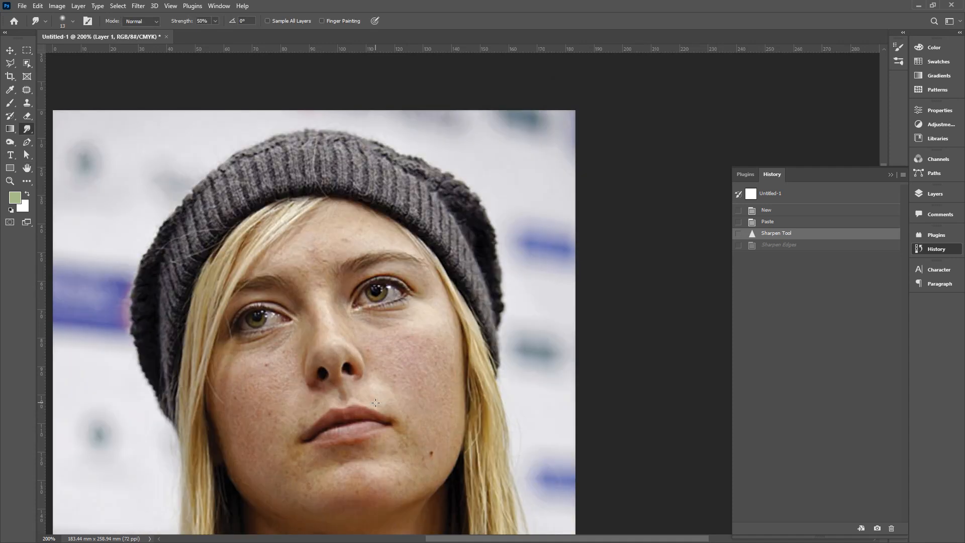
# Step: Try a Radial Blur on the photo using the Spin method, amount 23 and Good quality, and undo it
pyautogui.click(139, 6)
pyautogui.moveTo(160, 137)
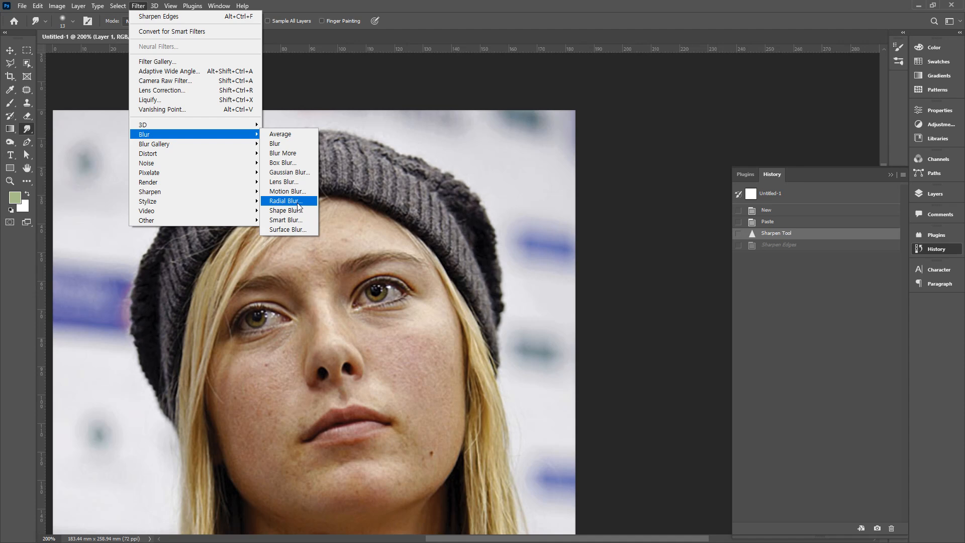
pyautogui.click(297, 202)
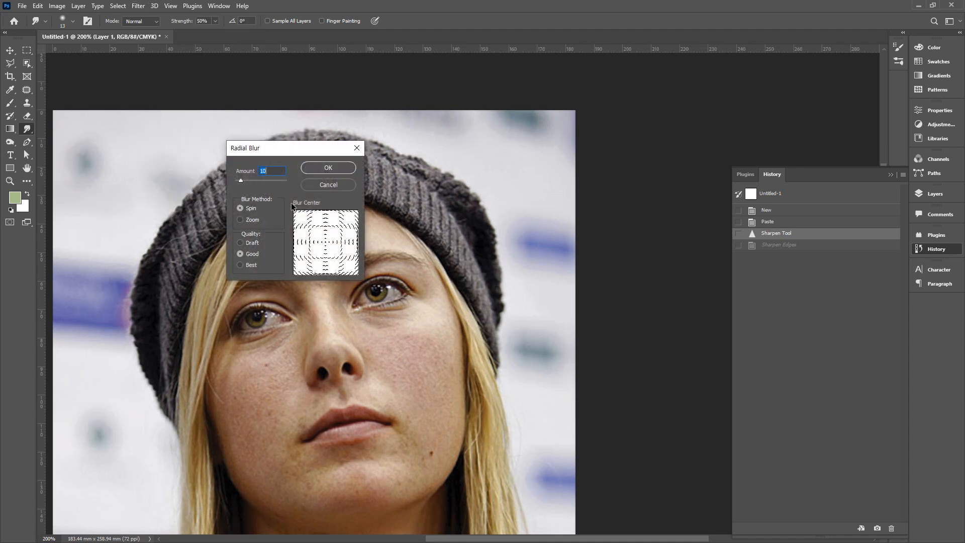
pyautogui.moveTo(305, 152); pyautogui.dragTo(491, 130)
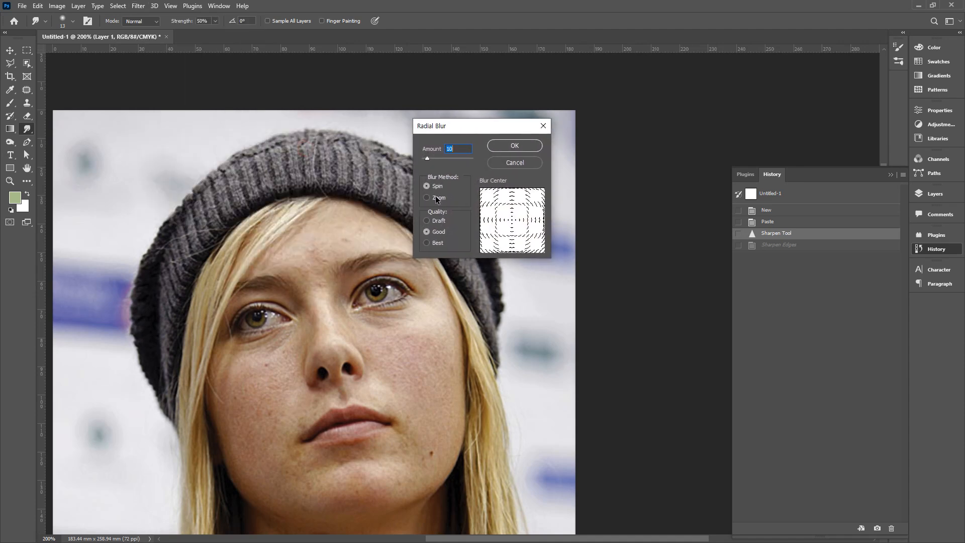
pyautogui.moveTo(437, 159); pyautogui.dragTo(444, 159)
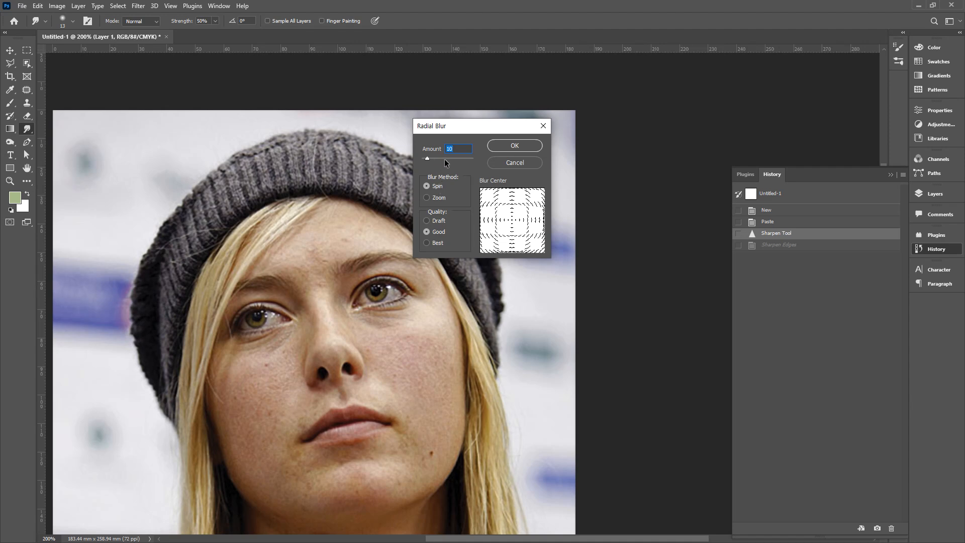
pyautogui.click(526, 146)
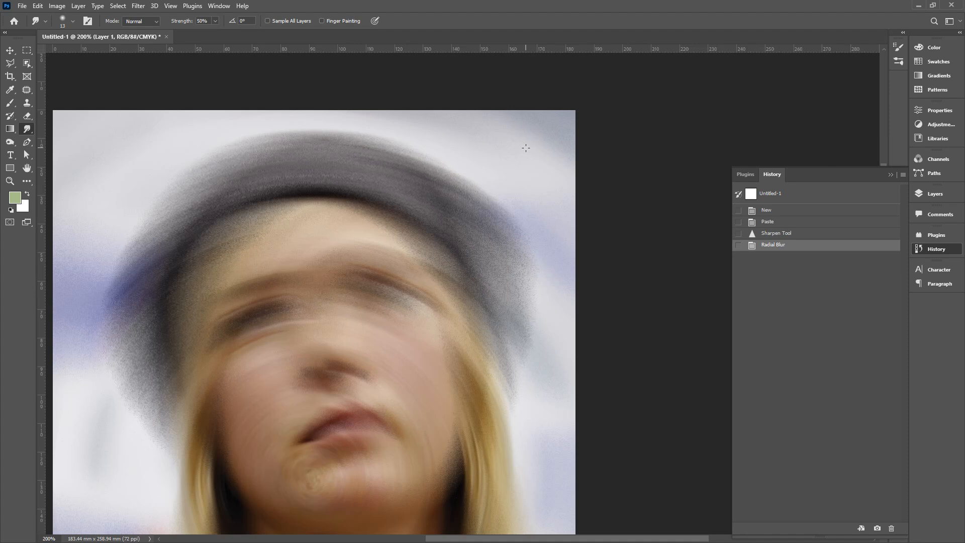
pyautogui.scroll(-5, 414, 259)
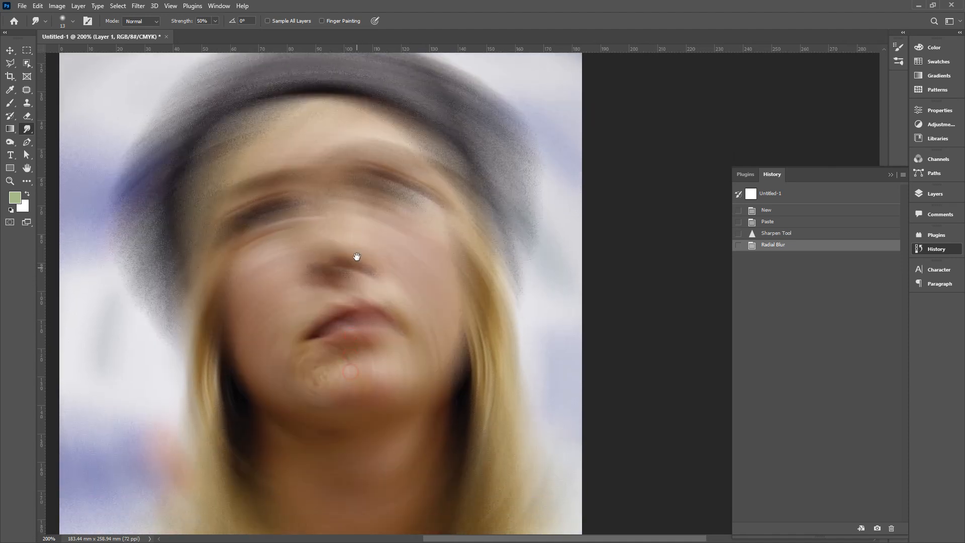
pyautogui.keyDown('alt'); pyautogui.click(383, 304); pyautogui.keyUp('alt')
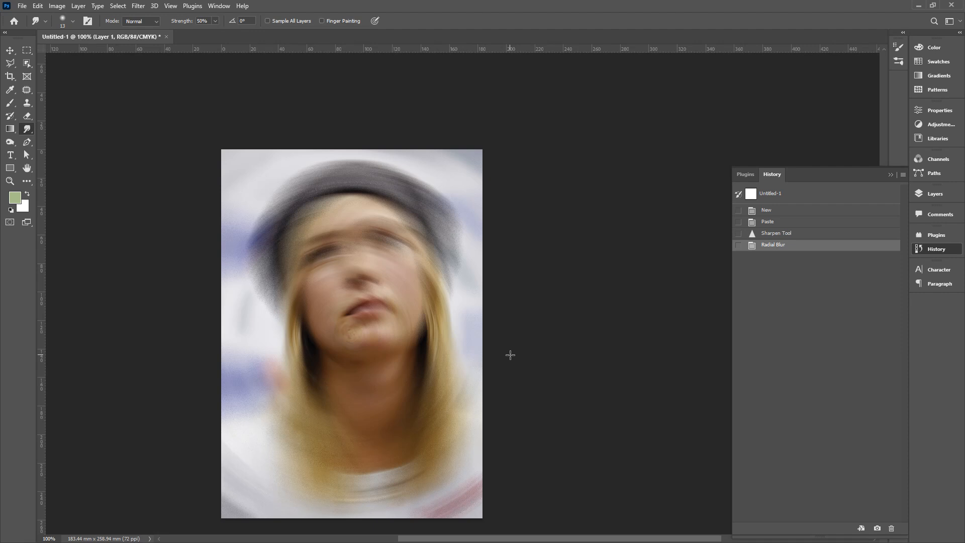
pyautogui.hotkey('ctrl', 'z')
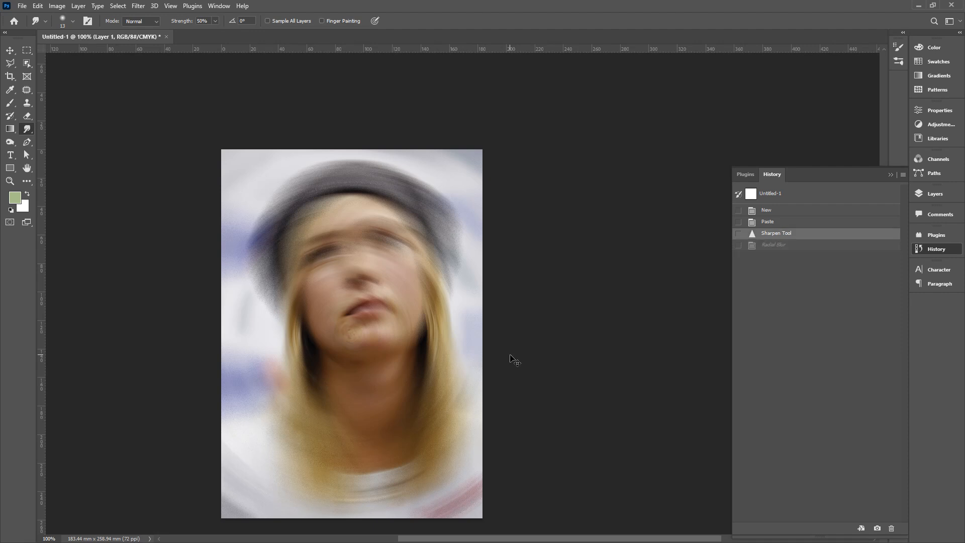
# Step: Try a Radial Blur on the photo using the Zoom method, amount 52 and Good quality, and undo it
pyautogui.click(143, 6)
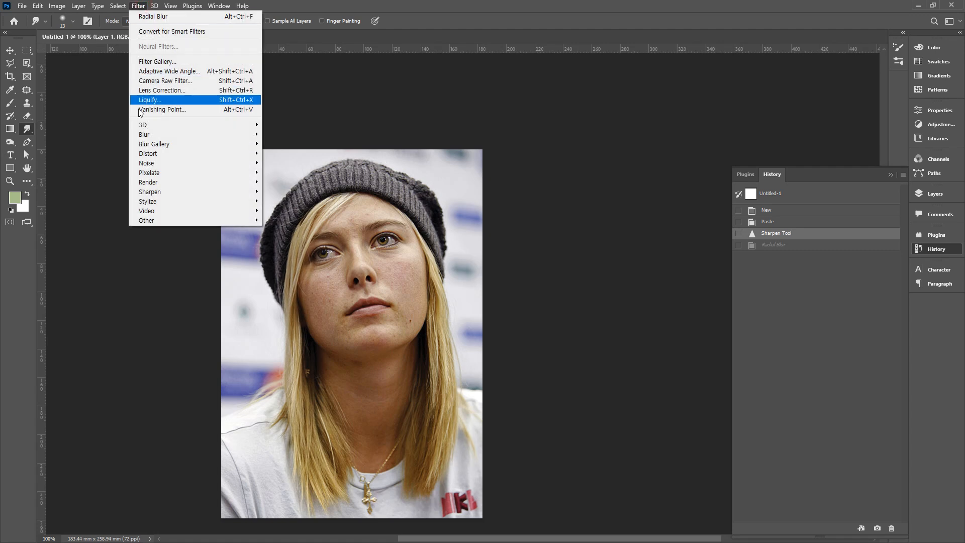
pyautogui.moveTo(179, 139)
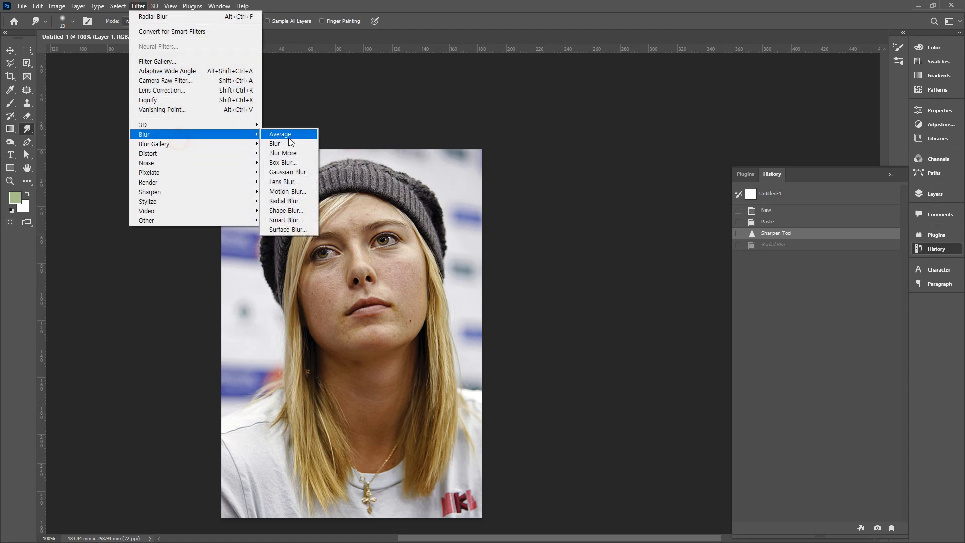
pyautogui.click(300, 201)
pyautogui.click(439, 197)
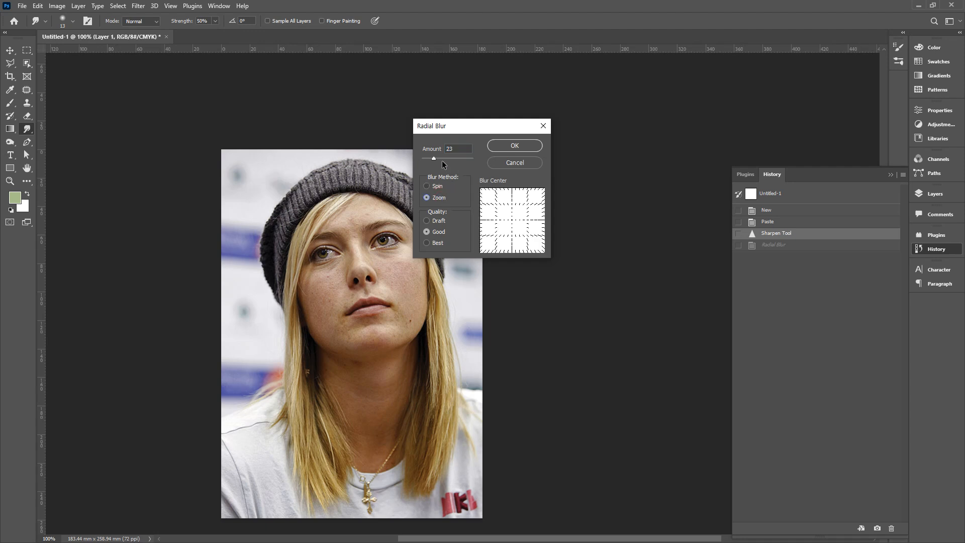
pyautogui.moveTo(442, 160); pyautogui.dragTo(448, 158)
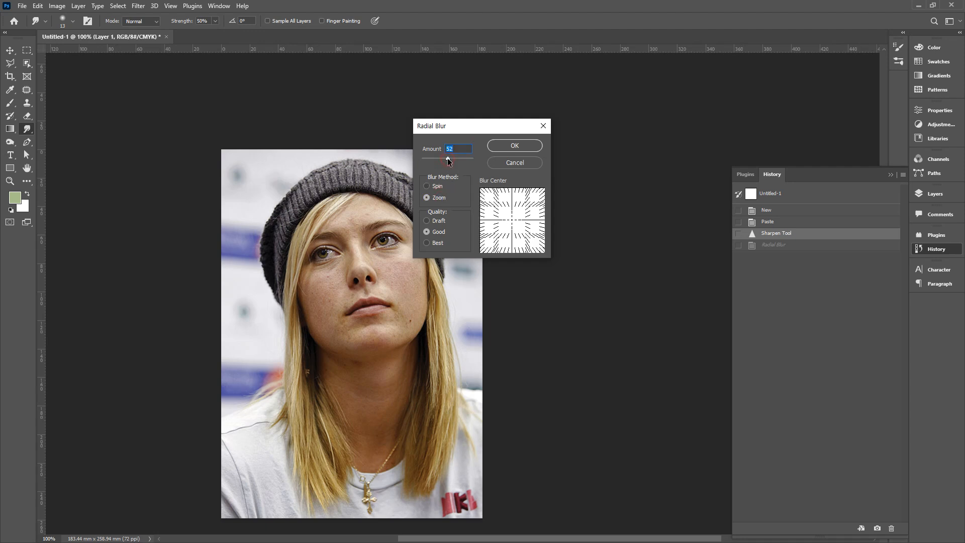
pyautogui.click(517, 149)
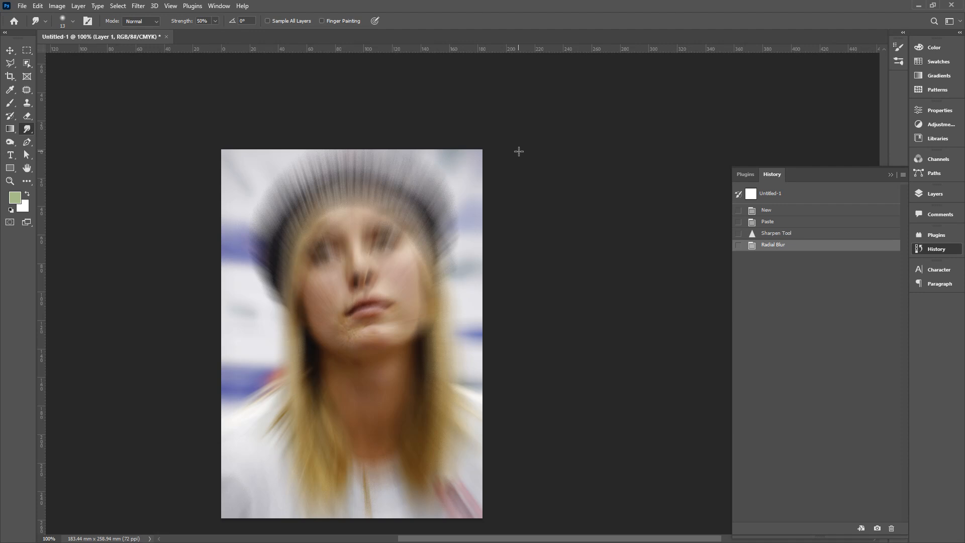
pyautogui.hotkey('ctrl', 'z')
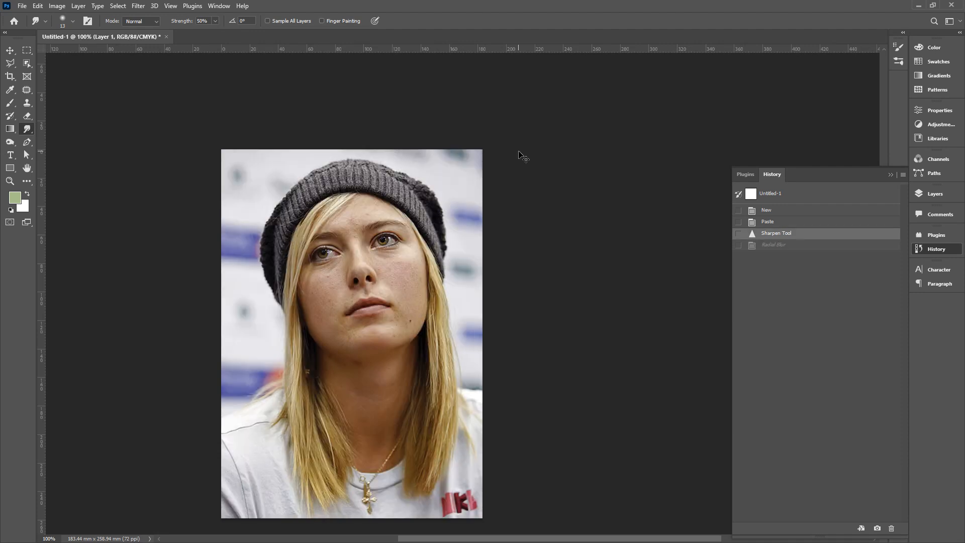
# Step: Undo the earlier Sharpen tool edit to return to the Paste state of the photo
pyautogui.hotkey('ctrl', 'z')
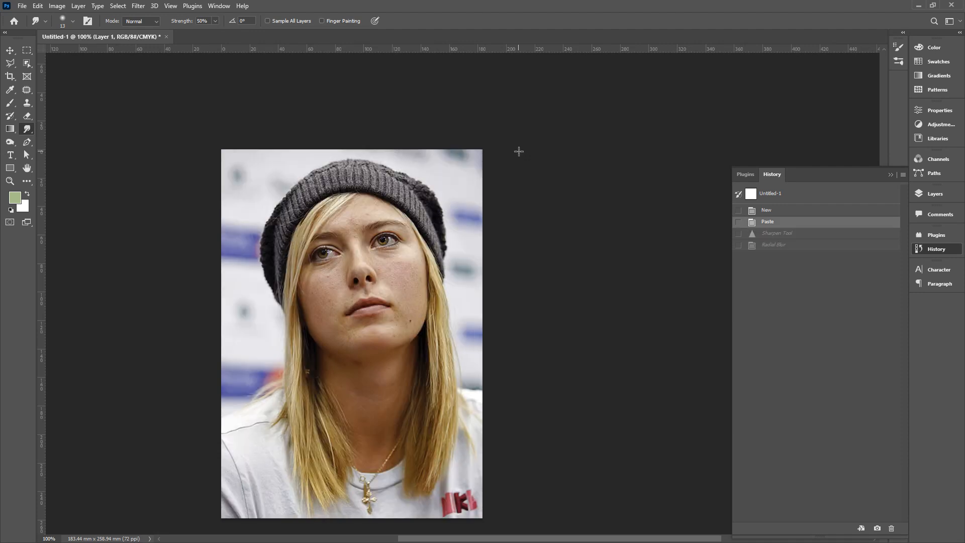
# Step: Compare the Radial Blur result with the original by restoring that history state and stepping back to the Paste state
pyautogui.click(777, 245)
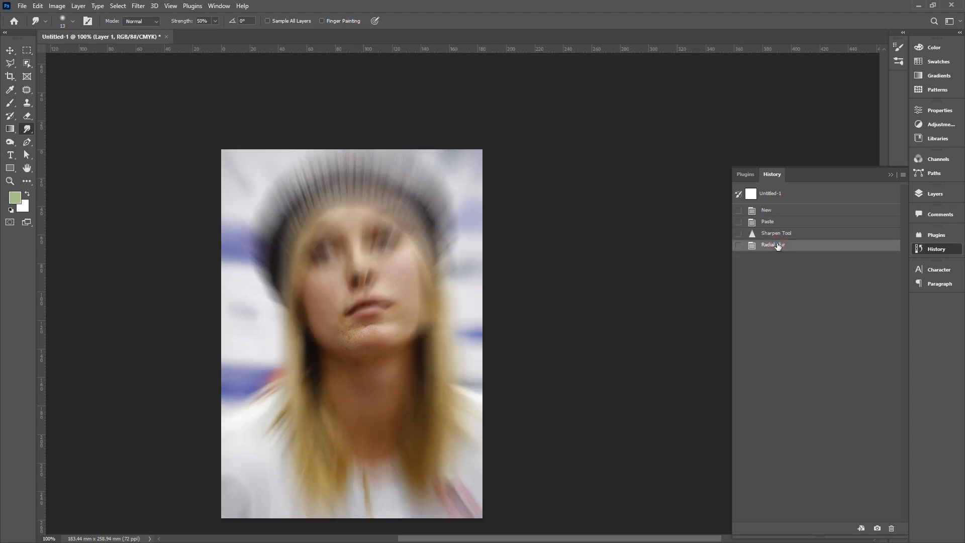
pyautogui.hotkey('ctrl', 'alt', 'z')
pyautogui.hotkey('ctrl', 'alt', 'z')
# Step: Preview Smart Sharpen with an amount of 383%, radius 2.2 px and 10% noise reduction, and dismiss it without applying
pyautogui.click(138, 6)
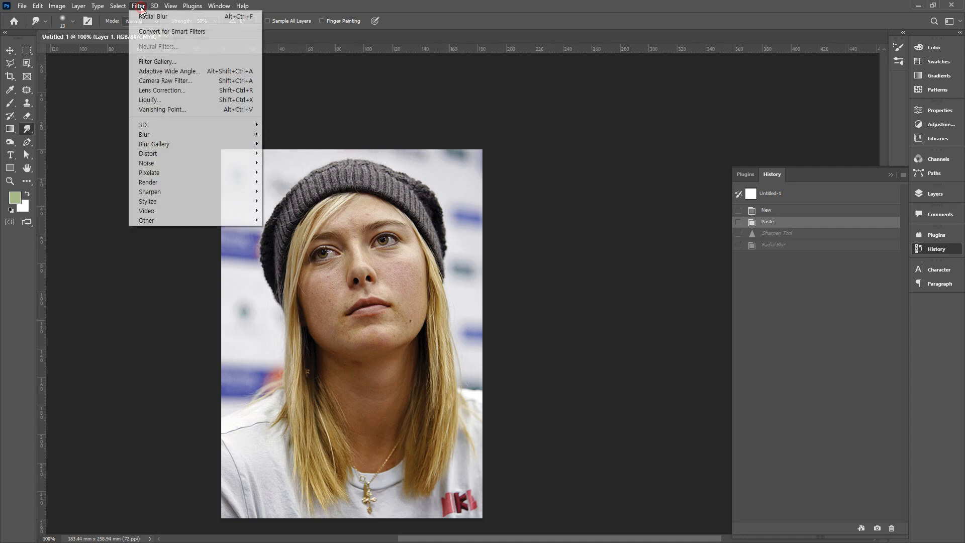
pyautogui.moveTo(159, 134)
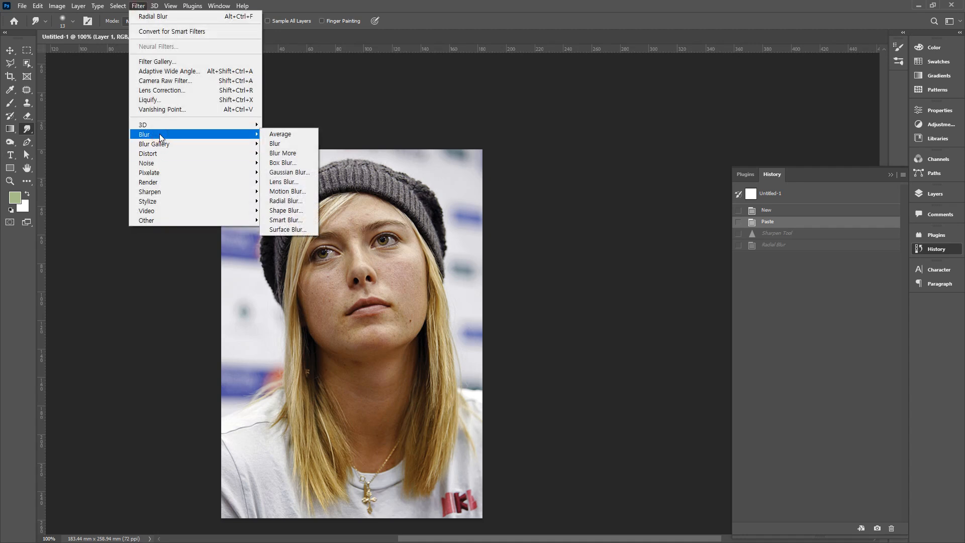
pyautogui.moveTo(181, 193)
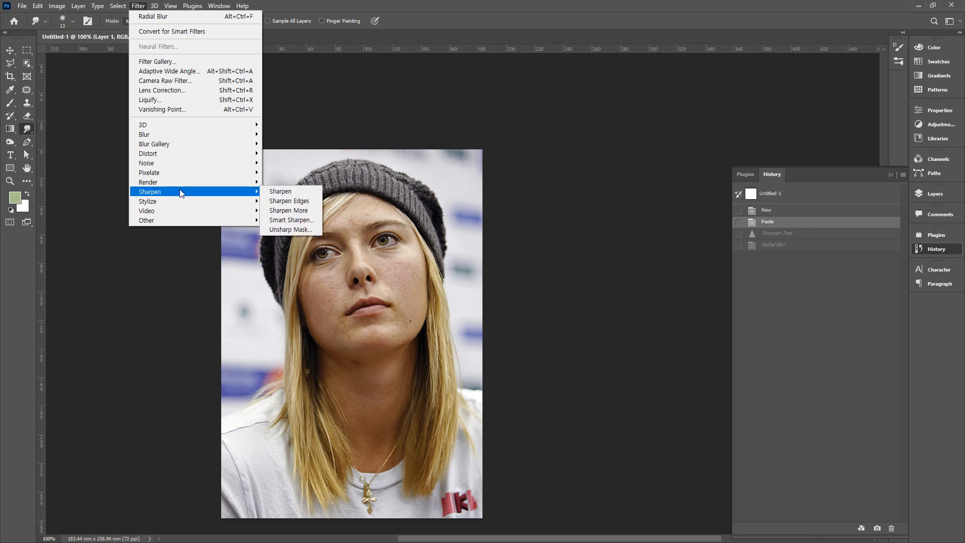
pyautogui.click(297, 221)
pyautogui.moveTo(437, 175); pyautogui.dragTo(580, 233)
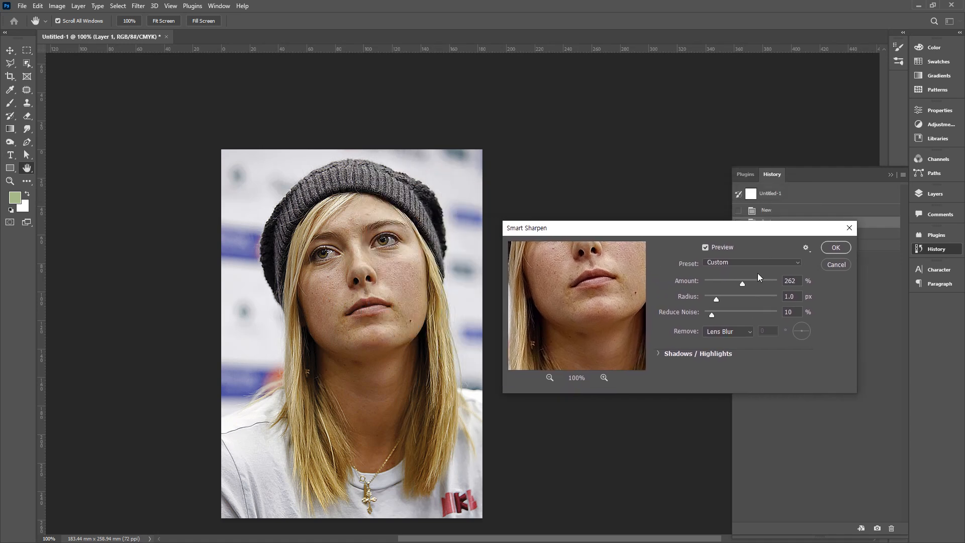
pyautogui.moveTo(746, 283); pyautogui.dragTo(701, 284)
pyautogui.moveTo(777, 283); pyautogui.dragTo(709, 298)
pyautogui.moveTo(782, 282)
pyautogui.mouseDown()
pyautogui.moveTo(662, 284)
pyautogui.moveTo(795, 290)
pyautogui.mouseUp()
pyautogui.moveTo(713, 299); pyautogui.dragTo(760, 285)
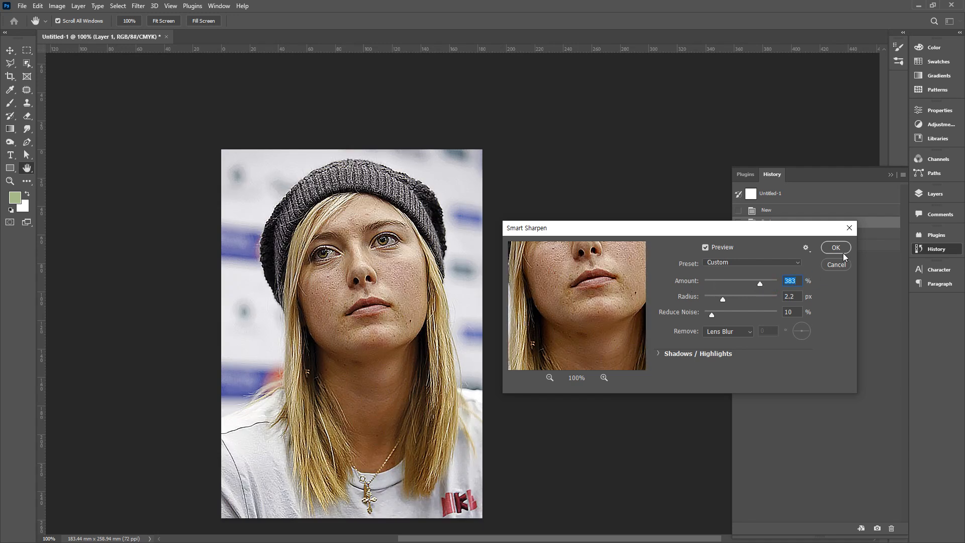
pyautogui.click(836, 265)
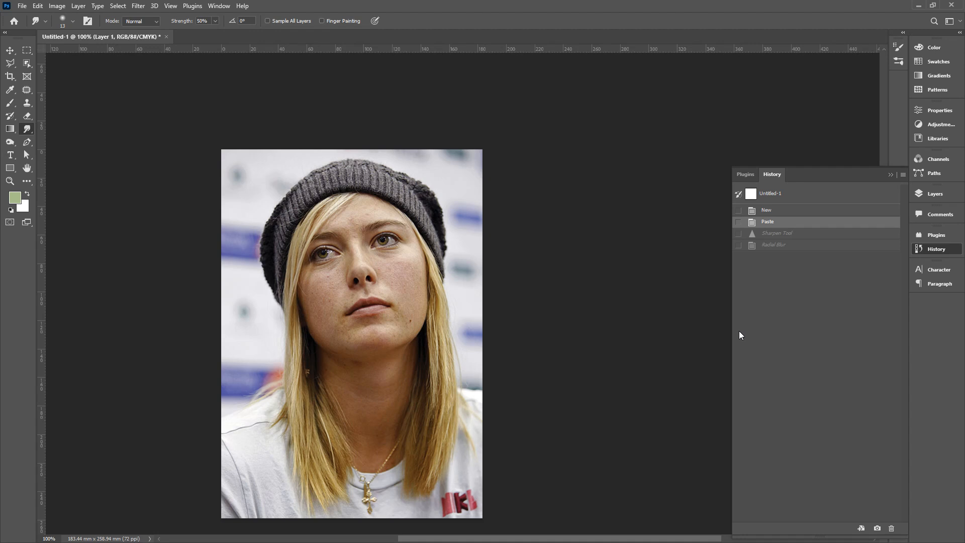
# Step: Smudge the eyebrow on the photo's right side with the Smudge tool at 12% strength and compare it with the Paste state
pyautogui.click(28, 129)
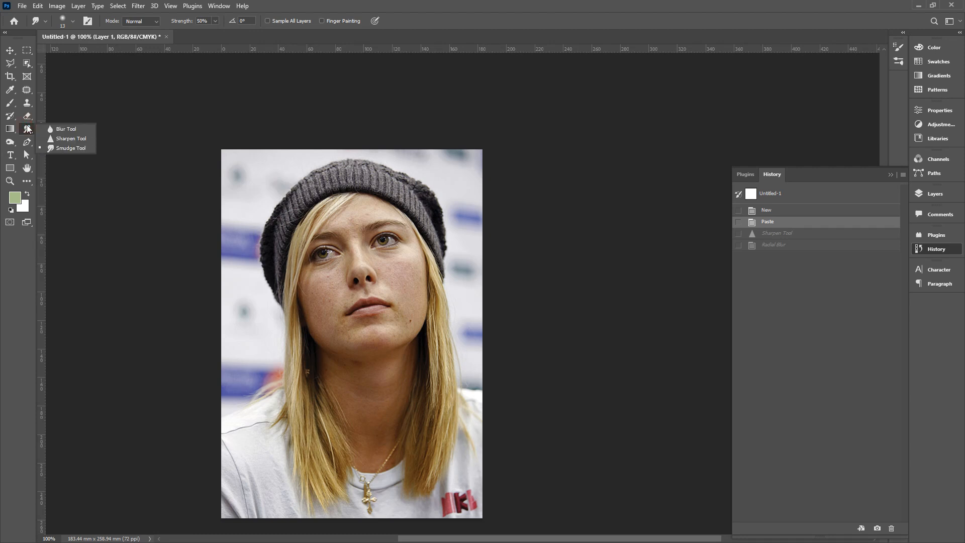
pyautogui.click(63, 151)
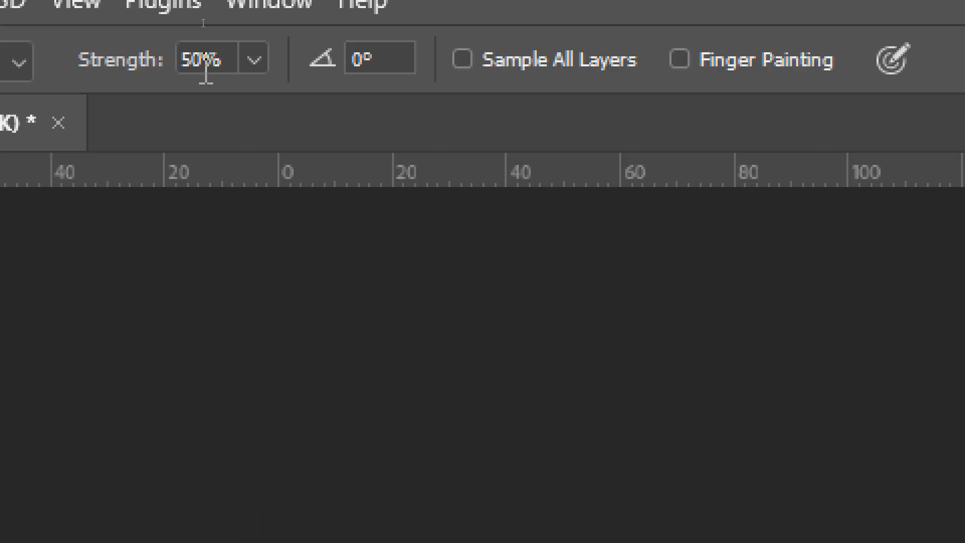
pyautogui.click(251, 60)
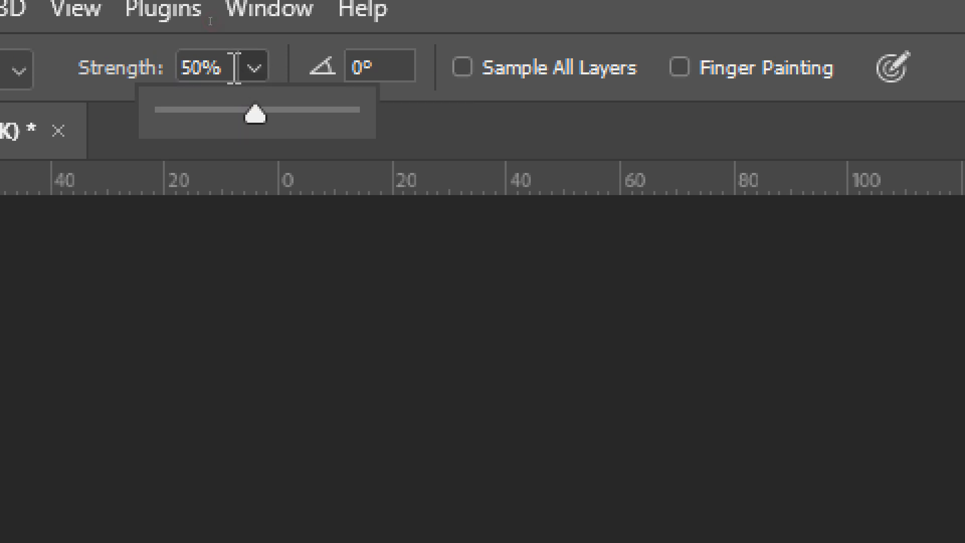
pyautogui.moveTo(227, 111); pyautogui.dragTo(186, 119)
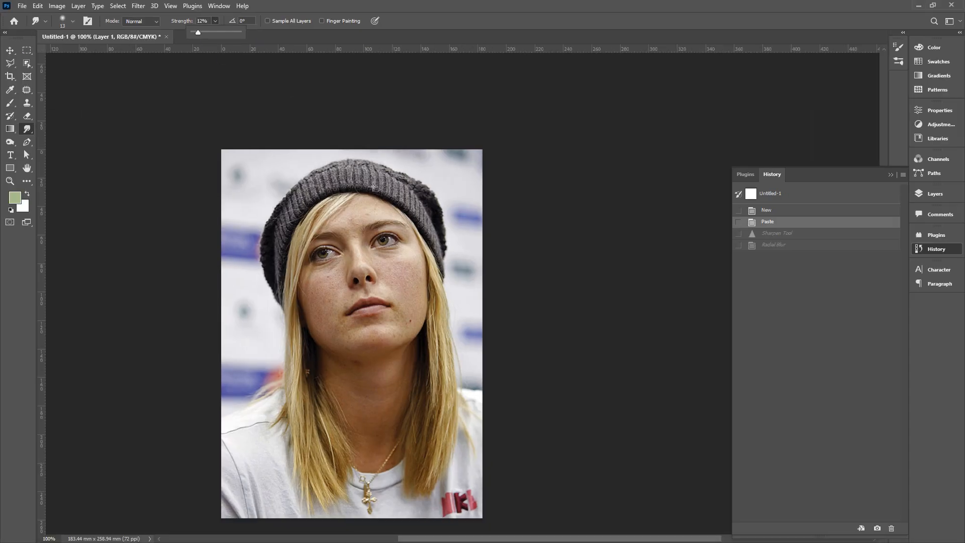
pyautogui.moveTo(377, 226); pyautogui.dragTo(430, 299)
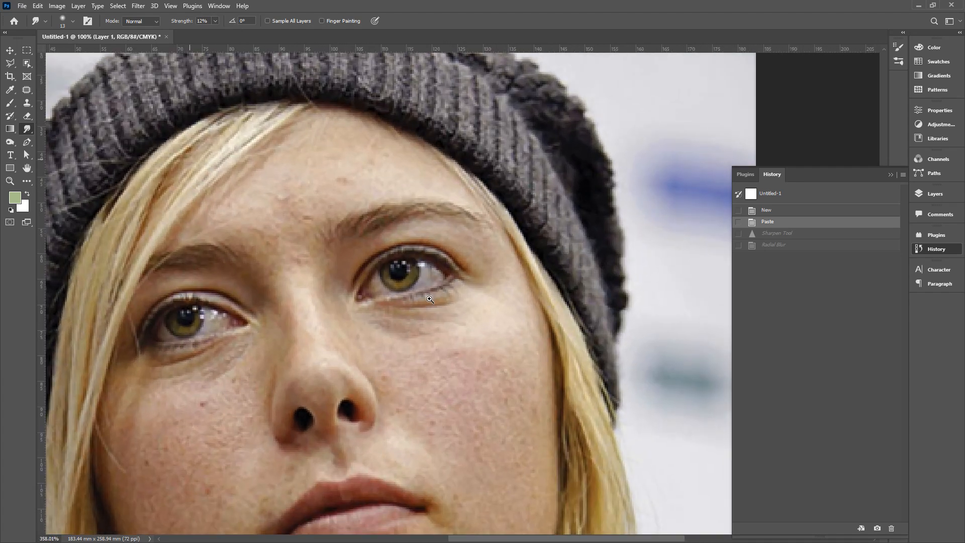
pyautogui.moveTo(352, 226)
pyautogui.mouseDown()
pyautogui.moveTo(411, 190)
pyautogui.moveTo(404, 187)
pyautogui.moveTo(385, 210)
pyautogui.moveTo(429, 189)
pyautogui.moveTo(411, 205)
pyautogui.moveTo(440, 203)
pyautogui.mouseUp()
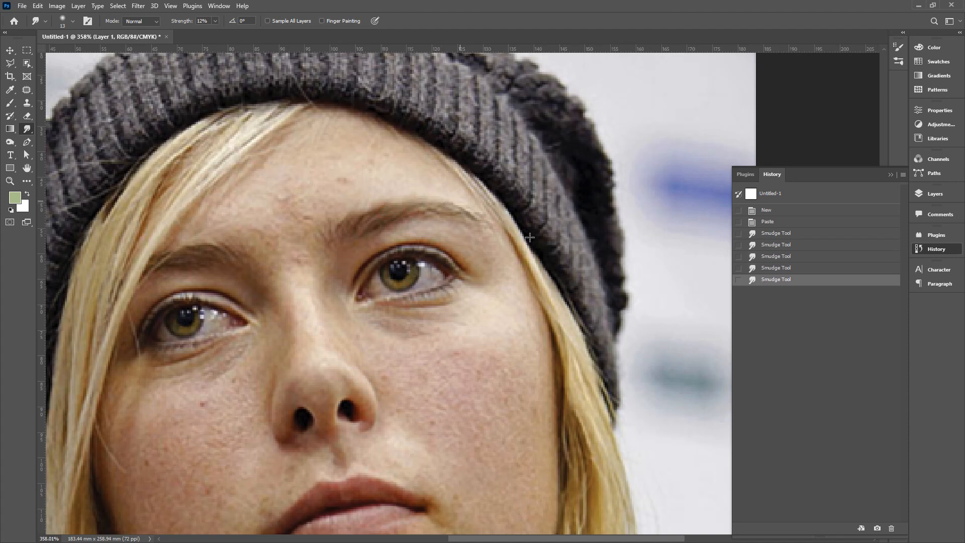
pyautogui.click(795, 224)
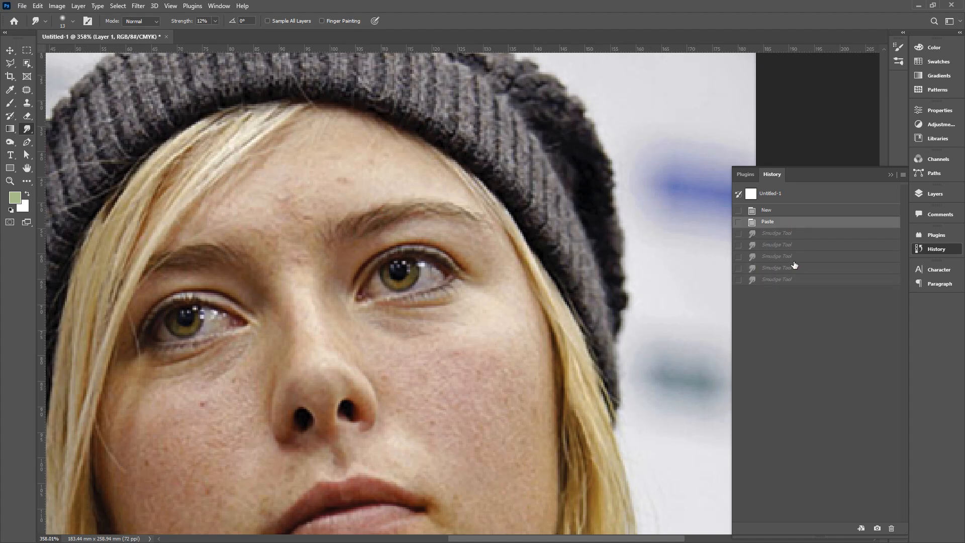
pyautogui.click(795, 281)
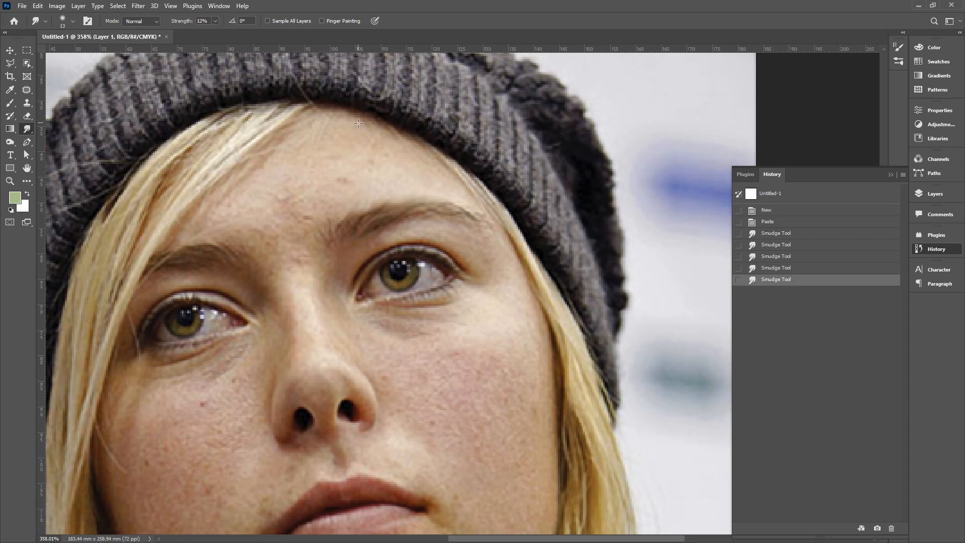
# Step: Raise the Smudge tool strength to 27% and smooth both eyebrows with repeated strokes along the hairs
pyautogui.click(215, 21)
pyautogui.click(402, 11)
pyautogui.moveTo(351, 228)
pyautogui.mouseDown()
pyautogui.moveTo(388, 194)
pyautogui.moveTo(389, 204)
pyautogui.moveTo(423, 191)
pyautogui.mouseUp()
pyautogui.moveTo(389, 221)
pyautogui.mouseDown()
pyautogui.moveTo(444, 207)
pyautogui.moveTo(454, 223)
pyautogui.moveTo(421, 214)
pyautogui.moveTo(441, 213)
pyautogui.mouseUp()
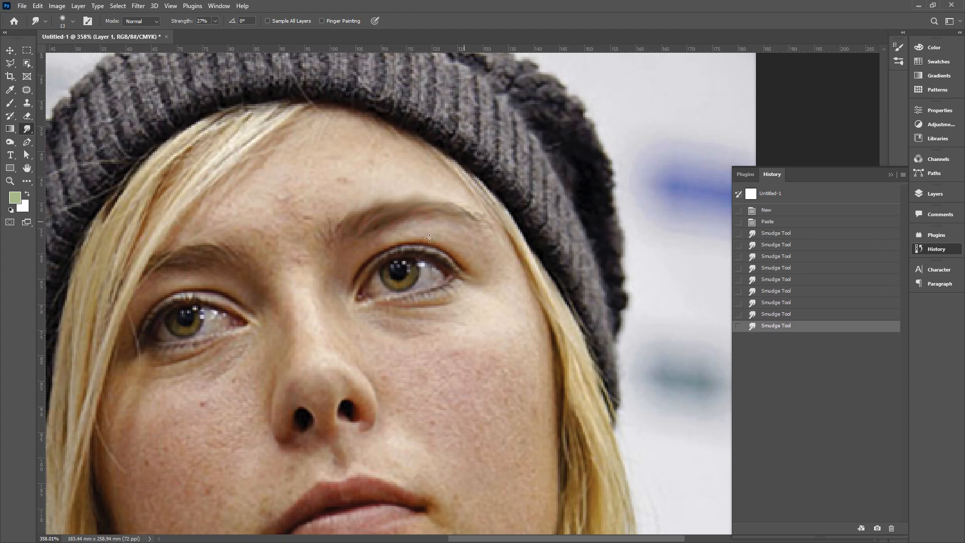
pyautogui.moveTo(219, 260); pyautogui.dragTo(153, 260)
pyautogui.moveTo(331, 237)
pyautogui.mouseDown()
pyautogui.moveTo(358, 214)
pyautogui.moveTo(334, 237)
pyautogui.moveTo(409, 194)
pyautogui.moveTo(367, 218)
pyautogui.moveTo(433, 190)
pyautogui.moveTo(394, 217)
pyautogui.moveTo(455, 192)
pyautogui.moveTo(411, 220)
pyautogui.moveTo(458, 203)
pyautogui.mouseUp()
pyautogui.moveTo(163, 221); pyautogui.dragTo(156, 224)
pyautogui.moveTo(219, 267)
pyautogui.mouseDown()
pyautogui.moveTo(148, 232)
pyautogui.moveTo(153, 261)
pyautogui.moveTo(103, 276)
pyautogui.mouseUp()
pyautogui.moveTo(165, 273); pyautogui.dragTo(132, 281)
pyautogui.moveTo(218, 259)
pyautogui.mouseDown()
pyautogui.moveTo(137, 240)
pyautogui.moveTo(214, 254)
pyautogui.moveTo(194, 243)
pyautogui.mouseUp()
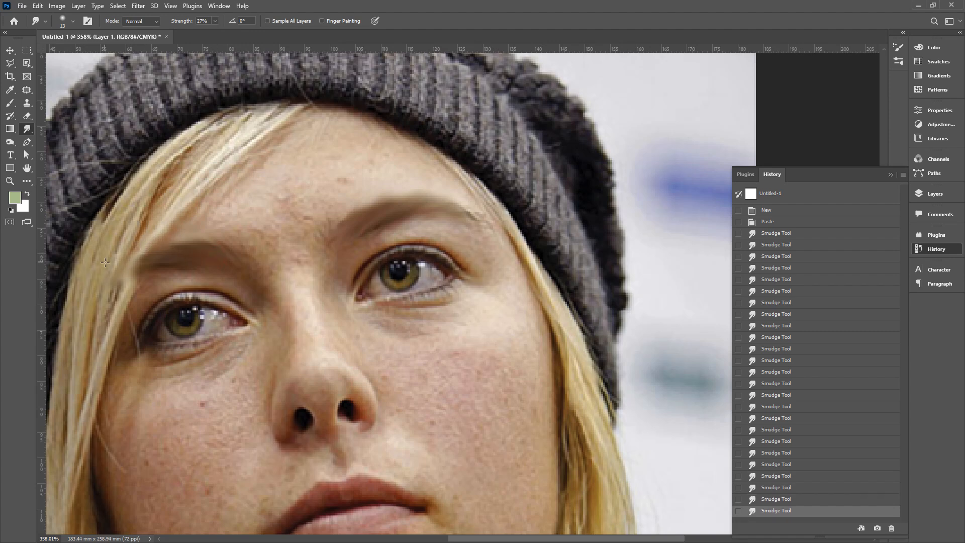
# Step: Smudge the upper eyelid of the right-hand eye at 100% strength, and undo all smudge strokes back to the Paste state
pyautogui.press('b')
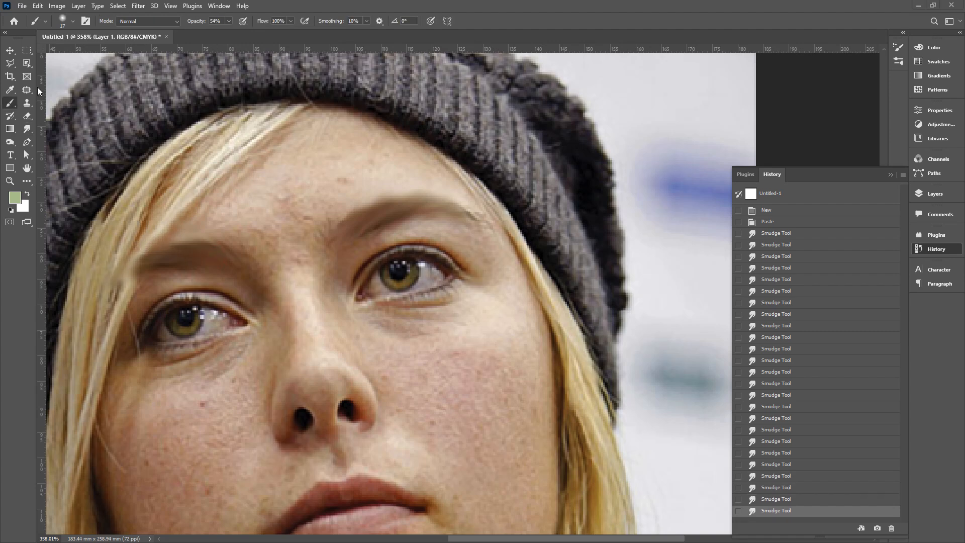
pyautogui.click(27, 133)
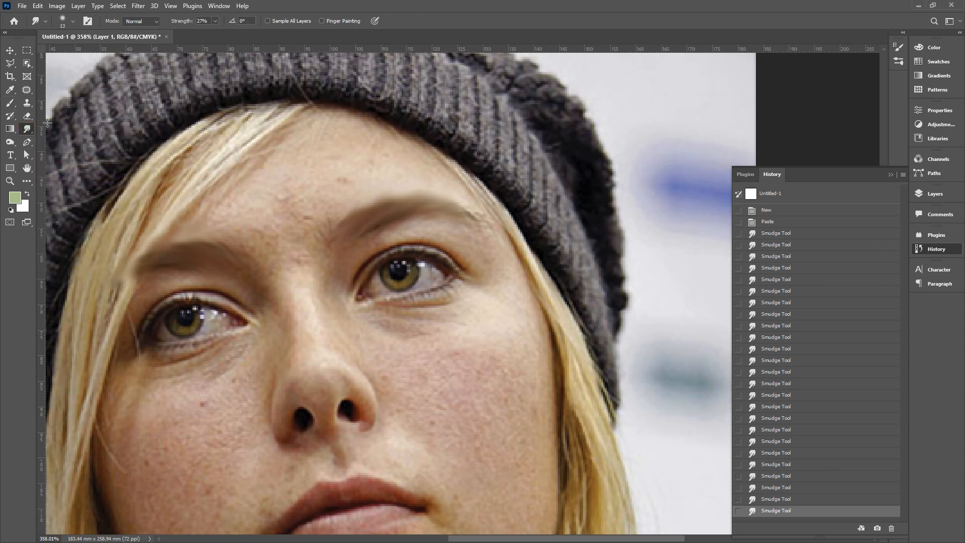
pyautogui.click(215, 21)
pyautogui.click(447, 14)
pyautogui.scroll(-3, 391, 337)
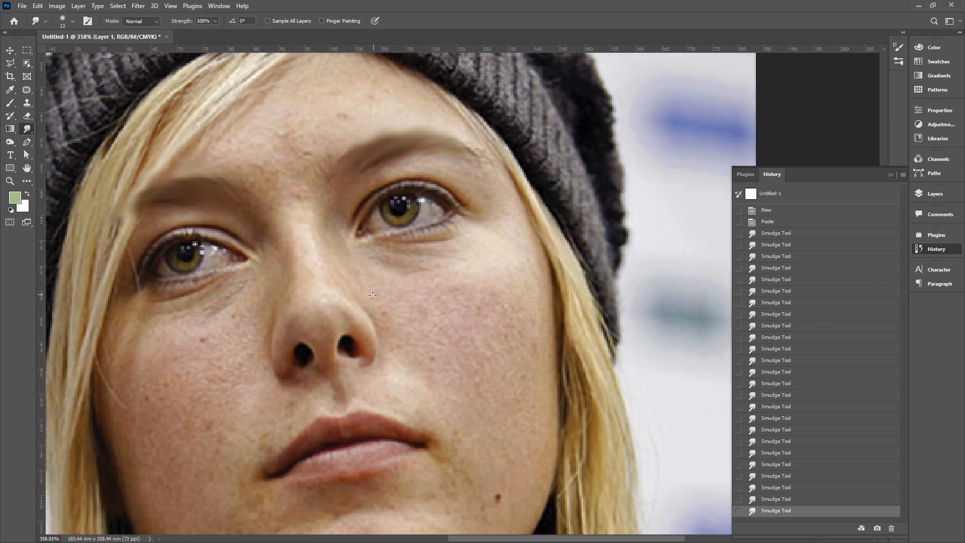
pyautogui.scroll(-1, 374, 295)
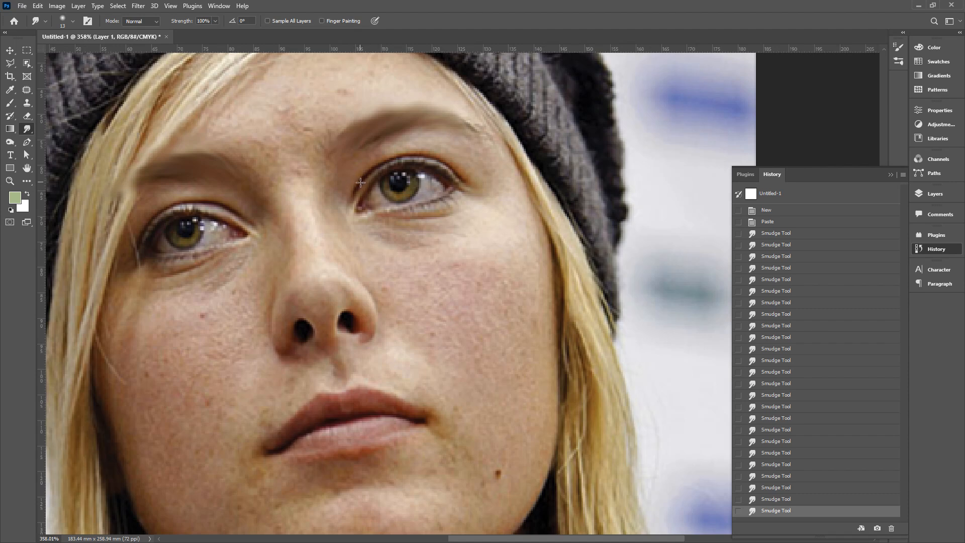
pyautogui.moveTo(361, 182); pyautogui.dragTo(386, 162)
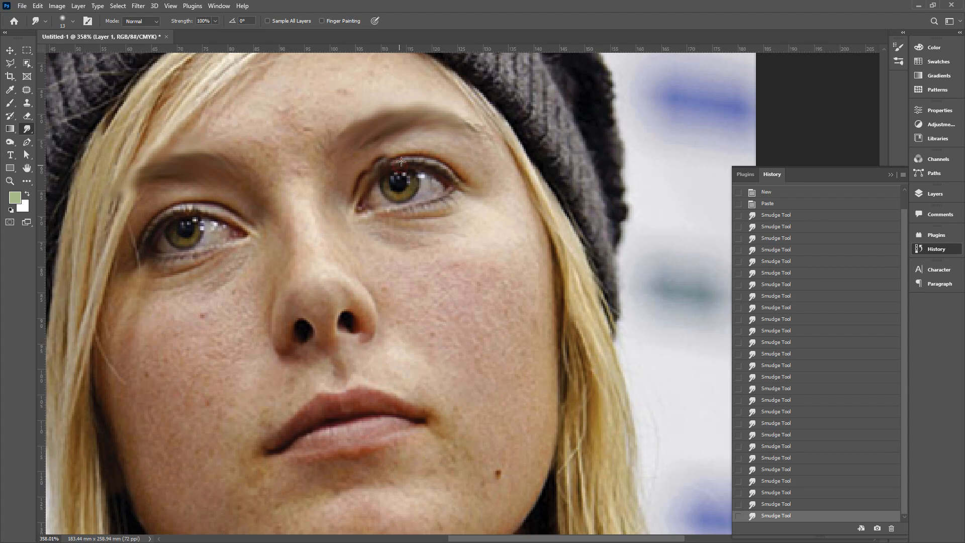
pyautogui.scroll(2, 856, 253)
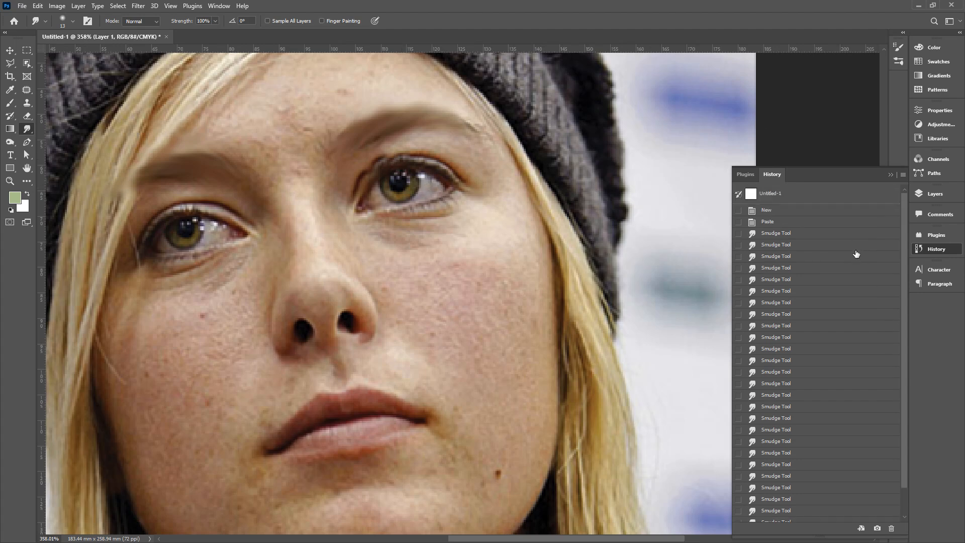
pyautogui.click(783, 222)
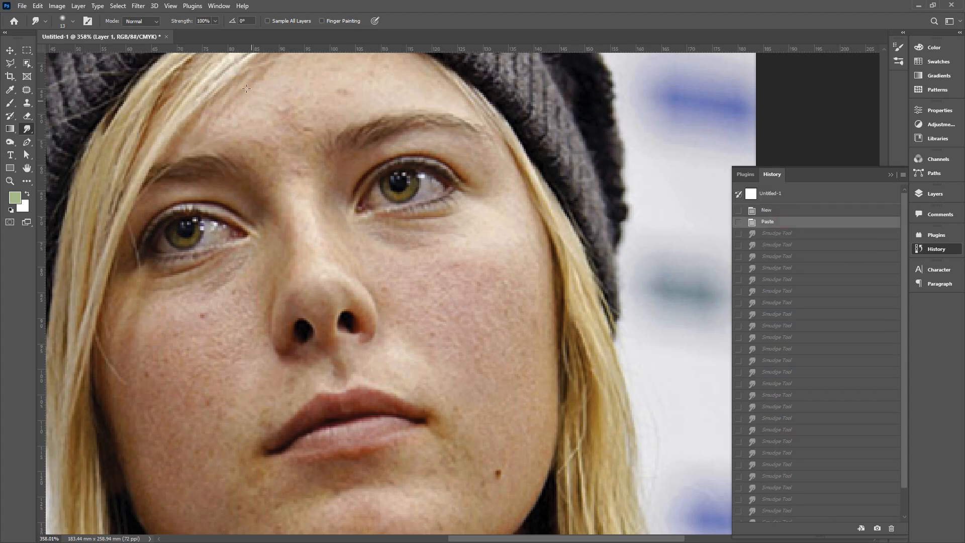
# Step: Set the Smudge brush size to 53 px and push the upper and lower lids of both eyes outward to enlarge them
pyautogui.click(73, 21)
pyautogui.click(73, 52)
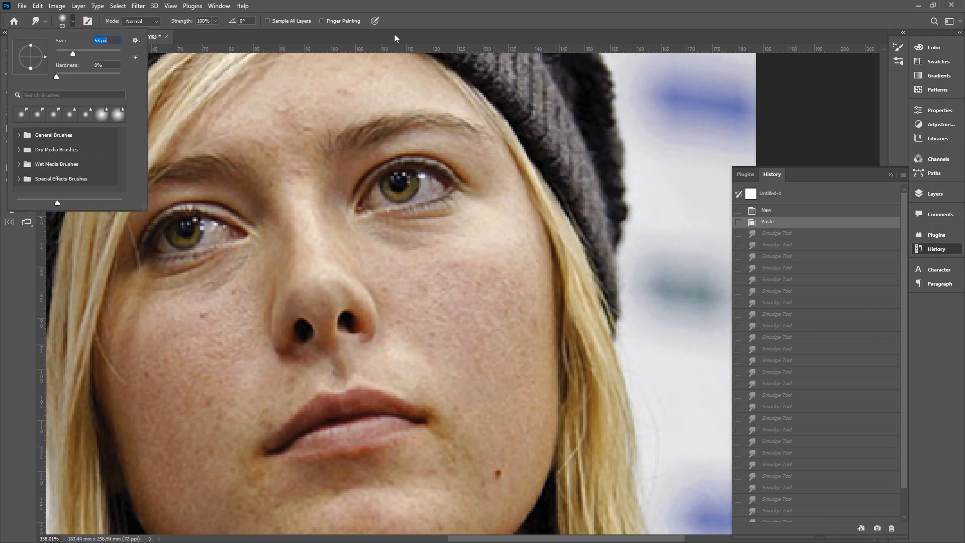
pyautogui.click(439, 20)
pyautogui.moveTo(390, 165); pyautogui.dragTo(342, 190)
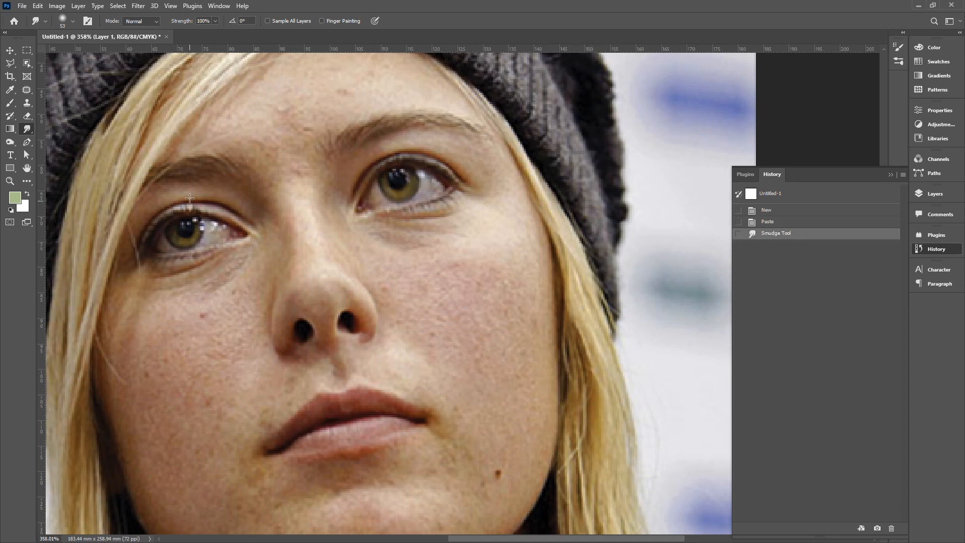
pyautogui.moveTo(190, 202); pyautogui.dragTo(205, 206)
pyautogui.moveTo(420, 211)
pyautogui.mouseDown()
pyautogui.moveTo(405, 191)
pyautogui.moveTo(414, 214)
pyautogui.moveTo(427, 191)
pyautogui.moveTo(408, 201)
pyautogui.moveTo(420, 216)
pyautogui.mouseUp()
pyautogui.moveTo(187, 255); pyautogui.dragTo(190, 257)
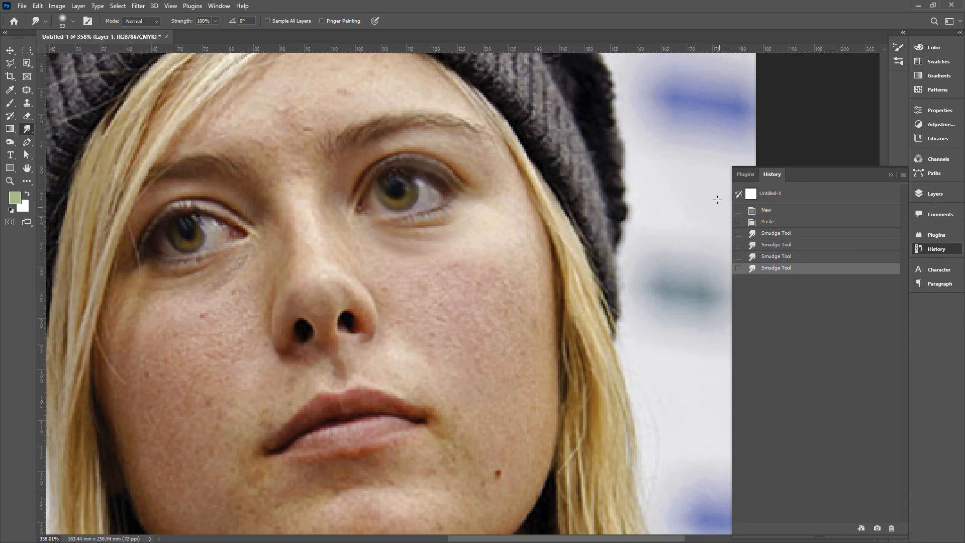
# Step: Compare the enlarged eyes with the original in the history and return the photo to the Paste state
pyautogui.click(810, 223)
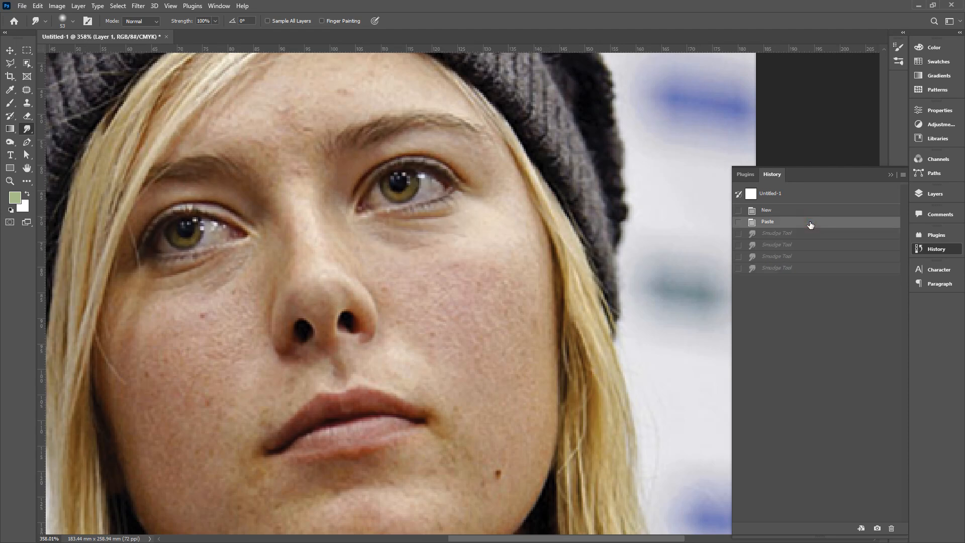
pyautogui.click(800, 272)
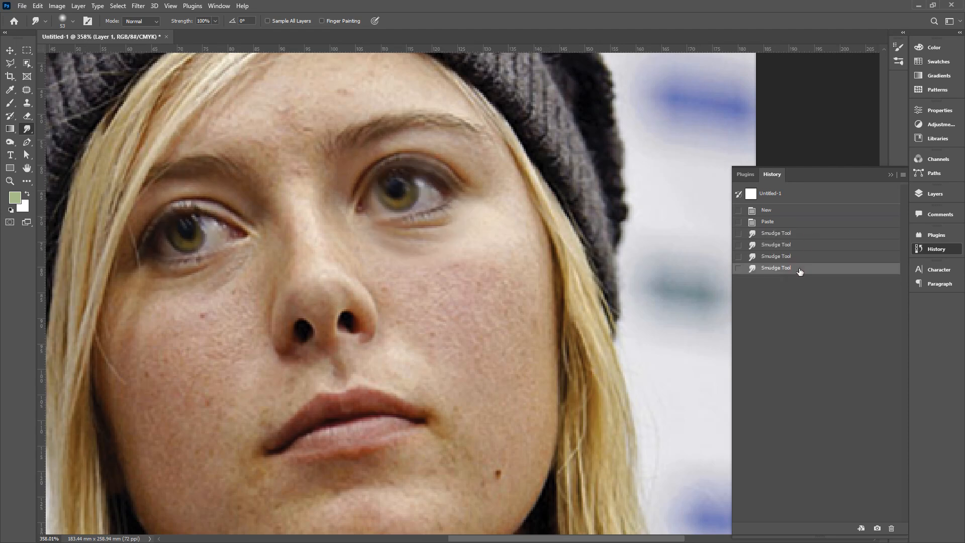
pyautogui.click(795, 227)
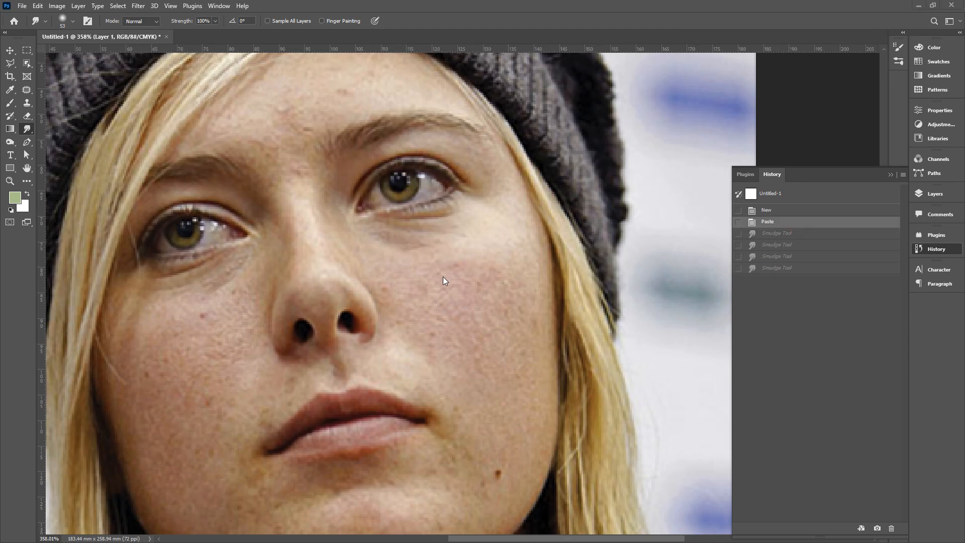
# Step: Remove the dark mole near the jaw with a smaller Clone Stamp brush, using the cheek skin just above it as source
pyautogui.scroll(-3, 444, 280)
pyautogui.hscroll(1, 444, 281)
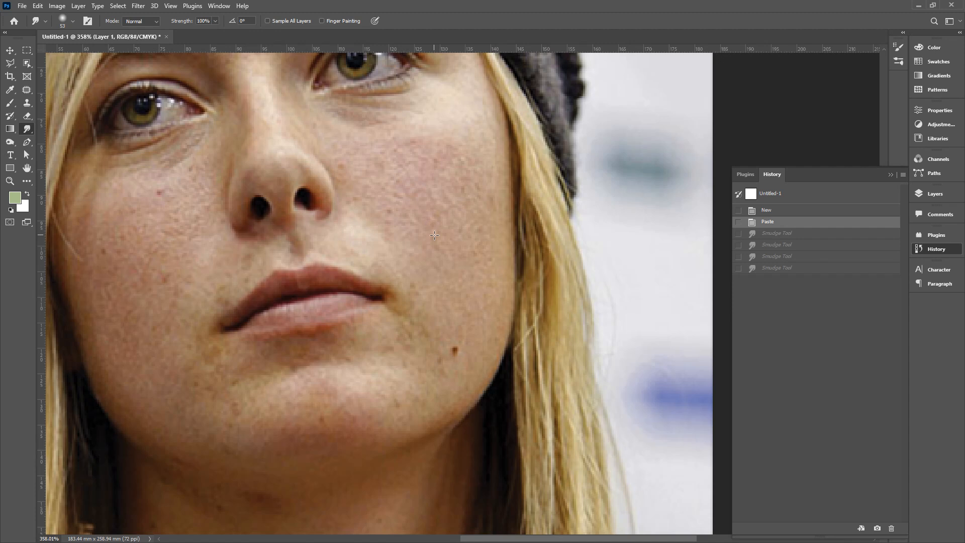
pyautogui.click(27, 103)
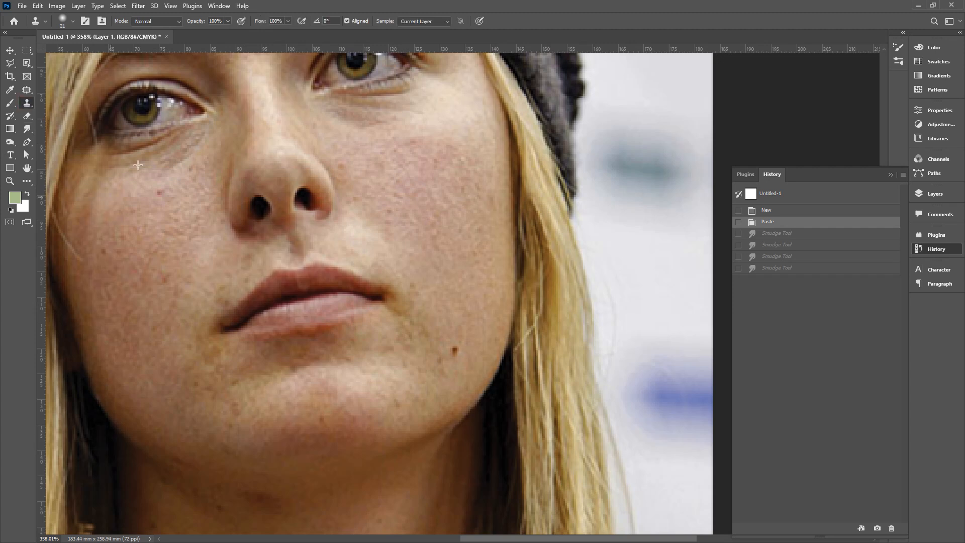
pyautogui.click(73, 22)
pyautogui.moveTo(62, 53); pyautogui.dragTo(62, 52)
pyautogui.click(308, 4)
pyautogui.moveTo(474, 322); pyautogui.dragTo(405, 291)
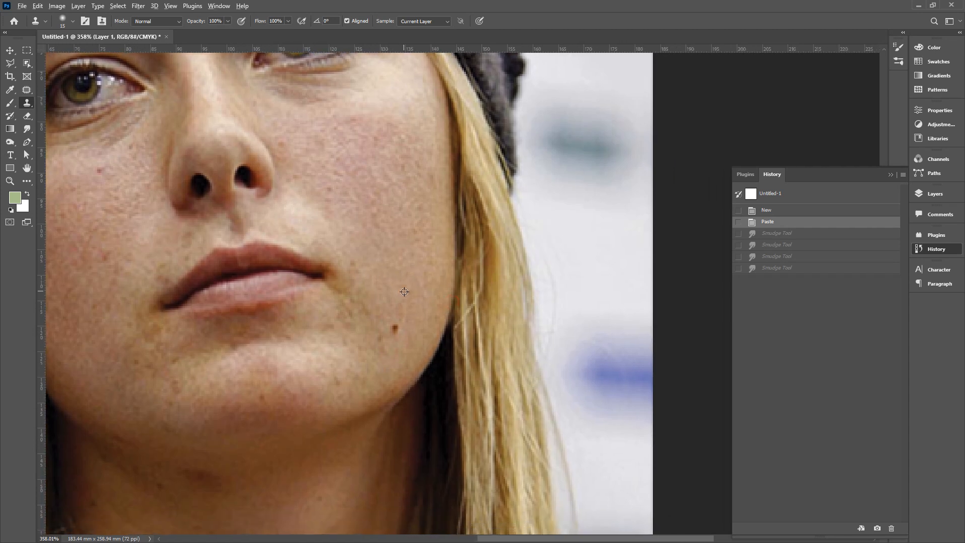
pyautogui.keyDown('alt'); pyautogui.click(405, 291); pyautogui.keyUp('alt')
pyautogui.click(395, 327)
# Step: Clone clean skin over the blemishes beside the right-hand mouth corner and the red spot on the left-hand cheek
pyautogui.click(352, 301)
pyautogui.click(350, 304)
pyautogui.click(348, 306)
pyautogui.click(348, 307)
pyautogui.click(350, 322)
pyautogui.moveTo(231, 279)
pyautogui.mouseDown()
pyautogui.moveTo(317, 324)
pyautogui.moveTo(442, 363)
pyautogui.mouseUp()
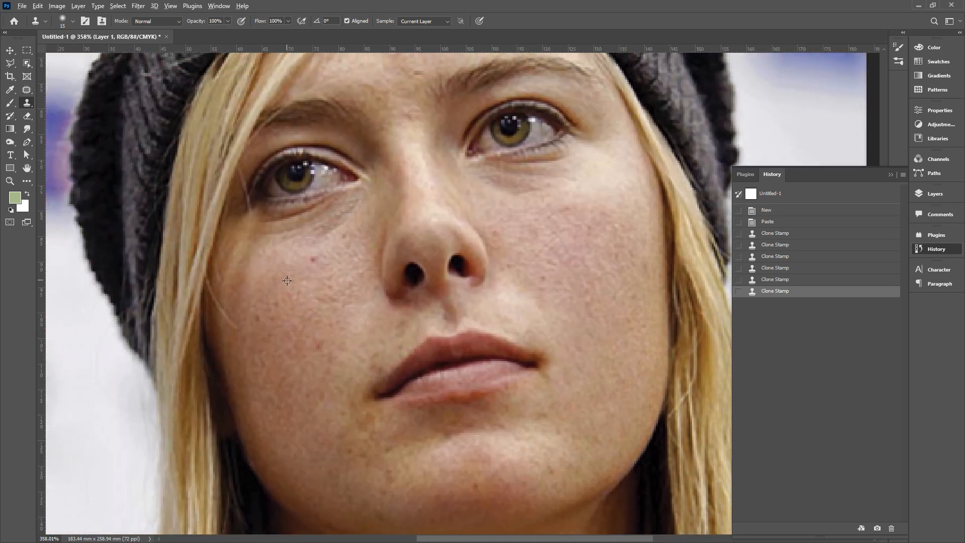
pyautogui.click(313, 259)
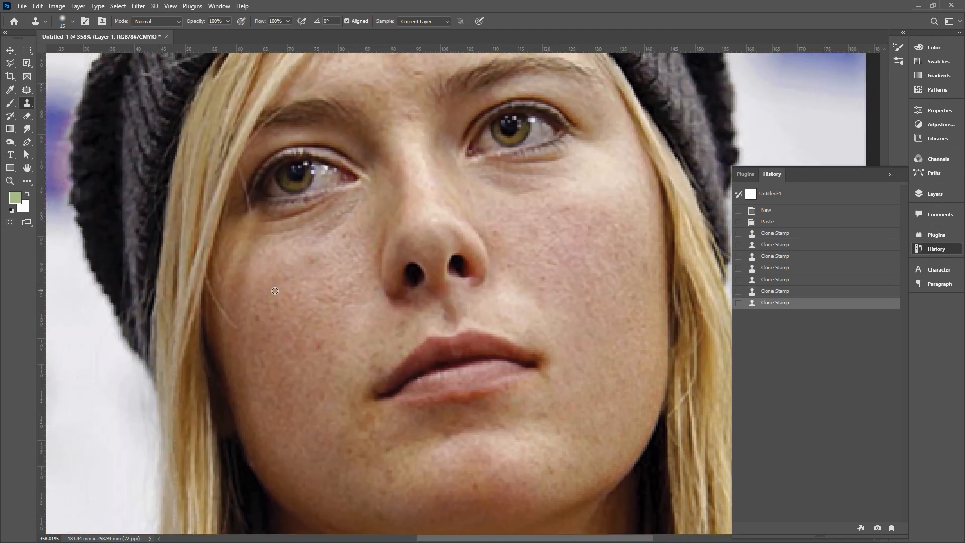
# Step: Clone clean skin over the small spots across the upper left-hand cheek, under the eye and along the hair edge
pyautogui.click(273, 278)
pyautogui.click(287, 270)
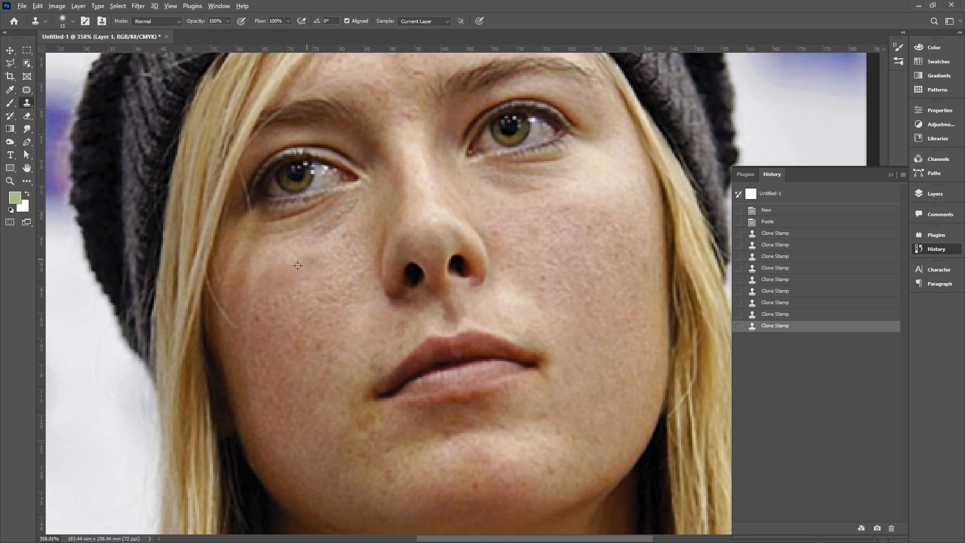
pyautogui.click(312, 260)
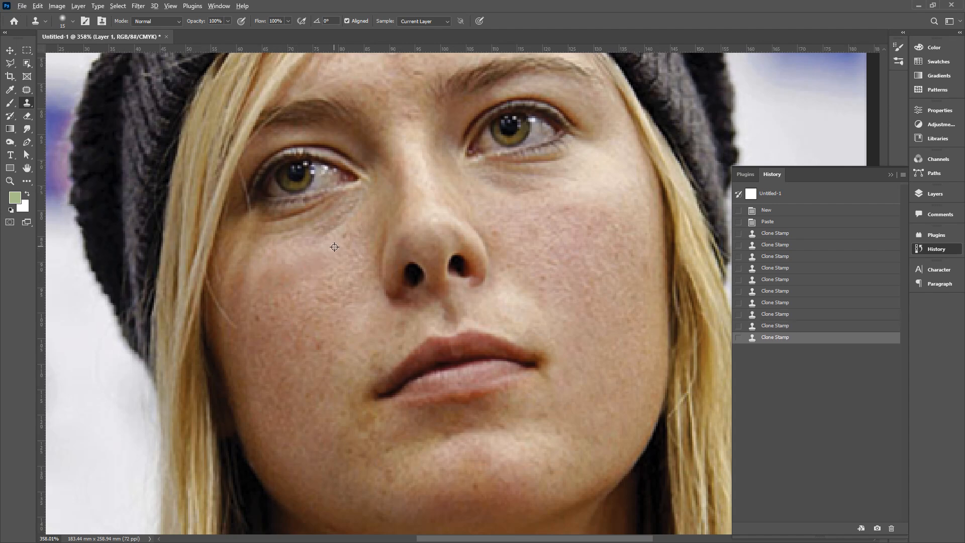
pyautogui.click(346, 234)
pyautogui.click(330, 262)
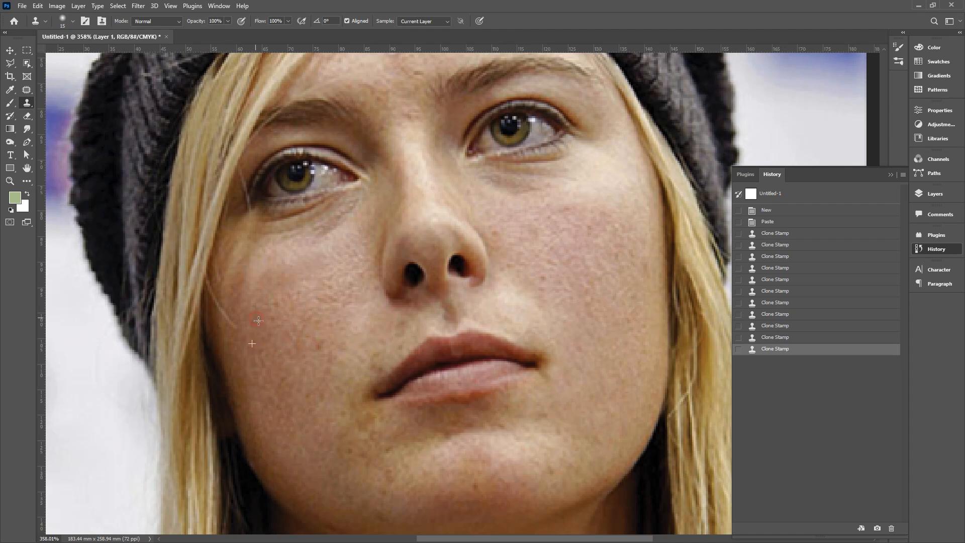
pyautogui.click(237, 396)
pyautogui.click(325, 260)
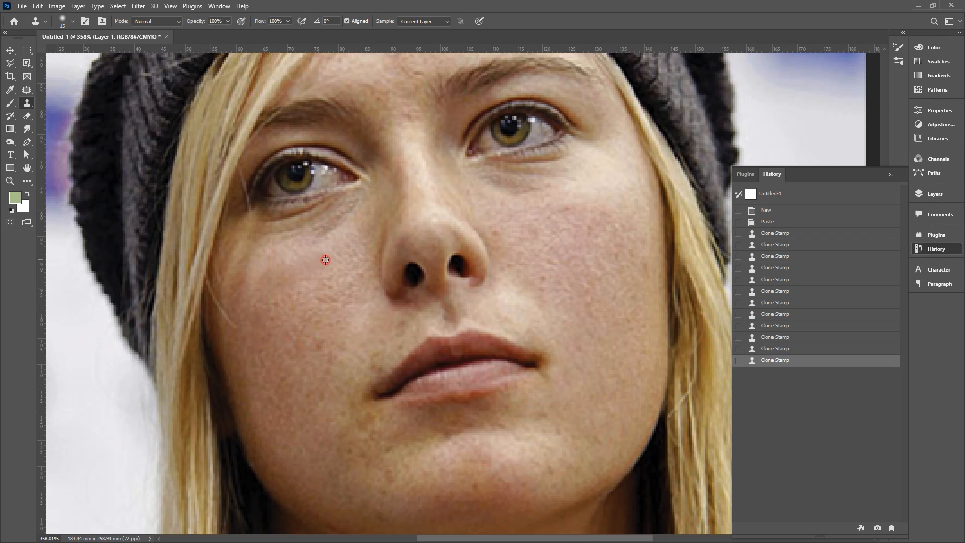
# Step: Cover the remaining spots on the lower left-hand cheek with the Clone Stamp, sampling fresh skin beside them
pyautogui.moveTo(325, 260)
pyautogui.mouseDown()
pyautogui.moveTo(292, 259)
pyautogui.moveTo(326, 357)
pyautogui.moveTo(304, 339)
pyautogui.moveTo(278, 263)
pyautogui.moveTo(312, 369)
pyautogui.moveTo(271, 288)
pyautogui.moveTo(295, 409)
pyautogui.moveTo(266, 284)
pyautogui.mouseUp()
pyautogui.moveTo(325, 360)
pyautogui.mouseDown()
pyautogui.moveTo(311, 361)
pyautogui.moveTo(331, 340)
pyautogui.moveTo(328, 358)
pyautogui.mouseUp()
pyautogui.press('Escape')
pyautogui.keyDown('alt'); pyautogui.click(303, 365); pyautogui.keyUp('alt')
pyautogui.click(319, 344)
# Step: Sample clean skin on the right-hand cheek and clone away spots on that cheek, the chin and beside the left-hand mouth corner
pyautogui.keyDown('alt'); pyautogui.click(551, 267); pyautogui.keyUp('alt')
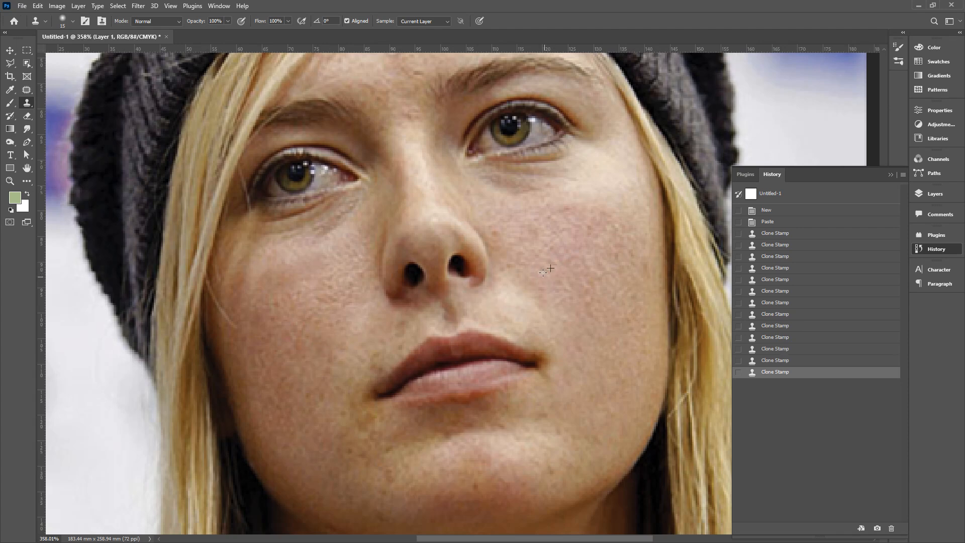
pyautogui.click(589, 367)
pyautogui.scroll(-3, 502, 432)
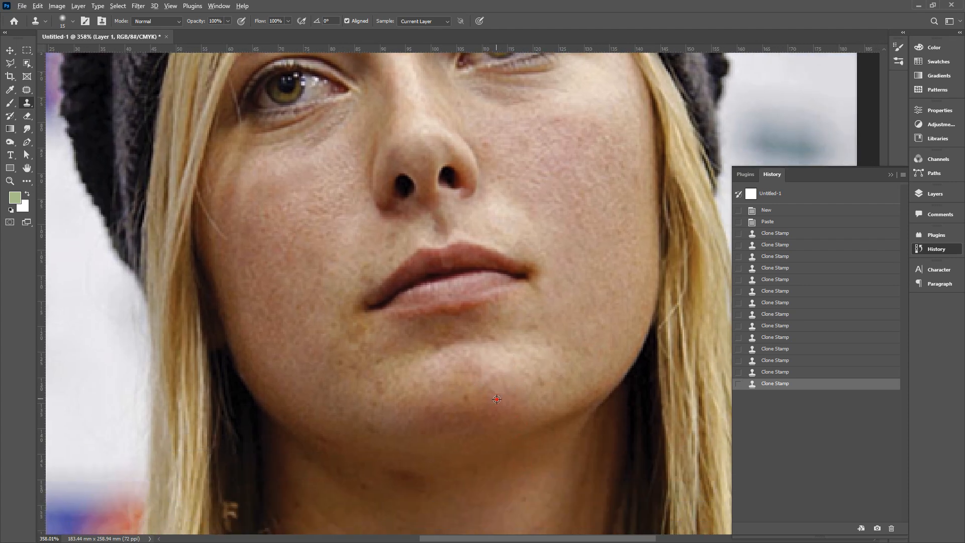
pyautogui.click(468, 396)
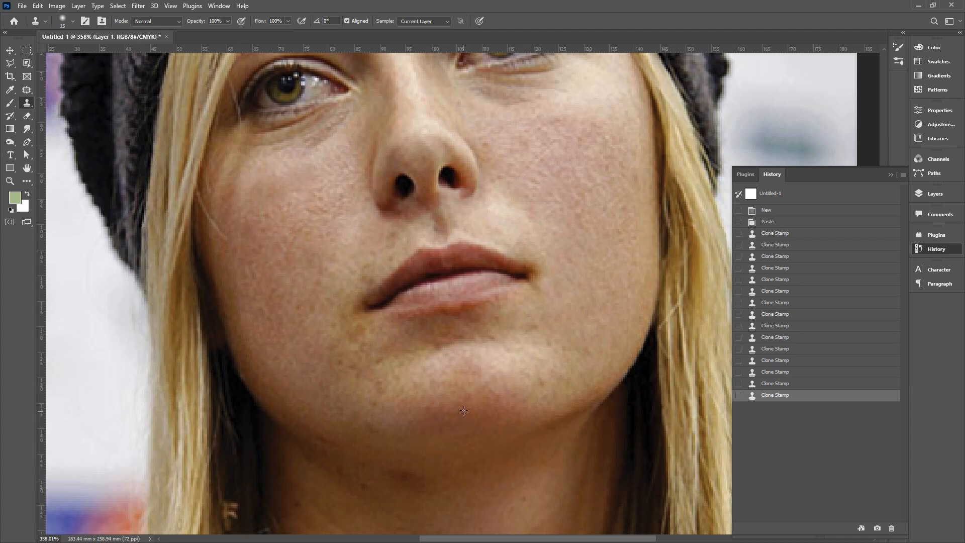
pyautogui.click(339, 362)
pyautogui.moveTo(315, 269)
pyautogui.mouseDown()
pyautogui.moveTo(396, 317)
pyautogui.moveTo(348, 284)
pyautogui.mouseUp()
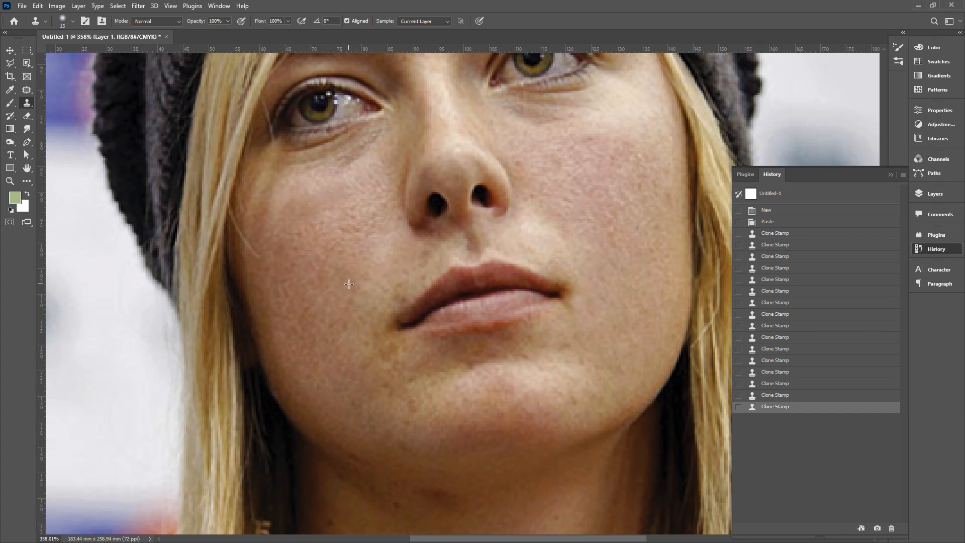
# Step: Set the Smudge Tool strength to 17% and smooth the skin of the left-hand cheek, jaw and chin side
pyautogui.click(28, 130)
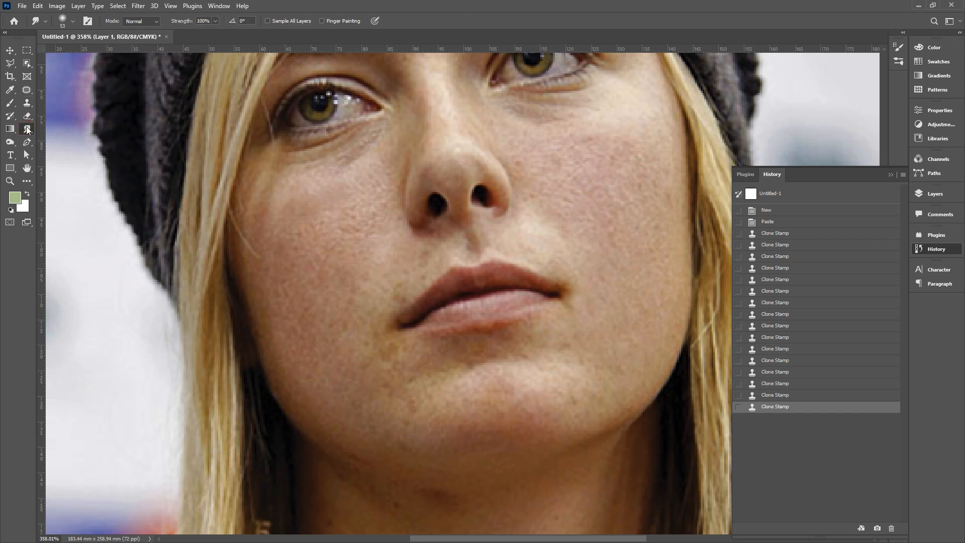
pyautogui.click(216, 21)
pyautogui.moveTo(217, 32); pyautogui.dragTo(178, 33)
pyautogui.click(428, 7)
pyautogui.moveTo(362, 221)
pyautogui.mouseDown()
pyautogui.moveTo(347, 251)
pyautogui.moveTo(336, 244)
pyautogui.moveTo(343, 222)
pyautogui.moveTo(278, 246)
pyautogui.moveTo(280, 223)
pyautogui.moveTo(274, 256)
pyautogui.mouseUp()
pyautogui.moveTo(313, 251); pyautogui.dragTo(311, 330)
pyautogui.moveTo(335, 288); pyautogui.dragTo(335, 351)
pyautogui.moveTo(352, 314)
pyautogui.mouseDown()
pyautogui.moveTo(355, 347)
pyautogui.moveTo(386, 378)
pyautogui.moveTo(402, 378)
pyautogui.moveTo(352, 364)
pyautogui.moveTo(372, 372)
pyautogui.mouseUp()
pyautogui.moveTo(352, 382)
pyautogui.mouseDown()
pyautogui.moveTo(323, 396)
pyautogui.moveTo(277, 312)
pyautogui.mouseUp()
pyautogui.moveTo(382, 397)
pyautogui.mouseDown()
pyautogui.moveTo(415, 403)
pyautogui.moveTo(394, 413)
pyautogui.moveTo(419, 416)
pyautogui.moveTo(472, 402)
pyautogui.moveTo(386, 404)
pyautogui.mouseUp()
pyautogui.moveTo(398, 270); pyautogui.dragTo(389, 277)
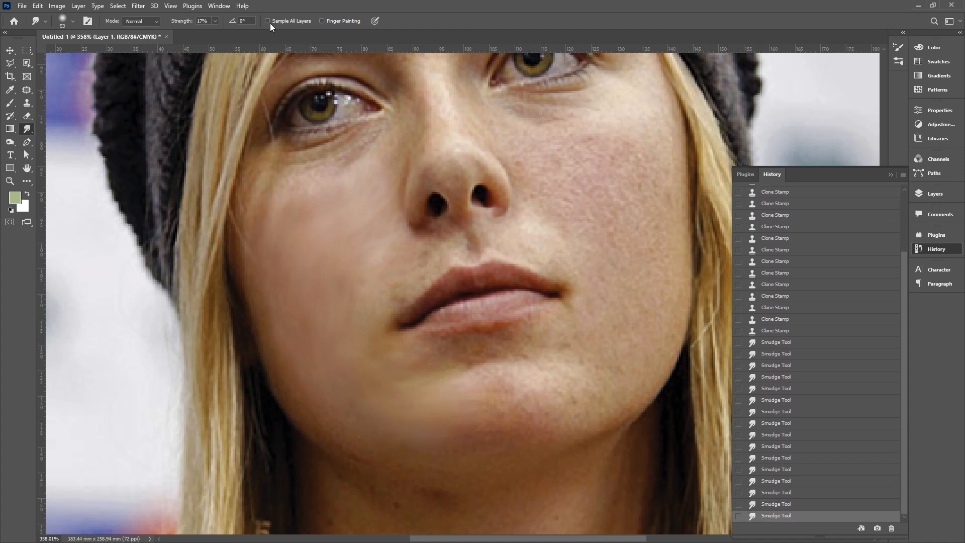
# Step: Lower the Smudge strength to 5% and soften the skin beside the nose and mouth and on the upper right-hand cheek
pyautogui.click(215, 21)
pyautogui.click(422, 257)
pyautogui.moveTo(394, 268); pyautogui.dragTo(380, 273)
pyautogui.moveTo(347, 221); pyautogui.dragTo(322, 246)
pyautogui.moveTo(356, 245); pyautogui.dragTo(387, 233)
pyautogui.moveTo(534, 152)
pyautogui.mouseDown()
pyautogui.moveTo(617, 172)
pyautogui.moveTo(587, 151)
pyautogui.moveTo(634, 160)
pyautogui.moveTo(571, 146)
pyautogui.mouseUp()
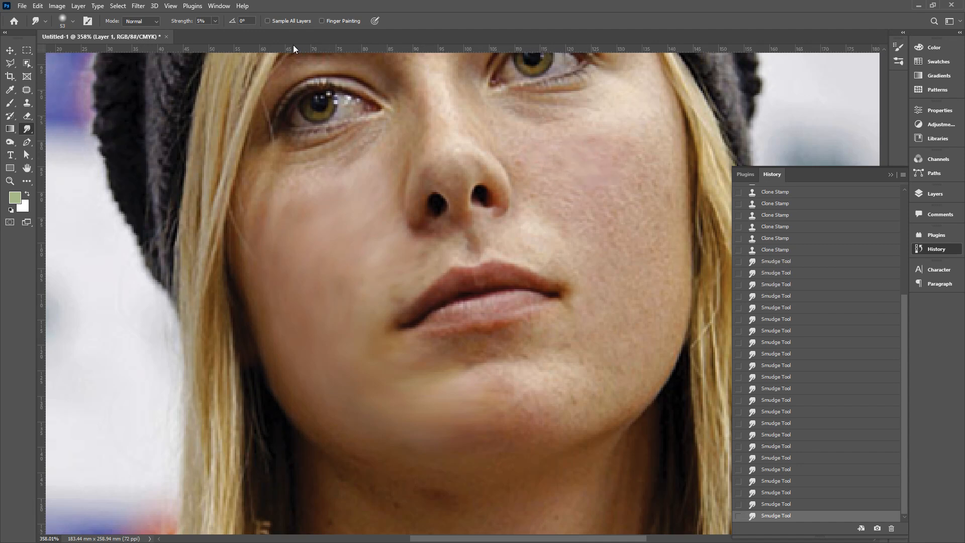
# Step: Set the Smudge strength to 15% and smooth the right-hand cheek down along the hair edge
pyautogui.click(215, 22)
pyautogui.click(457, 10)
pyautogui.moveTo(577, 204); pyautogui.dragTo(624, 251)
pyautogui.moveTo(614, 188); pyautogui.dragTo(632, 255)
pyautogui.moveTo(634, 202); pyautogui.dragTo(648, 255)
pyautogui.moveTo(654, 203)
pyautogui.mouseDown()
pyautogui.moveTo(656, 132)
pyautogui.moveTo(662, 221)
pyautogui.mouseUp()
pyautogui.moveTo(647, 232); pyautogui.dragTo(651, 297)
# Step: Smudge the skin along the right-hand jaw, the chin, beside the nose and on the upper right-hand cheek
pyautogui.moveTo(631, 317); pyautogui.dragTo(642, 298)
pyautogui.moveTo(606, 363); pyautogui.dragTo(623, 339)
pyautogui.moveTo(581, 368); pyautogui.dragTo(606, 347)
pyautogui.moveTo(544, 366); pyautogui.dragTo(568, 349)
pyautogui.moveTo(552, 385); pyautogui.dragTo(568, 381)
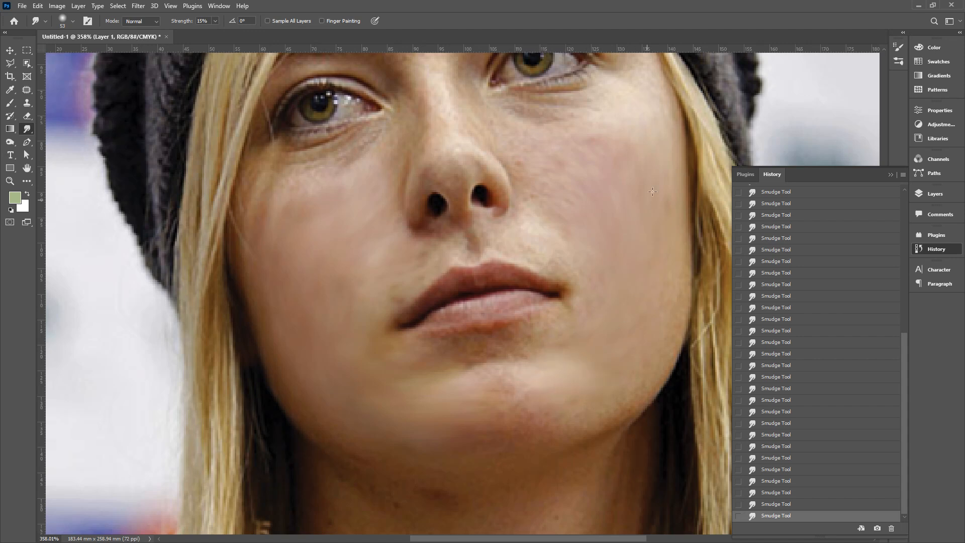
pyautogui.moveTo(529, 245)
pyautogui.mouseDown()
pyautogui.moveTo(565, 249)
pyautogui.moveTo(538, 208)
pyautogui.mouseUp()
pyautogui.moveTo(557, 169)
pyautogui.mouseDown()
pyautogui.moveTo(585, 168)
pyautogui.moveTo(573, 144)
pyautogui.mouseUp()
# Step: Smooth the skin under the chin and across the neck with the Smudge Tool
pyautogui.scroll(-5, 504, 332)
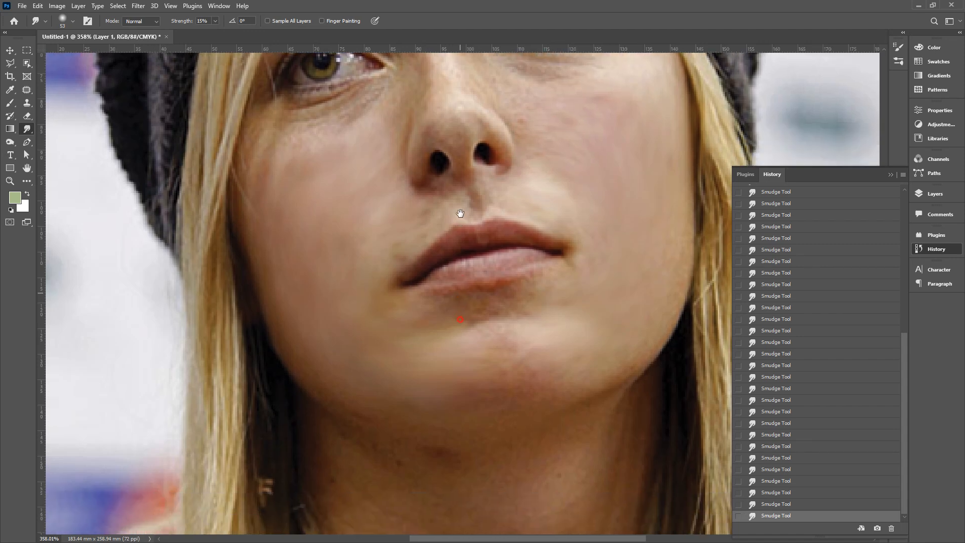
pyautogui.moveTo(388, 358)
pyautogui.mouseDown()
pyautogui.moveTo(346, 365)
pyautogui.moveTo(434, 447)
pyautogui.moveTo(395, 441)
pyautogui.mouseUp()
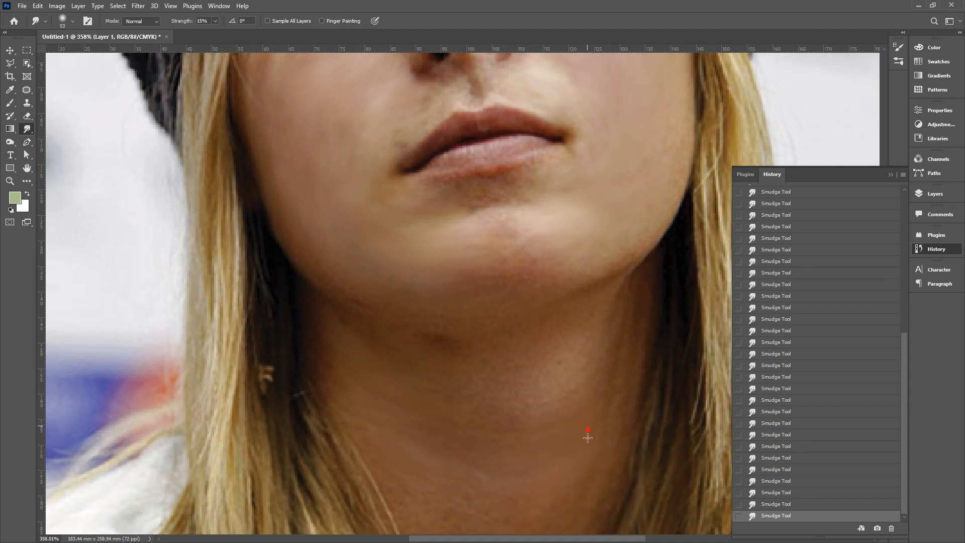
pyautogui.moveTo(388, 403); pyautogui.dragTo(530, 388)
pyautogui.moveTo(472, 386); pyautogui.dragTo(431, 390)
# Step: Compare the retouched portrait with an earlier history state and a pasted copy of the original, and return to the last Smudge state
pyautogui.doubleClick(27, 168)
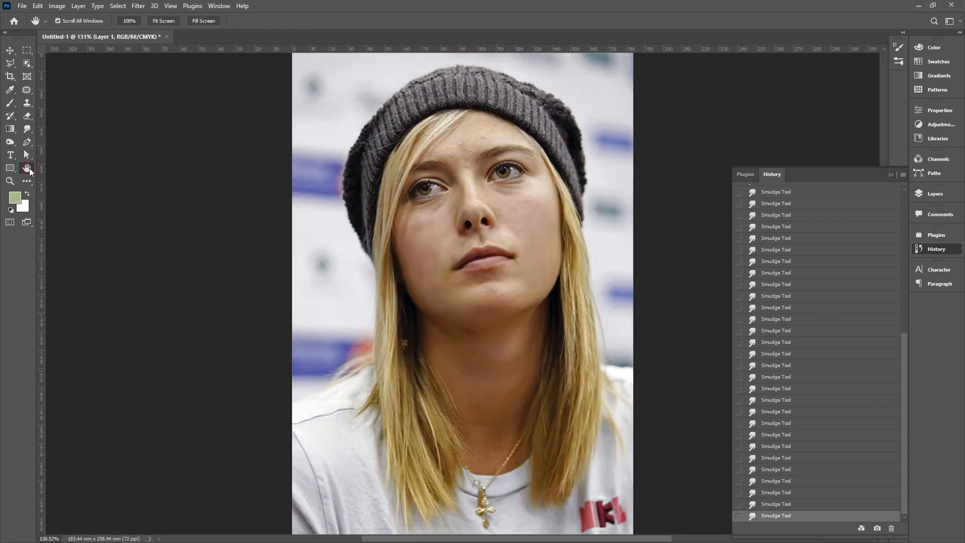
pyautogui.scroll(10, 810, 237)
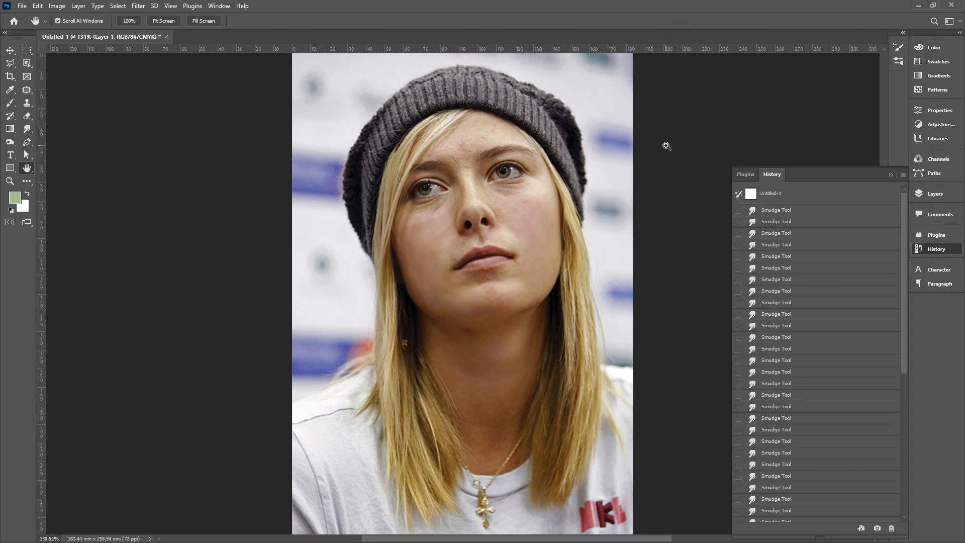
pyautogui.click(799, 212)
pyautogui.scroll(-10, 808, 444)
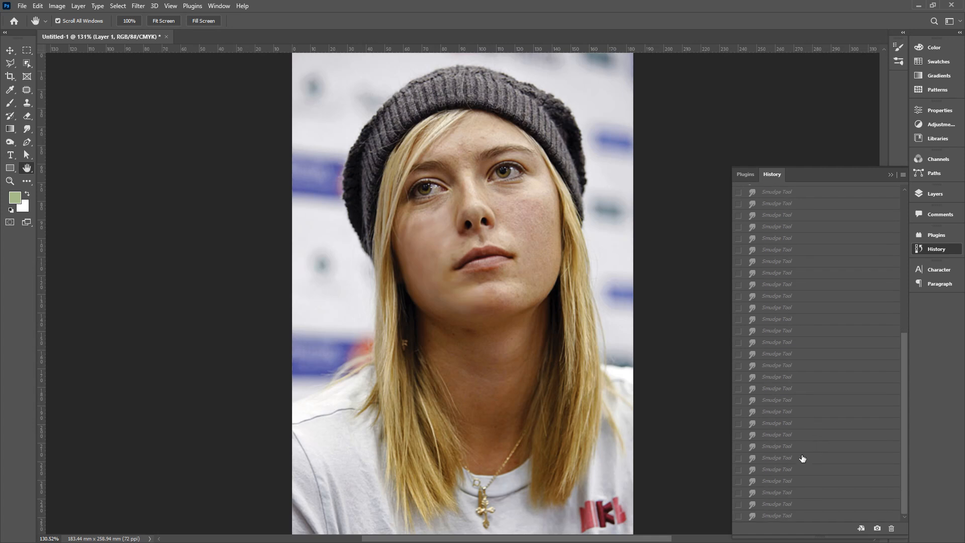
pyautogui.click(774, 518)
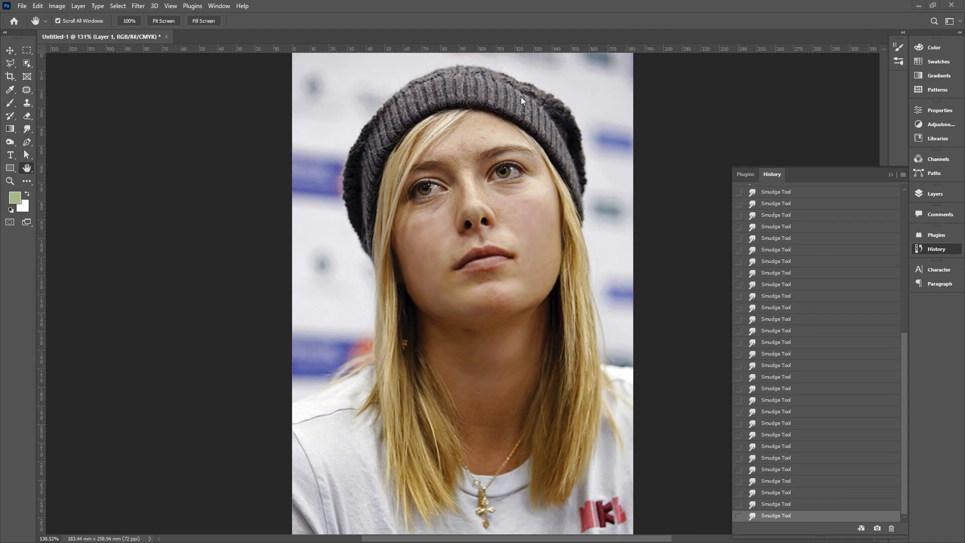
pyautogui.hotkey('ctrl', 'v')
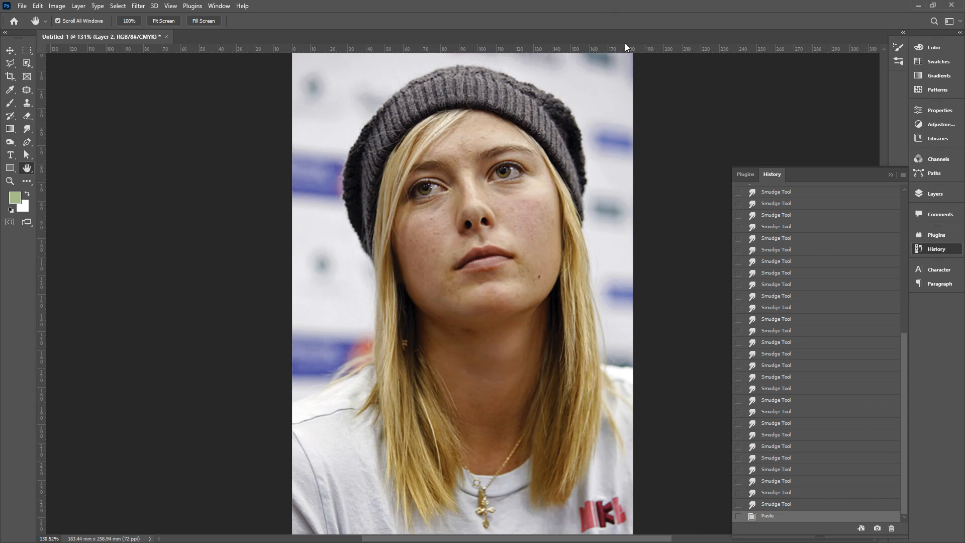
pyautogui.click(764, 505)
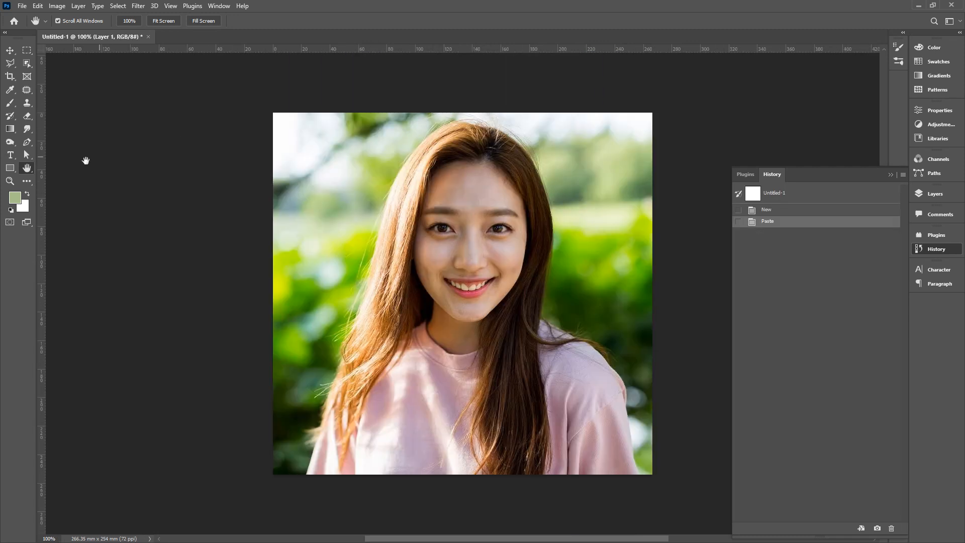
# Step: Activate the Dodge Tool and set its exposure to 87% for retouching the smiling woman's face
pyautogui.click(8, 144)
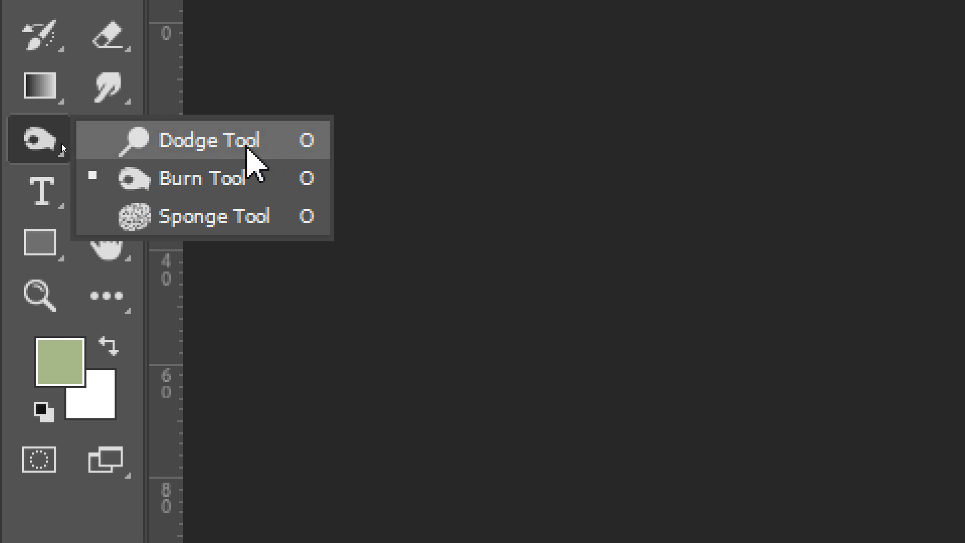
pyautogui.click(244, 145)
pyautogui.moveTo(425, 195); pyautogui.dragTo(463, 220)
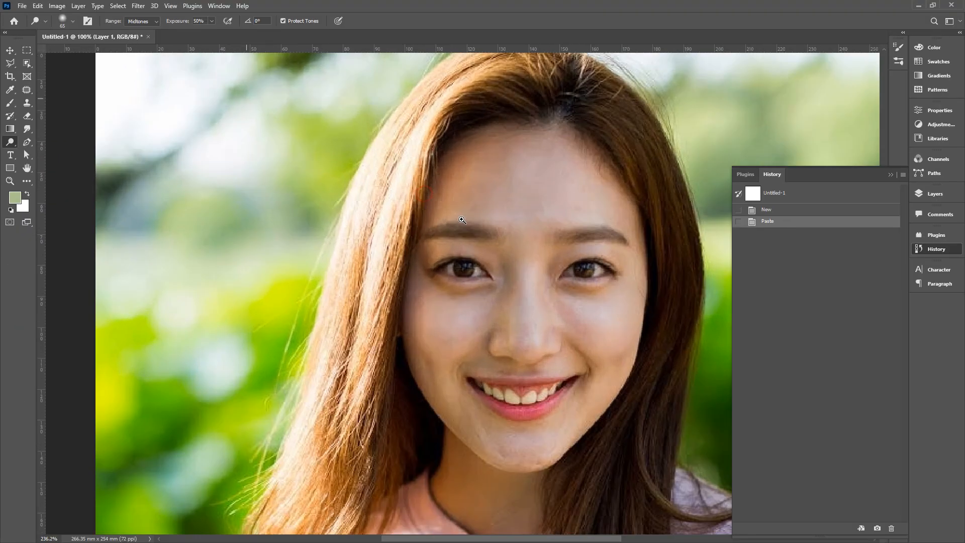
pyautogui.moveTo(511, 257); pyautogui.dragTo(391, 224)
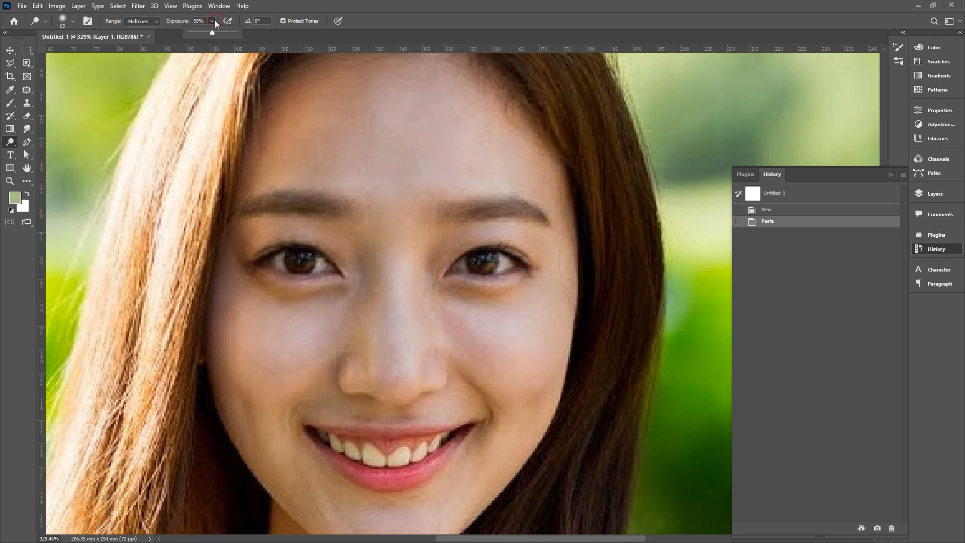
pyautogui.moveTo(229, 34); pyautogui.dragTo(230, 34)
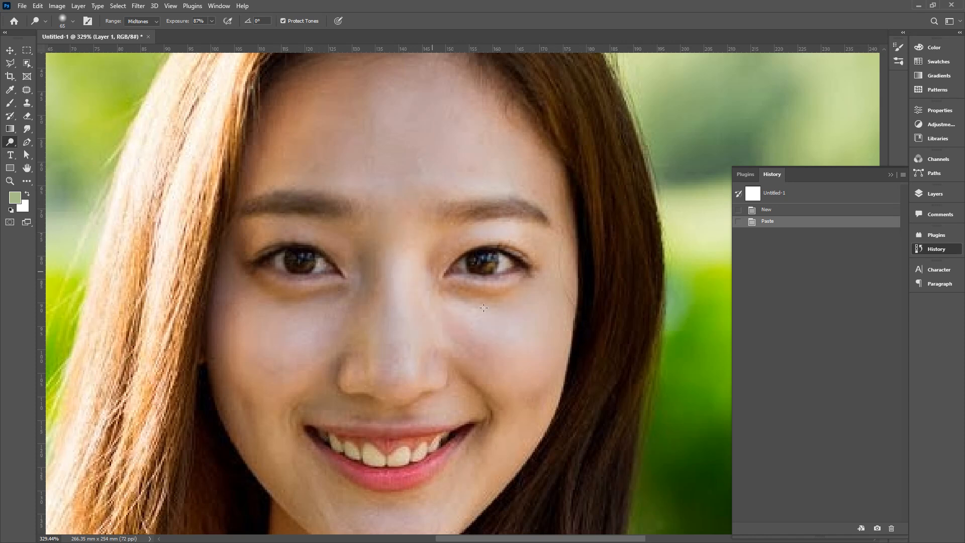
# Step: Try lightening the right-hand eye with the Dodge Tool and undo the stroke
pyautogui.moveTo(476, 271)
pyautogui.mouseDown()
pyautogui.moveTo(392, 191)
pyautogui.moveTo(538, 310)
pyautogui.moveTo(417, 161)
pyautogui.moveTo(473, 324)
pyautogui.moveTo(478, 243)
pyautogui.moveTo(452, 280)
pyautogui.moveTo(496, 273)
pyautogui.mouseUp()
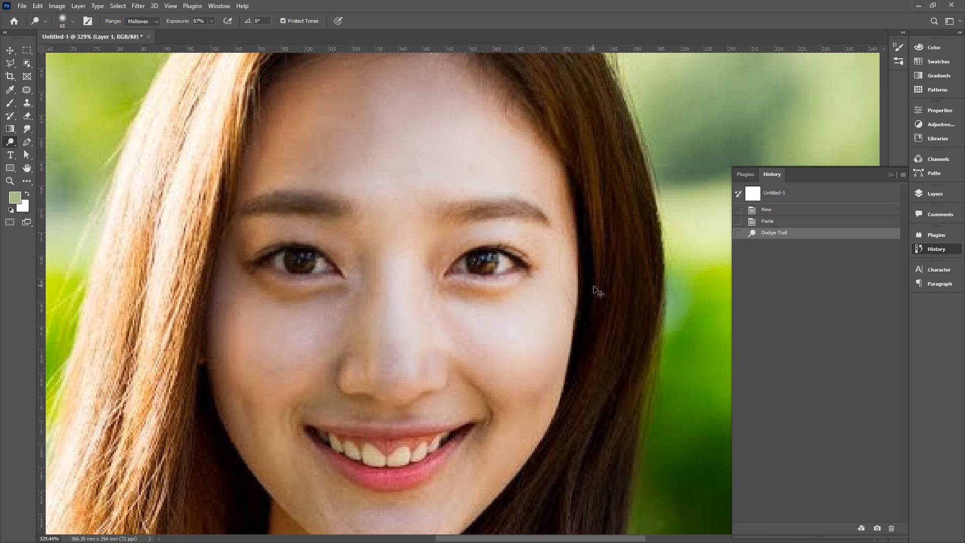
pyautogui.hotkey('ctrl', 'z')
pyautogui.hotkey('ctrl', 'y')
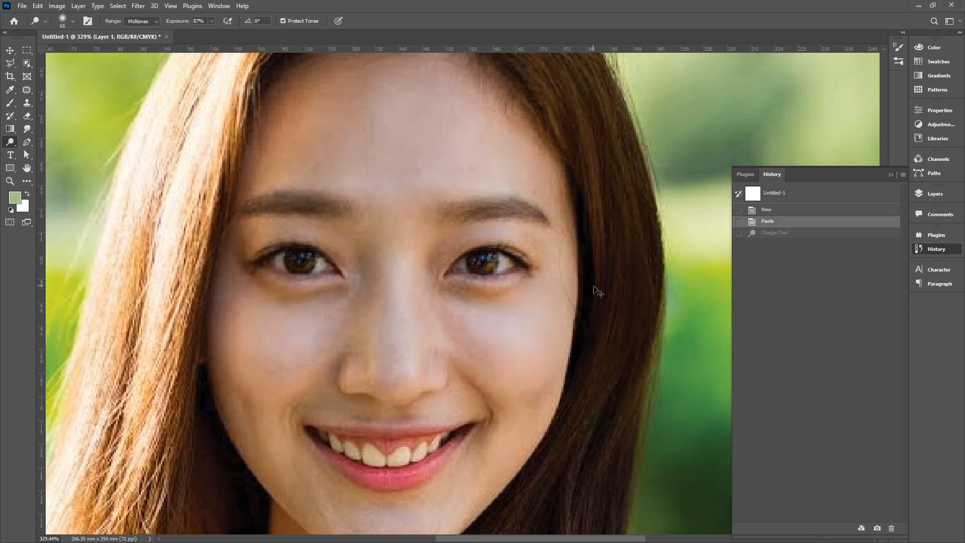
# Step: Brighten the whole face, from forehead and eyes to cheeks, nose and chin, with the Dodge Tool
pyautogui.moveTo(483, 245)
pyautogui.mouseDown()
pyautogui.moveTo(449, 267)
pyautogui.moveTo(467, 300)
pyautogui.moveTo(533, 276)
pyautogui.moveTo(529, 246)
pyautogui.moveTo(487, 228)
pyautogui.moveTo(432, 240)
pyautogui.moveTo(426, 296)
pyautogui.moveTo(494, 333)
pyautogui.moveTo(543, 273)
pyautogui.moveTo(491, 188)
pyautogui.moveTo(410, 190)
pyautogui.moveTo(365, 279)
pyautogui.moveTo(408, 333)
pyautogui.moveTo(508, 291)
pyautogui.moveTo(446, 146)
pyautogui.moveTo(370, 111)
pyautogui.moveTo(281, 148)
pyautogui.moveTo(264, 176)
pyautogui.moveTo(374, 156)
pyautogui.moveTo(487, 162)
pyautogui.moveTo(539, 141)
pyautogui.moveTo(494, 92)
pyautogui.moveTo(405, 67)
pyautogui.moveTo(323, 83)
pyautogui.moveTo(269, 154)
pyautogui.moveTo(233, 267)
pyautogui.moveTo(231, 342)
pyautogui.moveTo(264, 483)
pyautogui.moveTo(293, 359)
pyautogui.moveTo(289, 485)
pyautogui.moveTo(332, 406)
pyautogui.moveTo(330, 428)
pyautogui.moveTo(511, 394)
pyautogui.moveTo(499, 454)
pyautogui.moveTo(430, 515)
pyautogui.moveTo(352, 514)
pyautogui.moveTo(285, 457)
pyautogui.moveTo(245, 381)
pyautogui.moveTo(399, 399)
pyautogui.mouseUp()
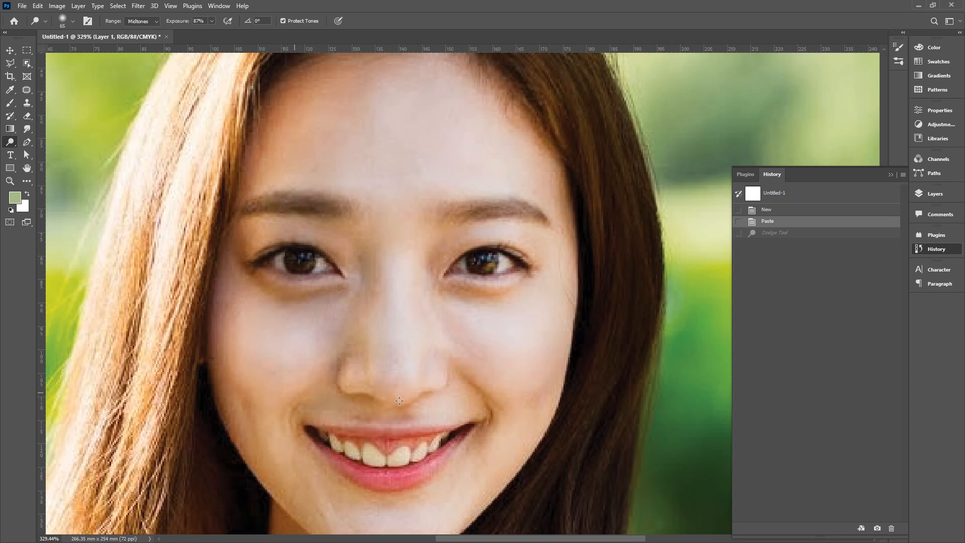
pyautogui.moveTo(297, 499)
pyautogui.mouseDown()
pyautogui.moveTo(310, 489)
pyautogui.moveTo(288, 483)
pyautogui.mouseUp()
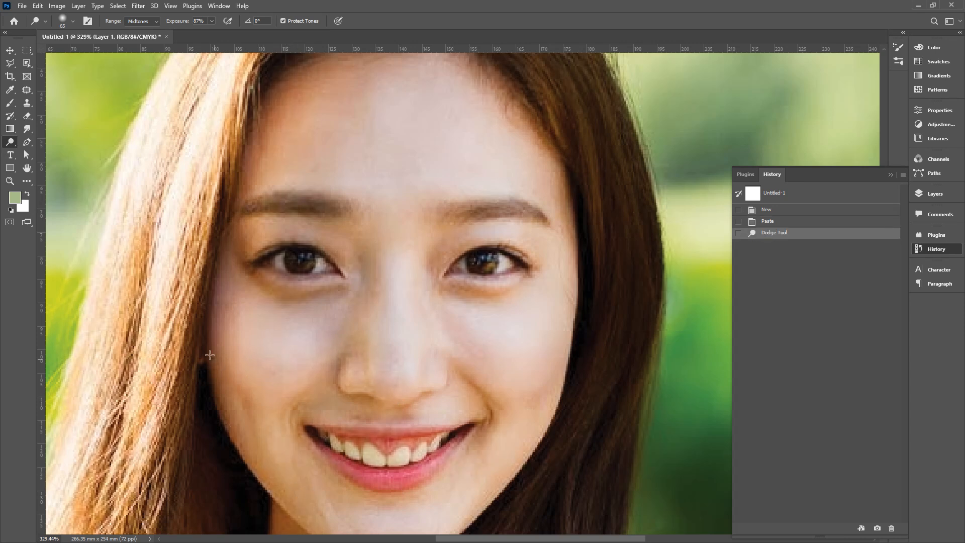
pyautogui.moveTo(205, 380)
pyautogui.mouseDown()
pyautogui.moveTo(341, 529)
pyautogui.moveTo(272, 387)
pyautogui.moveTo(344, 405)
pyautogui.moveTo(467, 412)
pyautogui.moveTo(572, 385)
pyautogui.moveTo(600, 323)
pyautogui.moveTo(193, 292)
pyautogui.moveTo(227, 271)
pyautogui.moveTo(448, 244)
pyautogui.moveTo(546, 256)
pyautogui.moveTo(522, 187)
pyautogui.moveTo(265, 179)
pyautogui.moveTo(225, 168)
pyautogui.moveTo(538, 131)
pyautogui.moveTo(428, 70)
pyautogui.moveTo(312, 97)
pyautogui.moveTo(301, 80)
pyautogui.mouseUp()
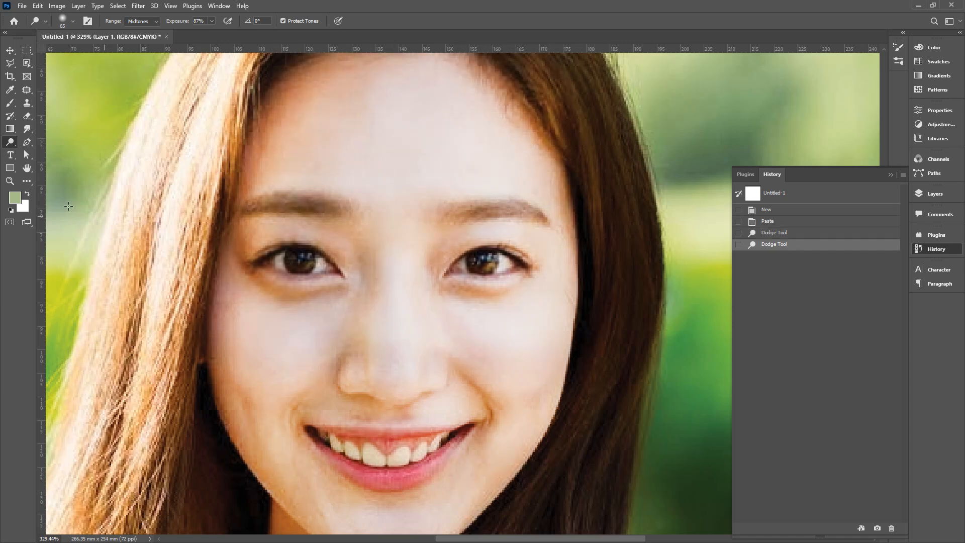
# Step: Fit the portrait in view and compare the dodged face with the Paste state in the history
pyautogui.doubleClick(24, 168)
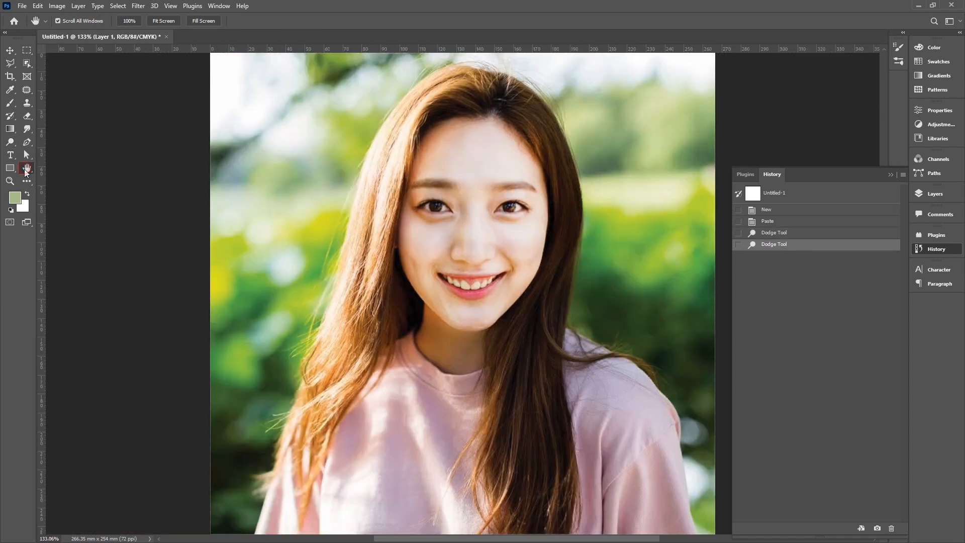
pyautogui.click(812, 221)
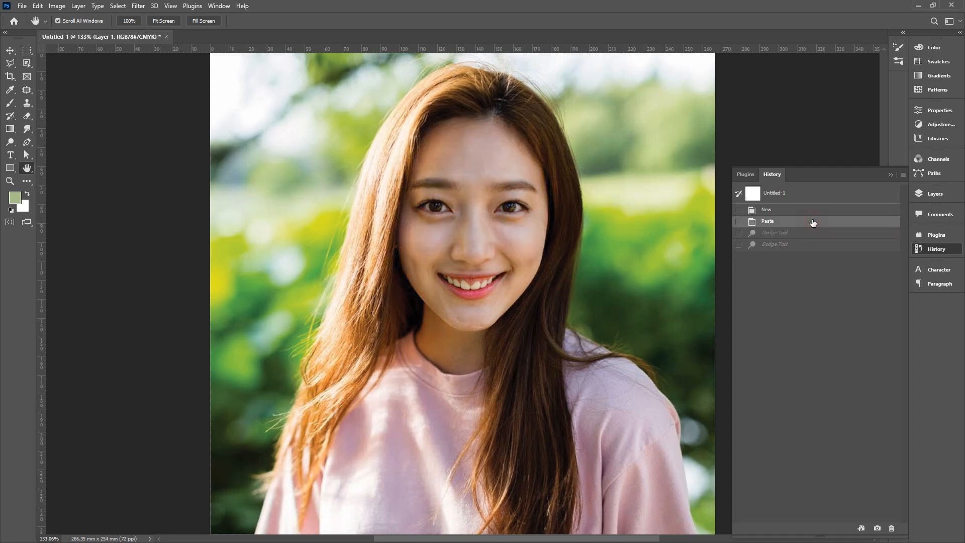
pyautogui.click(808, 248)
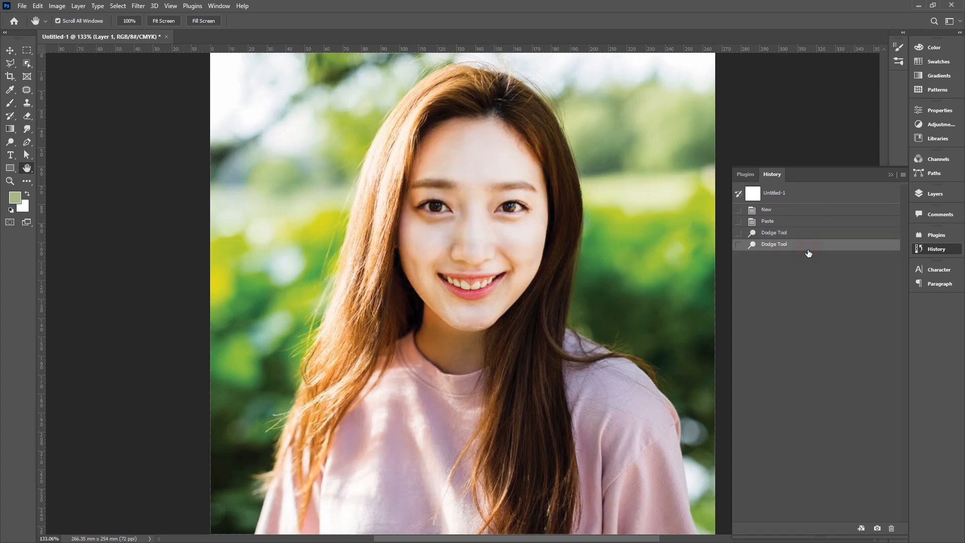
# Step: Switch to the Burn Tool and revert the portrait to its Paste state in the history
pyautogui.click(9, 142)
pyautogui.rightClick(14, 142)
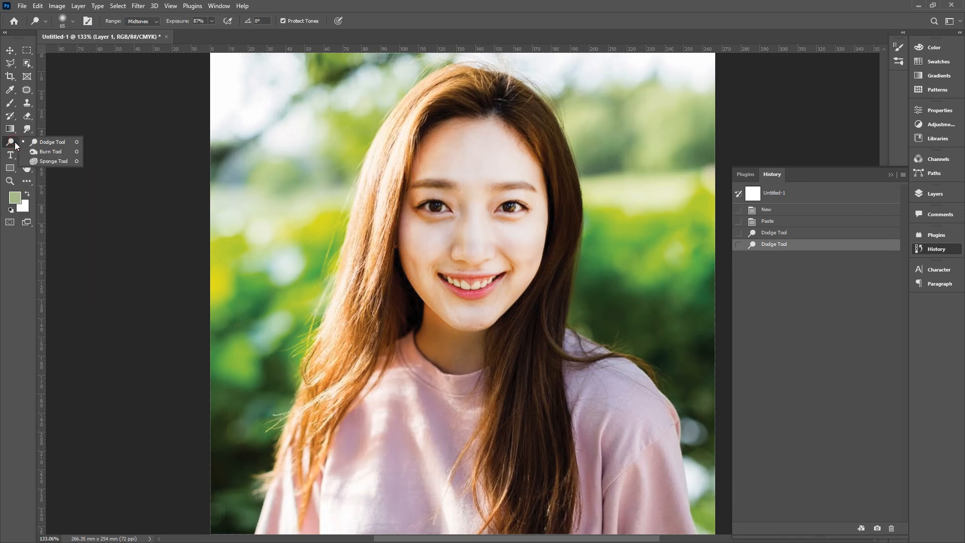
pyautogui.click(56, 154)
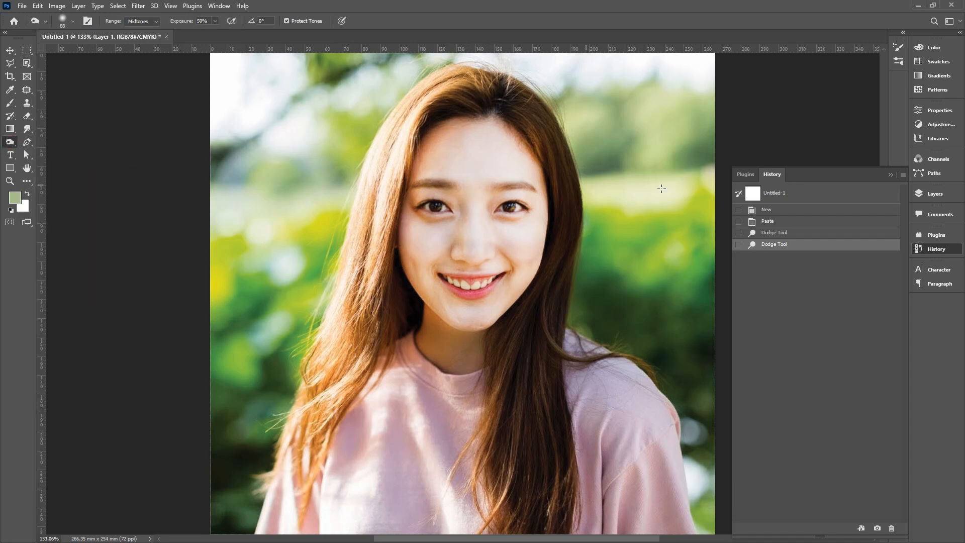
pyautogui.click(793, 224)
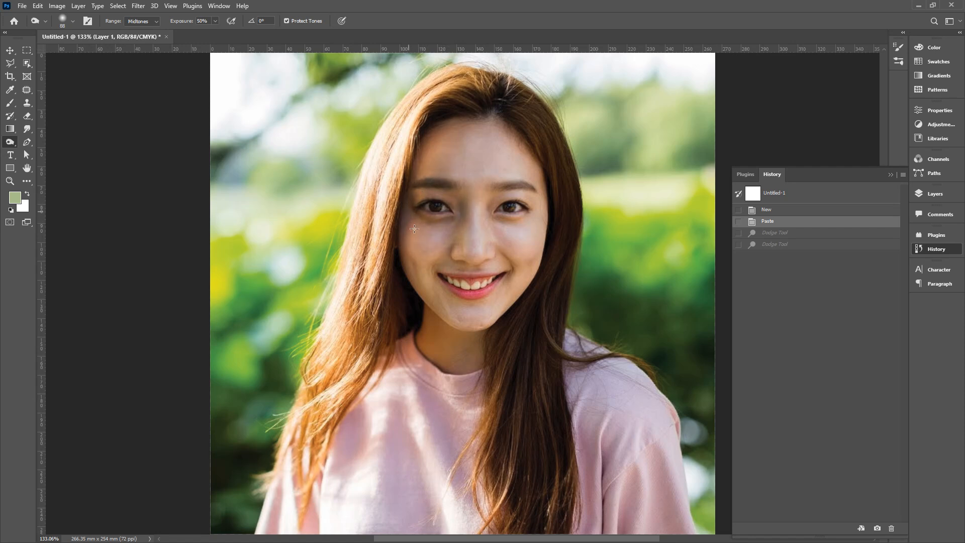
# Step: Try darkening the skin around the left-hand eye and cheek with the Burn Tool and undo the strokes
pyautogui.moveTo(403, 202)
pyautogui.mouseDown()
pyautogui.moveTo(440, 189)
pyautogui.moveTo(421, 235)
pyautogui.moveTo(461, 221)
pyautogui.moveTo(447, 193)
pyautogui.moveTo(414, 194)
pyautogui.moveTo(440, 193)
pyautogui.mouseUp()
pyautogui.moveTo(439, 194)
pyautogui.mouseDown()
pyautogui.moveTo(419, 189)
pyautogui.moveTo(396, 219)
pyautogui.moveTo(440, 241)
pyautogui.moveTo(451, 211)
pyautogui.mouseUp()
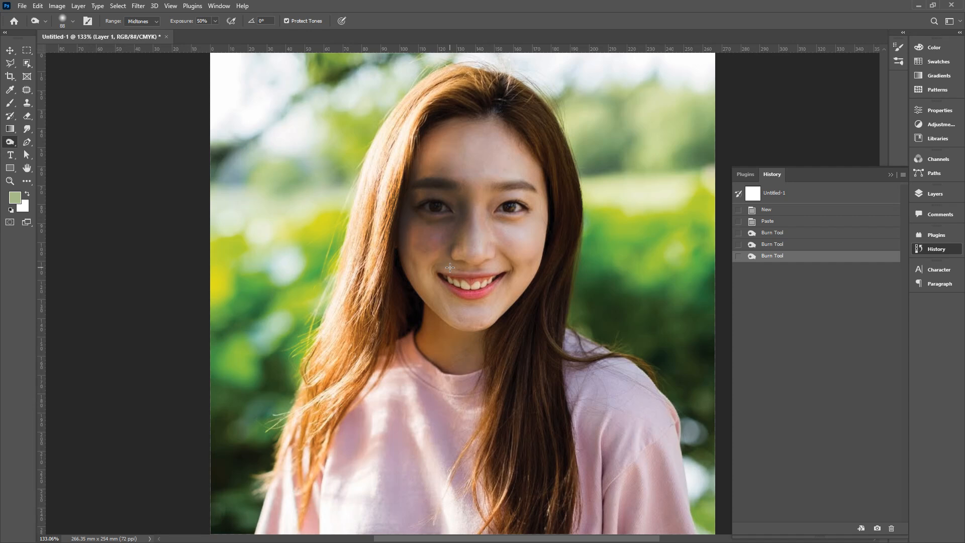
pyautogui.hotkey('ctrl', 'z')
pyautogui.hotkey('ctrl', 'z')
pyautogui.hotkey('ctrl', 'z')
# Step: Desaturate the face around the mouth, chin, nose and cheeks with the Sponge Tool in Desaturate mode at 50% flow
pyautogui.rightClick(9, 142)
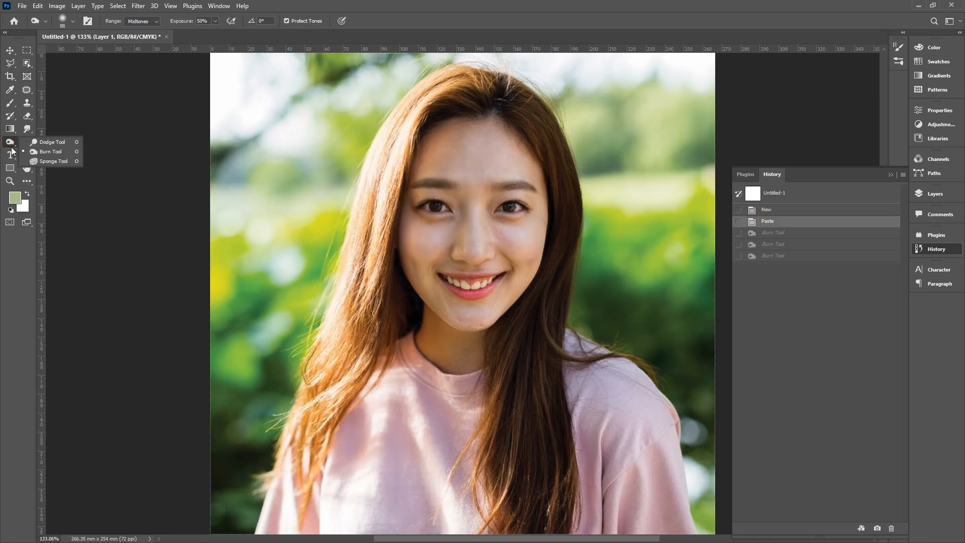
pyautogui.click(36, 163)
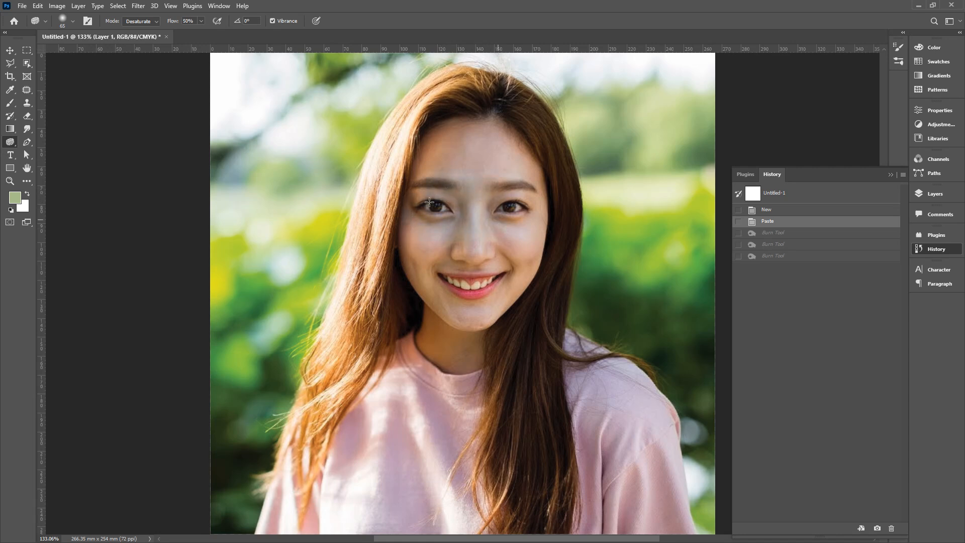
pyautogui.moveTo(506, 286); pyautogui.dragTo(501, 286)
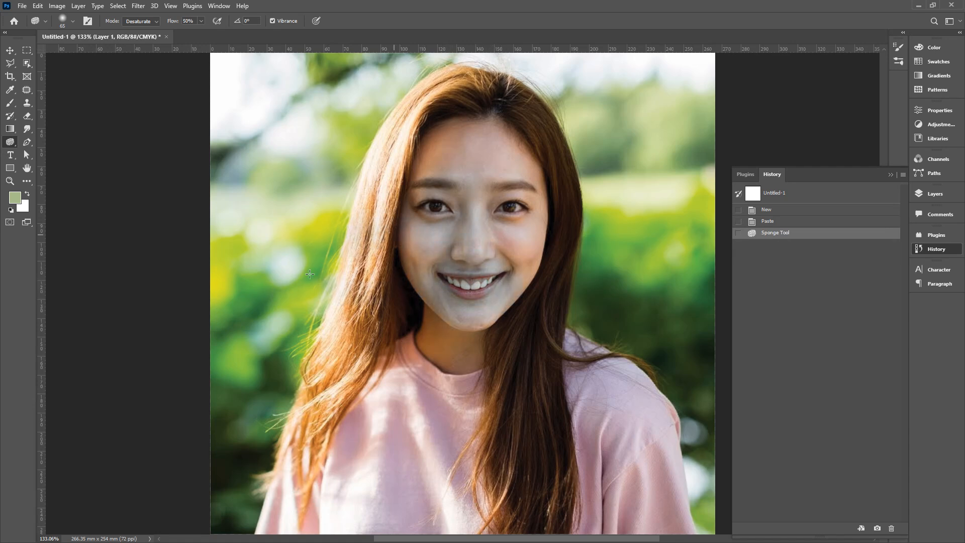
pyautogui.moveTo(382, 260); pyautogui.dragTo(466, 258)
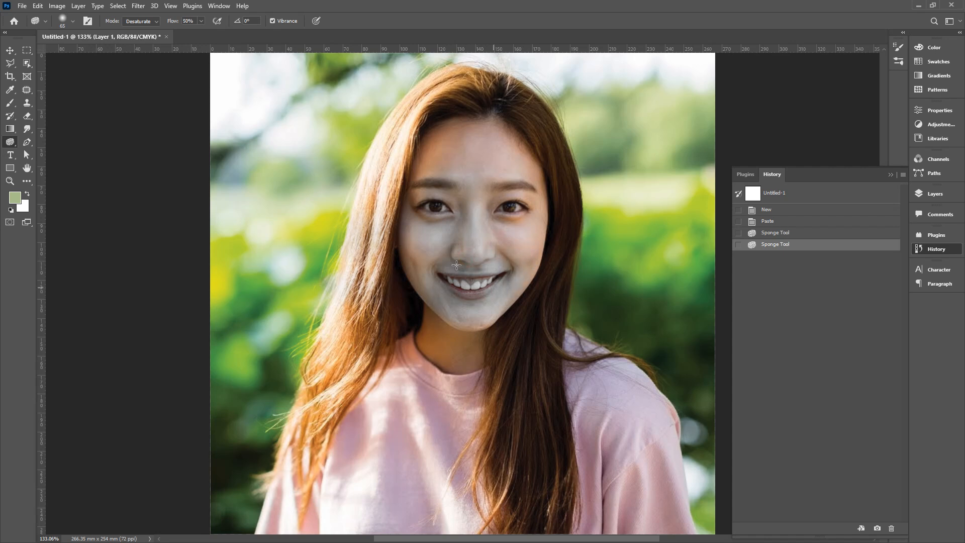
pyautogui.moveTo(508, 300); pyautogui.dragTo(443, 272)
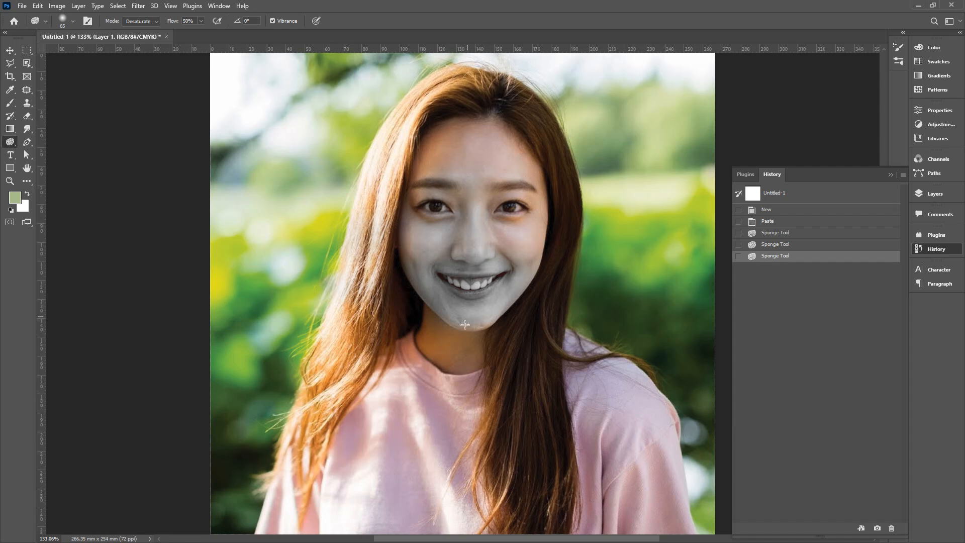
pyautogui.moveTo(432, 288); pyautogui.dragTo(523, 307)
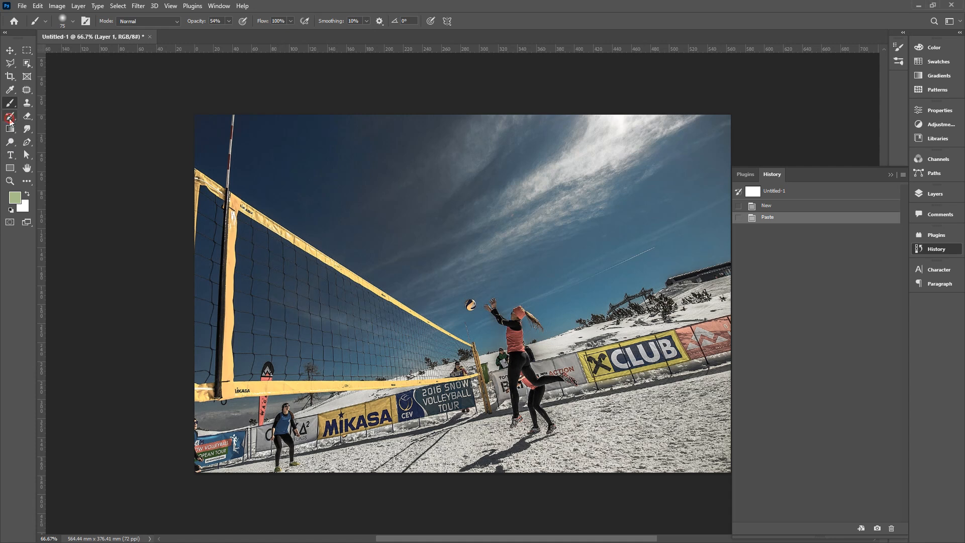
# Step: Set up the Dodge Tool for the volleyball photo with a 180 px brush and 23% exposure
pyautogui.click(11, 142)
pyautogui.rightClick(11, 143)
pyautogui.click(49, 142)
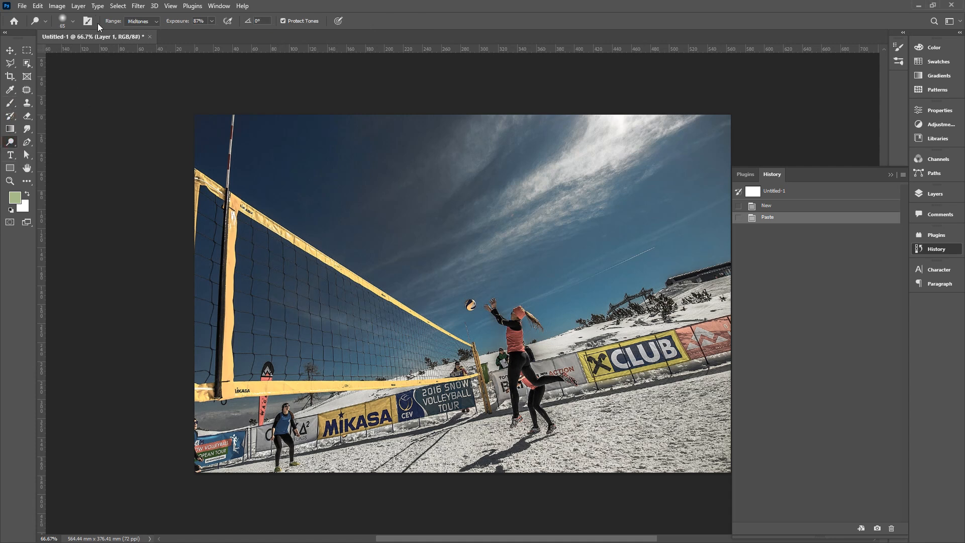
pyautogui.click(73, 22)
pyautogui.click(99, 50)
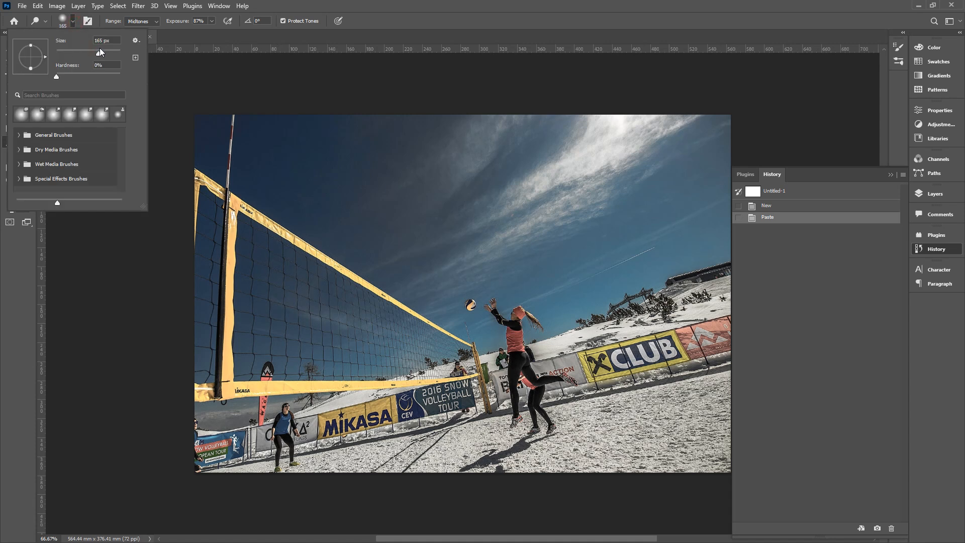
pyautogui.click(215, 21)
pyautogui.click(478, 26)
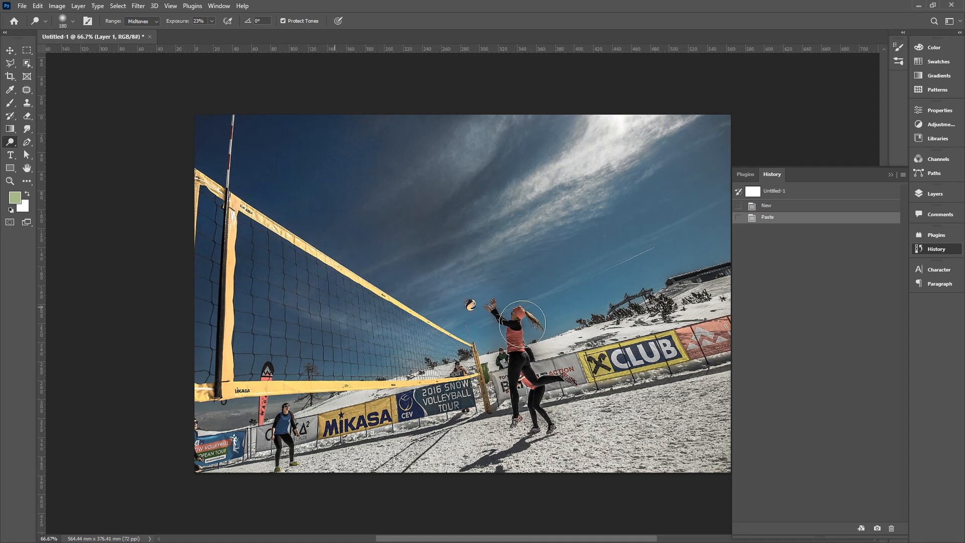
# Step: Brighten the dark sky and the net area with the Dodge Tool and compare the result with the Paste state in the history
pyautogui.moveTo(530, 375)
pyautogui.mouseDown()
pyautogui.moveTo(414, 444)
pyautogui.moveTo(685, 180)
pyautogui.moveTo(635, 280)
pyautogui.moveTo(758, 144)
pyautogui.moveTo(471, 297)
pyautogui.moveTo(726, 99)
pyautogui.moveTo(544, 360)
pyautogui.moveTo(525, 232)
pyautogui.moveTo(588, 97)
pyautogui.moveTo(394, 280)
pyautogui.moveTo(393, 228)
pyautogui.moveTo(442, 196)
pyautogui.moveTo(265, 370)
pyautogui.moveTo(379, 99)
pyautogui.moveTo(183, 321)
pyautogui.moveTo(148, 151)
pyautogui.mouseUp()
pyautogui.moveTo(372, 170)
pyautogui.mouseDown()
pyautogui.moveTo(445, 123)
pyautogui.moveTo(387, 224)
pyautogui.moveTo(422, 246)
pyautogui.moveTo(280, 222)
pyautogui.moveTo(237, 187)
pyautogui.moveTo(308, 99)
pyautogui.moveTo(260, 149)
pyautogui.mouseUp()
pyautogui.moveTo(404, 133)
pyautogui.mouseDown()
pyautogui.moveTo(365, 217)
pyautogui.moveTo(441, 201)
pyautogui.moveTo(525, 124)
pyautogui.moveTo(422, 252)
pyautogui.moveTo(432, 259)
pyautogui.moveTo(366, 257)
pyautogui.moveTo(245, 188)
pyautogui.moveTo(272, 170)
pyautogui.moveTo(239, 94)
pyautogui.mouseUp()
pyautogui.click(212, 104)
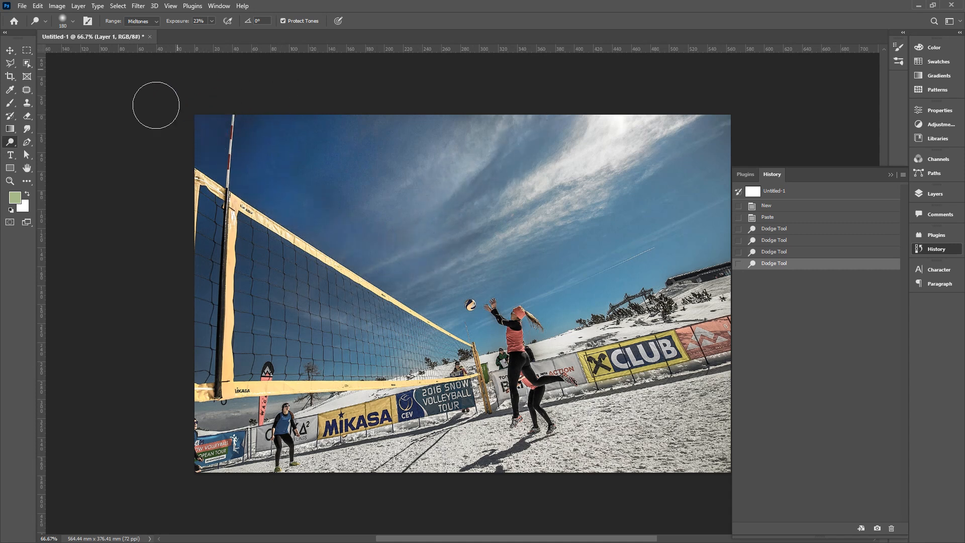
pyautogui.moveTo(308, 319)
pyautogui.mouseDown()
pyautogui.moveTo(352, 305)
pyautogui.moveTo(361, 313)
pyautogui.moveTo(311, 315)
pyautogui.mouseUp()
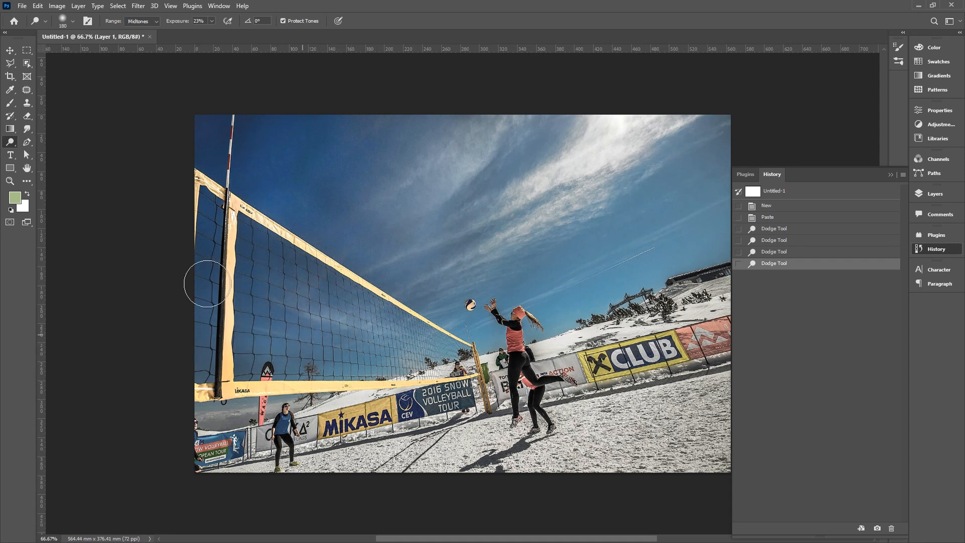
pyautogui.click(196, 118)
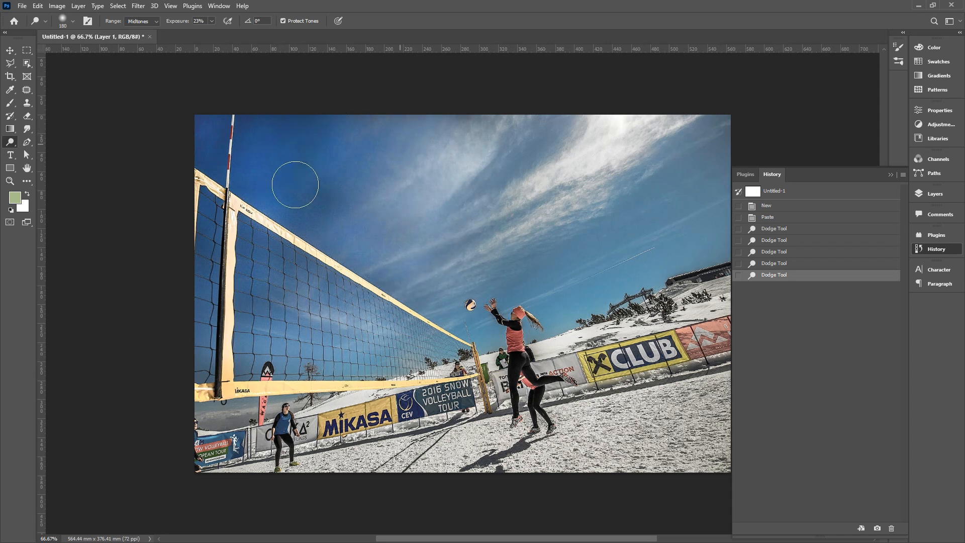
pyautogui.moveTo(330, 193)
pyautogui.mouseDown()
pyautogui.moveTo(419, 320)
pyautogui.moveTo(238, 254)
pyautogui.mouseUp()
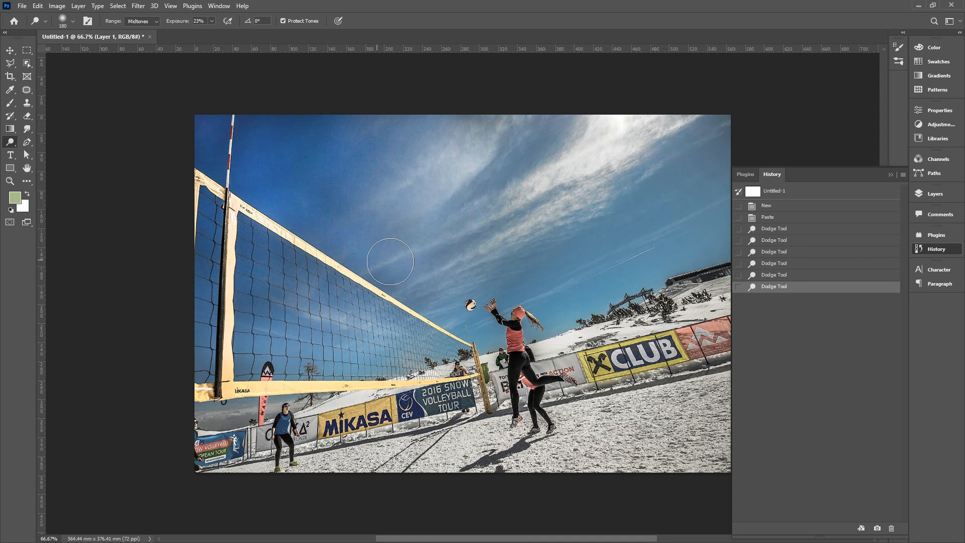
pyautogui.click(785, 217)
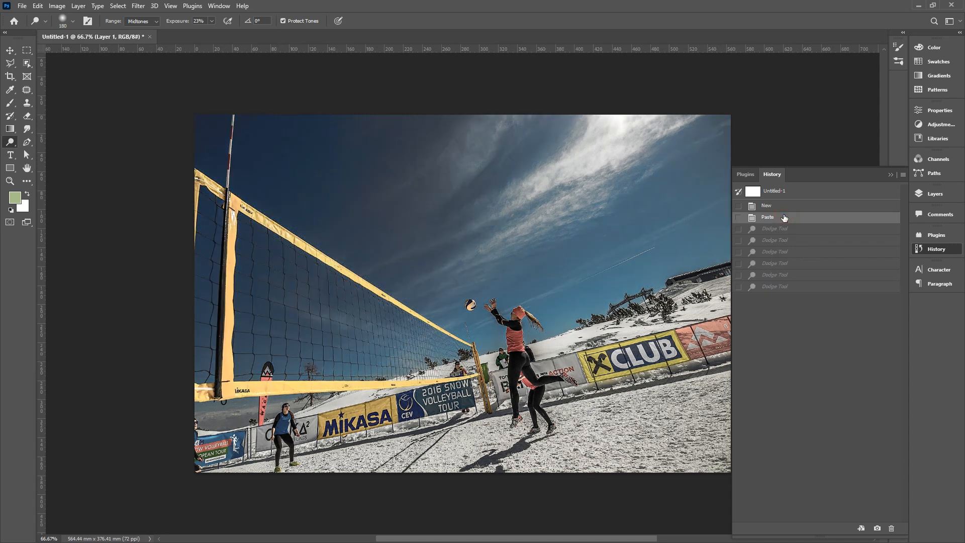
pyautogui.click(783, 286)
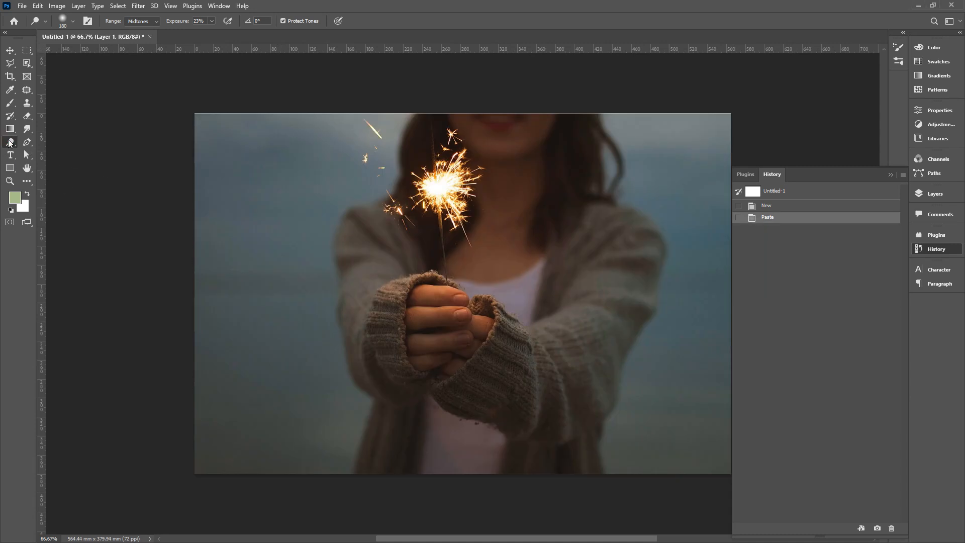
# Step: Brighten the area around the sparkler in the sparkler photo with the Dodge Tool at 47% exposure
pyautogui.click(10, 143)
pyautogui.click(40, 142)
pyautogui.click(212, 21)
pyautogui.click(482, 2)
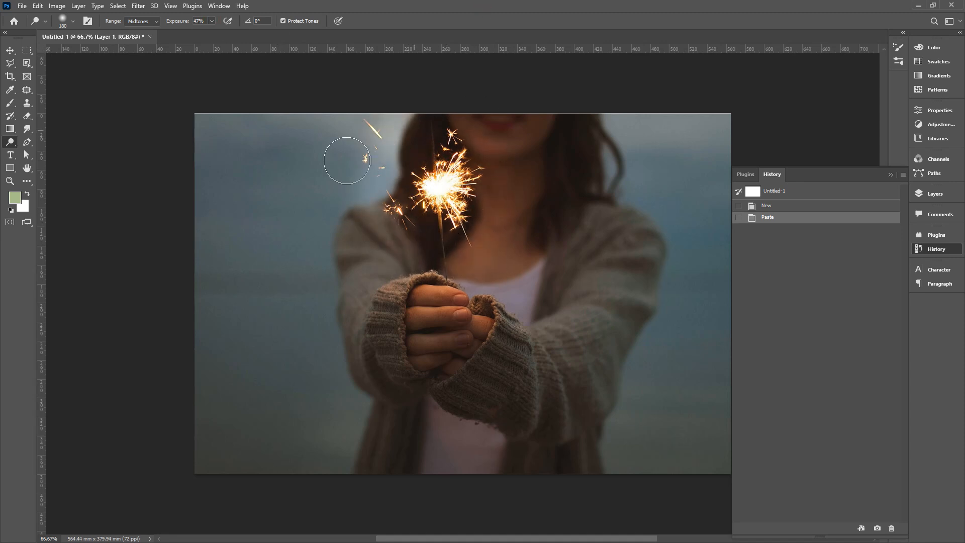
pyautogui.moveTo(465, 143)
pyautogui.mouseDown()
pyautogui.moveTo(479, 232)
pyautogui.moveTo(395, 274)
pyautogui.moveTo(332, 214)
pyautogui.moveTo(373, 179)
pyautogui.moveTo(445, 215)
pyautogui.moveTo(443, 175)
pyautogui.mouseUp()
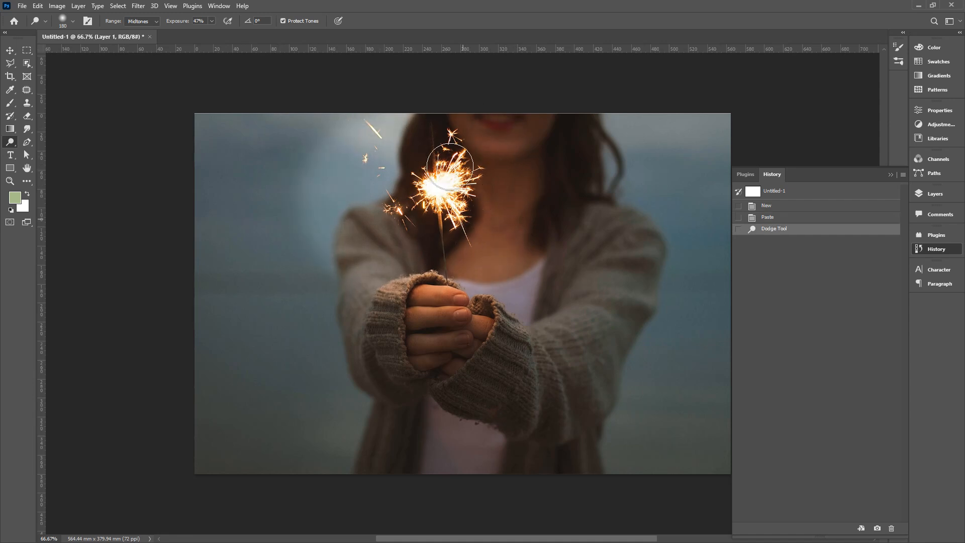
pyautogui.moveTo(407, 203)
pyautogui.mouseDown()
pyautogui.moveTo(436, 230)
pyautogui.moveTo(491, 216)
pyautogui.moveTo(471, 153)
pyautogui.mouseUp()
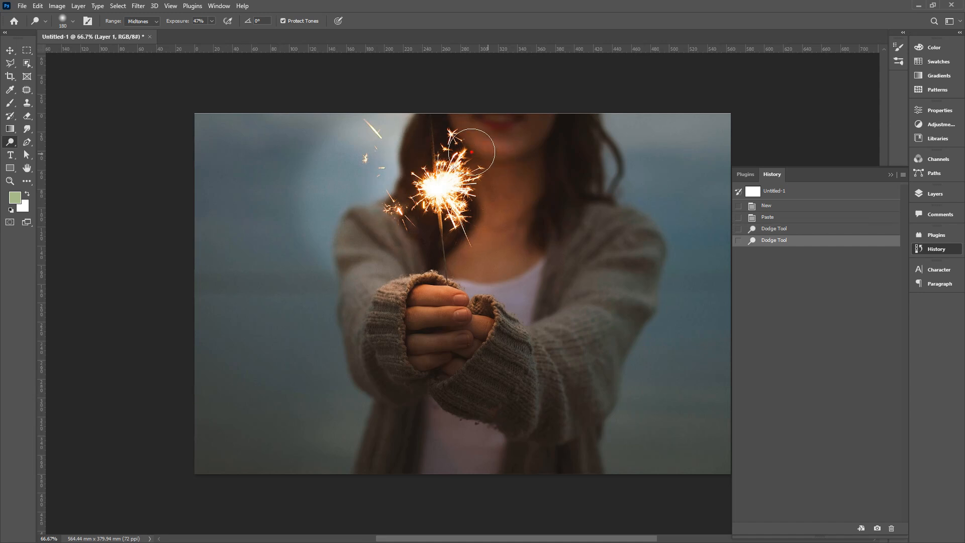
pyautogui.moveTo(443, 194)
pyautogui.mouseDown()
pyautogui.moveTo(461, 148)
pyautogui.moveTo(414, 224)
pyautogui.moveTo(417, 138)
pyautogui.moveTo(459, 250)
pyautogui.moveTo(425, 167)
pyautogui.moveTo(464, 195)
pyautogui.moveTo(450, 238)
pyautogui.moveTo(420, 188)
pyautogui.mouseUp()
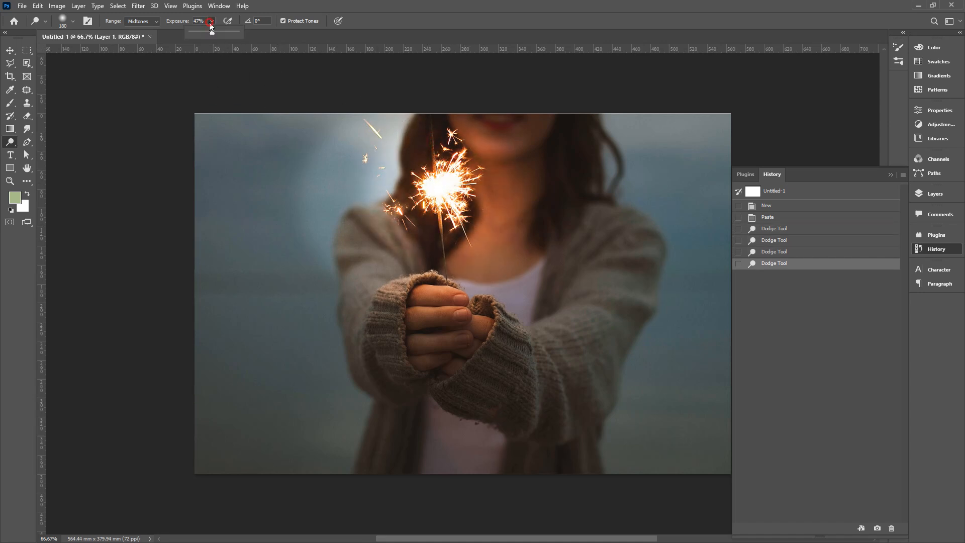
# Step: Dodge the hands, neck and background glow at 11% exposure and compare the result with the Paste state in the history
pyautogui.moveTo(198, 32); pyautogui.dragTo(194, 31)
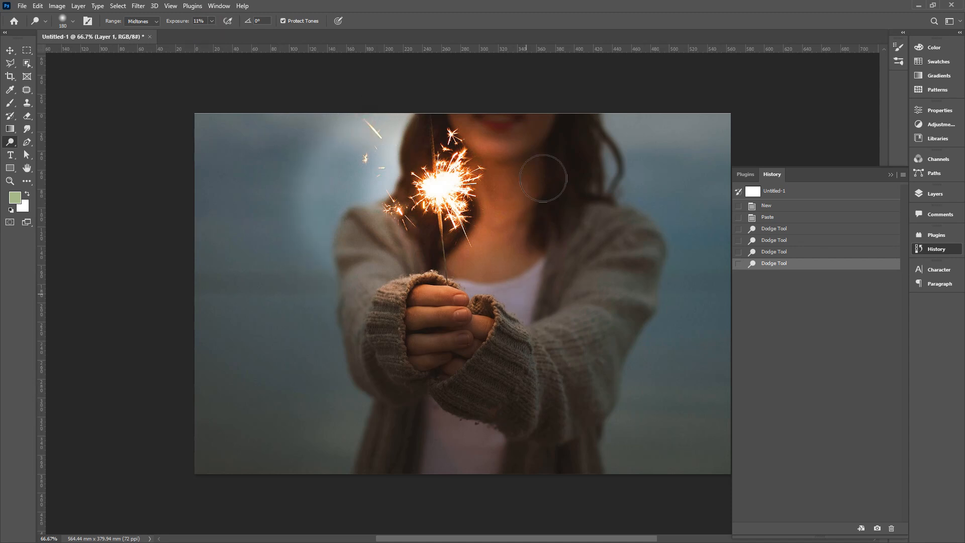
pyautogui.moveTo(388, 301)
pyautogui.mouseDown()
pyautogui.moveTo(397, 222)
pyautogui.moveTo(475, 287)
pyautogui.mouseUp()
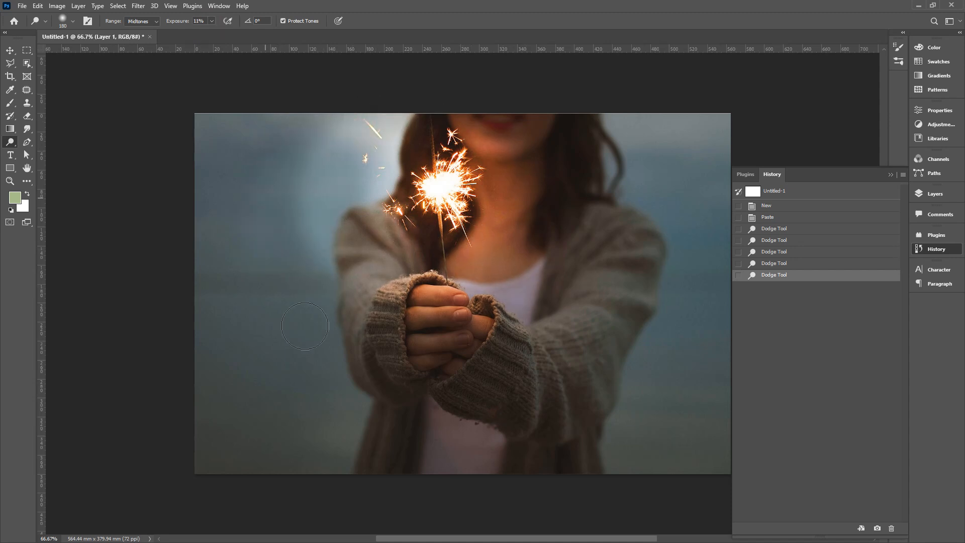
pyautogui.click(490, 145)
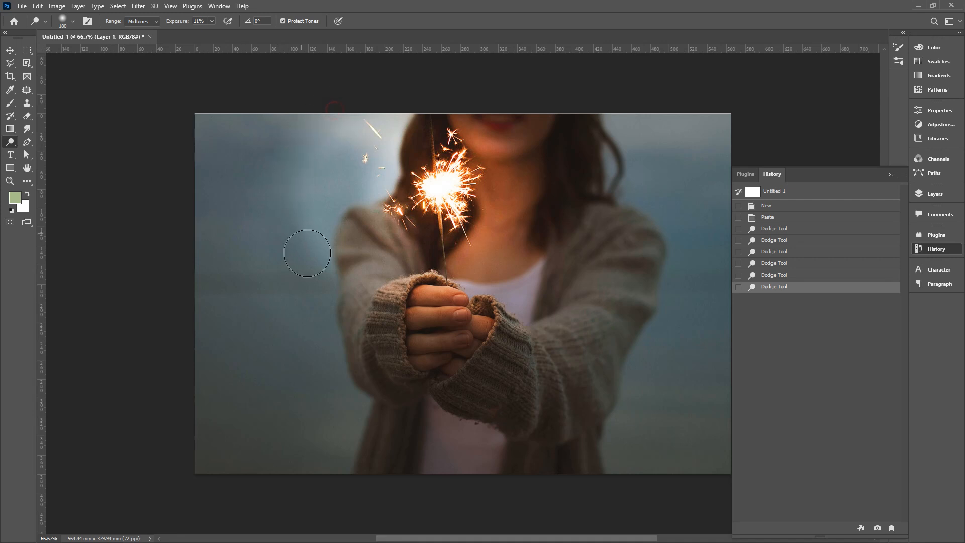
pyautogui.click(341, 104)
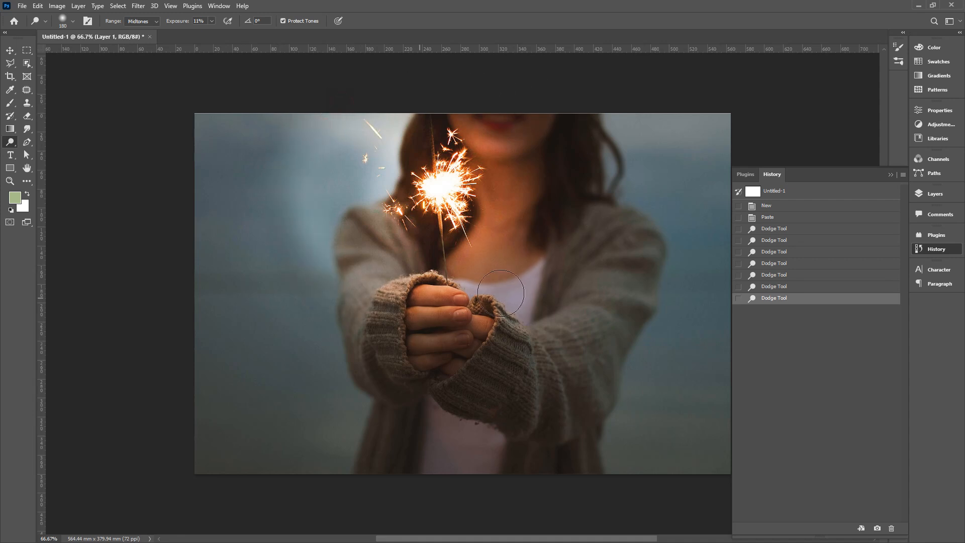
pyautogui.moveTo(434, 85); pyautogui.dragTo(377, 90)
pyautogui.moveTo(321, 97)
pyautogui.mouseDown()
pyautogui.moveTo(276, 221)
pyautogui.moveTo(408, 331)
pyautogui.moveTo(562, 253)
pyautogui.moveTo(442, 124)
pyautogui.mouseUp()
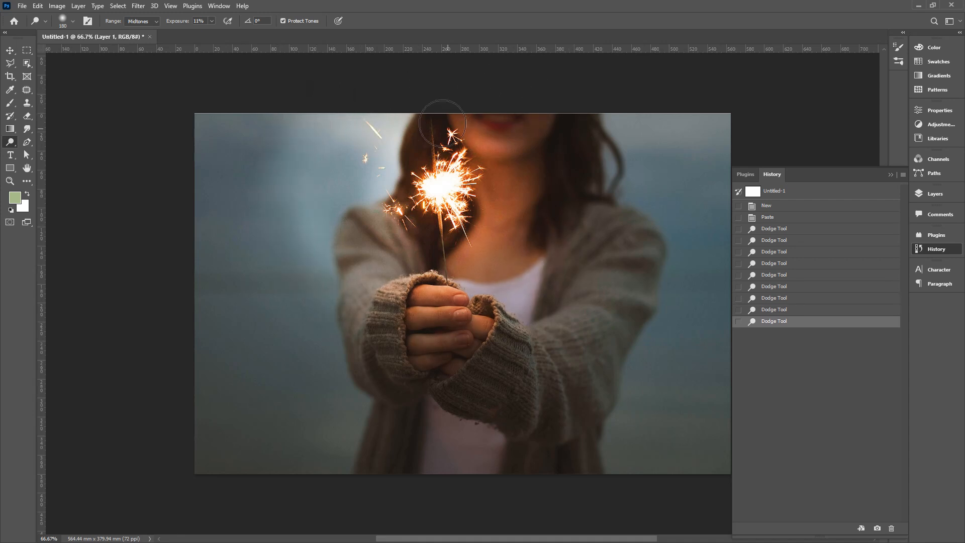
pyautogui.moveTo(471, 157)
pyautogui.mouseDown()
pyautogui.moveTo(365, 138)
pyautogui.moveTo(411, 168)
pyautogui.mouseUp()
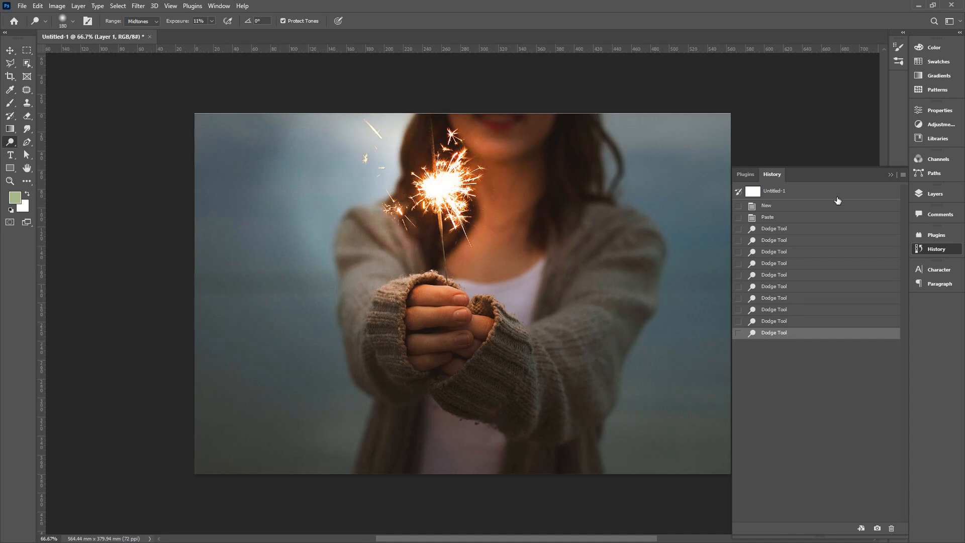
pyautogui.click(817, 218)
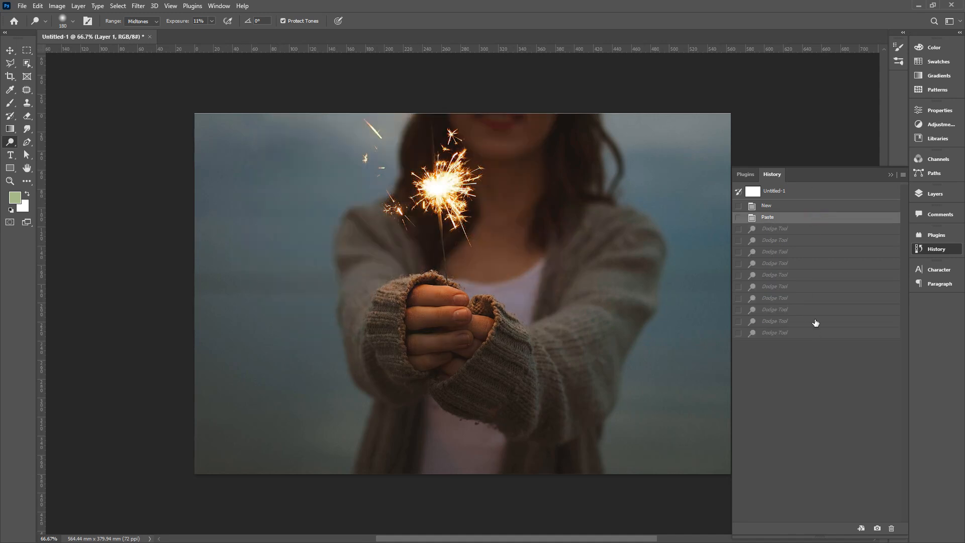
pyautogui.click(805, 334)
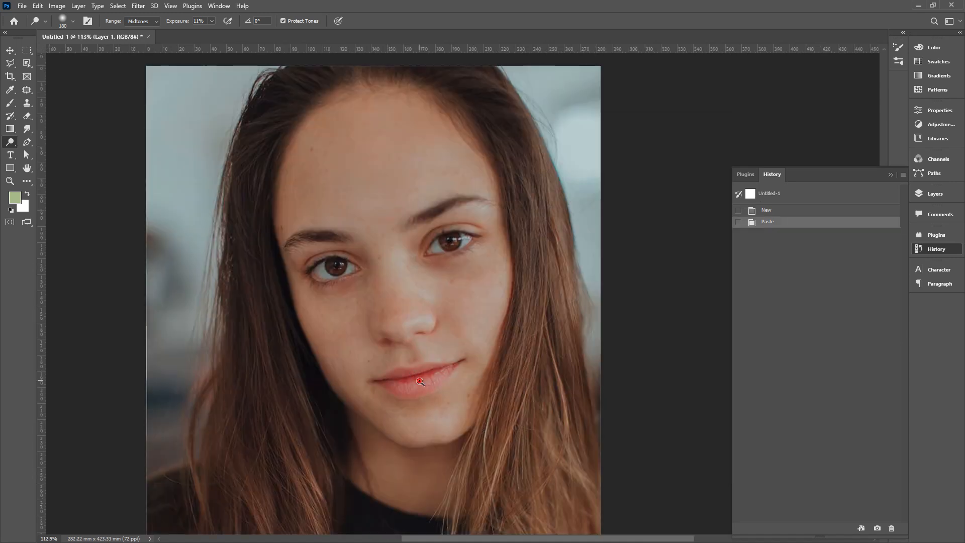
# Step: Select the lips in the close-up portrait by tracing their outline with the Polygonal Lasso Tool
pyautogui.scroll(5, 510, 350)
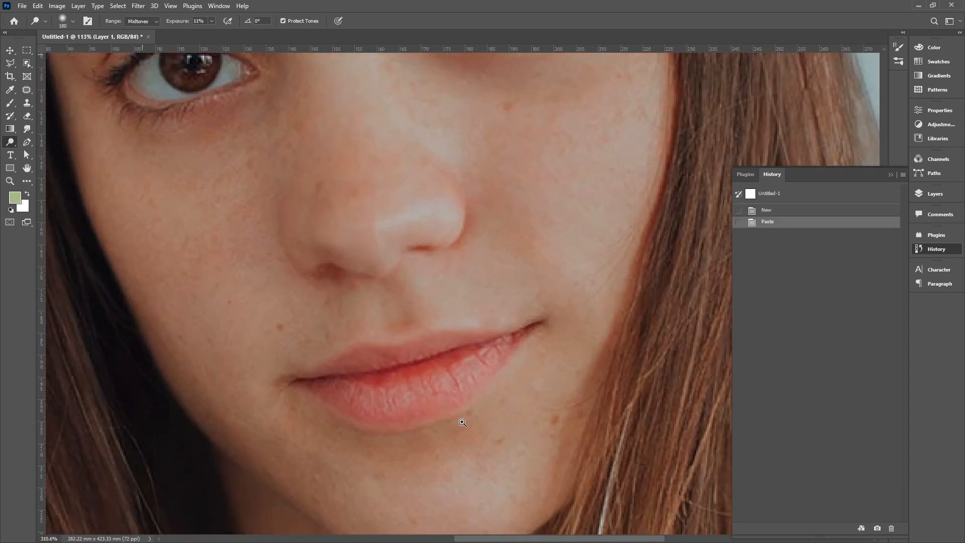
pyautogui.moveTo(509, 350); pyautogui.dragTo(516, 289)
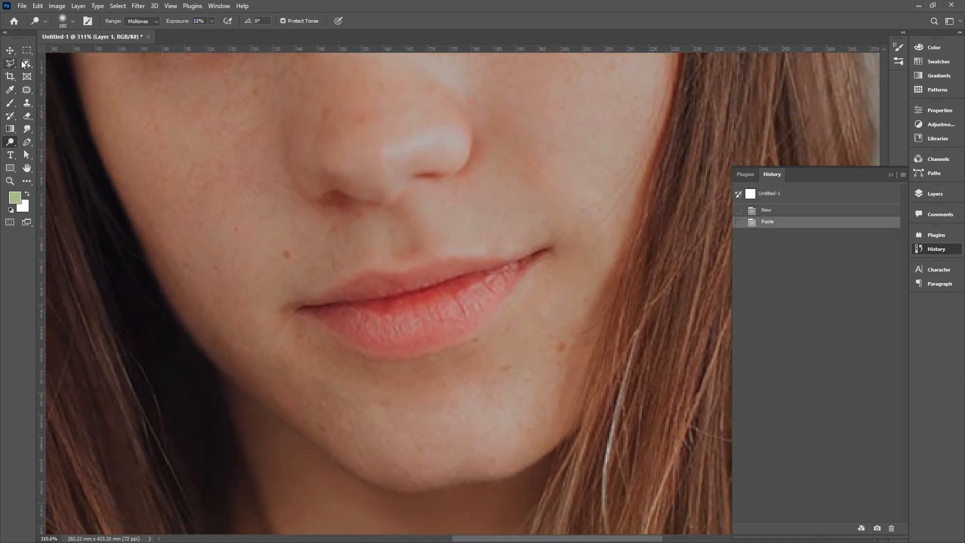
pyautogui.moveTo(15, 65); pyautogui.dragTo(50, 69)
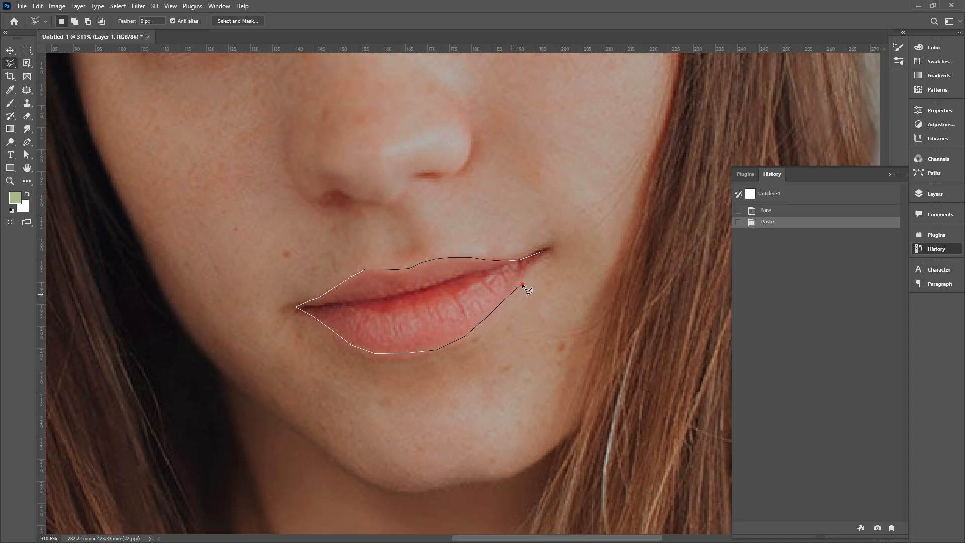
pyautogui.click(547, 251)
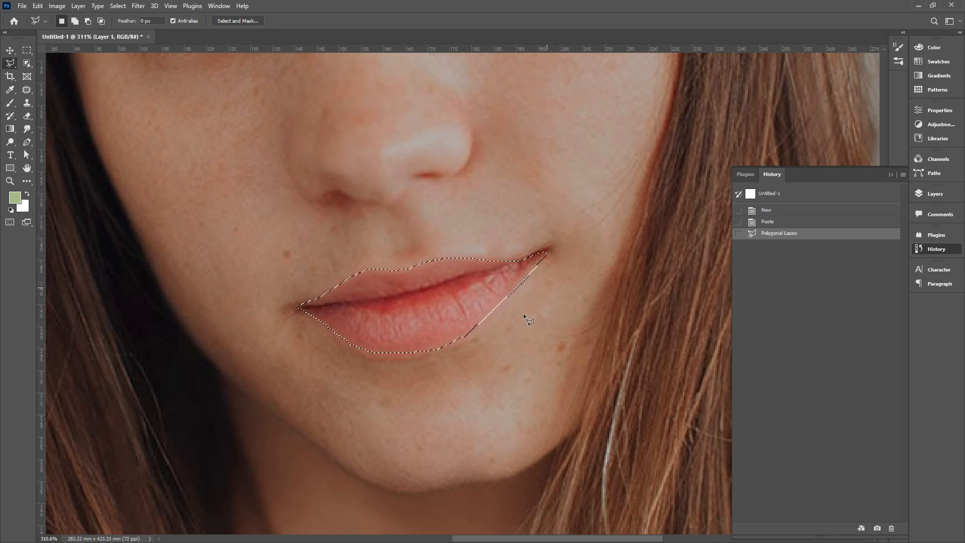
# Step: Set the foreground colour to red #e12017 and switch to the Brush Tool for painting the selected lips
pyautogui.click(15, 197)
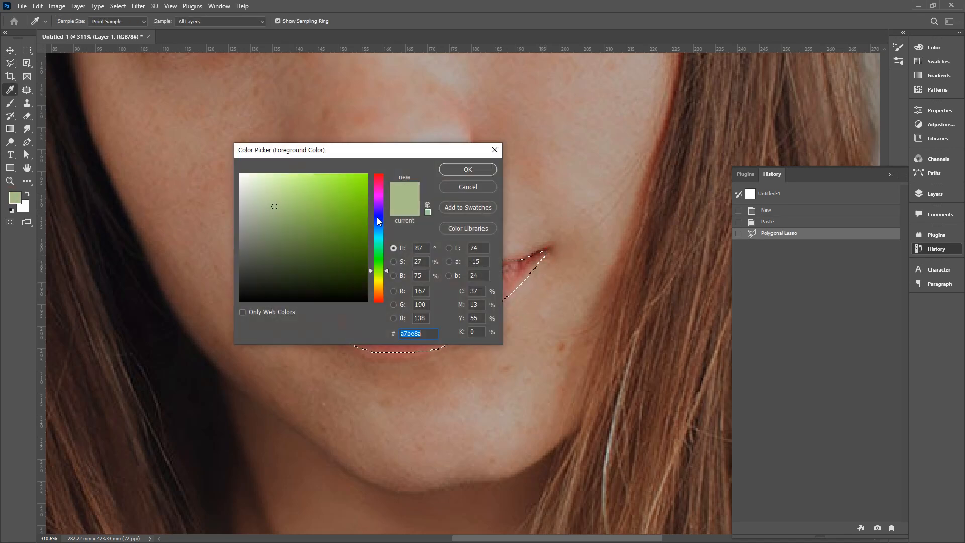
pyautogui.click(378, 301)
pyautogui.click(354, 189)
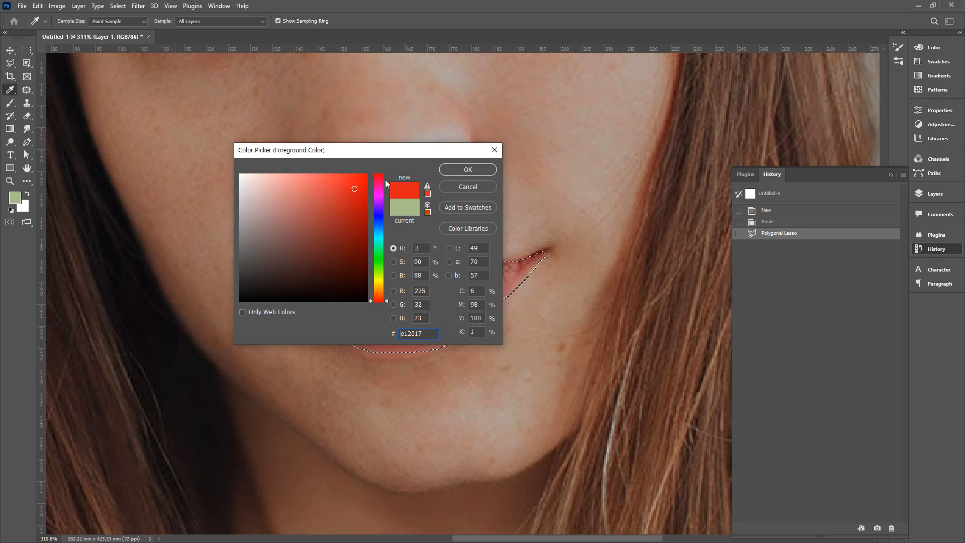
pyautogui.click(463, 170)
pyautogui.click(10, 103)
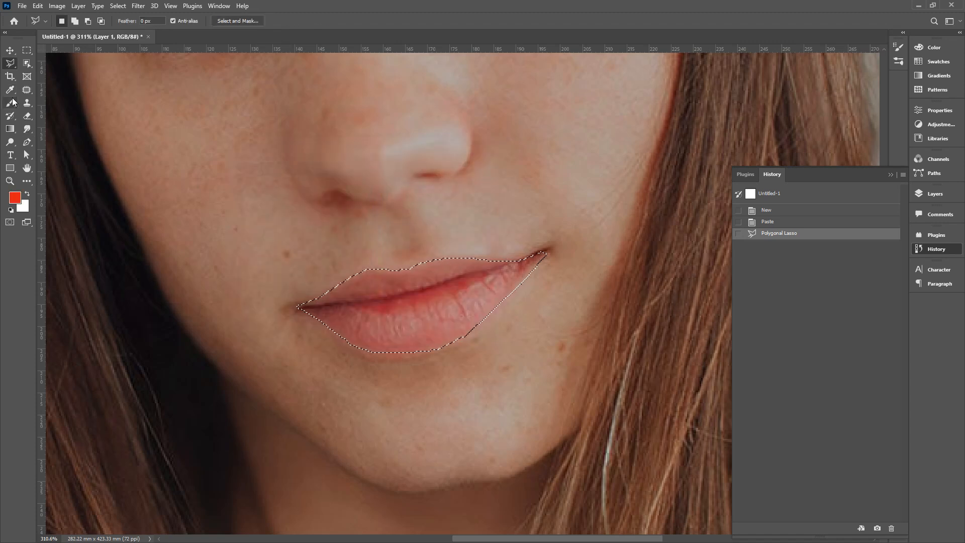
# Step: Paint the selected lips red with the brush at 23% opacity, deselect them and fit the whole portrait in view
pyautogui.click(228, 21)
pyautogui.moveTo(228, 31); pyautogui.dragTo(214, 33)
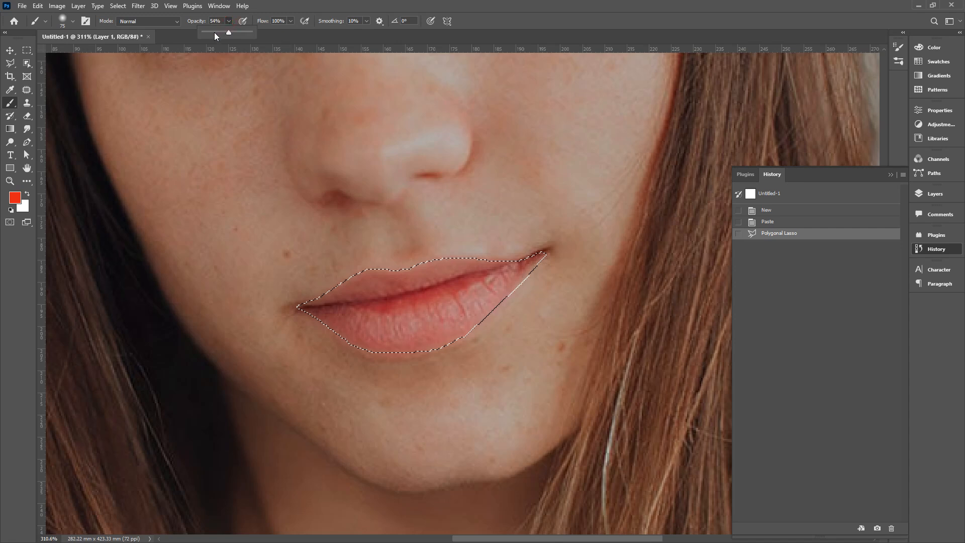
pyautogui.click(567, 11)
pyautogui.moveTo(556, 272)
pyautogui.mouseDown()
pyautogui.moveTo(333, 321)
pyautogui.moveTo(240, 296)
pyautogui.mouseUp()
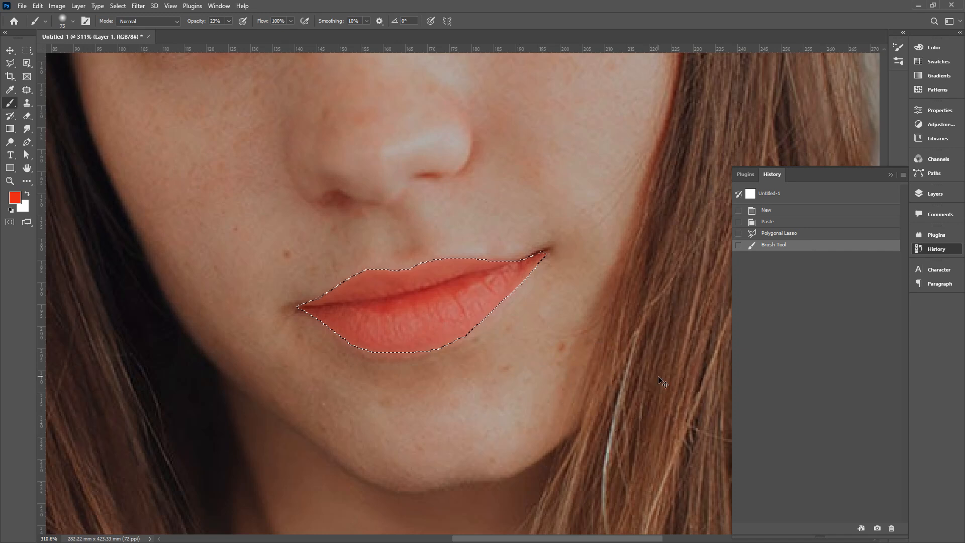
pyautogui.hotkey('ctrl', 'd')
pyautogui.click(25, 169)
pyautogui.doubleClick(30, 169)
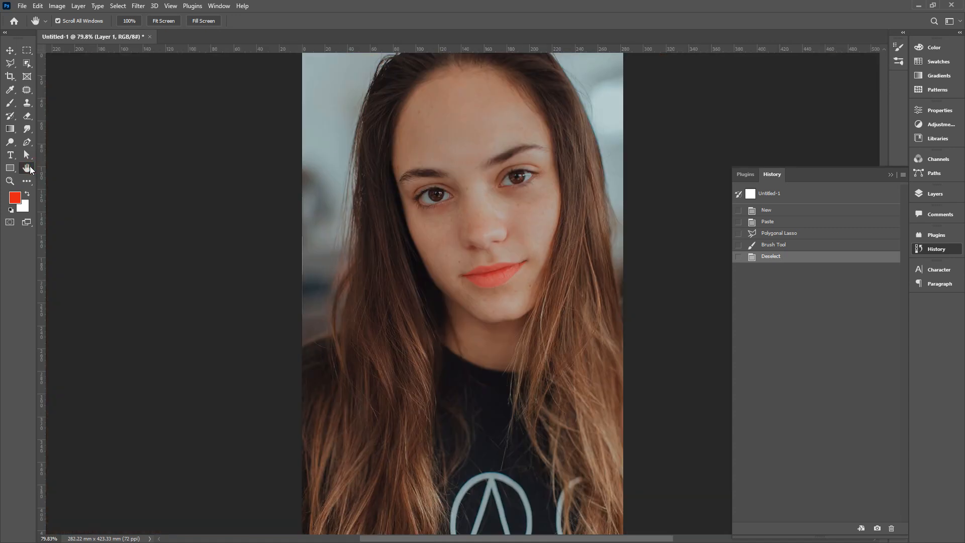
# Step: Select the iris of the portrait's left-hand eye by tracing its outline with the Polygonal Lasso Tool
pyautogui.scroll(10, 417, 191)
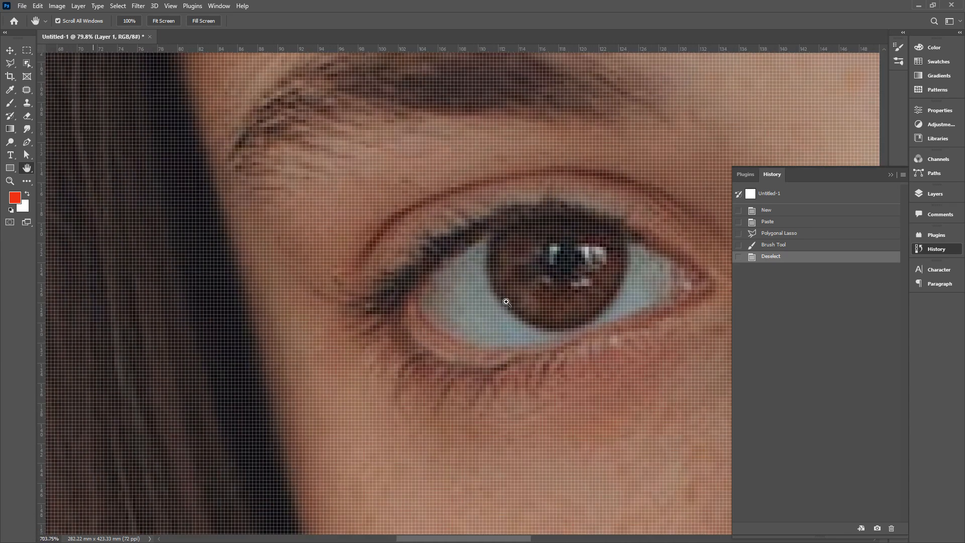
pyautogui.press('l')
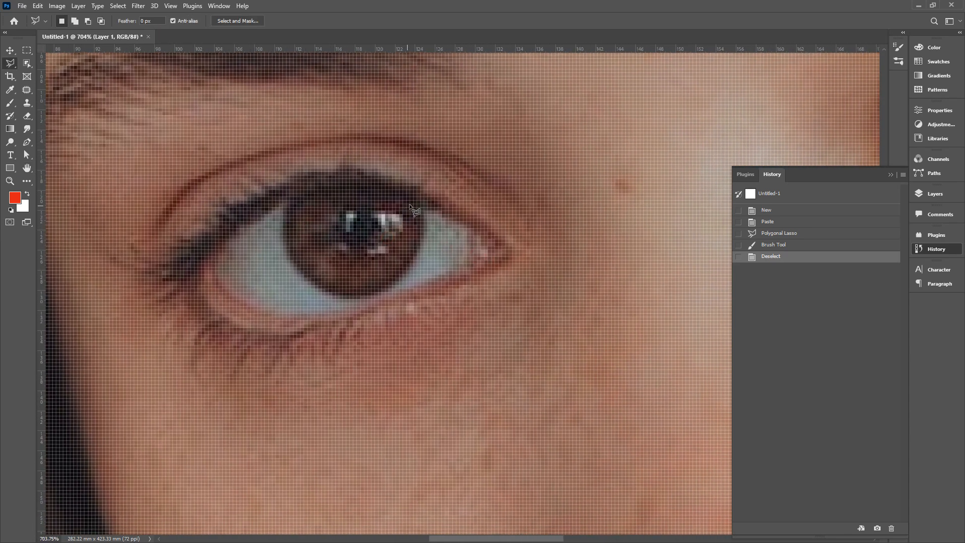
pyautogui.click(424, 235)
pyautogui.click(403, 276)
pyautogui.click(385, 291)
pyautogui.click(366, 297)
pyautogui.click(338, 296)
pyautogui.click(300, 274)
pyautogui.click(289, 252)
pyautogui.click(285, 234)
pyautogui.click(292, 197)
pyautogui.click(346, 184)
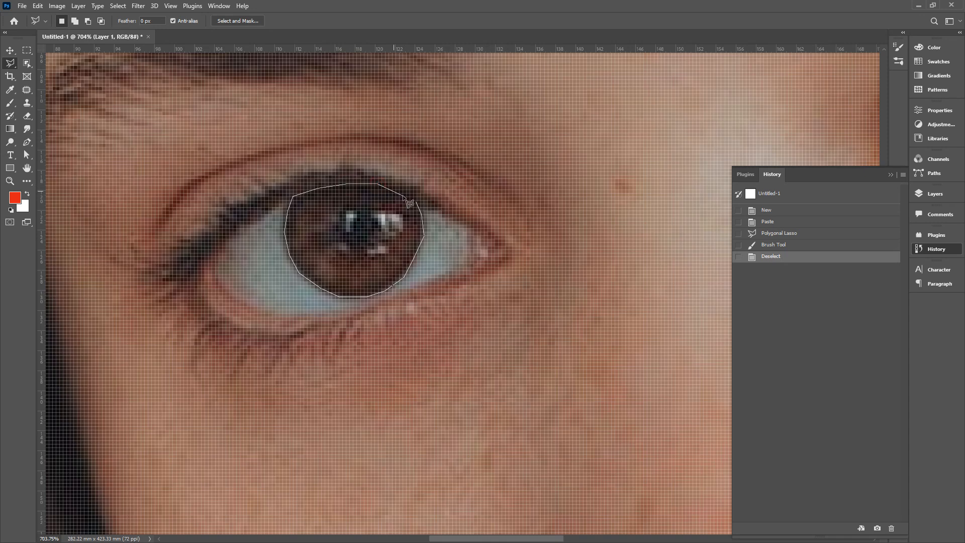
pyautogui.click(415, 203)
# Step: Set the foreground colour to blue #3868f2 and switch to the Brush Tool for the selected iris
pyautogui.click(15, 198)
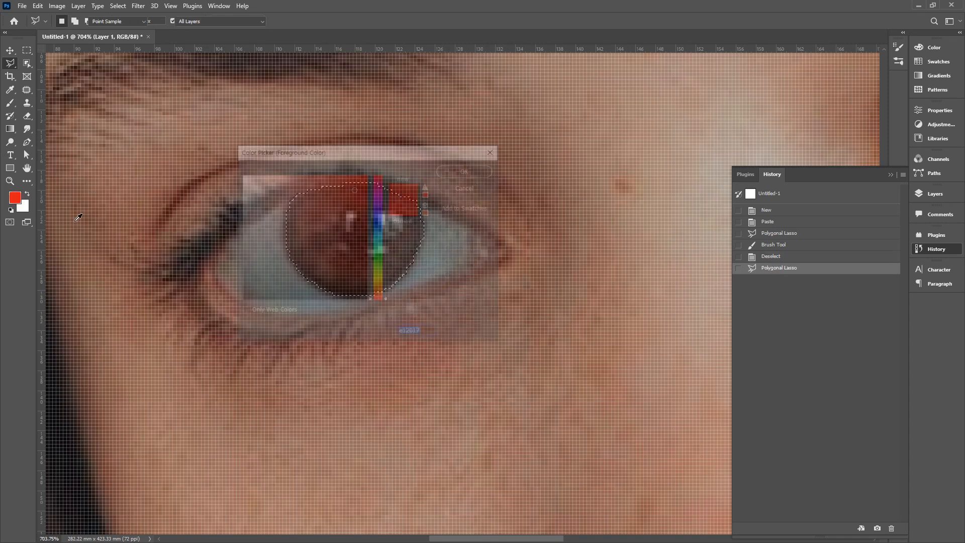
pyautogui.click(381, 222)
pyautogui.moveTo(341, 189); pyautogui.dragTo(338, 180)
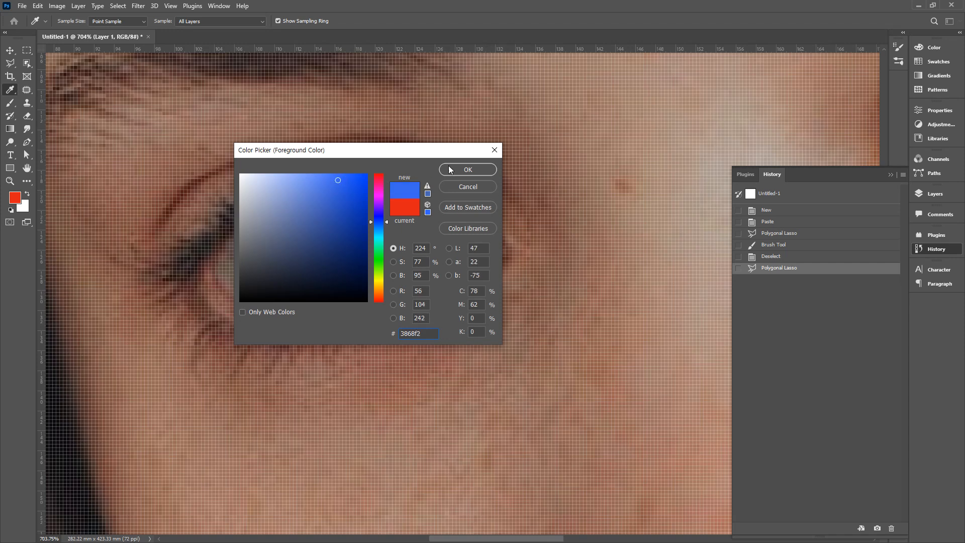
pyautogui.click(450, 170)
pyautogui.click(10, 102)
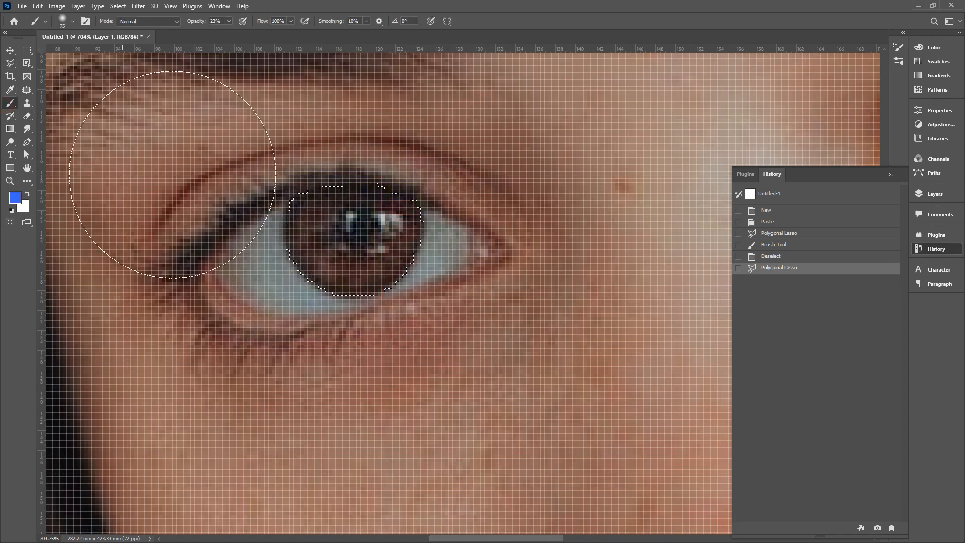
# Step: Try a blue stroke over the selected iris at 23% opacity, undo it and repaint the iris at 3% opacity
pyautogui.moveTo(370, 196); pyautogui.dragTo(463, 311)
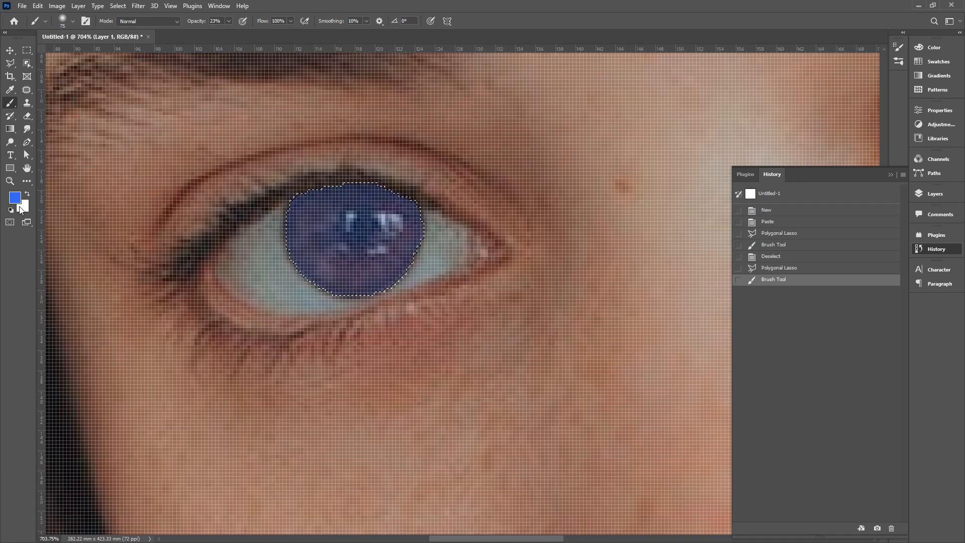
pyautogui.hotkey('ctrl', 'z')
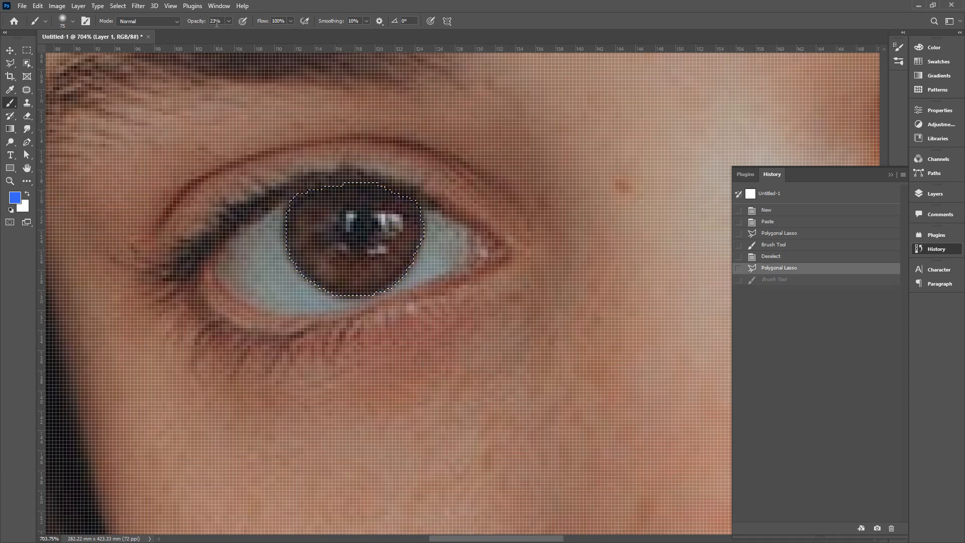
pyautogui.click(228, 21)
pyautogui.moveTo(228, 34); pyautogui.dragTo(218, 35)
pyautogui.click(429, 21)
pyautogui.moveTo(431, 219)
pyautogui.mouseDown()
pyautogui.moveTo(236, 255)
pyautogui.moveTo(517, 226)
pyautogui.mouseUp()
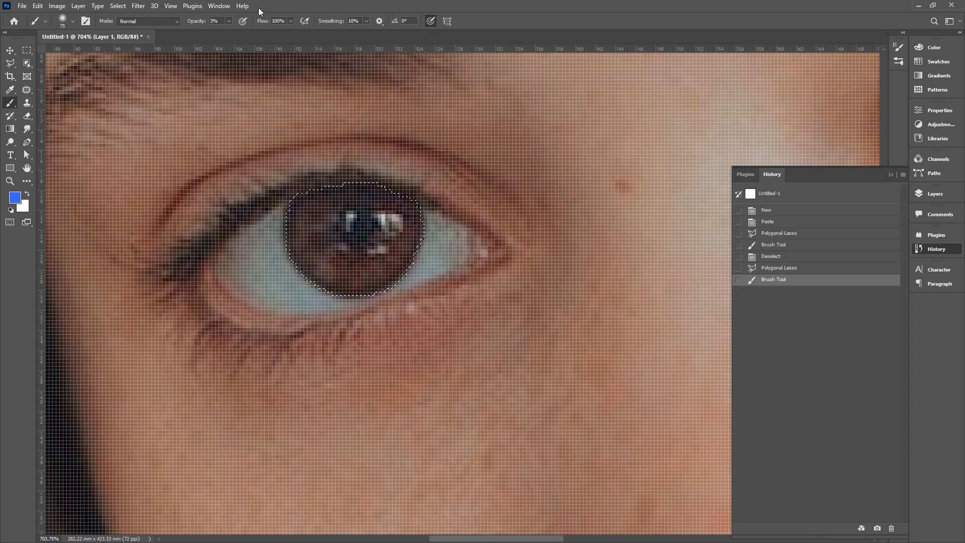
# Step: Raise the brush opacity, paint the selected iris blue again, deselect it and view the recoloured portrait
pyautogui.click(228, 21)
pyautogui.moveTo(230, 30); pyautogui.dragTo(231, 30)
pyautogui.click(533, 14)
pyautogui.moveTo(530, 192)
pyautogui.mouseDown()
pyautogui.moveTo(538, 274)
pyautogui.moveTo(41, 250)
pyautogui.moveTo(518, 165)
pyautogui.mouseUp()
pyautogui.hotkey('ctrl', 'd')
pyautogui.doubleClick(27, 167)
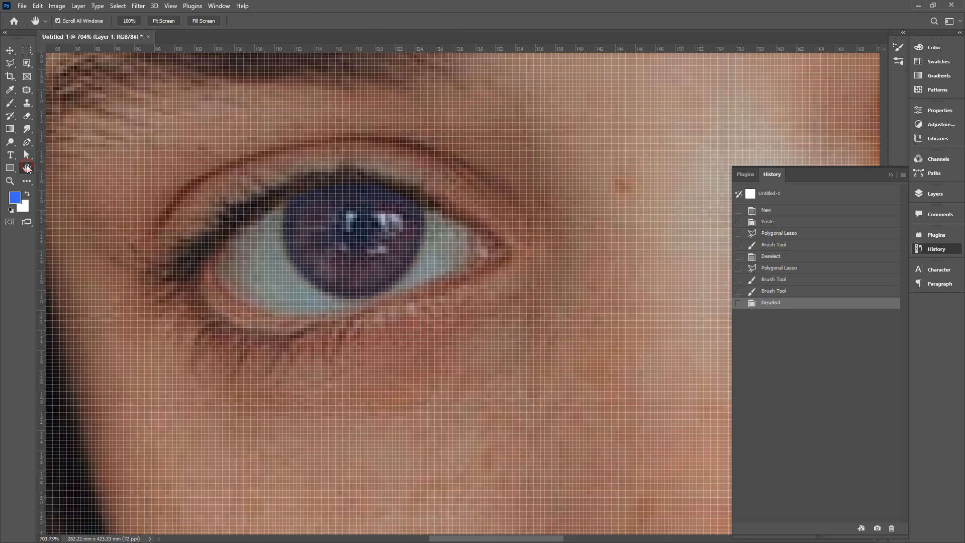
pyautogui.moveTo(471, 168); pyautogui.dragTo(525, 243)
pyautogui.moveTo(535, 243); pyautogui.dragTo(468, 242)
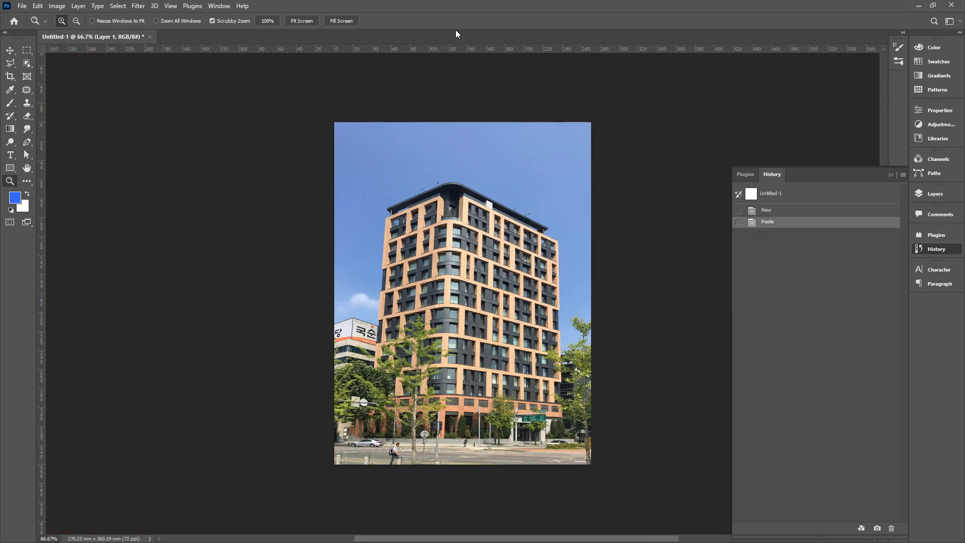
pyautogui.click(24, 51)
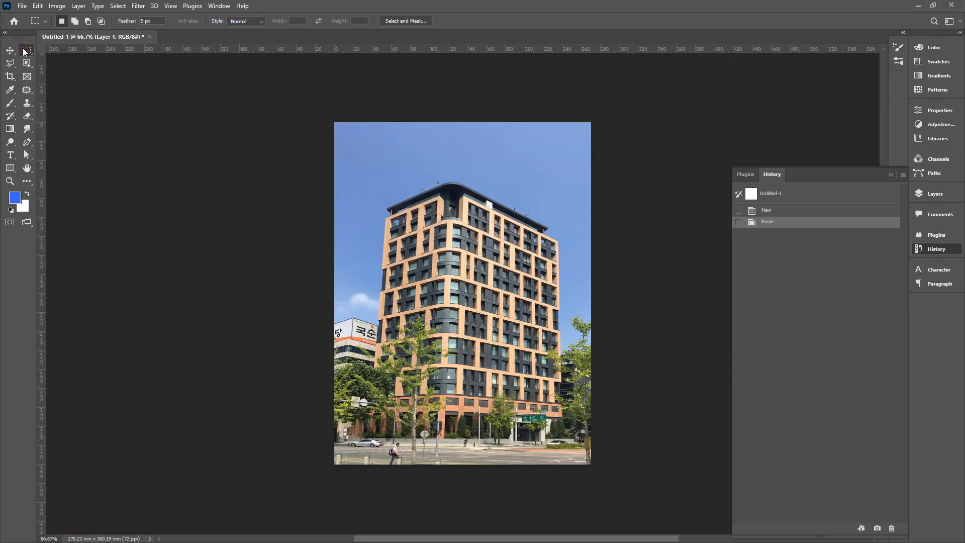
pyautogui.moveTo(392, 172); pyautogui.dragTo(454, 220)
pyautogui.moveTo(421, 190); pyautogui.dragTo(458, 244)
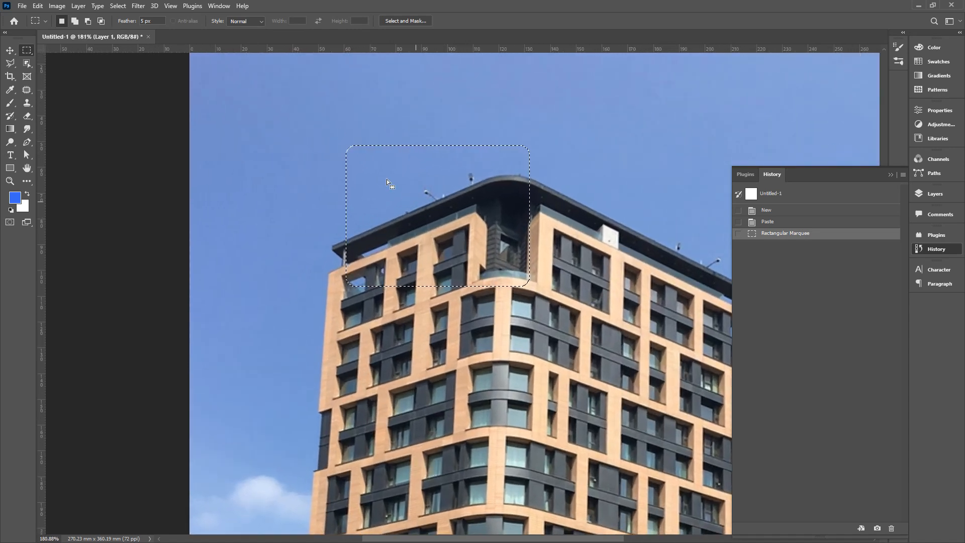
pyautogui.click(336, 128)
# Step: Set the marquee feather to 0 px, select the building's upper corner with a rectangle and start Free Transform on it
pyautogui.click(39, 21)
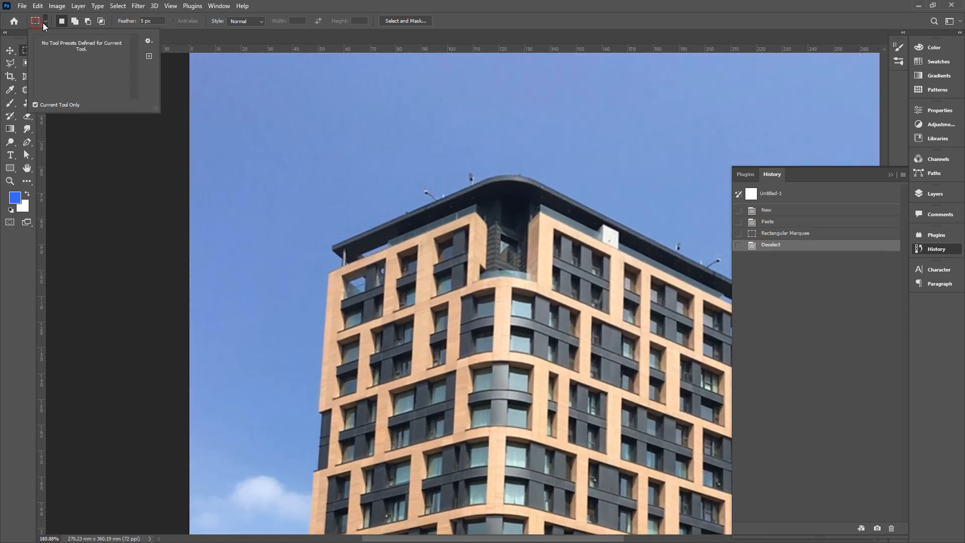
pyautogui.click(158, 22)
pyautogui.moveTo(345, 145); pyautogui.dragTo(575, 336)
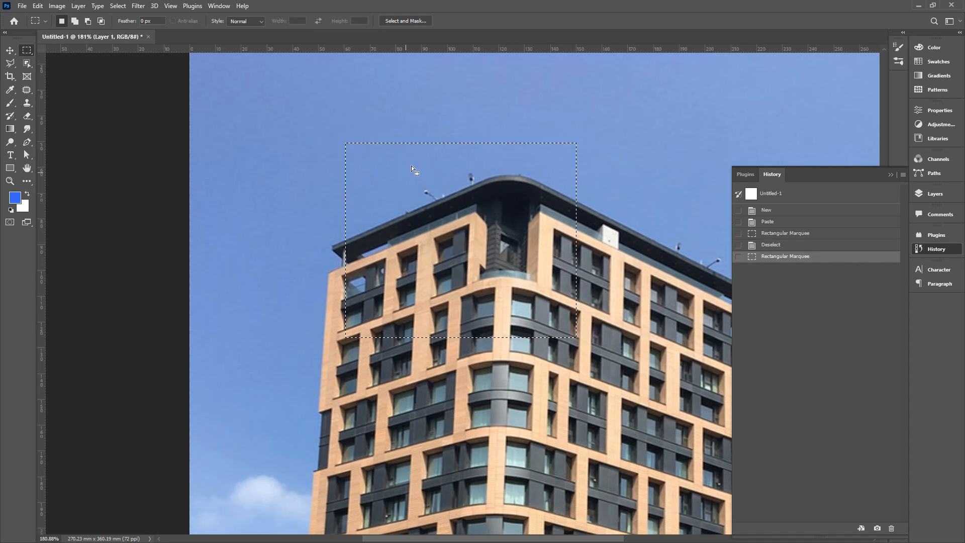
pyautogui.click(43, 8)
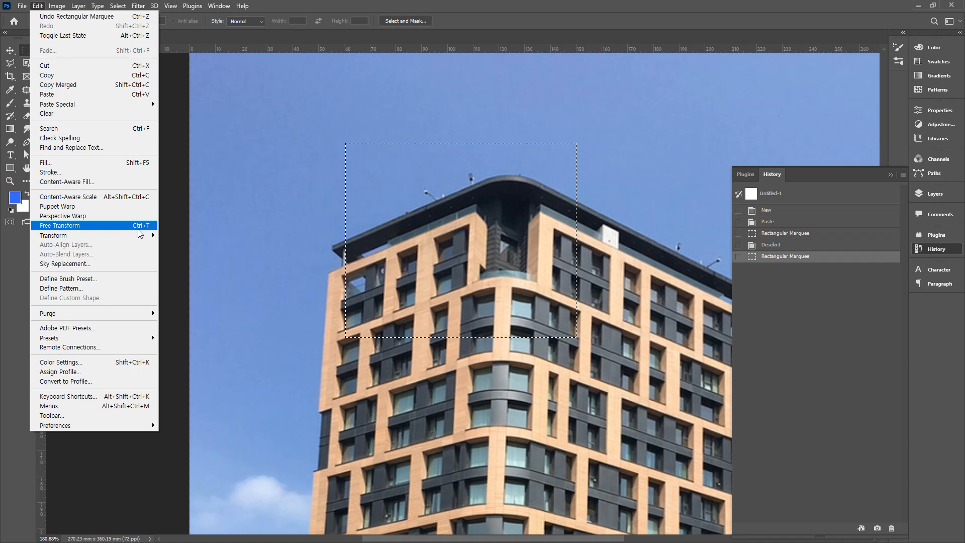
pyautogui.moveTo(116, 240)
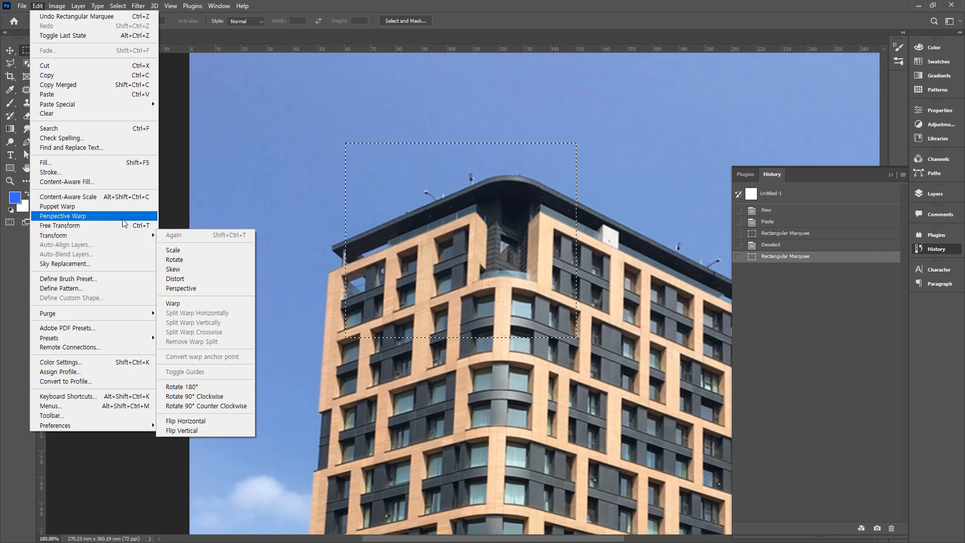
pyautogui.click(77, 229)
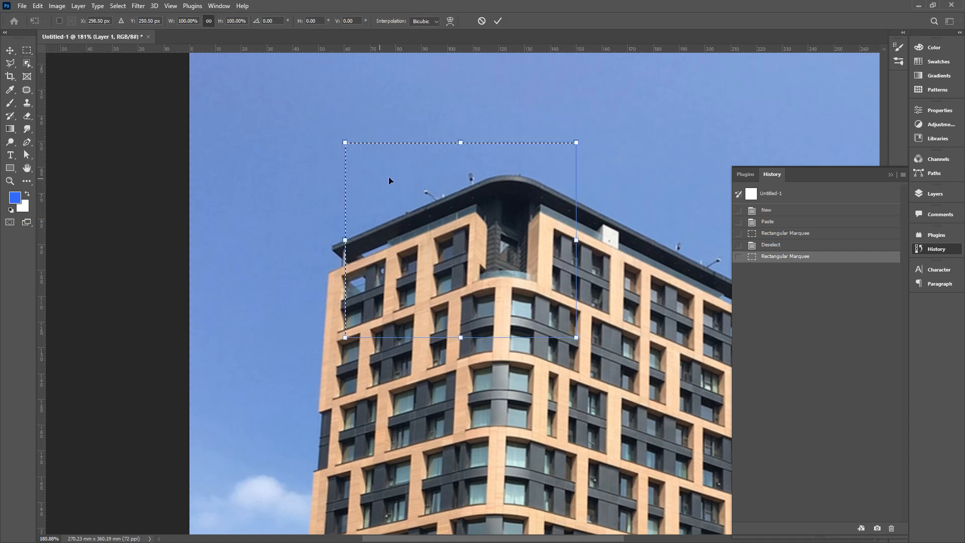
# Step: Move the selected building corner to the left and scale it to 148.68% width and 110.70% height with proportions unlinked
pyautogui.moveTo(523, 173); pyautogui.dragTo(334, 180)
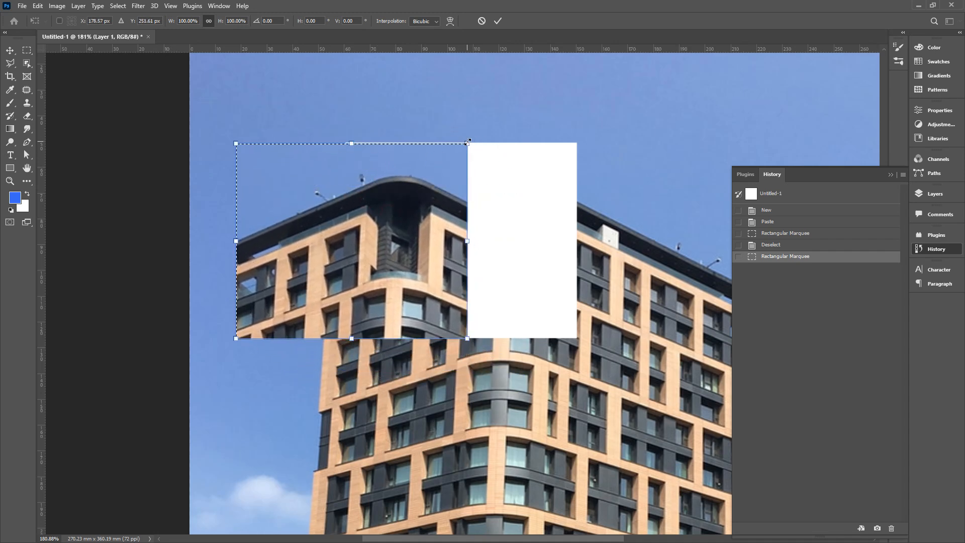
pyautogui.moveTo(467, 143); pyautogui.dragTo(483, 114)
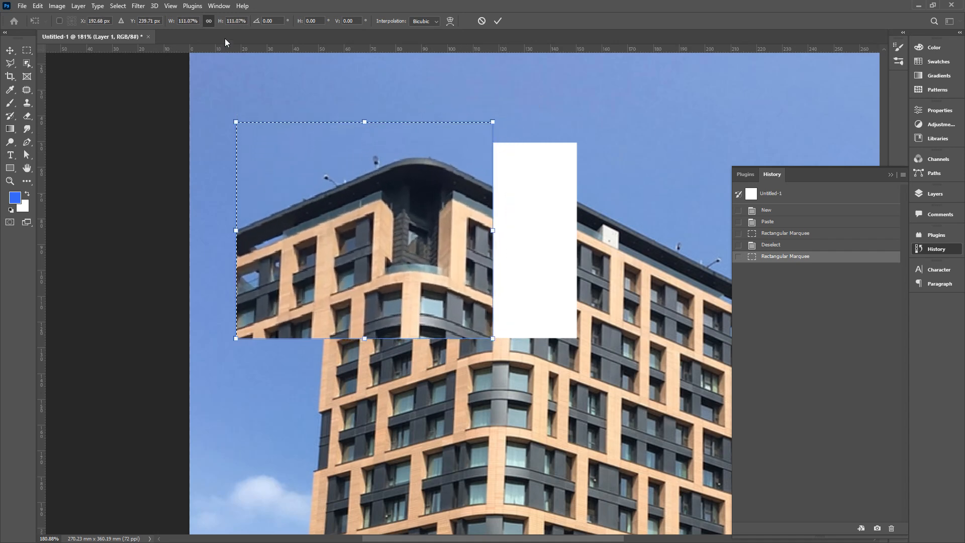
pyautogui.click(209, 22)
pyautogui.moveTo(489, 121); pyautogui.dragTo(599, 153)
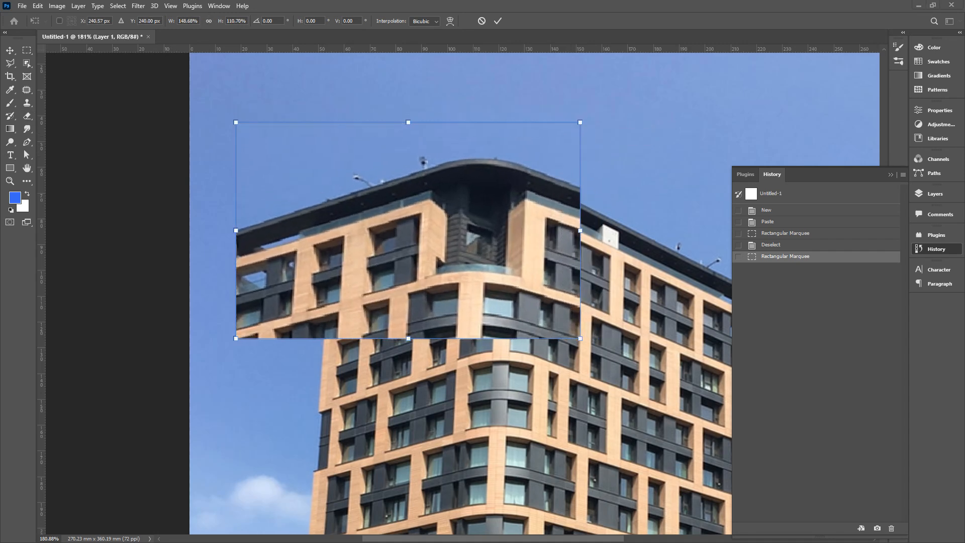
# Step: Skew the selected building piece by moving both of its upper corners inward into a trapezoid
pyautogui.rightClick(397, 144)
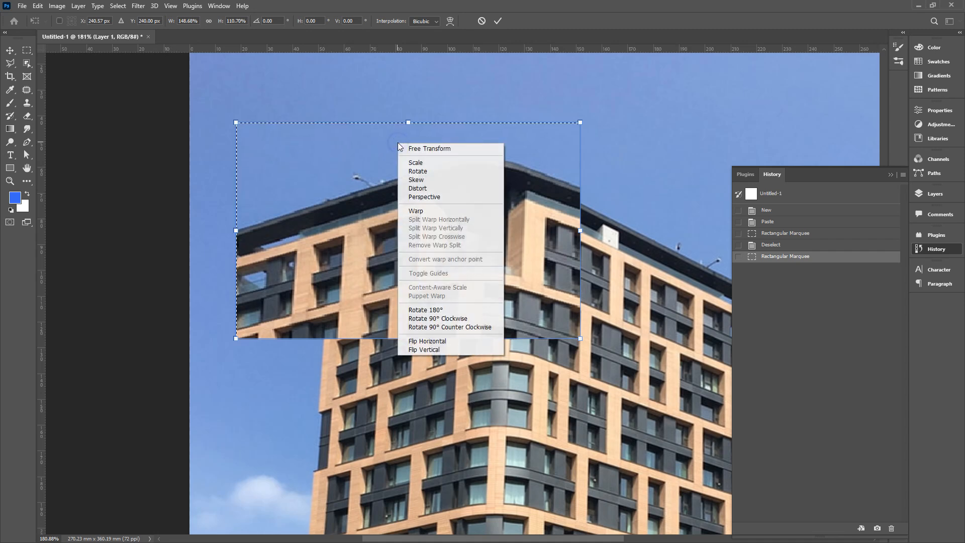
pyautogui.click(449, 171)
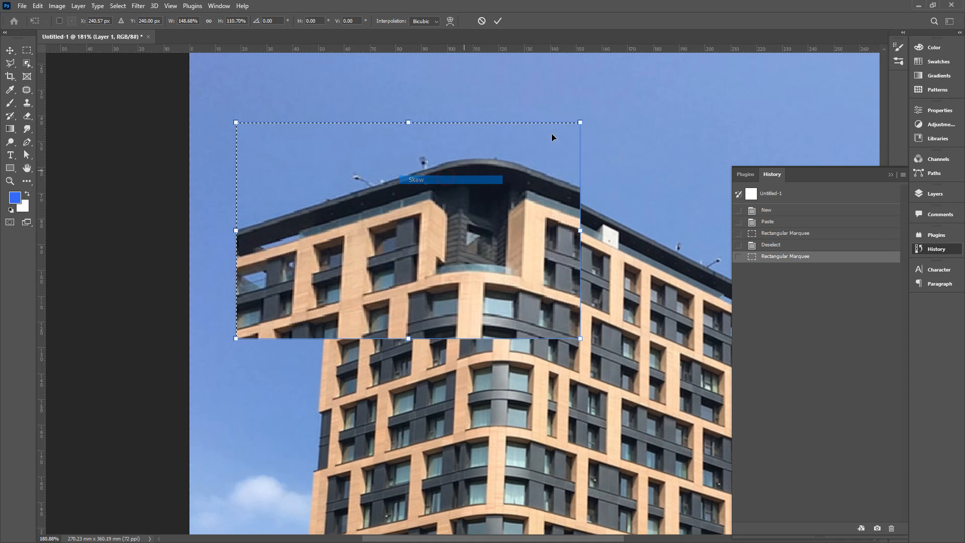
pyautogui.moveTo(582, 127); pyautogui.dragTo(501, 134)
pyautogui.moveTo(235, 125); pyautogui.dragTo(297, 149)
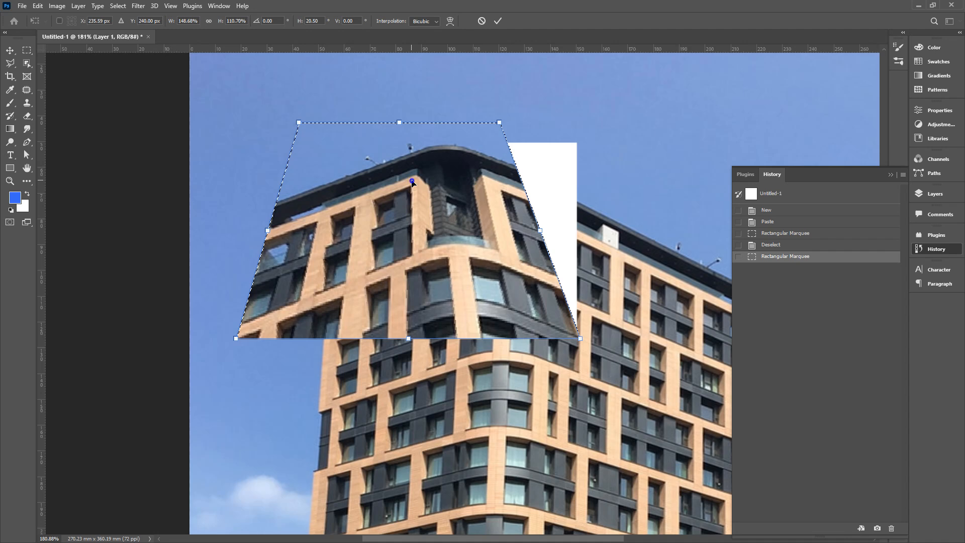
# Step: Distort the selected building piece by moving each of its four corners freely outward into an irregular quadrilateral
pyautogui.rightClick(411, 181)
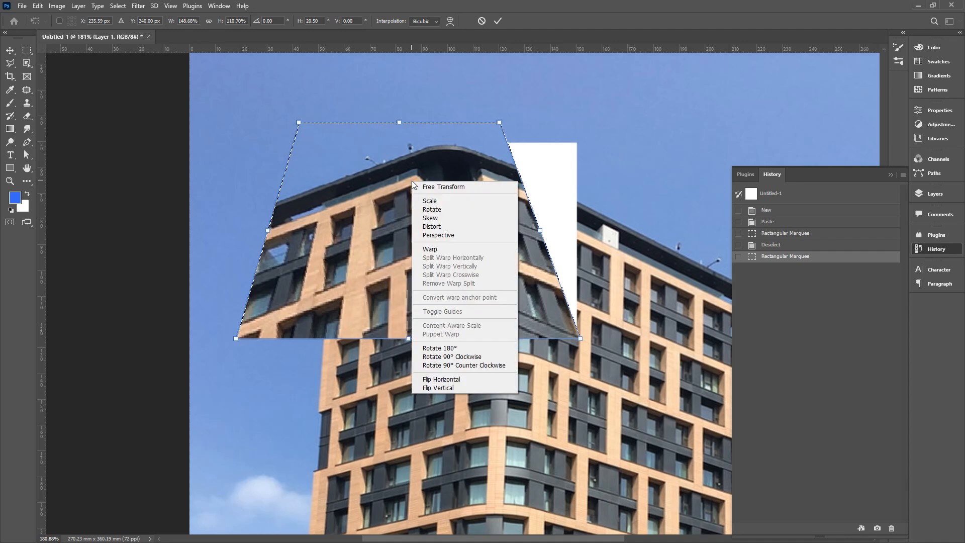
pyautogui.click(468, 227)
pyautogui.moveTo(499, 122); pyautogui.dragTo(603, 126)
pyautogui.moveTo(300, 123); pyautogui.dragTo(190, 155)
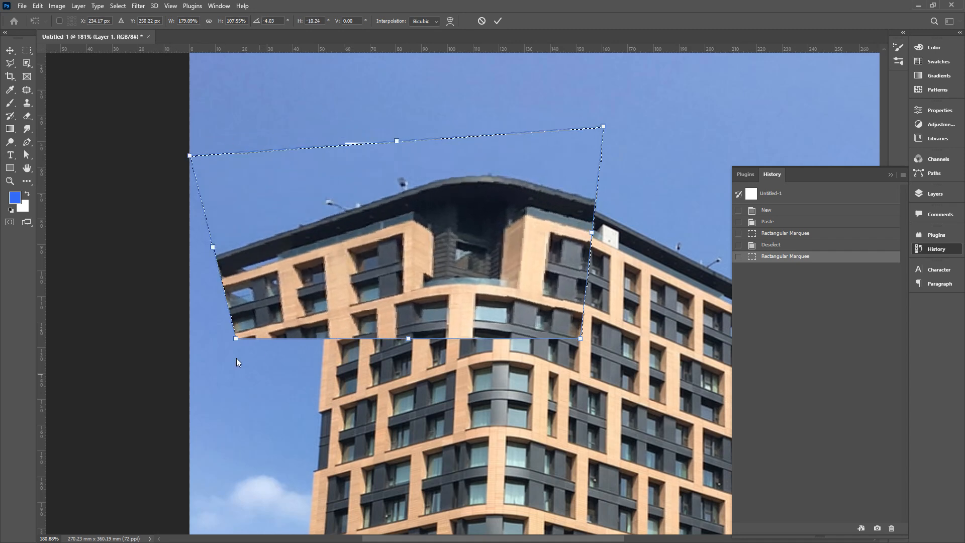
pyautogui.moveTo(234, 338); pyautogui.dragTo(312, 282)
pyautogui.moveTo(582, 342); pyautogui.dragTo(547, 317)
pyautogui.moveTo(313, 283); pyautogui.dragTo(245, 363)
pyautogui.moveTo(546, 317); pyautogui.dragTo(629, 381)
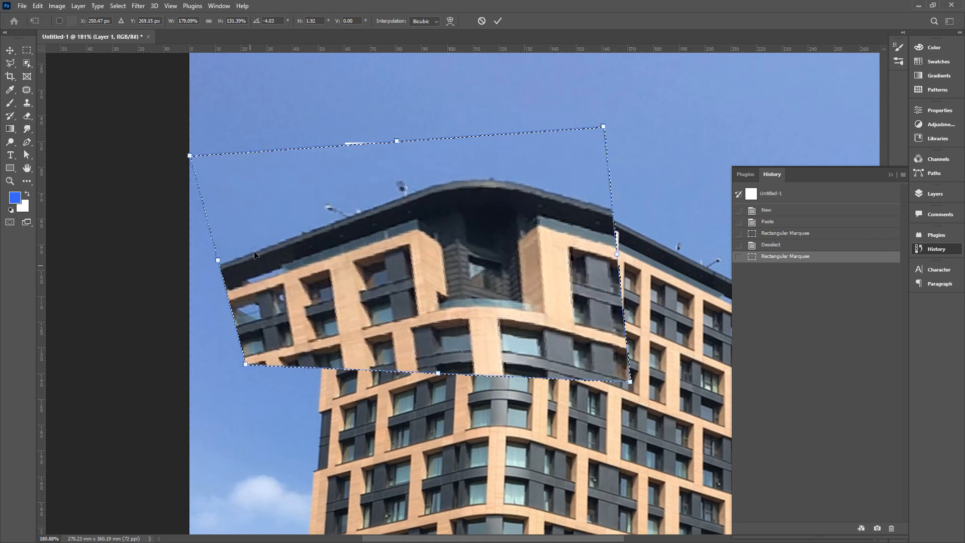
# Step: Narrow the upper edge of the selected building piece with Perspective, and undo all of the transformations applied to it
pyautogui.rightClick(283, 212)
pyautogui.click(316, 265)
pyautogui.moveTo(191, 157); pyautogui.dragTo(343, 170)
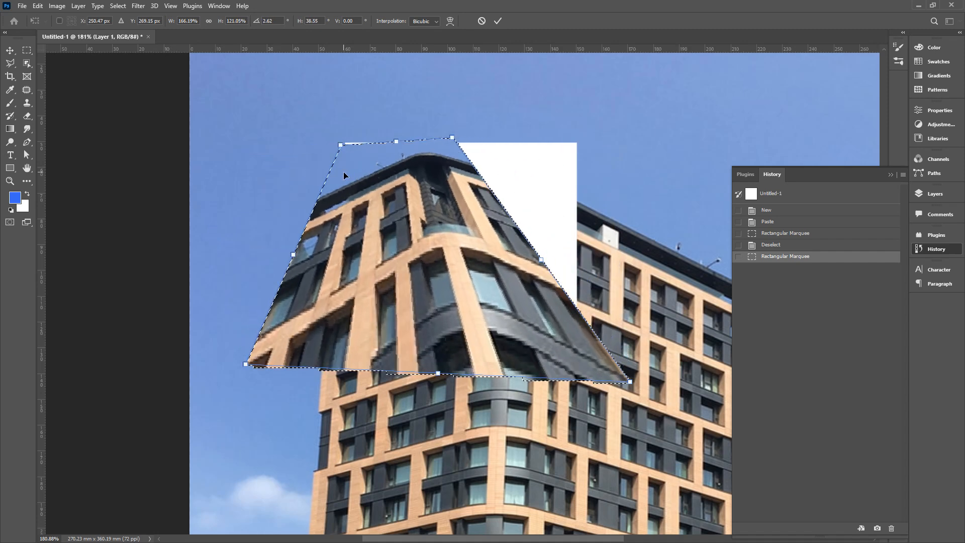
pyautogui.hotkey('ctrl', 'z')
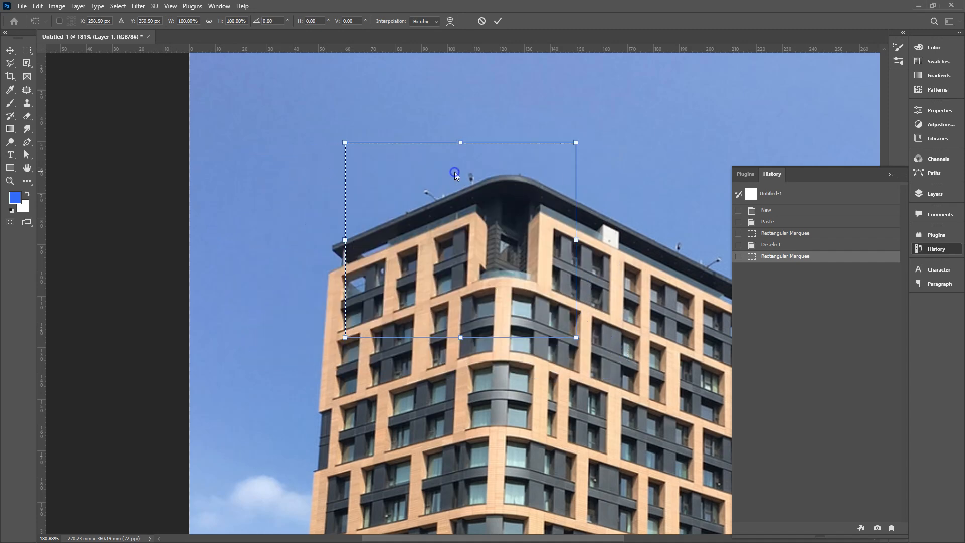
# Step: Warp the selected building piece by moving its two upper corners inward and pulling the handles along its upper edge and sides outward
pyautogui.rightClick(454, 173)
pyautogui.click(492, 240)
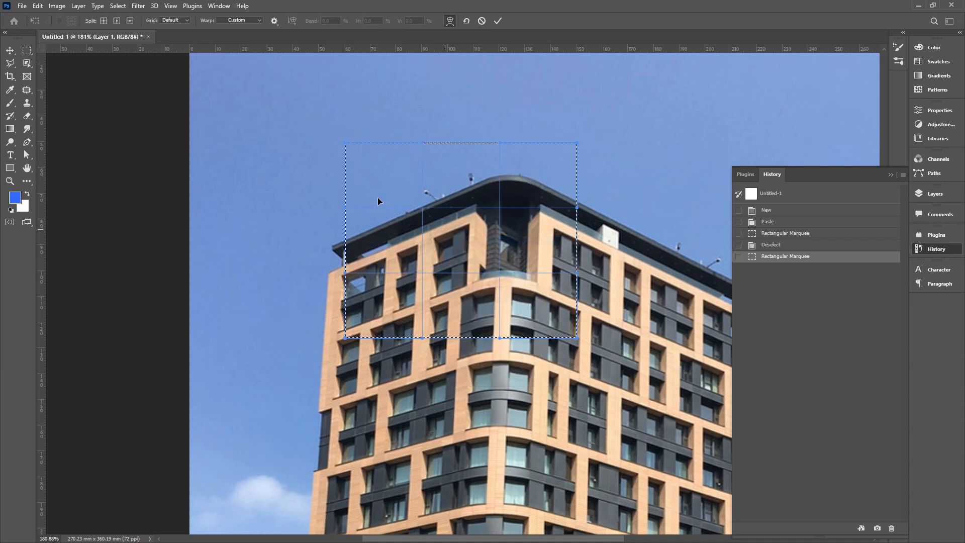
pyautogui.moveTo(344, 142); pyautogui.dragTo(373, 159)
pyautogui.moveTo(569, 145); pyautogui.dragTo(538, 159)
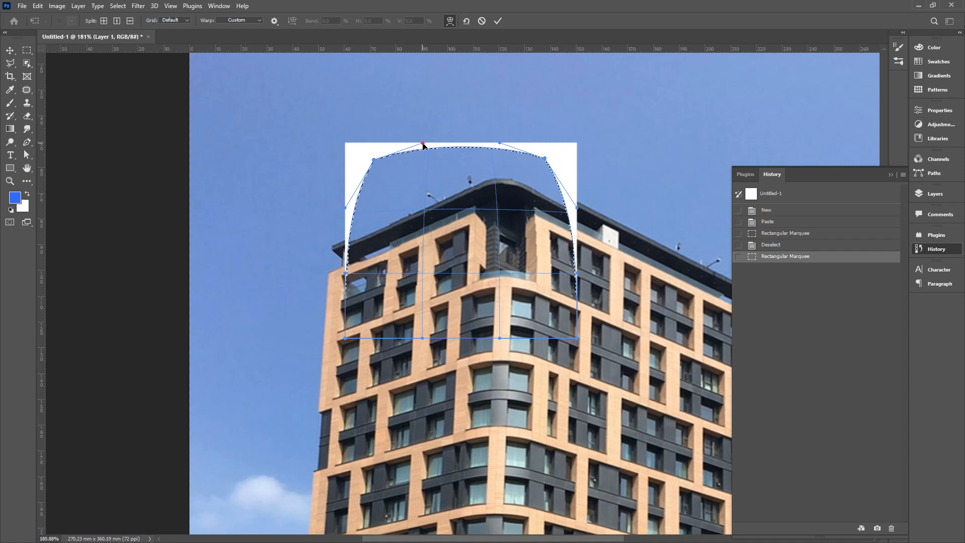
pyautogui.moveTo(423, 146); pyautogui.dragTo(402, 110)
pyautogui.moveTo(345, 208); pyautogui.dragTo(301, 206)
pyautogui.moveTo(496, 146); pyautogui.dragTo(519, 110)
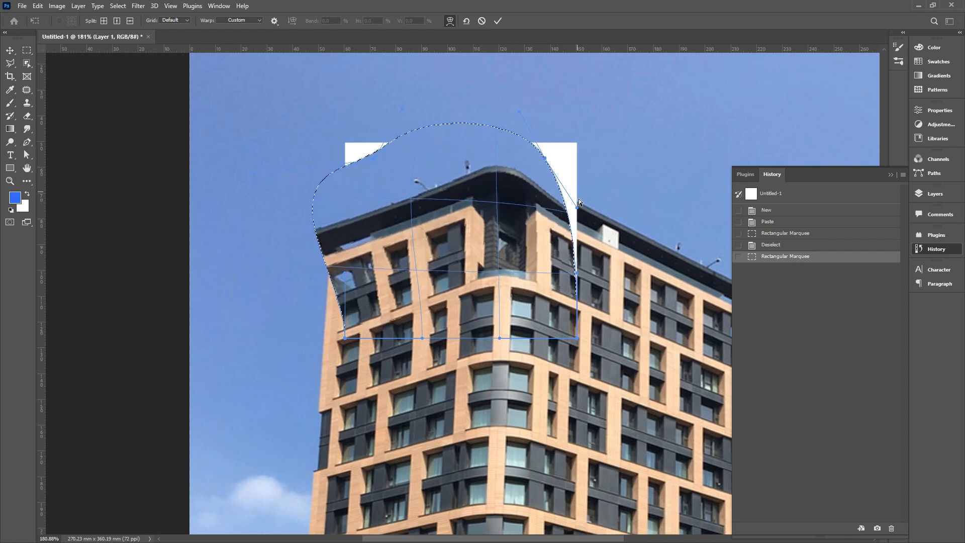
pyautogui.moveTo(578, 209); pyautogui.dragTo(619, 177)
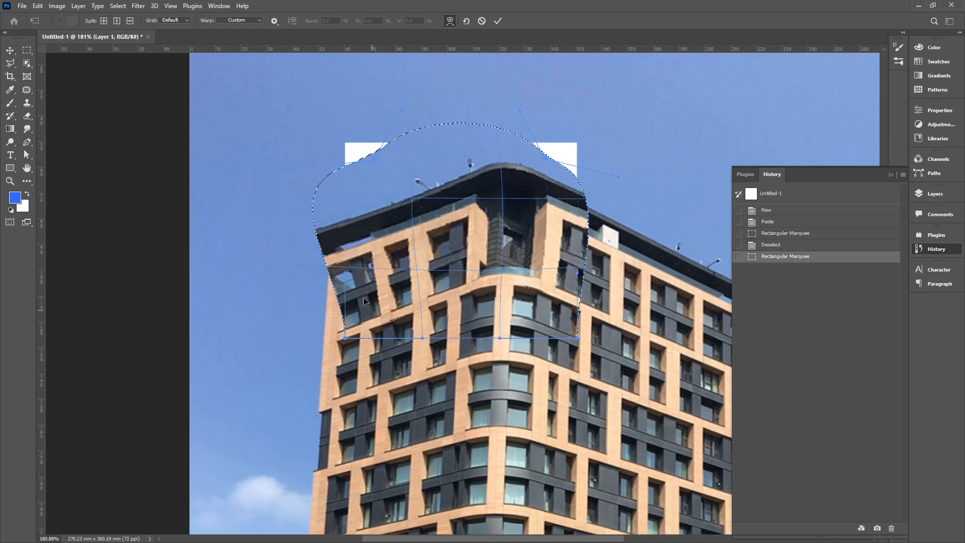
# Step: Bulge the lower part of the warped building piece outward through its side and lower-edge handles, and spread its interior grid
pyautogui.moveTo(345, 278); pyautogui.dragTo(294, 268)
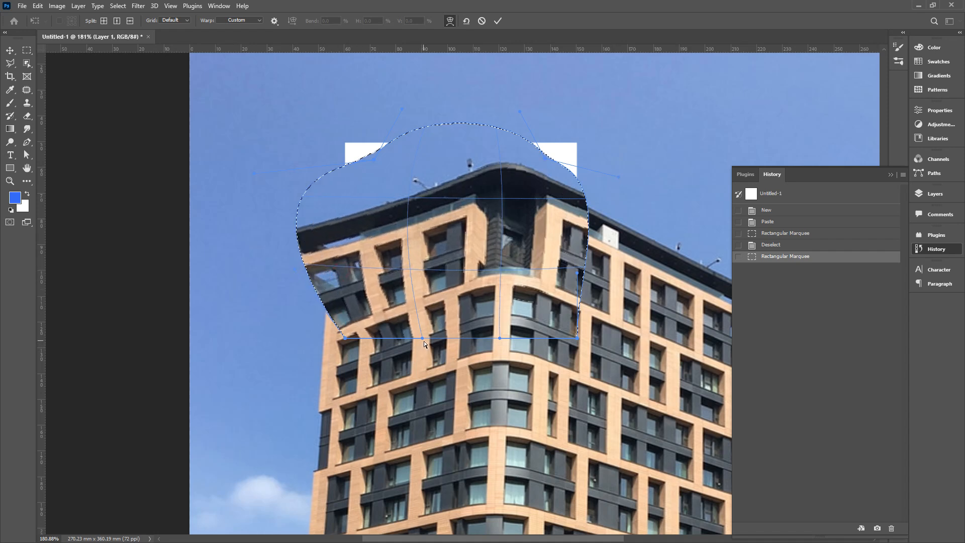
pyautogui.moveTo(423, 341); pyautogui.dragTo(414, 365)
pyautogui.moveTo(500, 338); pyautogui.dragTo(503, 366)
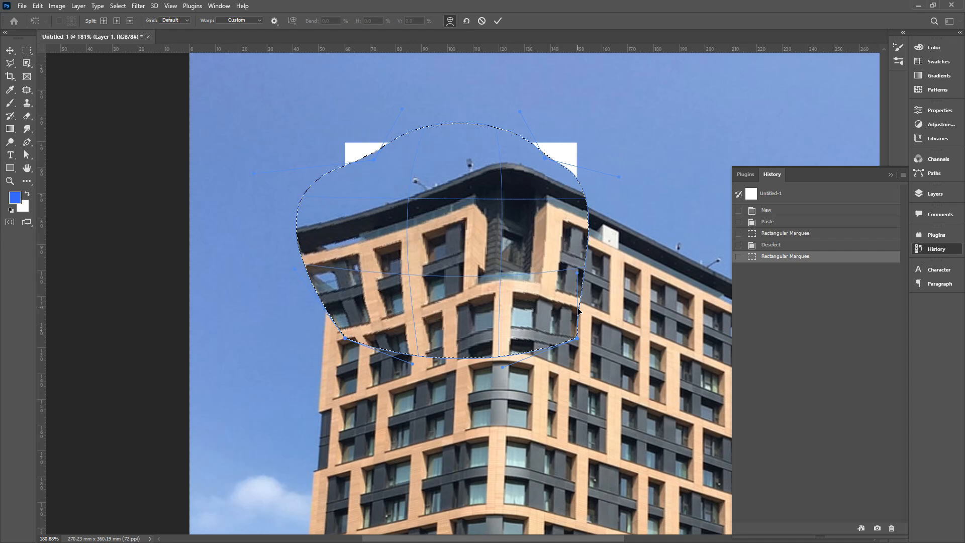
pyautogui.moveTo(590, 277); pyautogui.dragTo(643, 301)
pyautogui.moveTo(496, 233); pyautogui.dragTo(507, 214)
pyautogui.moveTo(429, 229); pyautogui.dragTo(403, 219)
pyautogui.moveTo(411, 266); pyautogui.dragTo(406, 294)
pyautogui.moveTo(497, 283); pyautogui.dragTo(506, 287)
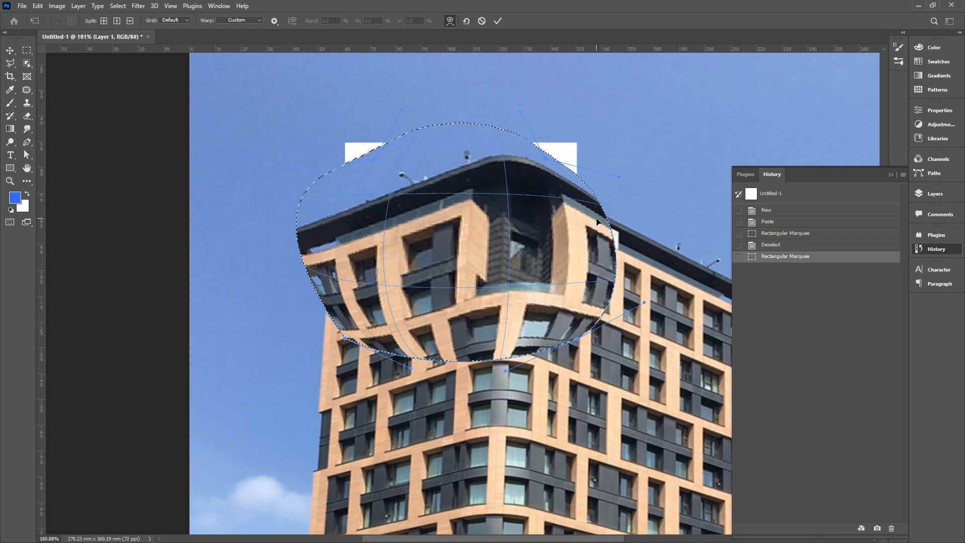
# Step: Pull the warped piece's right and left side curves back inward, apply the warp and clear the selection
pyautogui.moveTo(618, 177); pyautogui.dragTo(604, 201)
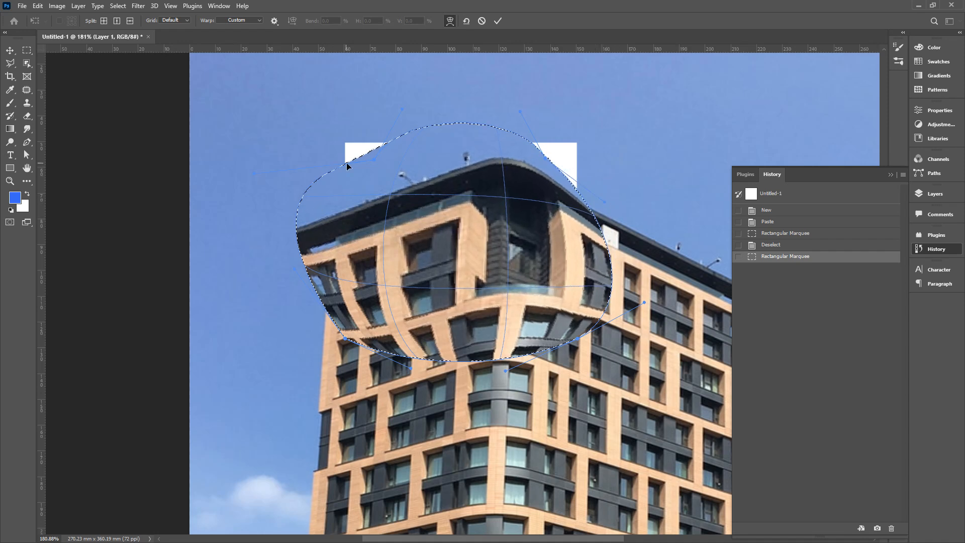
pyautogui.moveTo(287, 251); pyautogui.dragTo(347, 252)
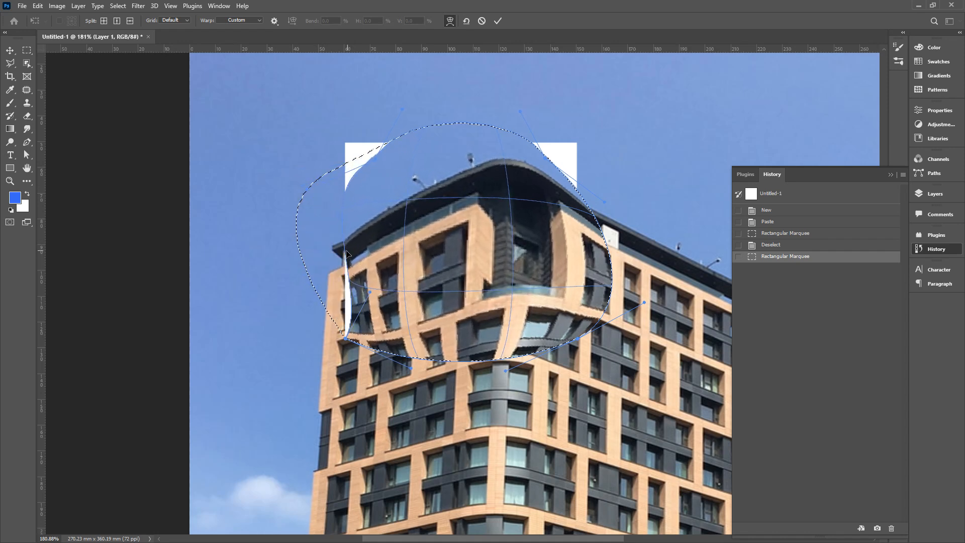
pyautogui.moveTo(370, 292); pyautogui.dragTo(346, 332)
pyautogui.moveTo(339, 236)
pyautogui.mouseDown()
pyautogui.moveTo(353, 237)
pyautogui.moveTo(348, 221)
pyautogui.mouseUp()
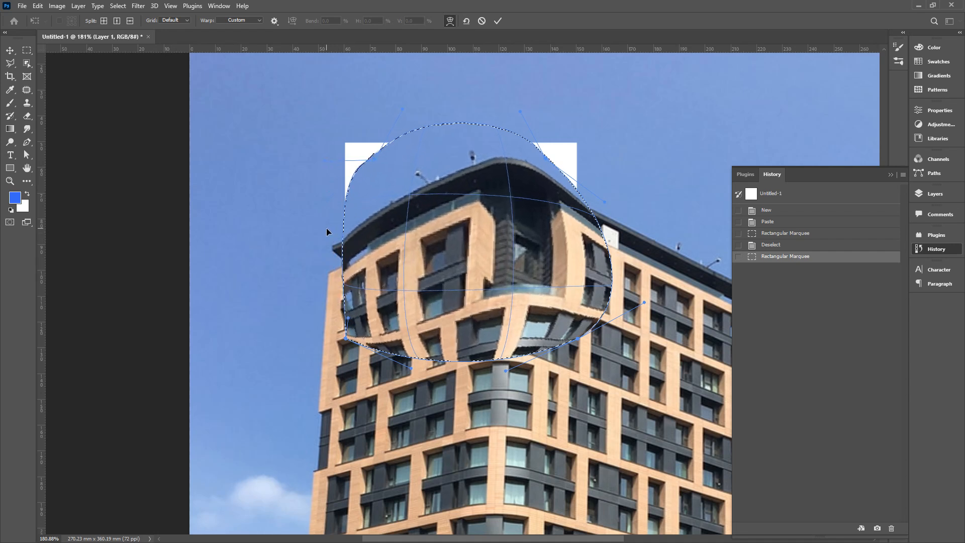
pyautogui.press('Return')
pyautogui.hotkey('ctrl', 'd')
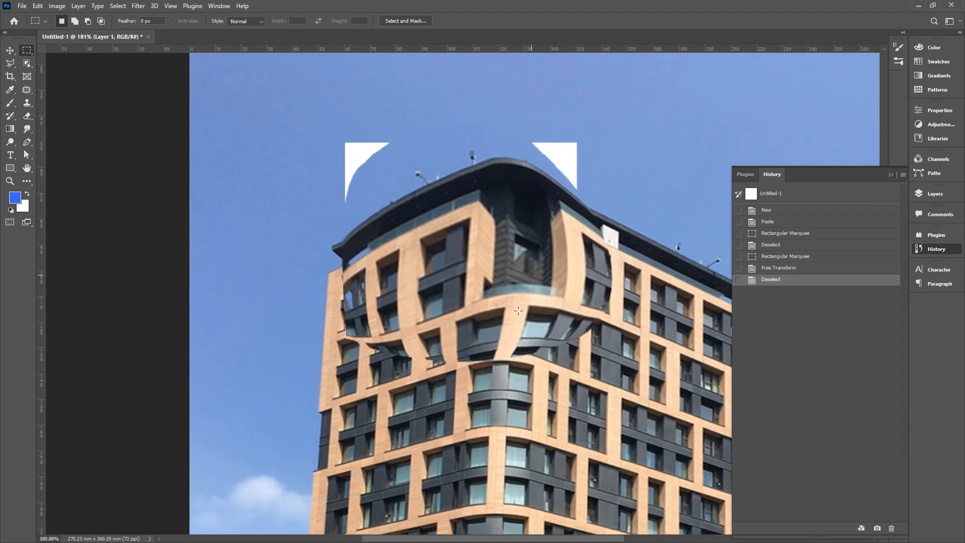
# Step: Return the document to its Paste history state
pyautogui.moveTo(346, 400)
pyautogui.mouseDown()
pyautogui.moveTo(323, 388)
pyautogui.moveTo(527, 146)
pyautogui.moveTo(668, 323)
pyautogui.moveTo(429, 375)
pyautogui.mouseUp()
pyautogui.press('Escape')
pyautogui.click(792, 224)
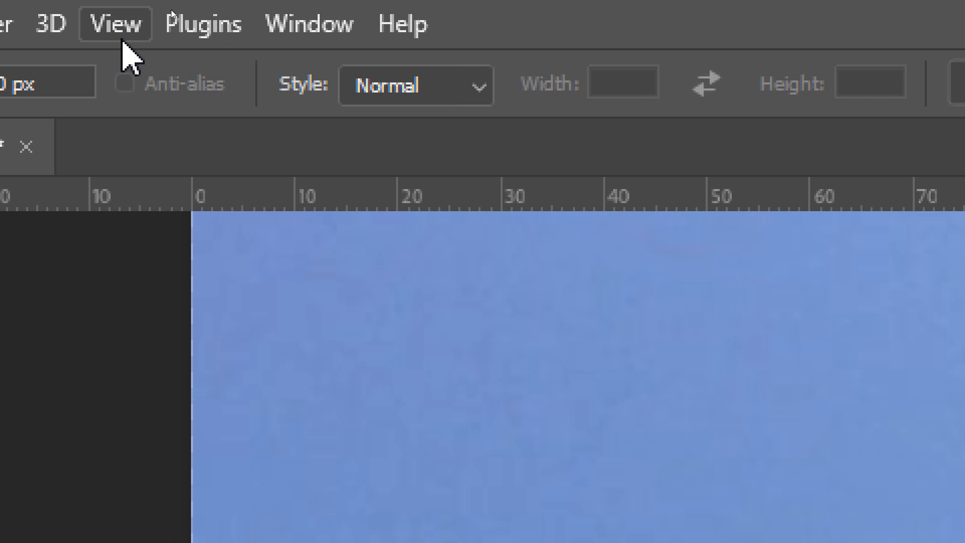
# Step: Hide and show the rulers several times, leaving them displayed
pyautogui.click(120, 24)
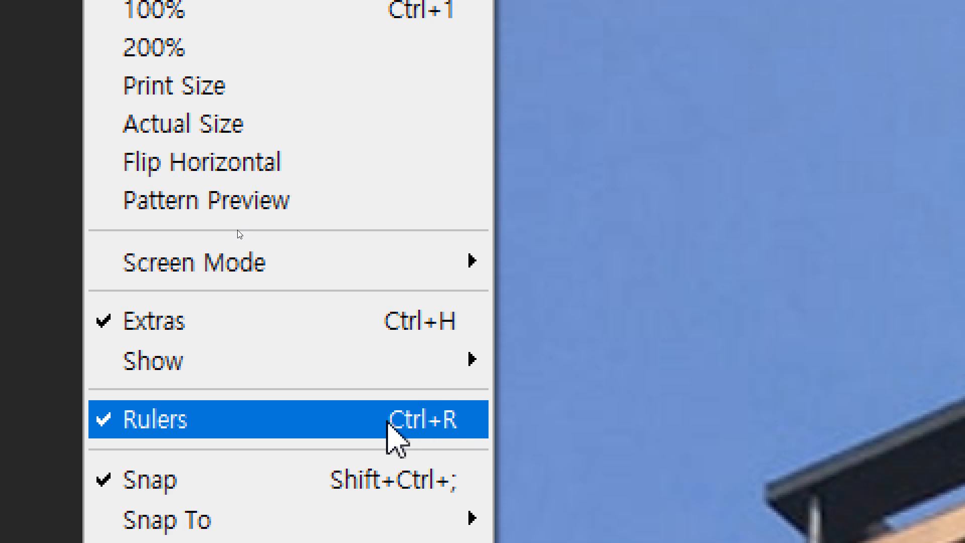
pyautogui.press('Escape')
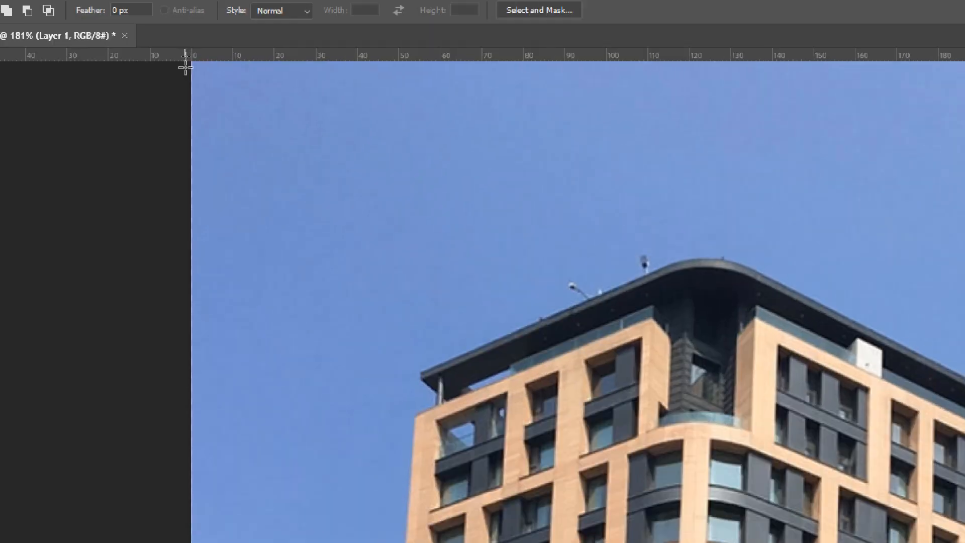
pyautogui.hotkey('ctrl', 'r')
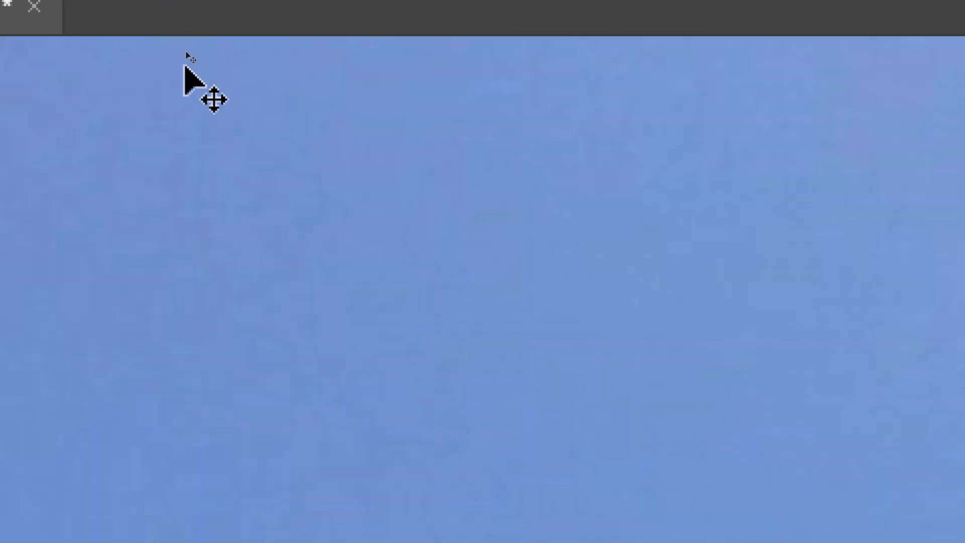
pyautogui.hotkey('ctrl', 'r')
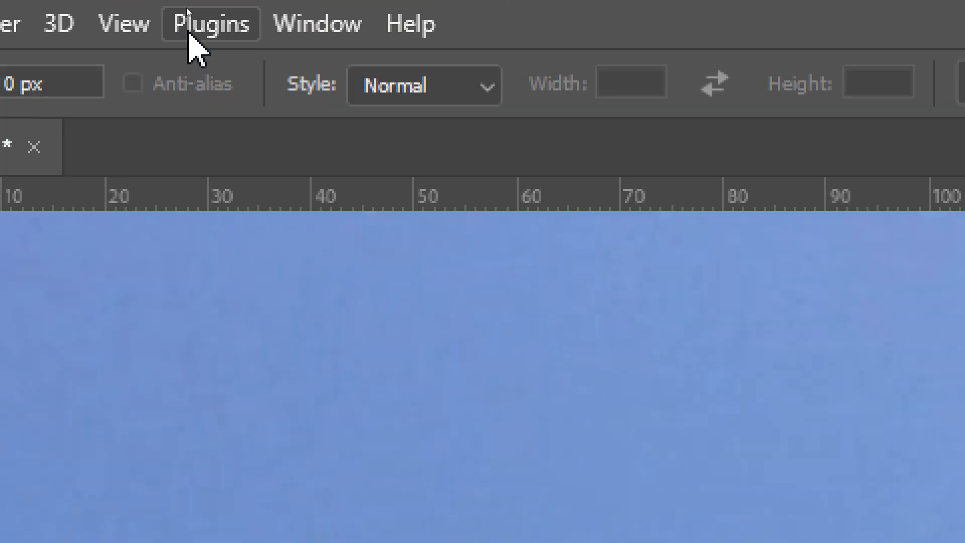
pyautogui.hotkey('ctrl', 'r')
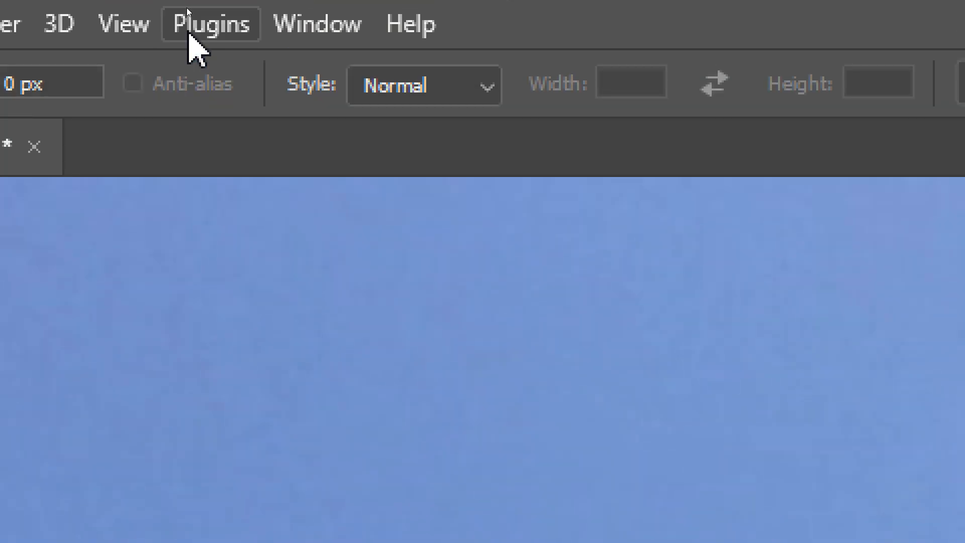
pyautogui.hotkey('ctrl', 'r')
pyautogui.hotkey('ctrl', 'r')
pyautogui.hotkey('ctrl', 'r')
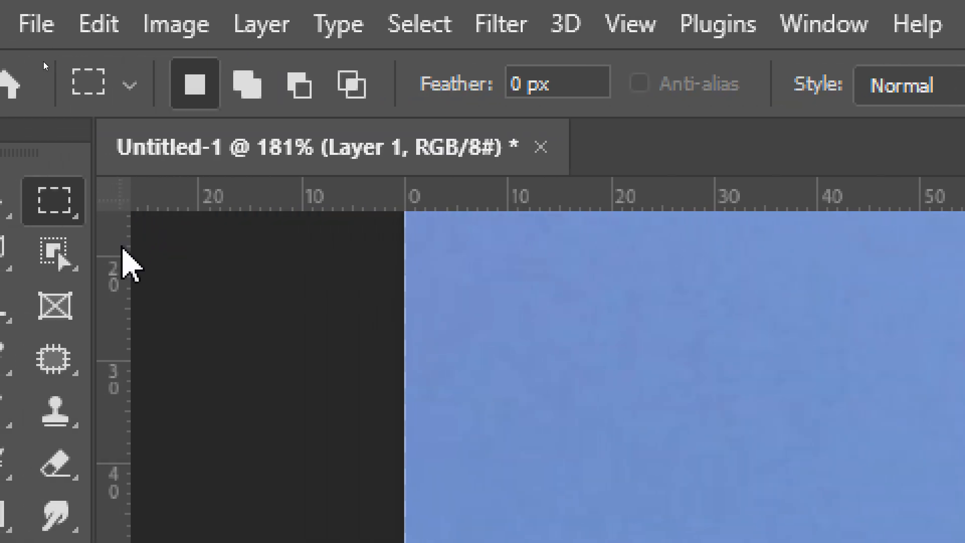
# Step: Add one vertical and one horizontal guide across the sky beside the building, and reposition both
pyautogui.moveTo(127, 251); pyautogui.dragTo(530, 276)
pyautogui.moveTo(732, 204); pyautogui.dragTo(694, 318)
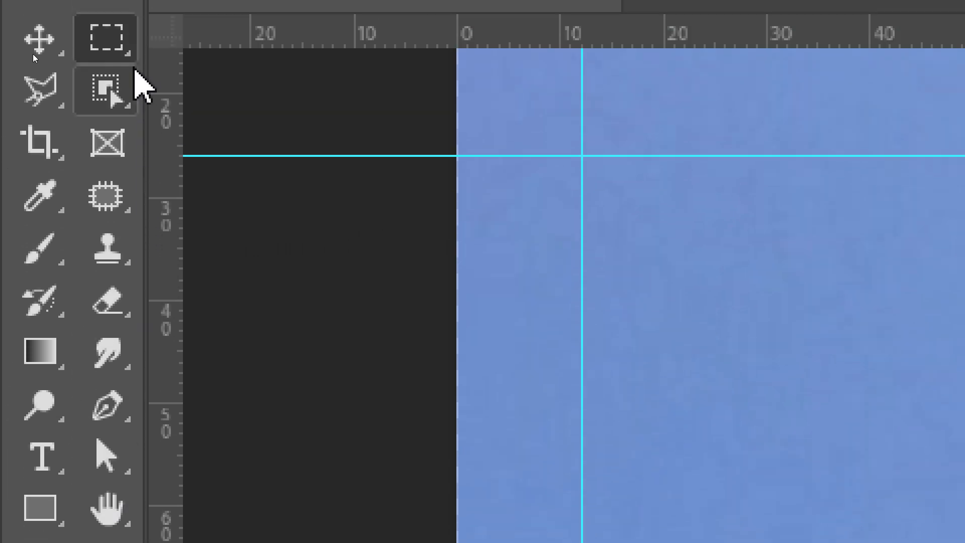
pyautogui.click(35, 72)
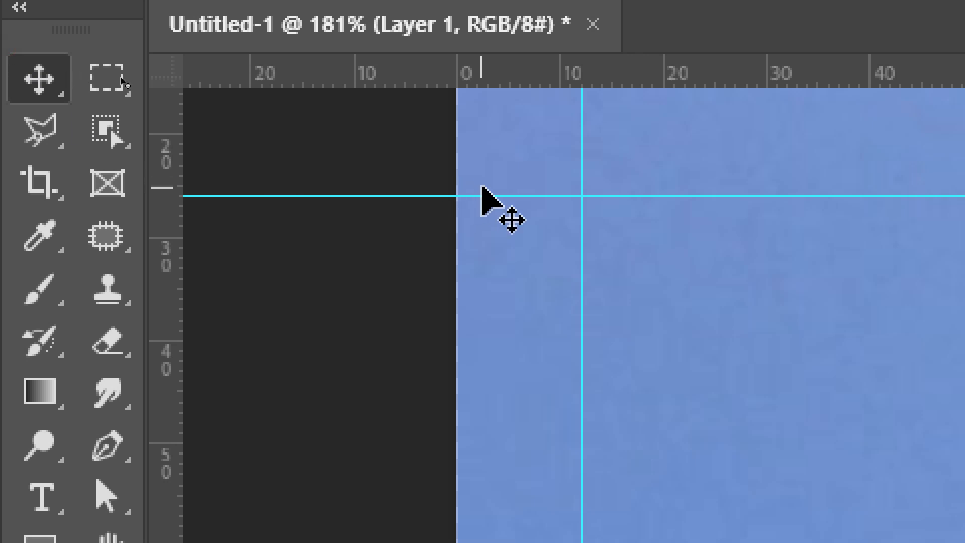
pyautogui.moveTo(485, 198); pyautogui.dragTo(511, 364)
pyautogui.moveTo(583, 249); pyautogui.dragTo(605, 241)
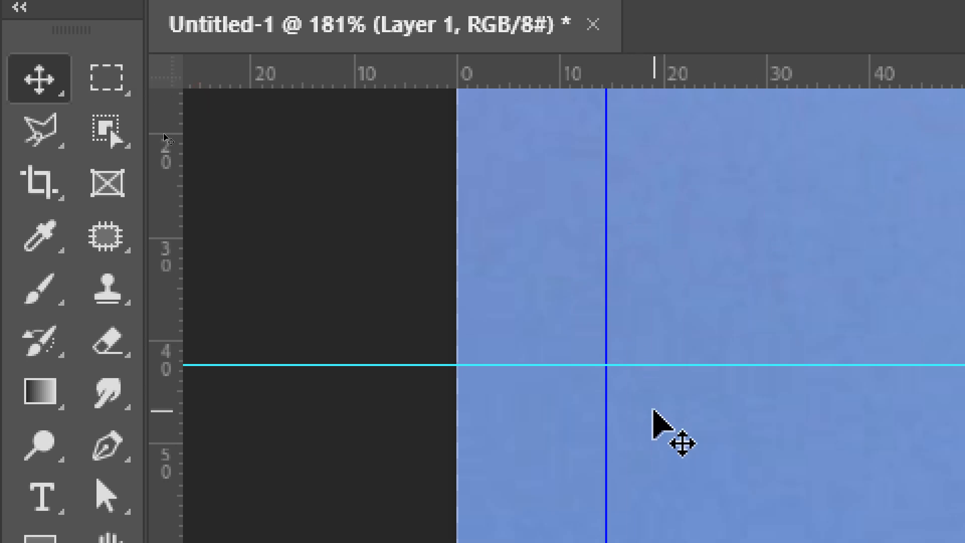
pyautogui.moveTo(670, 369); pyautogui.dragTo(689, 395)
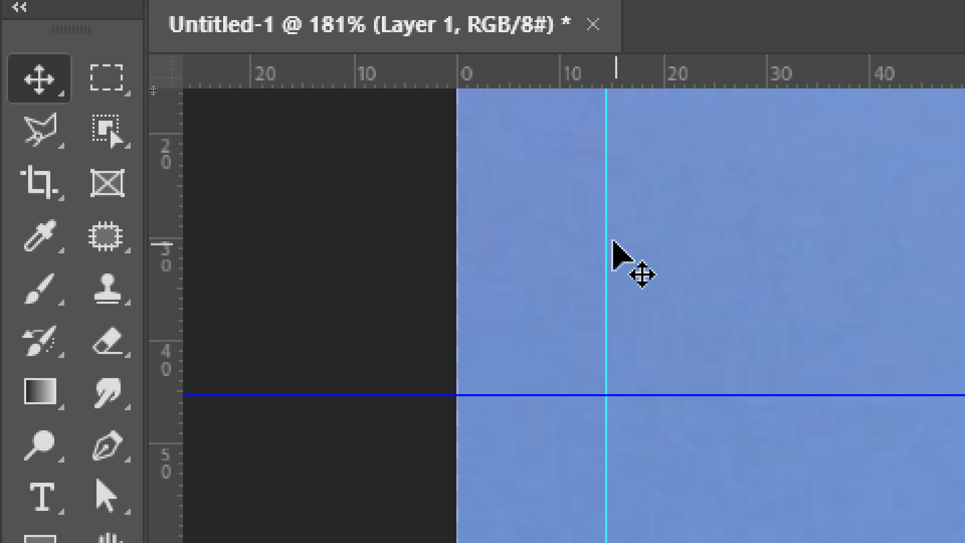
pyautogui.moveTo(610, 235); pyautogui.dragTo(758, 191)
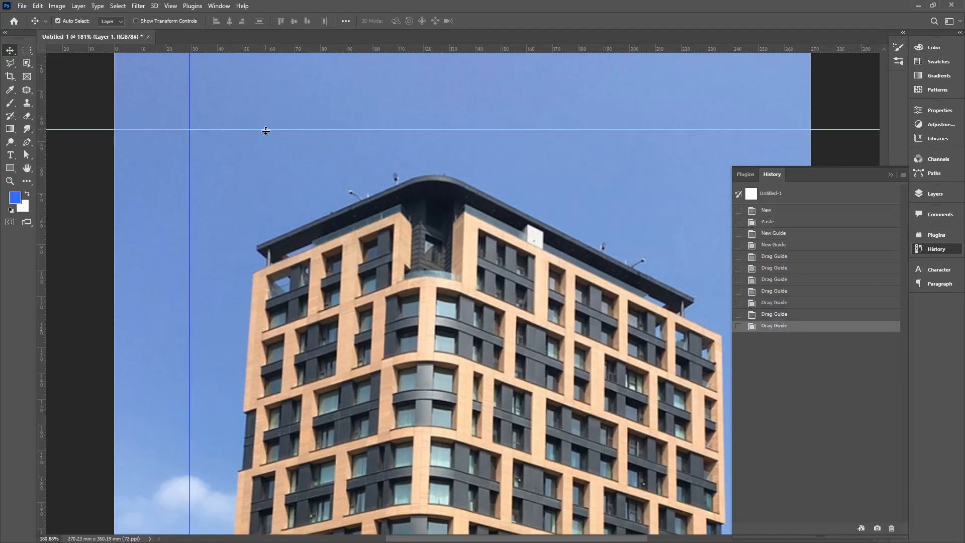
# Step: Delete the horizontal guide and move the vertical guide just outside the photo's left edge
pyautogui.click(266, 130)
pyautogui.press('Delete')
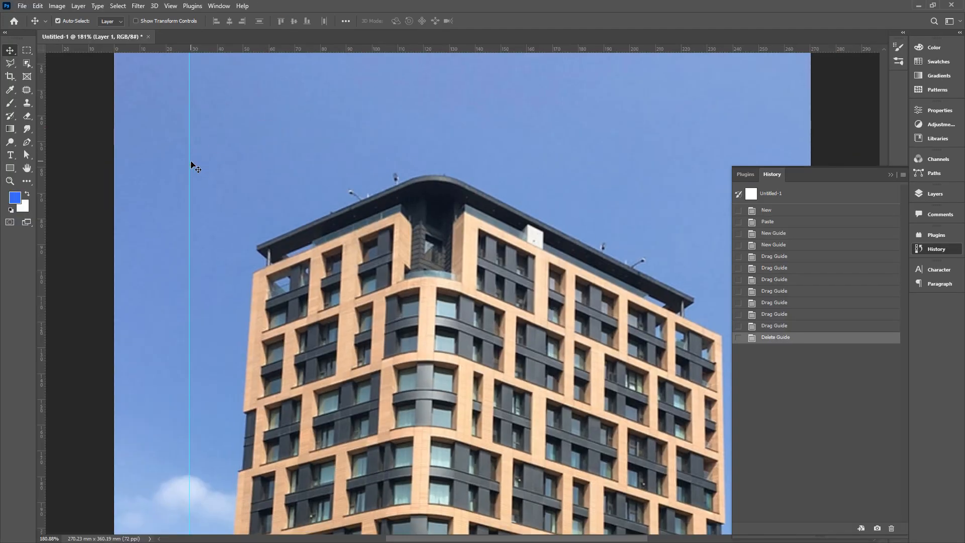
pyautogui.moveTo(190, 159); pyautogui.dragTo(94, 151)
# Step: Place vertical guides at the building's left side, right side and front corner, and a horizontal guide along the top of its roof
pyautogui.doubleClick(10, 181)
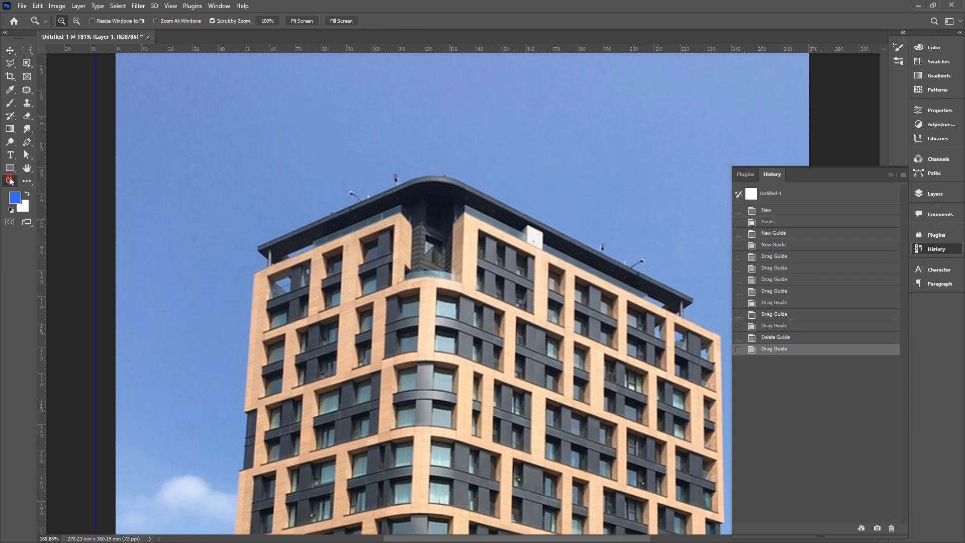
pyautogui.moveTo(363, 239); pyautogui.dragTo(234, 102)
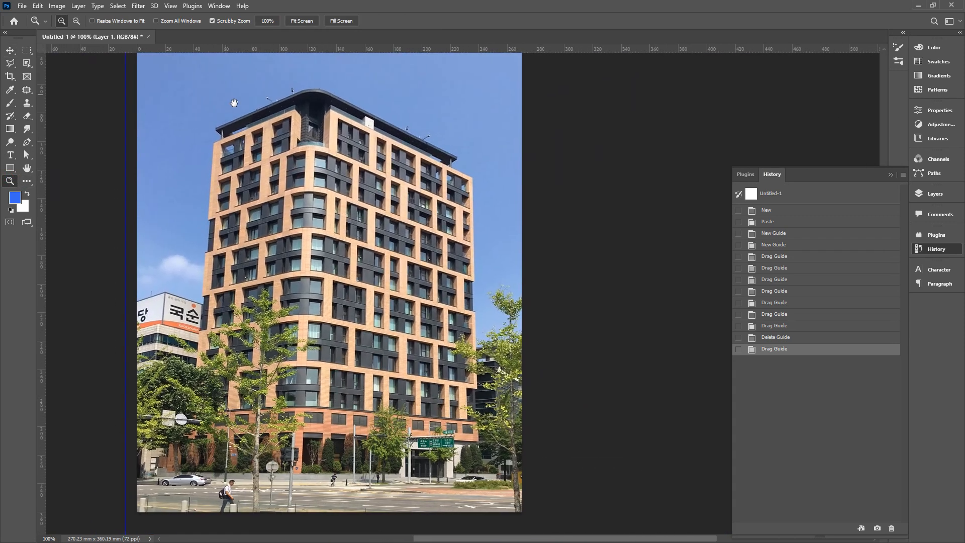
pyautogui.keyDown('alt'); pyautogui.click(396, 280); pyautogui.keyUp('alt')
pyautogui.hotkey('ctrl', '2')
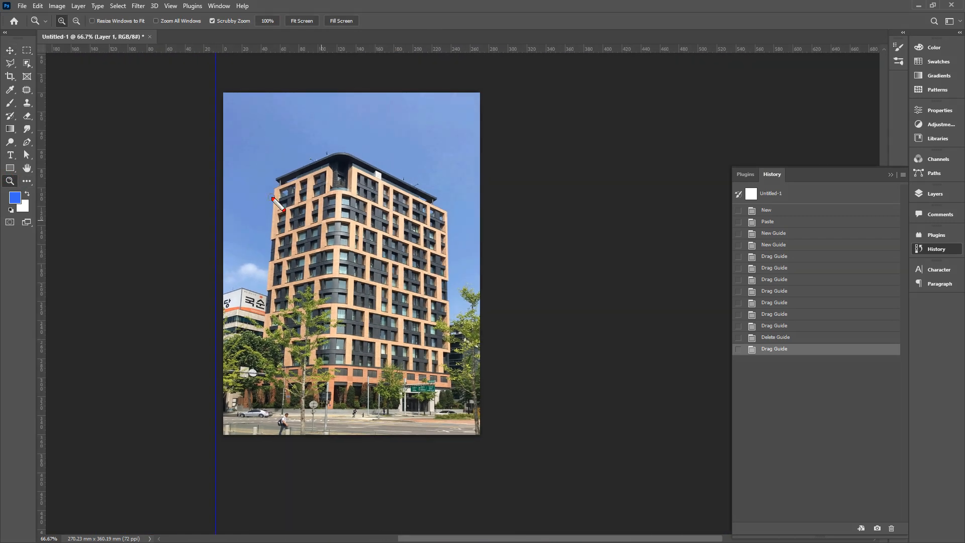
pyautogui.moveTo(241, 174)
pyautogui.mouseDown()
pyautogui.moveTo(259, 160)
pyautogui.moveTo(270, 183)
pyautogui.mouseUp()
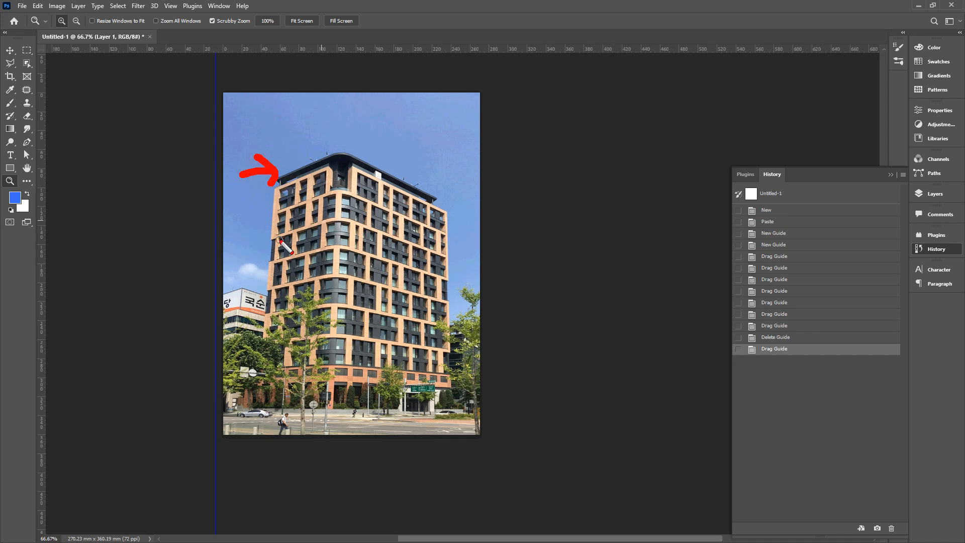
pyautogui.press('Escape')
pyautogui.press('v')
pyautogui.moveTo(215, 189); pyautogui.dragTo(260, 201)
pyautogui.moveTo(43, 175); pyautogui.dragTo(453, 212)
pyautogui.moveTo(362, 54); pyautogui.dragTo(362, 151)
pyautogui.moveTo(43, 242); pyautogui.dragTo(326, 259)
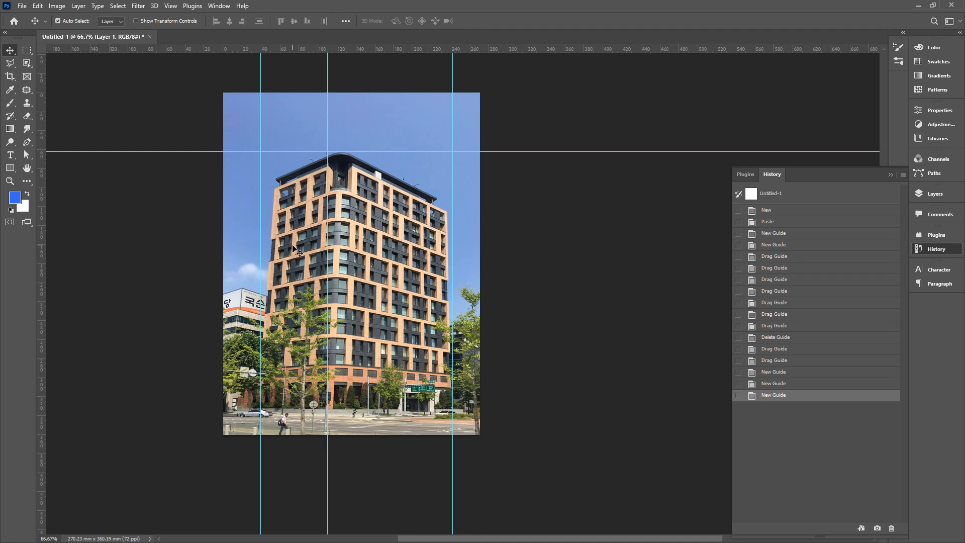
# Step: Distort the building layer by spreading its upper corners outward until the walls follow the vertical guides, raise its top edge, and apply the transform
pyautogui.press('F7')
pyautogui.moveTo(834, 259)
pyautogui.mouseDown()
pyautogui.moveTo(804, 258)
pyautogui.moveTo(800, 242)
pyautogui.moveTo(823, 240)
pyautogui.moveTo(821, 259)
pyautogui.mouseUp()
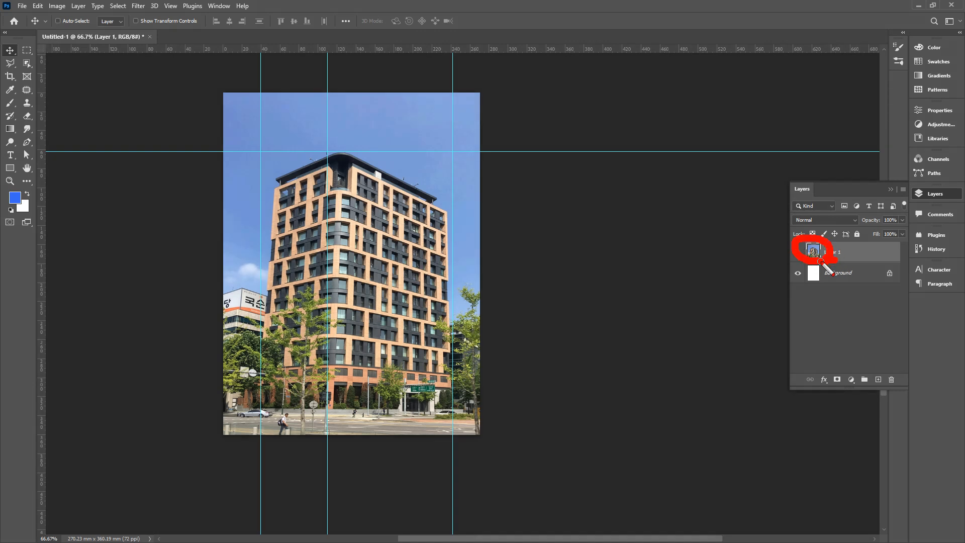
pyautogui.press('Escape')
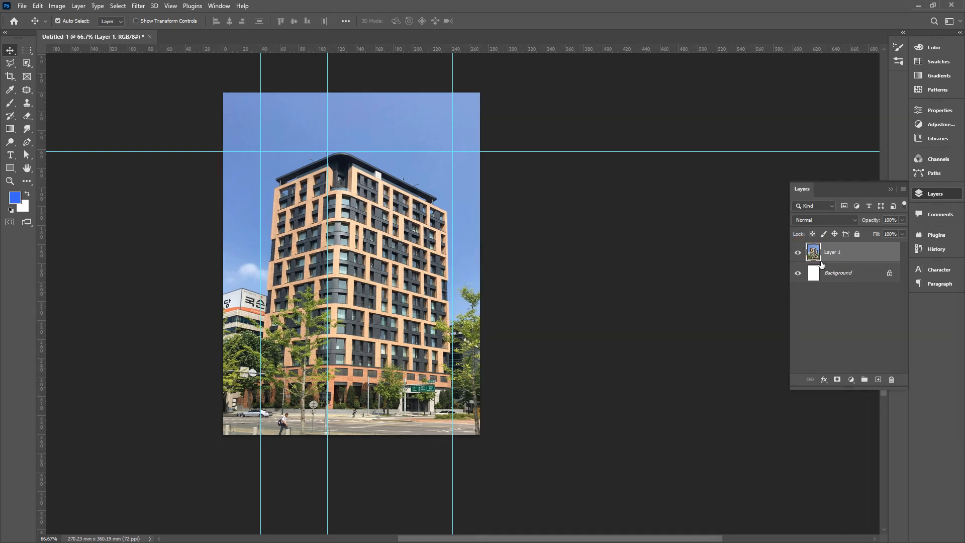
pyautogui.hotkey('ctrl', 't')
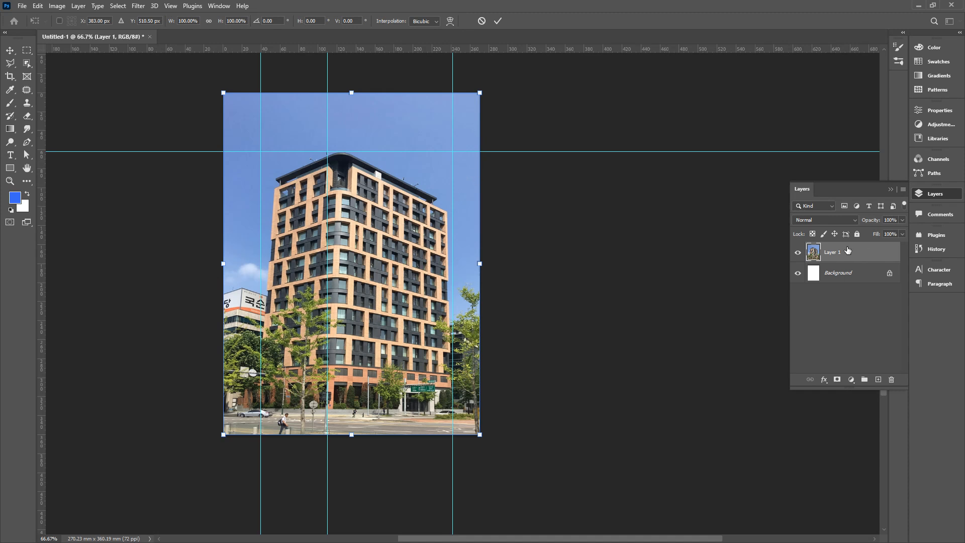
pyautogui.rightClick(396, 112)
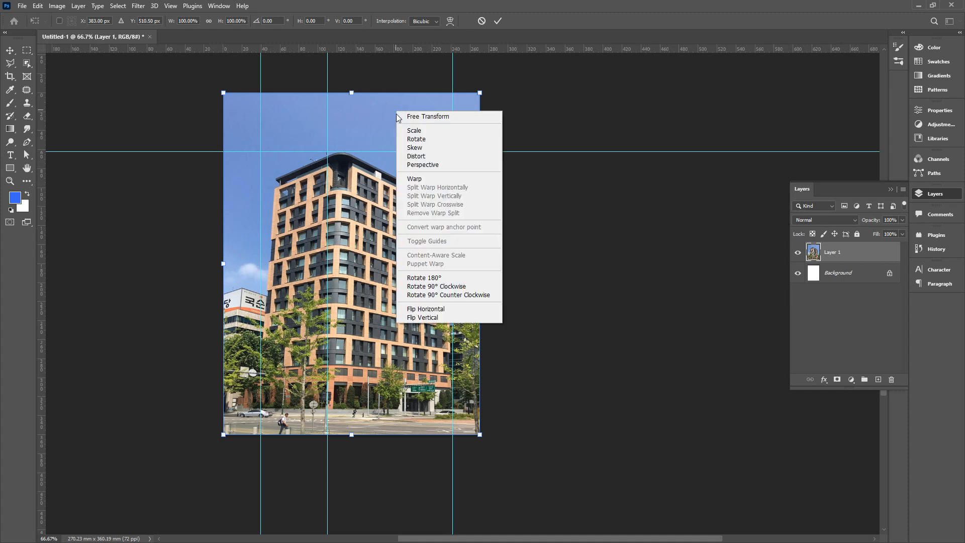
pyautogui.click(432, 156)
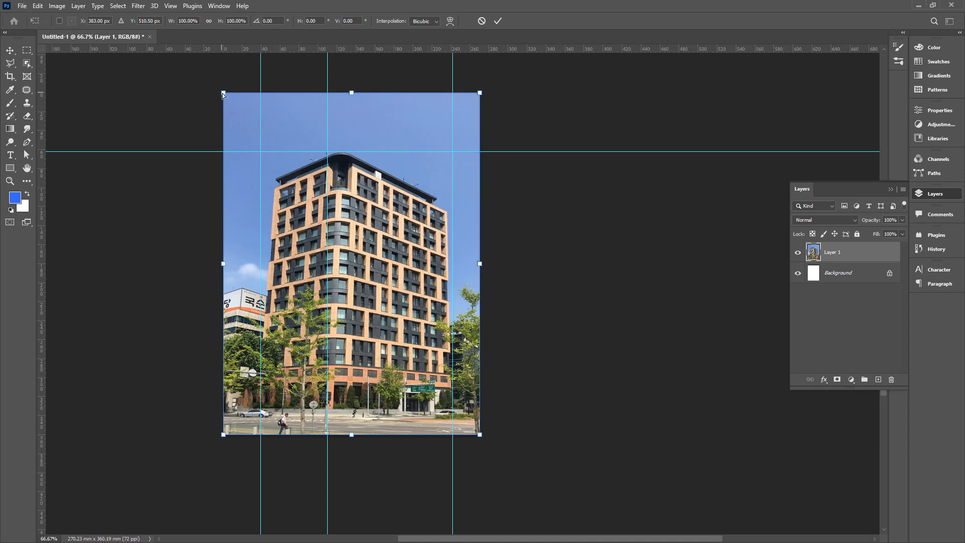
pyautogui.moveTo(223, 93); pyautogui.dragTo(199, 93)
pyautogui.moveTo(481, 93)
pyautogui.mouseDown()
pyautogui.moveTo(471, 98)
pyautogui.moveTo(495, 93)
pyautogui.mouseUp()
pyautogui.moveTo(199, 94); pyautogui.dragTo(191, 96)
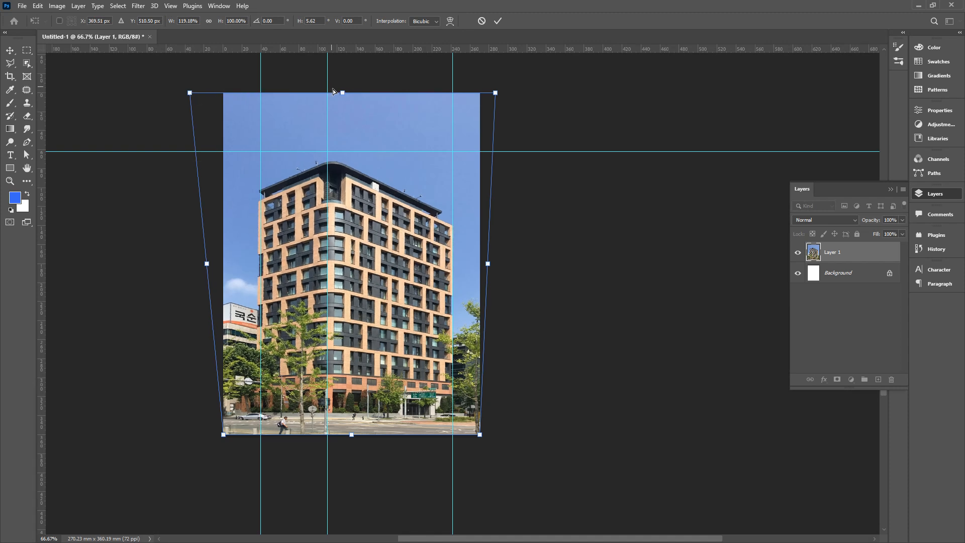
pyautogui.moveTo(344, 92); pyautogui.dragTo(344, 69)
pyautogui.press('Return')
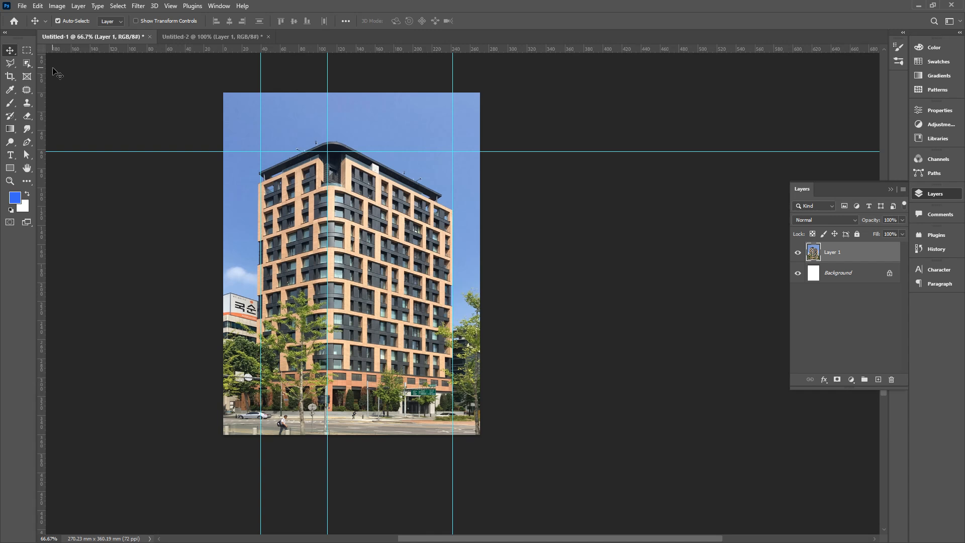
# Step: Switch to the Untitled-2 opera house photo and crop it with a counter-clockwise rotation that levels the shoreline with the horizontal guide
pyautogui.click(221, 37)
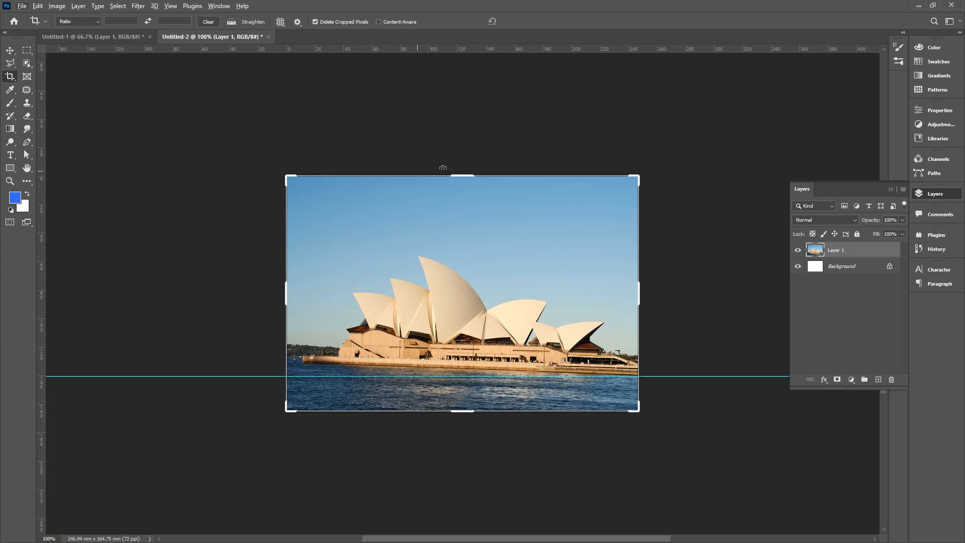
pyautogui.moveTo(289, 178)
pyautogui.mouseDown()
pyautogui.moveTo(321, 198)
pyautogui.moveTo(352, 197)
pyautogui.moveTo(300, 191)
pyautogui.mouseUp()
pyautogui.moveTo(269, 173); pyautogui.dragTo(386, 221)
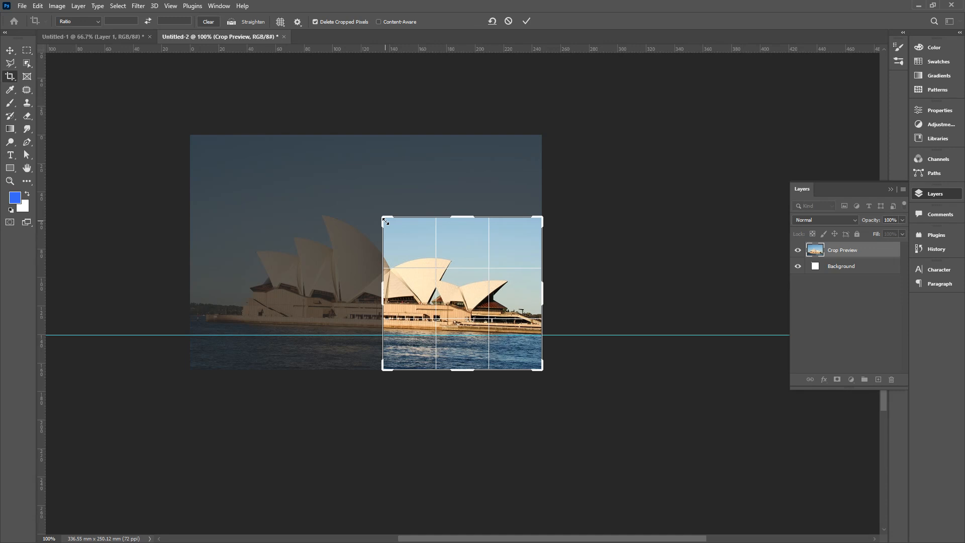
pyautogui.moveTo(385, 213); pyautogui.dragTo(289, 172)
pyautogui.moveTo(444, 232)
pyautogui.mouseDown()
pyautogui.moveTo(444, 248)
pyautogui.moveTo(439, 234)
pyautogui.mouseUp()
pyautogui.moveTo(653, 179); pyautogui.dragTo(649, 177)
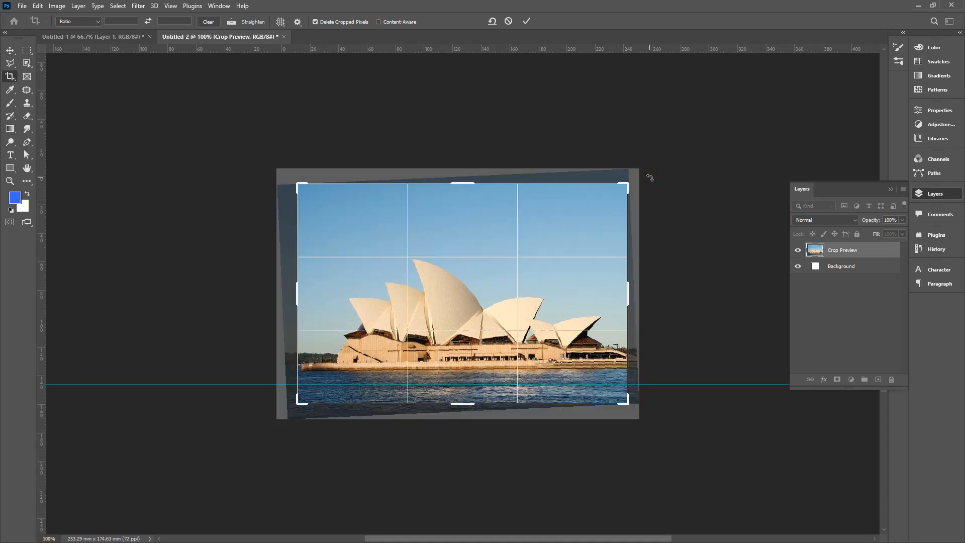
pyautogui.press('Return')
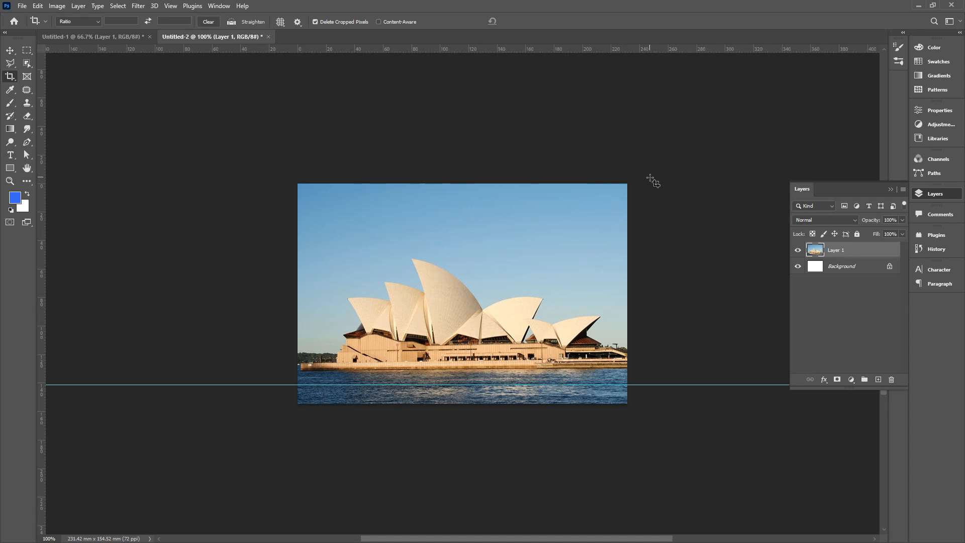
# Step: Crop the opera house photo again with a slight additional rotation to fine-tune its horizon
pyautogui.click(10, 76)
pyautogui.moveTo(652, 171); pyautogui.dragTo(655, 171)
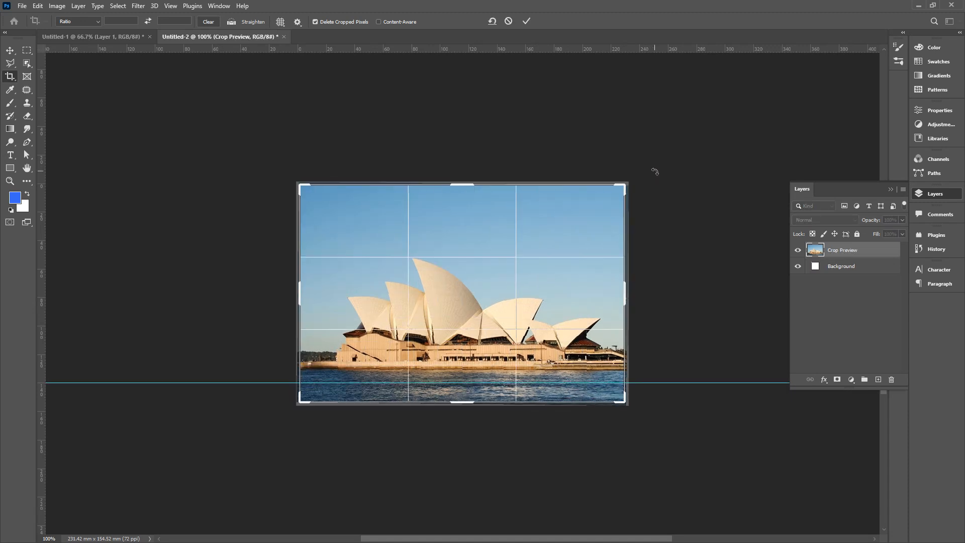
pyautogui.press('Return')
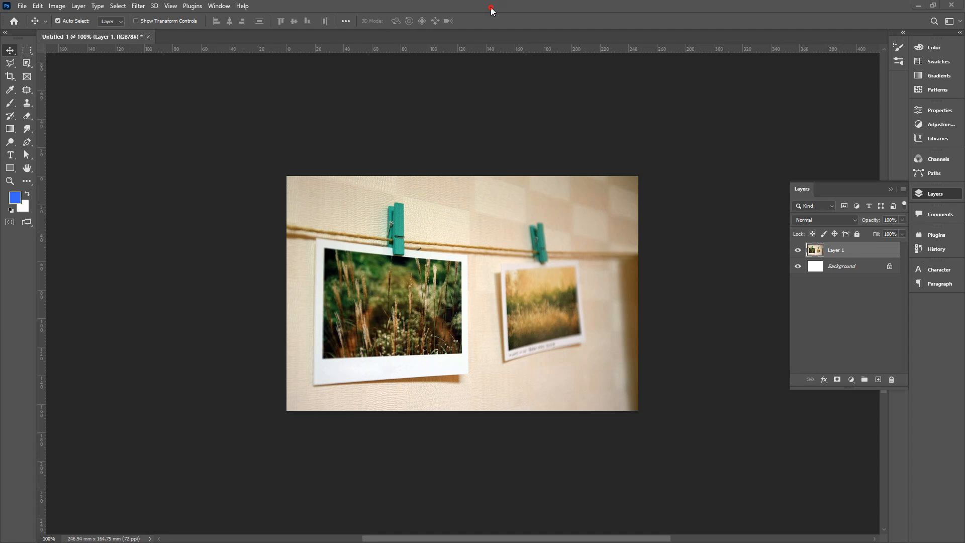
# Step: Create a new document with the preset settings and paste the group photo on the pier into it
pyautogui.hotkey('ctrl', 'n')
pyautogui.press('Return')
pyautogui.hotkey('ctrl', 'v')
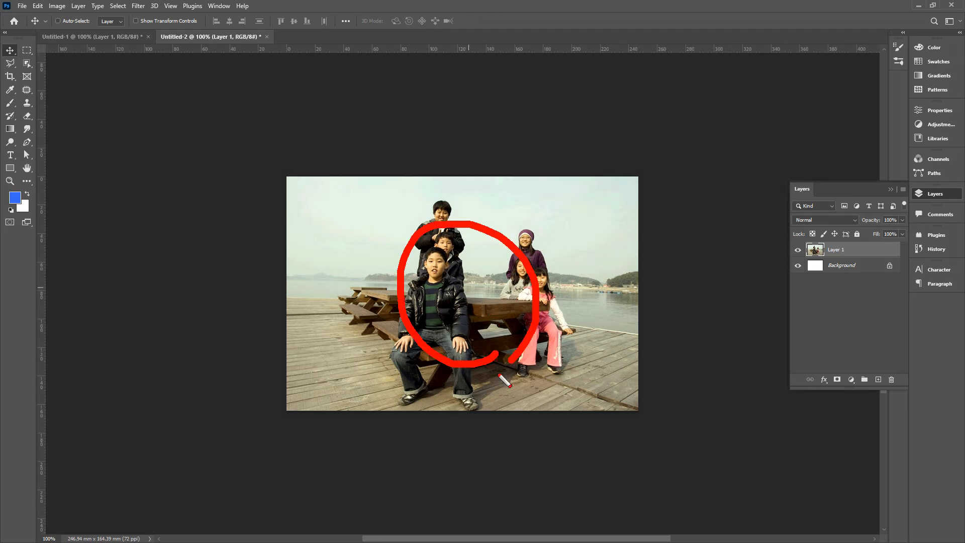
# Step: Detach the Untitled-2 group photo into a floating window beside the hanging prints in Untitled-1
pyautogui.click(118, 41)
pyautogui.moveTo(422, 343)
pyautogui.mouseDown()
pyautogui.moveTo(299, 251)
pyautogui.moveTo(395, 320)
pyautogui.moveTo(377, 351)
pyautogui.mouseUp()
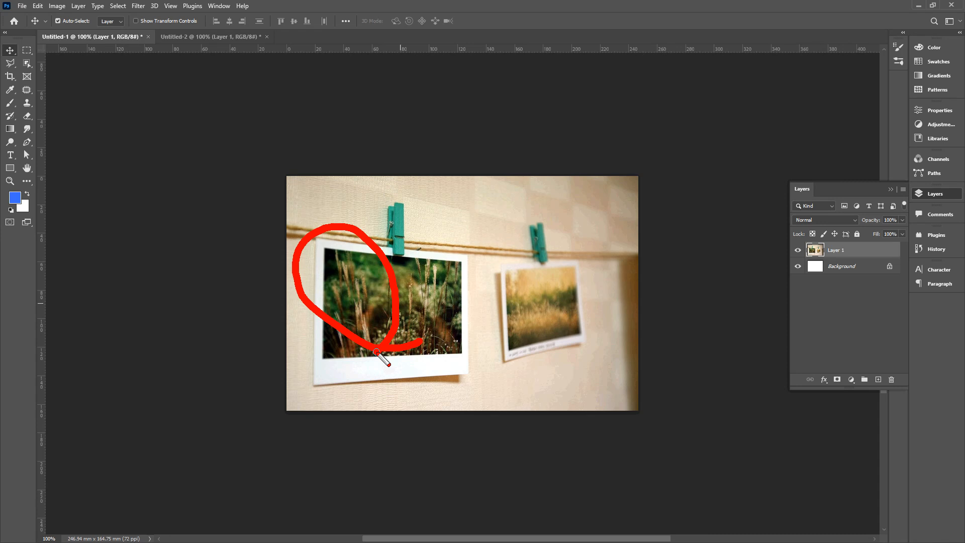
pyautogui.moveTo(218, 37)
pyautogui.mouseDown()
pyautogui.moveTo(339, 63)
pyautogui.moveTo(512, 61)
pyautogui.mouseUp()
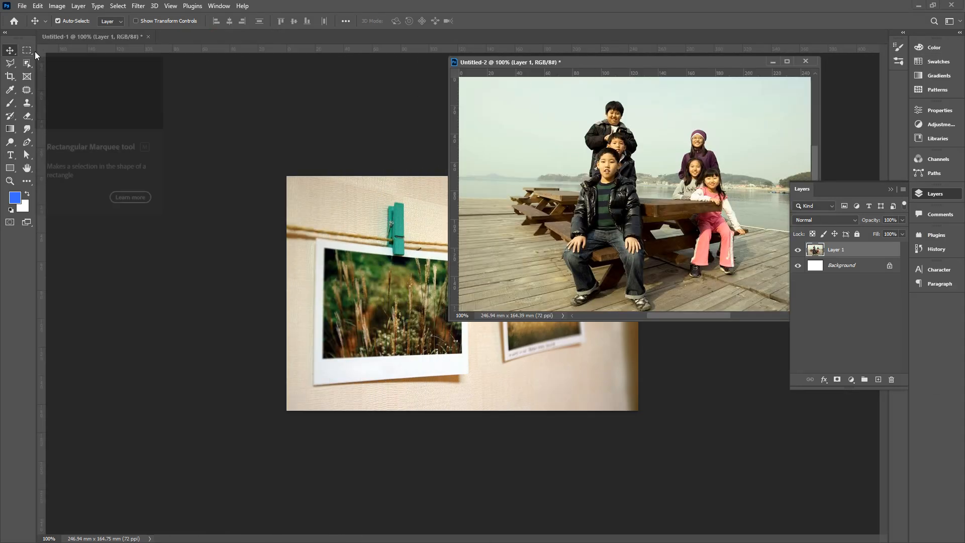
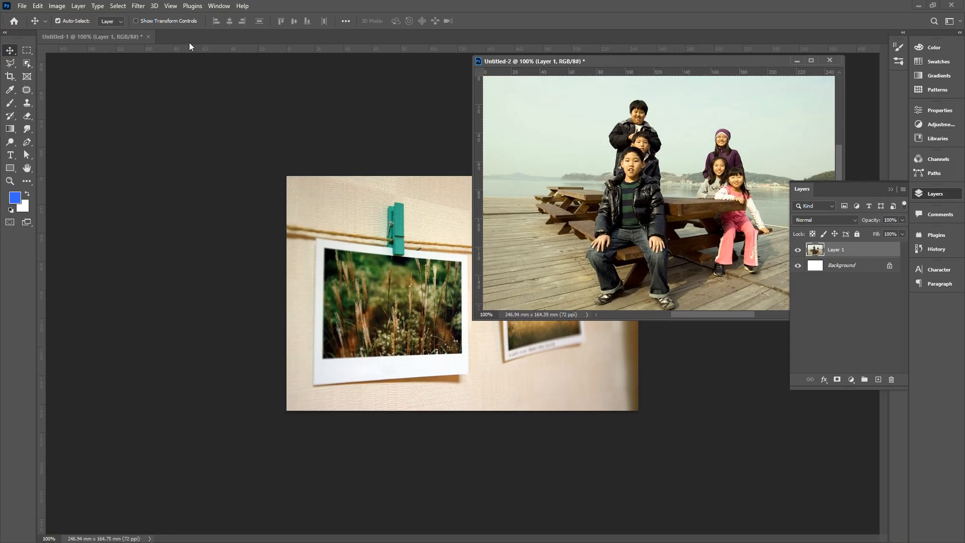
pyautogui.moveTo(570, 62); pyautogui.dragTo(596, 60)
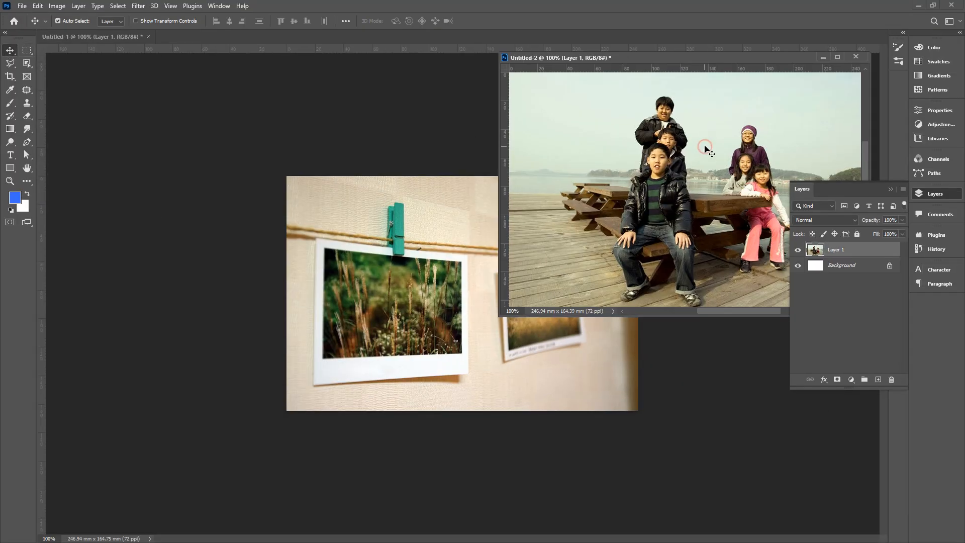
# Step: Try copying the group photo from the floating window onto the hanging prints image with the Move tool, and undo it
pyautogui.moveTo(922, 191); pyautogui.dragTo(631, 276)
pyautogui.moveTo(485, 211); pyautogui.dragTo(379, 262)
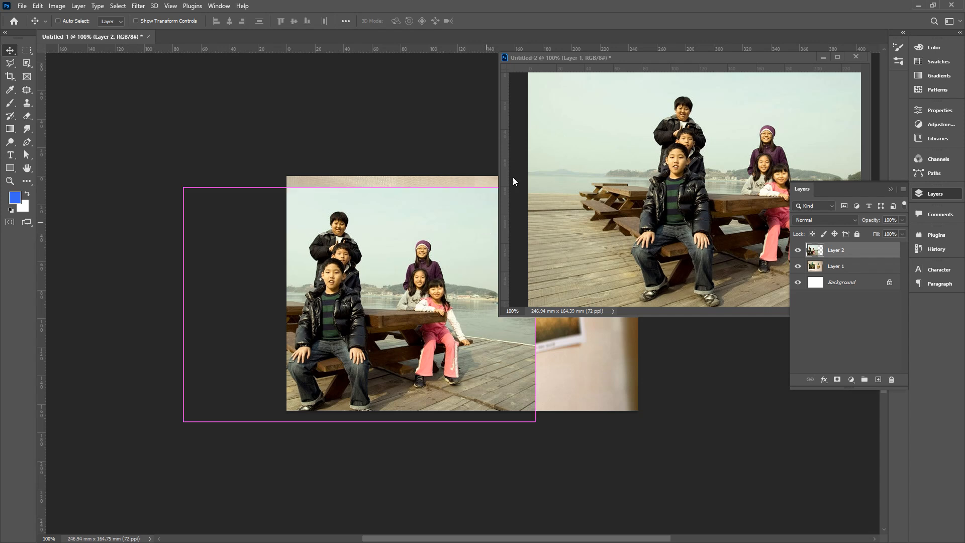
pyautogui.hotkey('ctrl', 'z')
# Step: Copy the group photo from Untitled-2 into Untitled-1 as a new layer above the hanging prints, and undo the last repositioning of it
pyautogui.click(648, 135)
pyautogui.moveTo(727, 173); pyautogui.dragTo(328, 250)
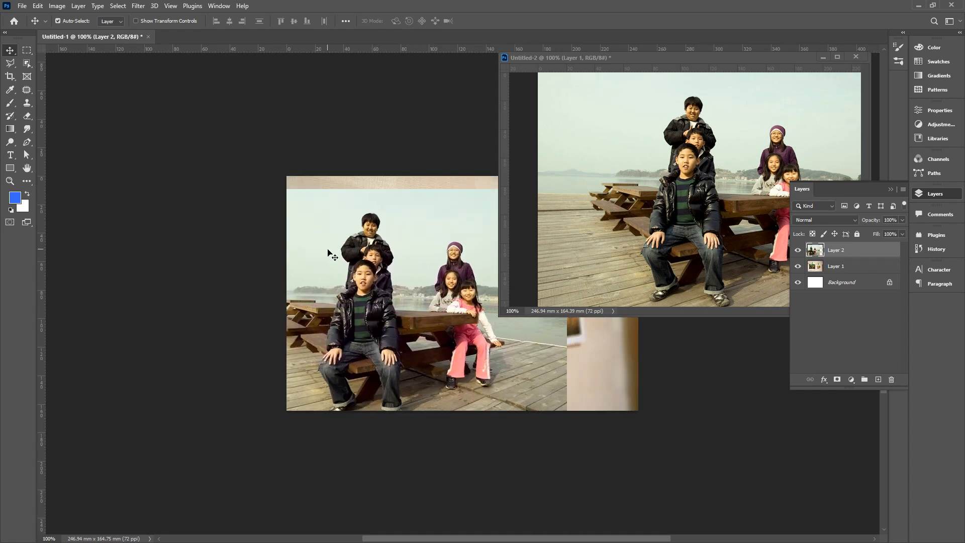
pyautogui.hotkey('ctrl', 'z')
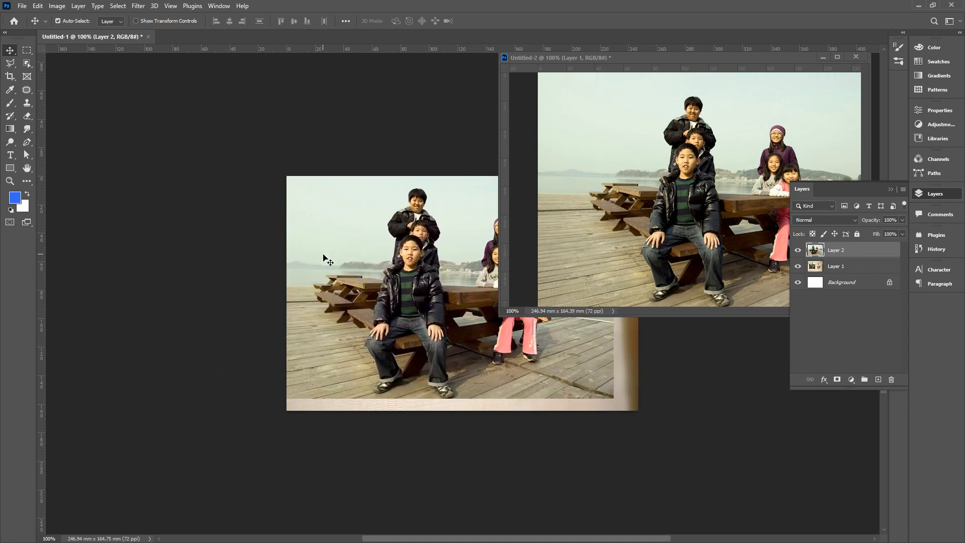
# Step: Undo the family photo's placement in Untitled-1 and try to duplicate a layer within that same document
pyautogui.hotkey('ctrl', 'z')
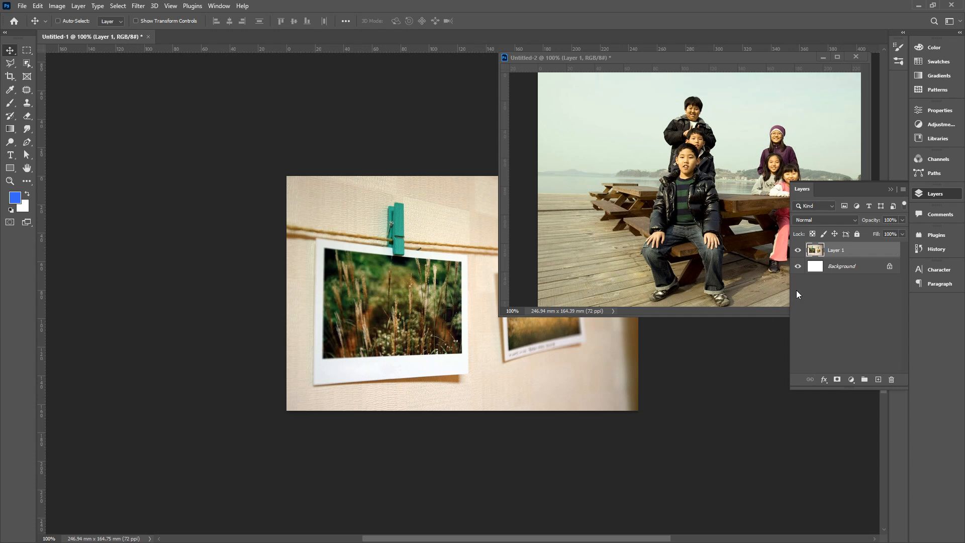
pyautogui.moveTo(831, 268)
pyautogui.mouseDown()
pyautogui.moveTo(788, 248)
pyautogui.moveTo(838, 252)
pyautogui.moveTo(527, 286)
pyautogui.moveTo(382, 287)
pyautogui.mouseUp()
pyautogui.press('Escape')
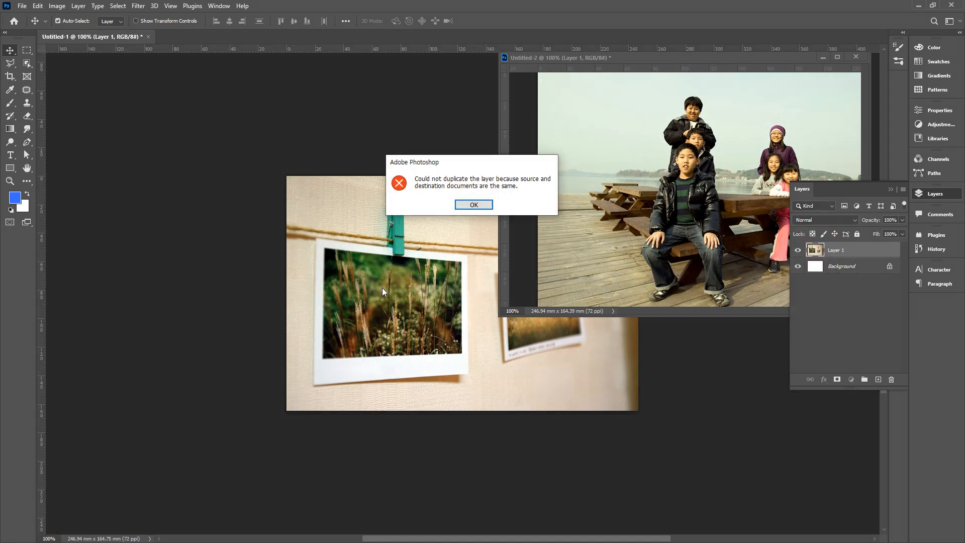
pyautogui.click(486, 205)
# Step: Try duplicating the family photo layer from Untitled-2 into Untitled-1 twice, undoing each copy
pyautogui.click(661, 249)
pyautogui.moveTo(816, 248); pyautogui.dragTo(374, 254)
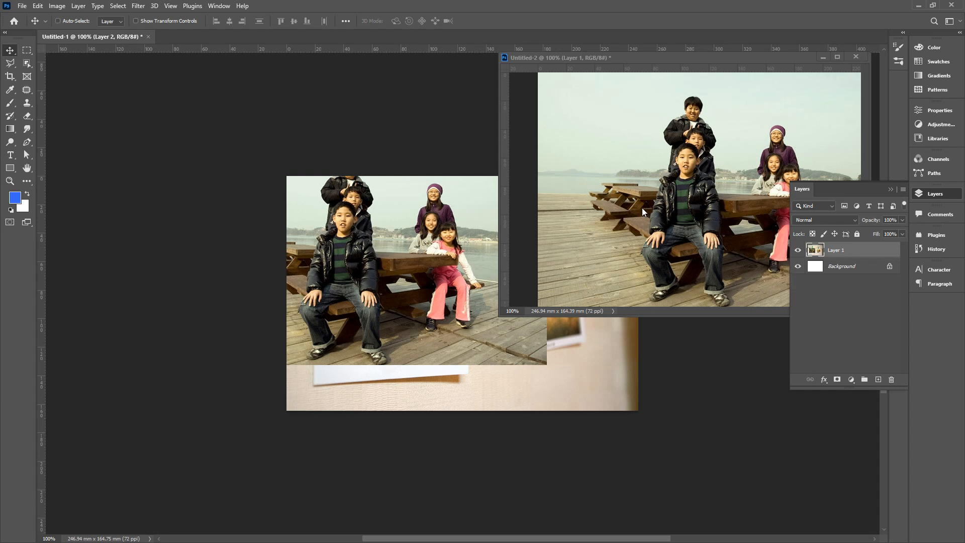
pyautogui.hotkey('ctrl', 'z')
pyautogui.click(727, 195)
pyautogui.moveTo(838, 250); pyautogui.dragTo(423, 245)
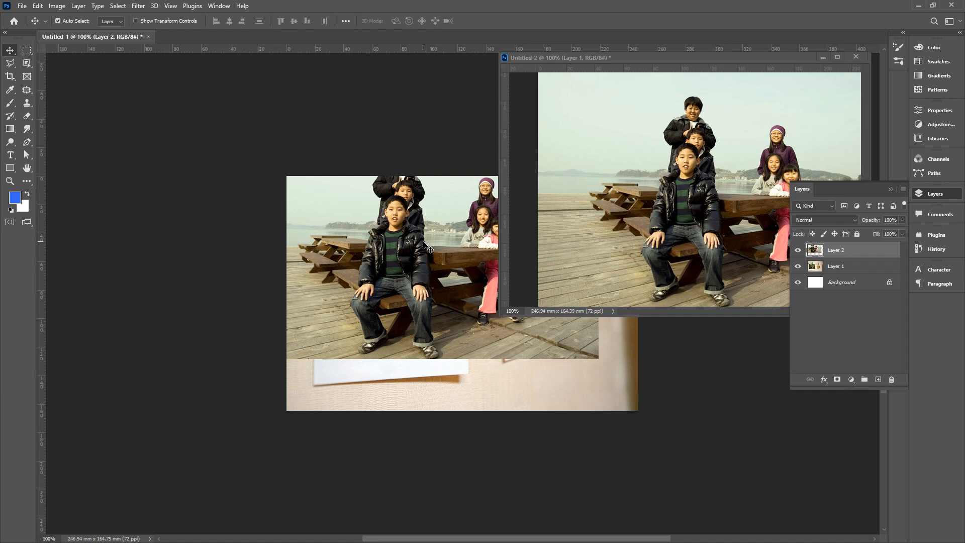
pyautogui.hotkey('ctrl', 'z')
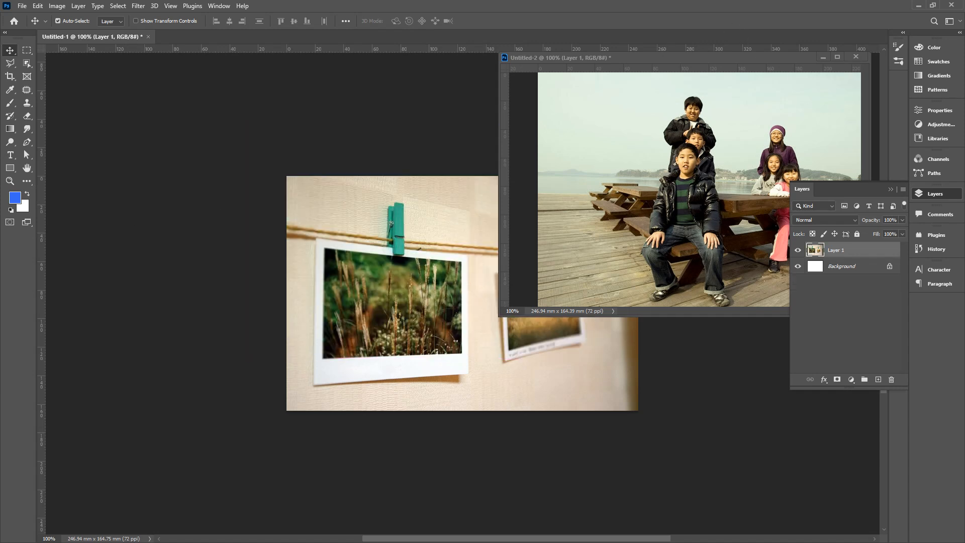
# Step: Copy the family photo from the web page in the browser and paste it into Untitled-1 in Photoshop
pyautogui.moveTo(0, 28); pyautogui.dragTo(324, 25)
pyautogui.rightClick(271, 256)
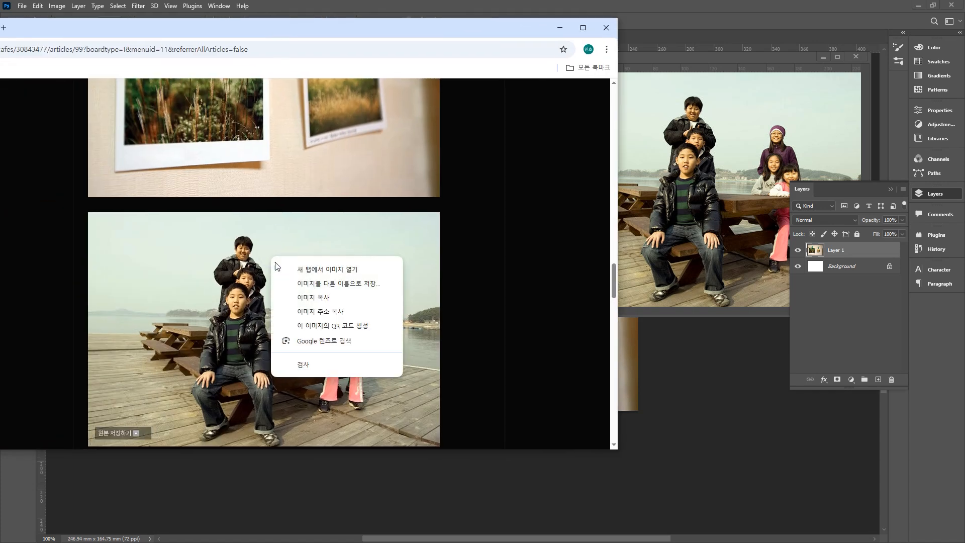
pyautogui.click(302, 299)
pyautogui.moveTo(348, 28); pyautogui.dragTo(0, 95)
pyautogui.hotkey('ctrl', 'v')
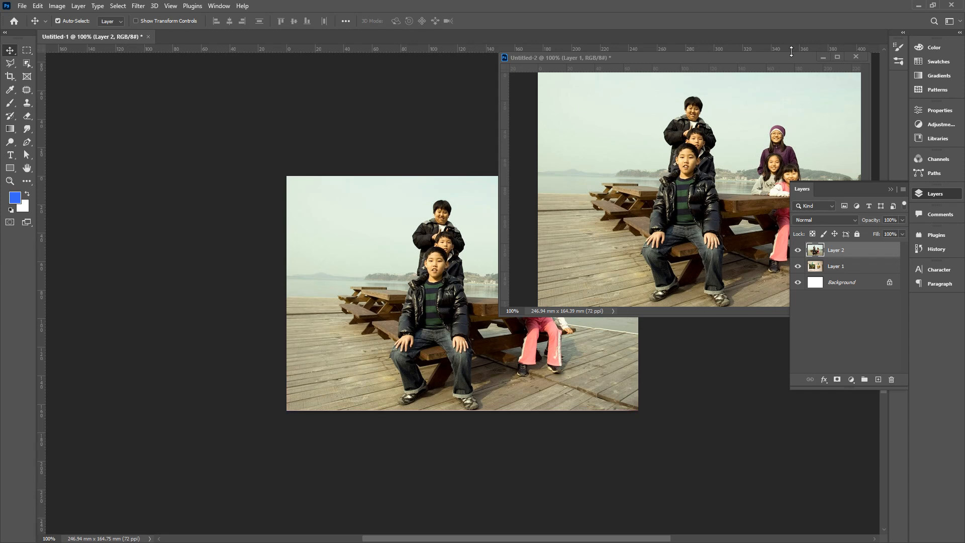
# Step: Move the floating Untitled-2 document aside and close it
pyautogui.moveTo(713, 59); pyautogui.dragTo(366, 77)
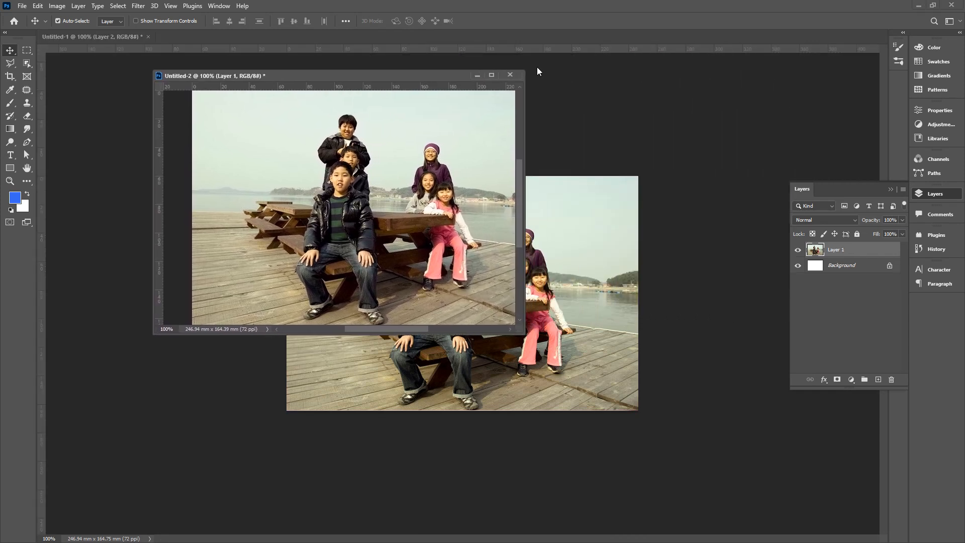
pyautogui.moveTo(495, 81); pyautogui.dragTo(321, 77)
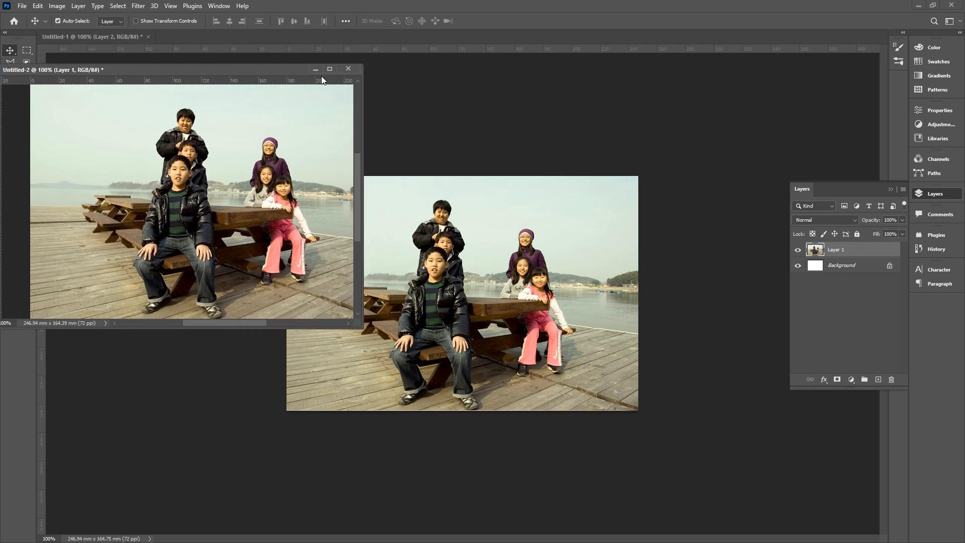
pyautogui.click(349, 69)
pyautogui.click(479, 206)
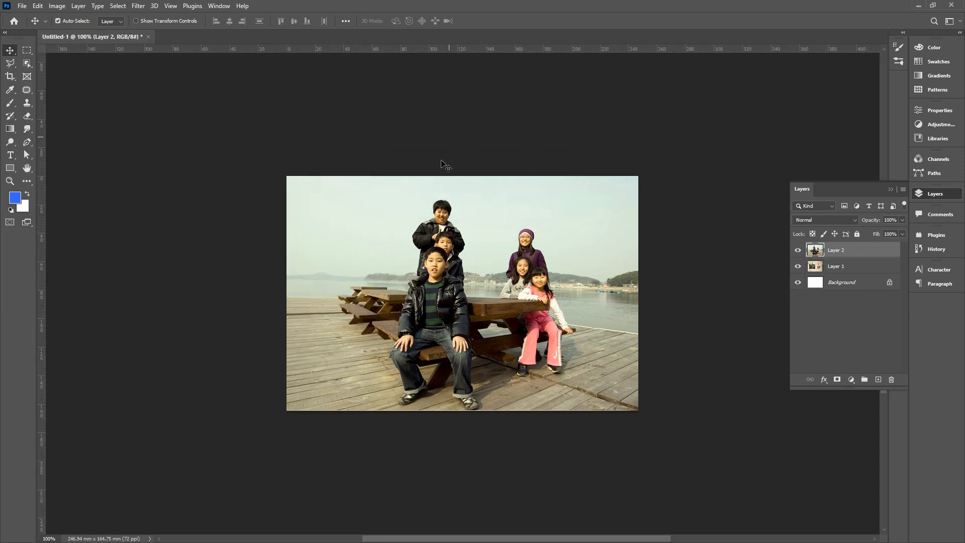
# Step: Shift the family photo on Layer 2 down and to the right, exposing the hanging photo frame on Layer 1
pyautogui.moveTo(496, 293); pyautogui.dragTo(591, 357)
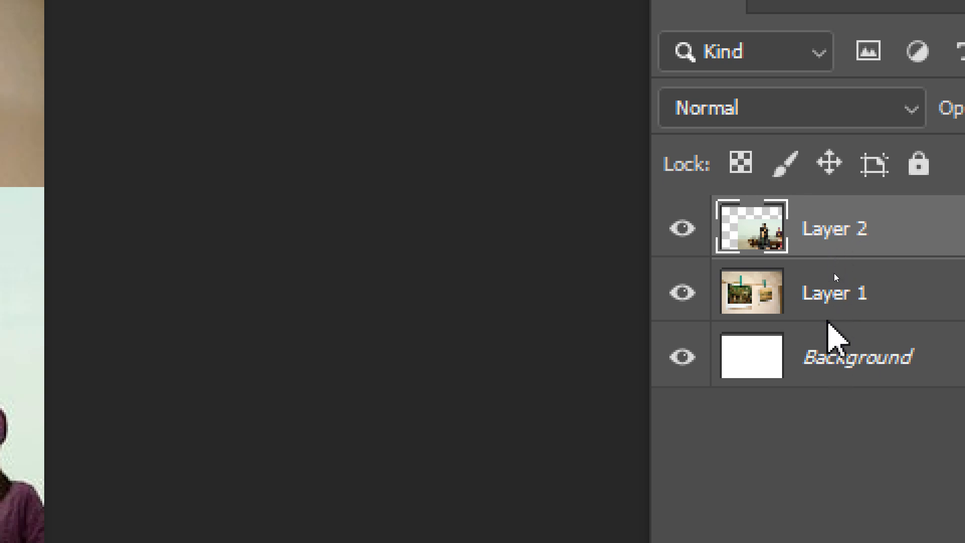
pyautogui.click(801, 299)
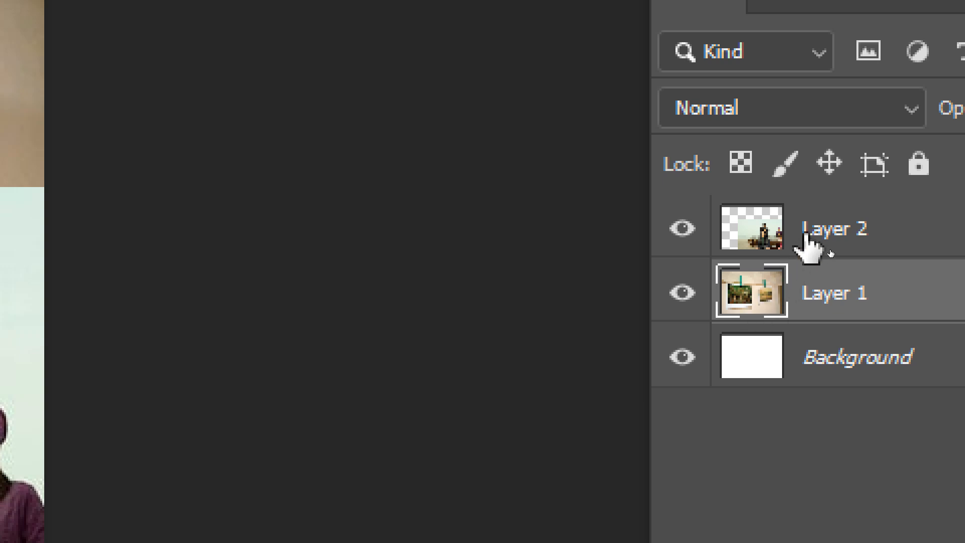
pyautogui.click(826, 228)
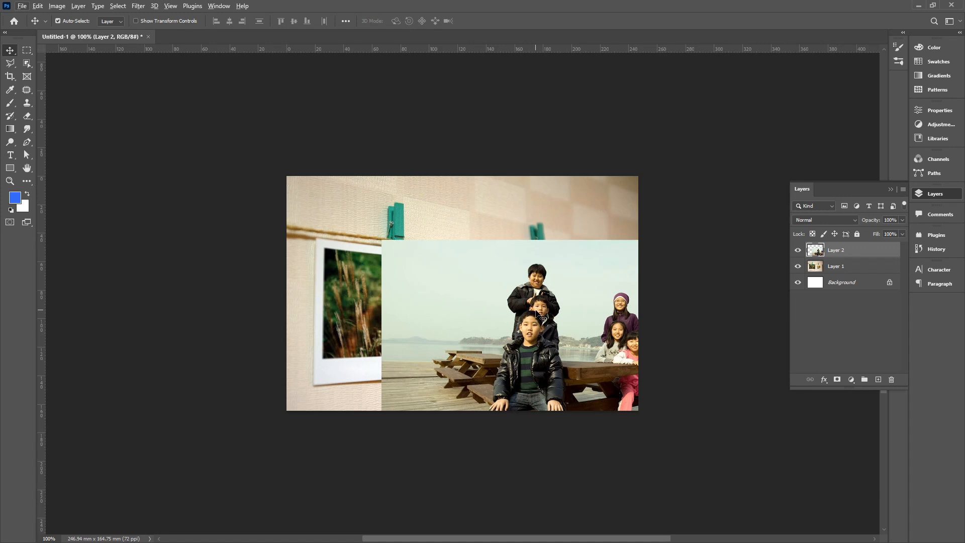
pyautogui.moveTo(553, 304)
pyautogui.mouseDown()
pyautogui.moveTo(513, 265)
pyautogui.moveTo(515, 307)
pyautogui.moveTo(523, 244)
pyautogui.moveTo(520, 304)
pyautogui.moveTo(522, 243)
pyautogui.moveTo(558, 291)
pyautogui.mouseUp()
# Step: Select Layer 1, then pick up the family photo on Layer 2 and move it back toward the canvas's upper-left corner
pyautogui.click(832, 266)
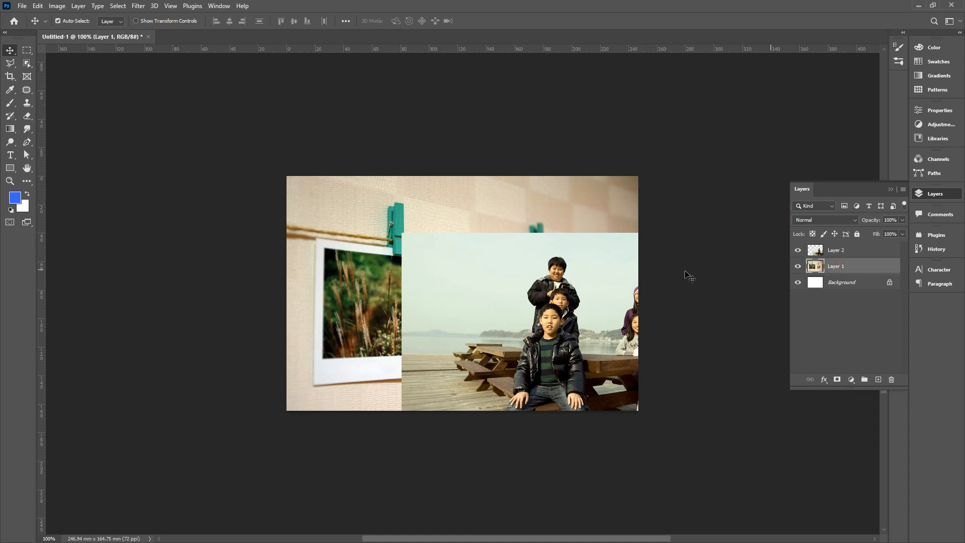
pyautogui.moveTo(352, 274)
pyautogui.mouseDown()
pyautogui.moveTo(322, 240)
pyautogui.moveTo(383, 316)
pyautogui.moveTo(382, 251)
pyautogui.moveTo(357, 277)
pyautogui.mouseUp()
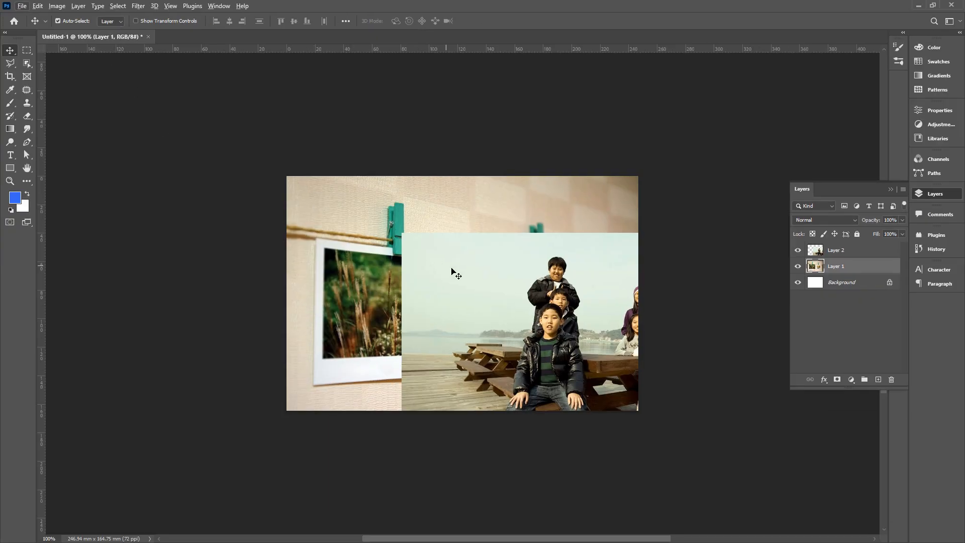
pyautogui.moveTo(502, 282); pyautogui.dragTo(357, 209)
pyautogui.moveTo(440, 269); pyautogui.dragTo(377, 244)
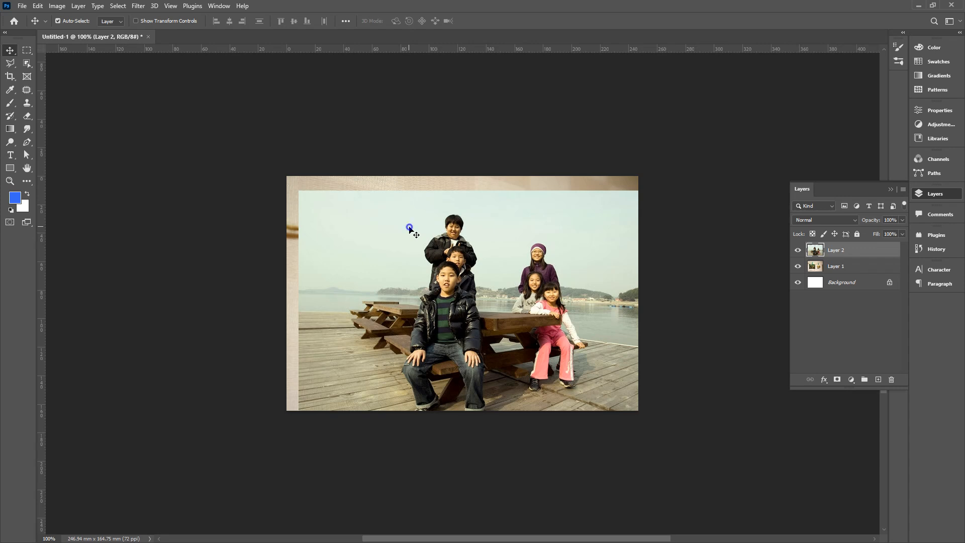
pyautogui.rightClick(409, 227)
pyautogui.click(368, 227)
pyautogui.press('ctrl')
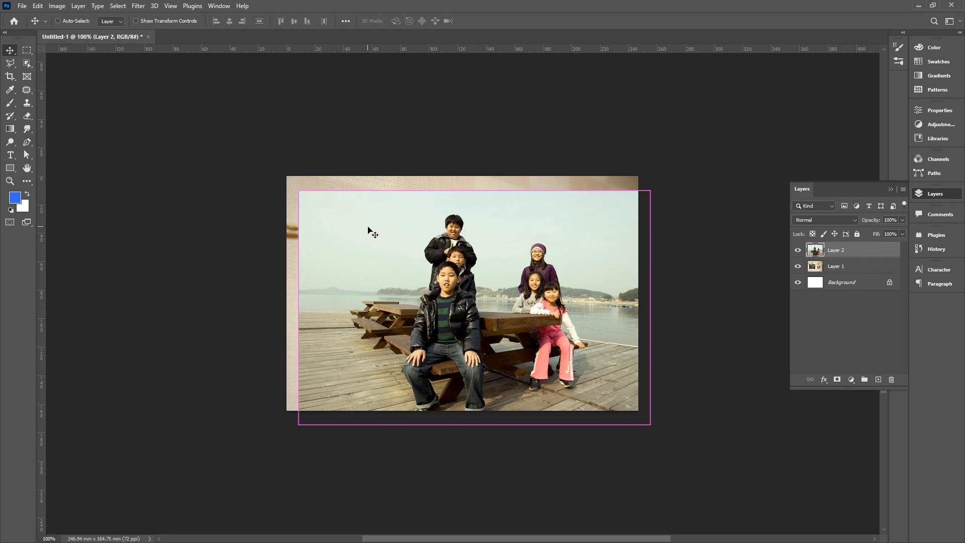
# Step: Distort the family photo with Free Transform so its four corners match the picture area of the larger hanging polaroid
pyautogui.click(38, 6)
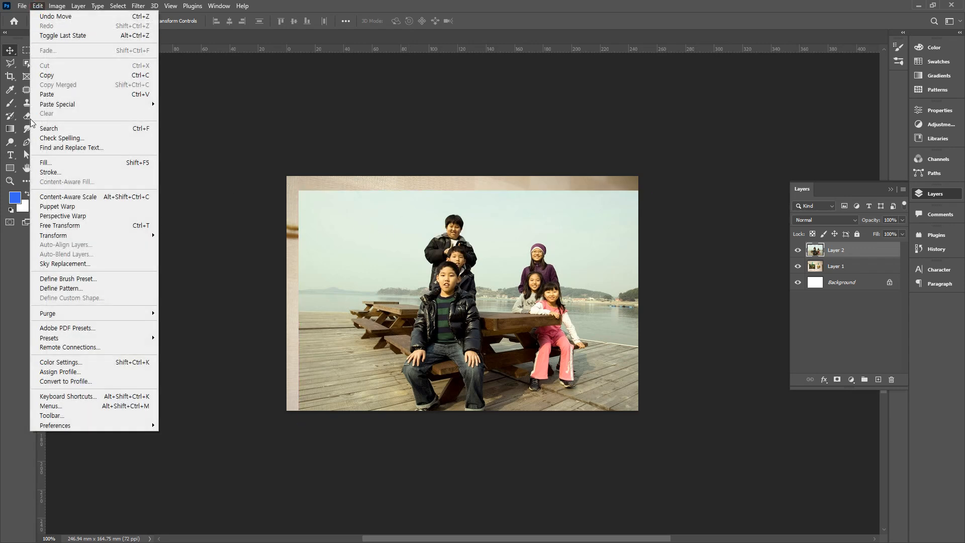
pyautogui.click(70, 225)
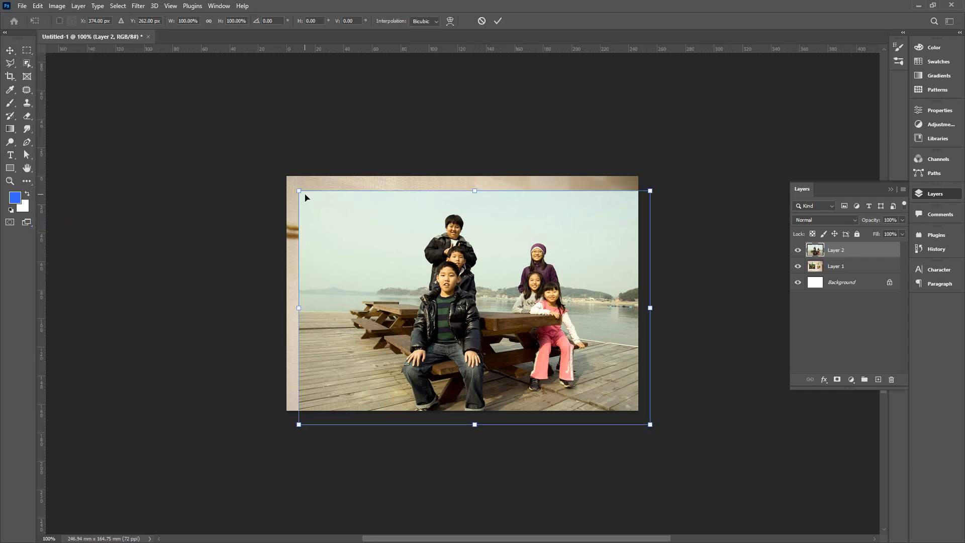
pyautogui.rightClick(322, 206)
pyautogui.click(369, 253)
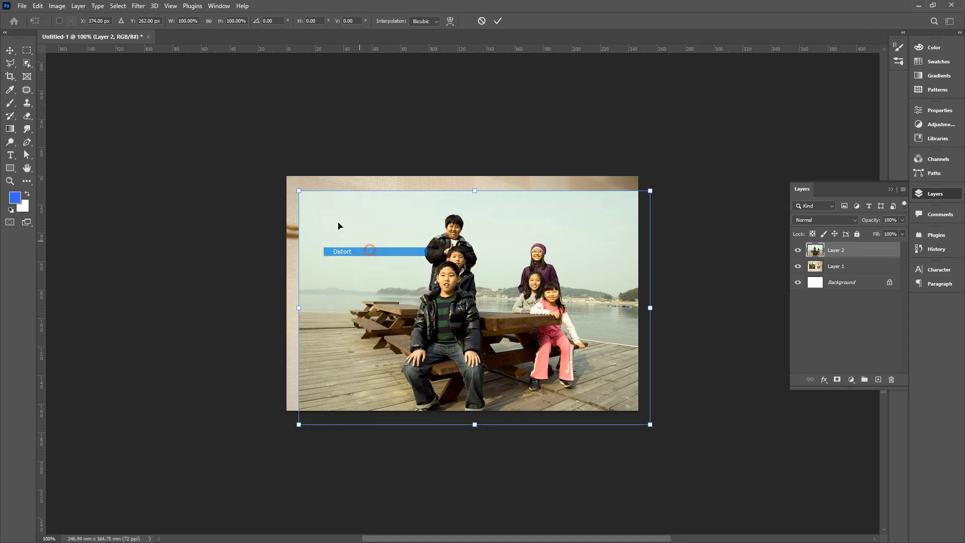
pyautogui.moveTo(299, 191); pyautogui.dragTo(325, 247)
pyautogui.moveTo(650, 192); pyautogui.dragTo(463, 263)
pyautogui.moveTo(650, 426); pyautogui.dragTo(461, 353)
pyautogui.moveTo(298, 426); pyautogui.dragTo(324, 358)
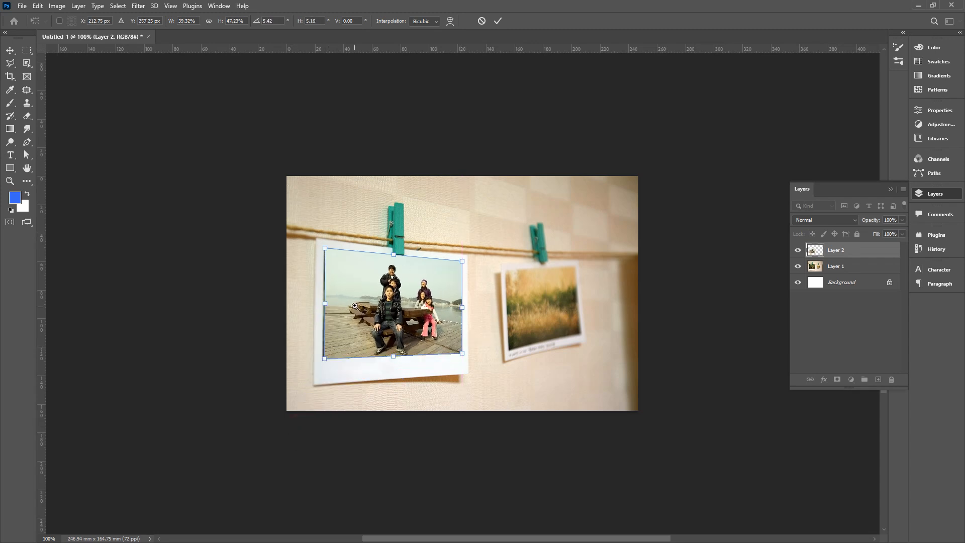
# Step: Fine-tune the distorted photo's four corners to cover the polaroid's picture edges and commit the transform
pyautogui.scroll(3, 355, 306)
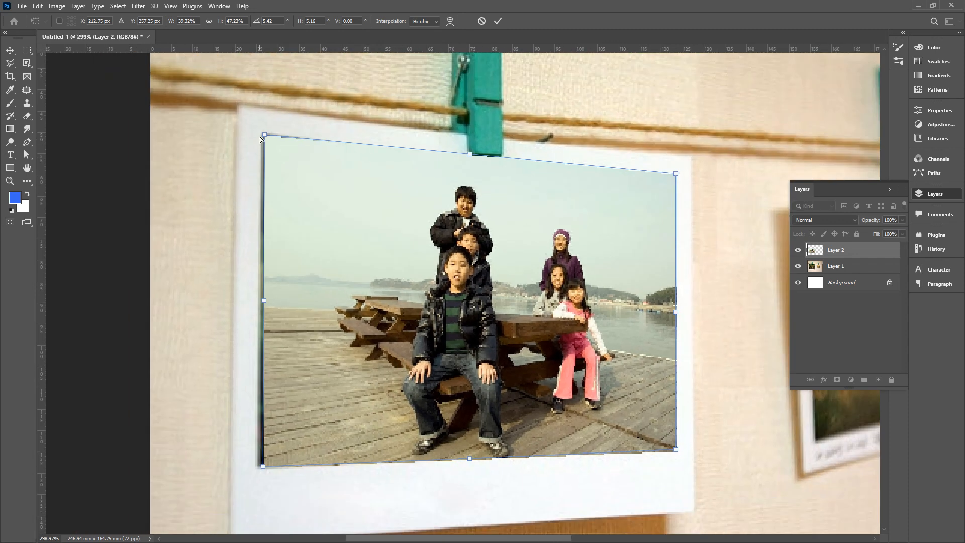
pyautogui.moveTo(264, 136); pyautogui.dragTo(263, 137)
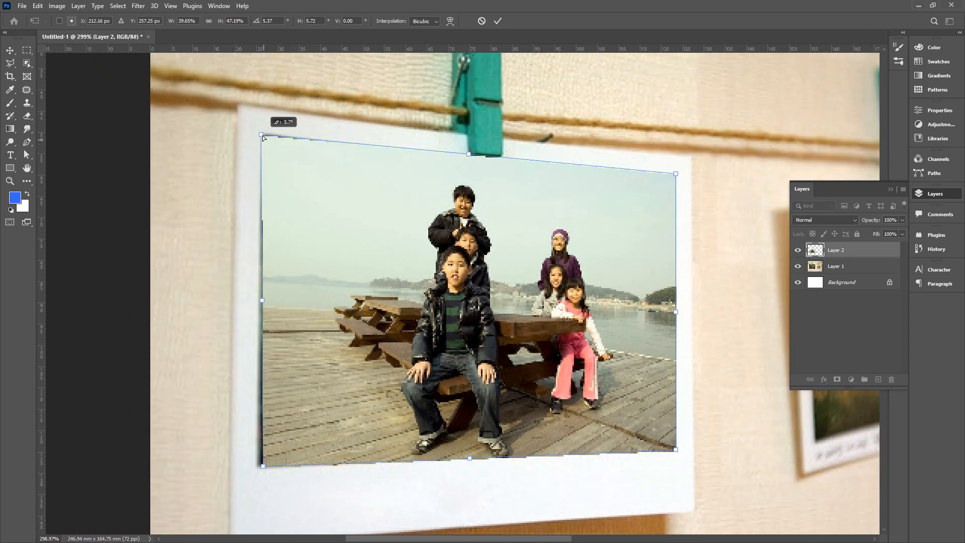
pyautogui.moveTo(676, 175); pyautogui.dragTo(676, 176)
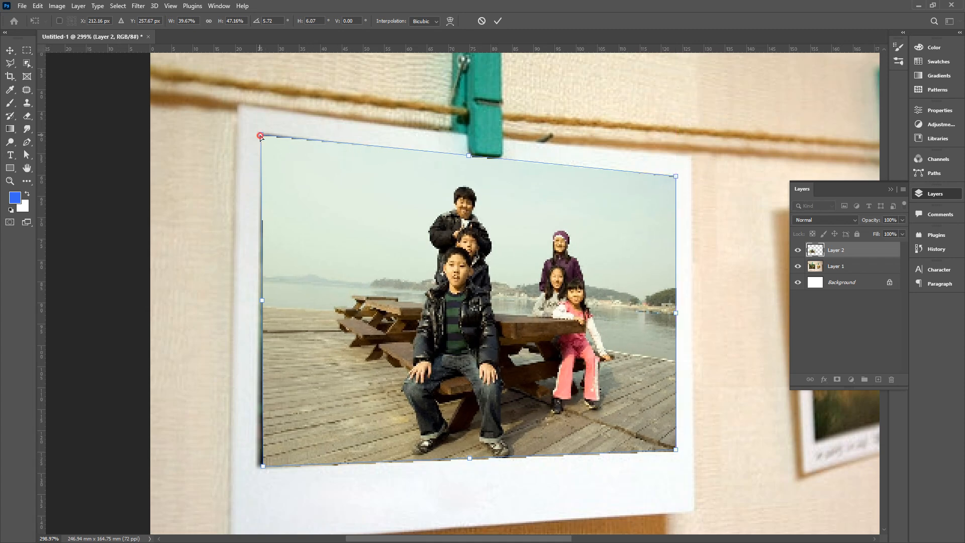
pyautogui.moveTo(260, 135); pyautogui.dragTo(260, 133)
pyautogui.moveTo(263, 470); pyautogui.dragTo(257, 473)
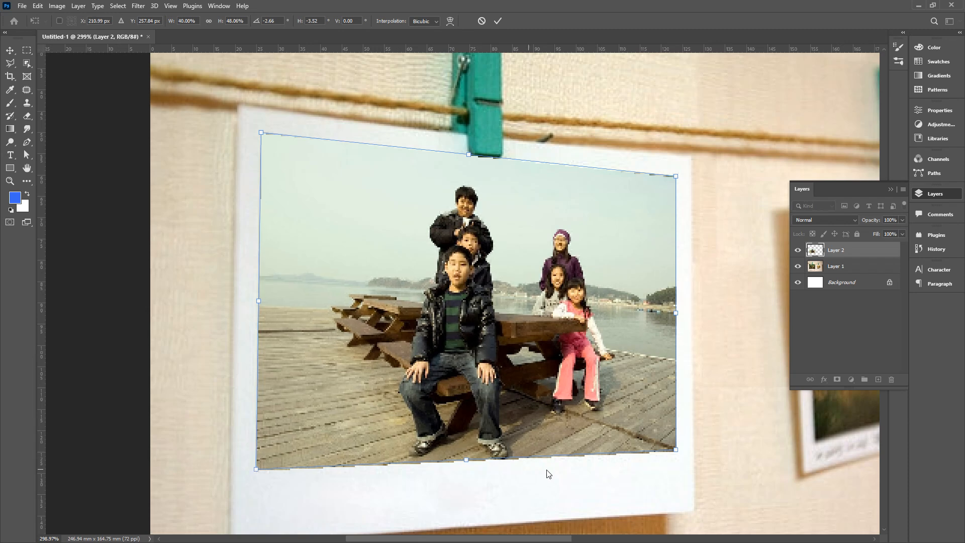
pyautogui.moveTo(676, 450); pyautogui.dragTo(676, 456)
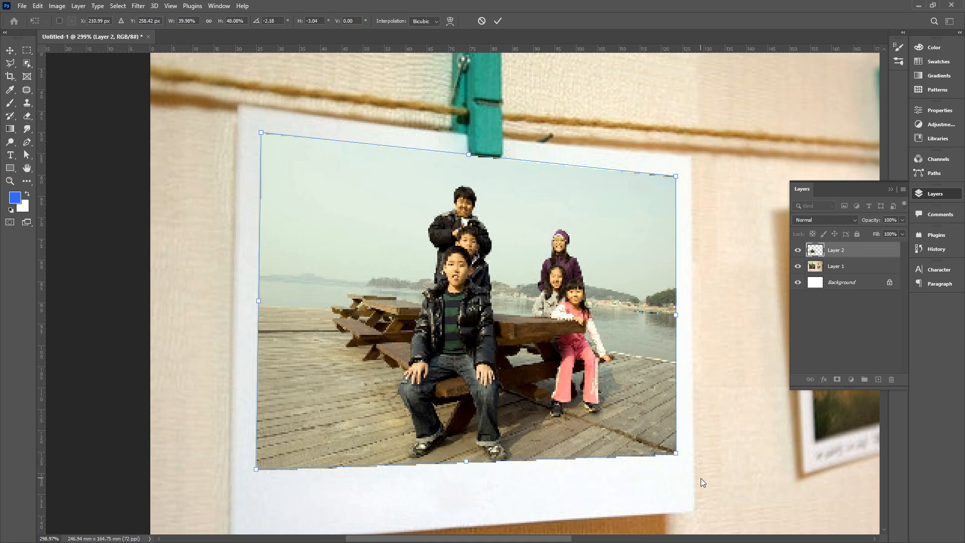
pyautogui.press('Return')
pyautogui.doubleClick(33, 167)
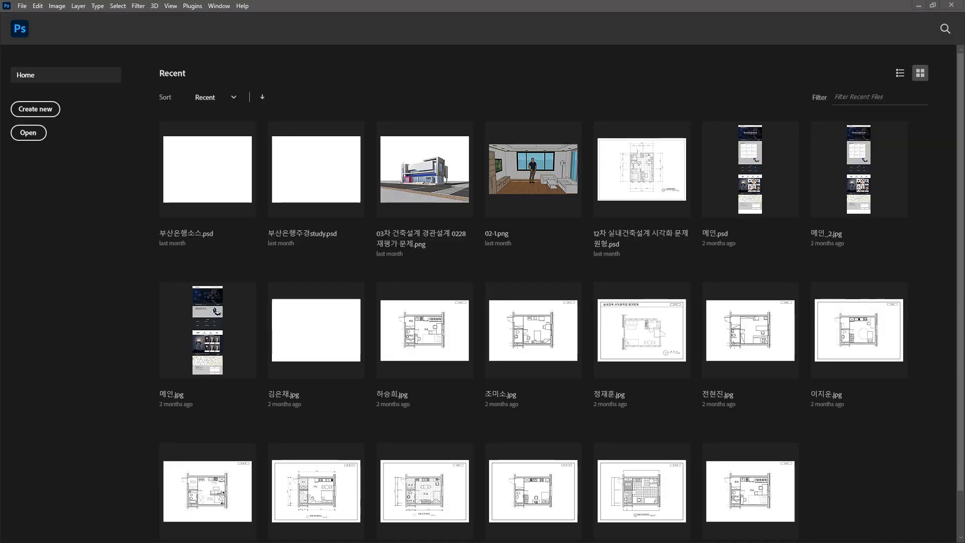
# Step: Switch to the browser and narrow the 무늬목 image search with the 오크 filter
pyautogui.hotkey('alt', 'Tab')
pyautogui.moveTo(382, 53); pyautogui.dragTo(617, 40)
pyautogui.doubleClick(617, 40)
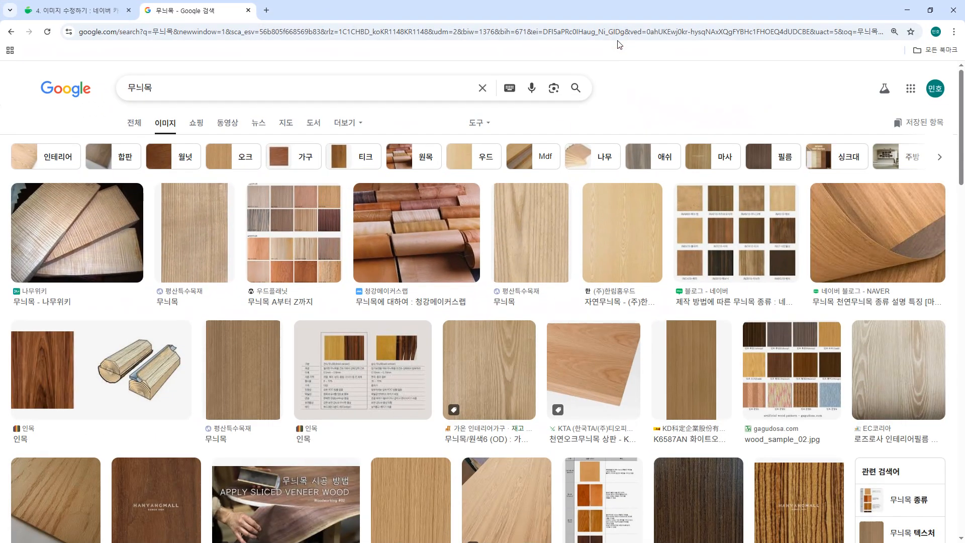
pyautogui.click(165, 92)
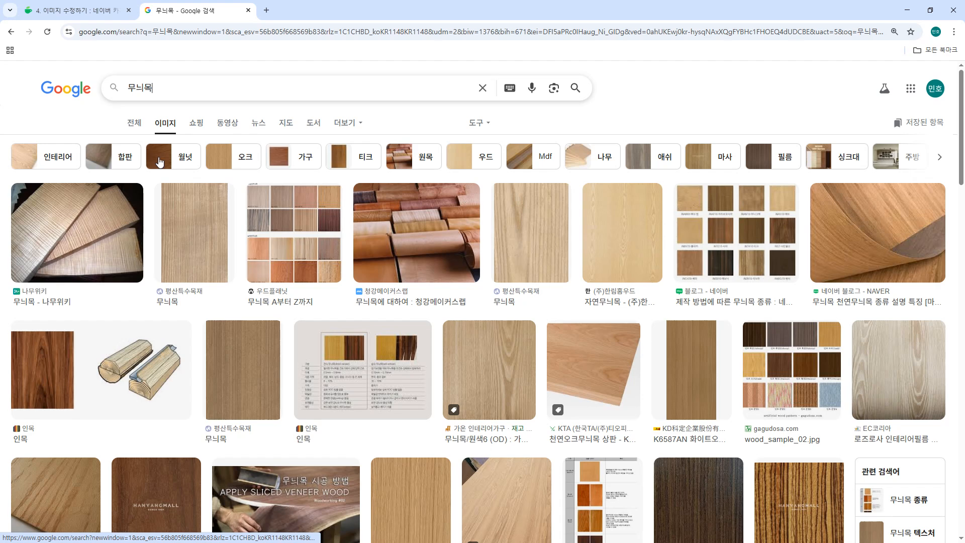
pyautogui.click(226, 161)
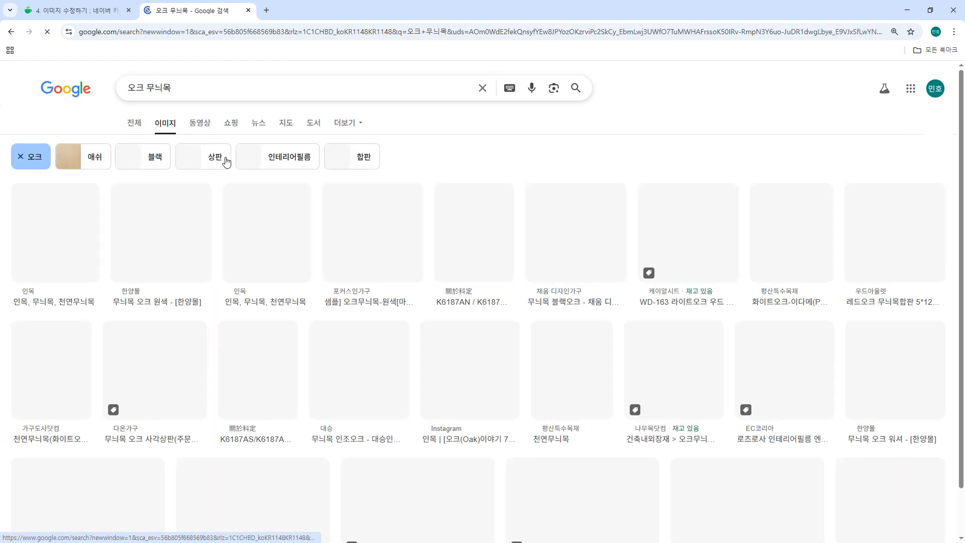
# Step: Find the dark wood veneer image from 나무신문 among the results, copy it, and switch back to Photoshop
pyautogui.scroll(-3, 598, 408)
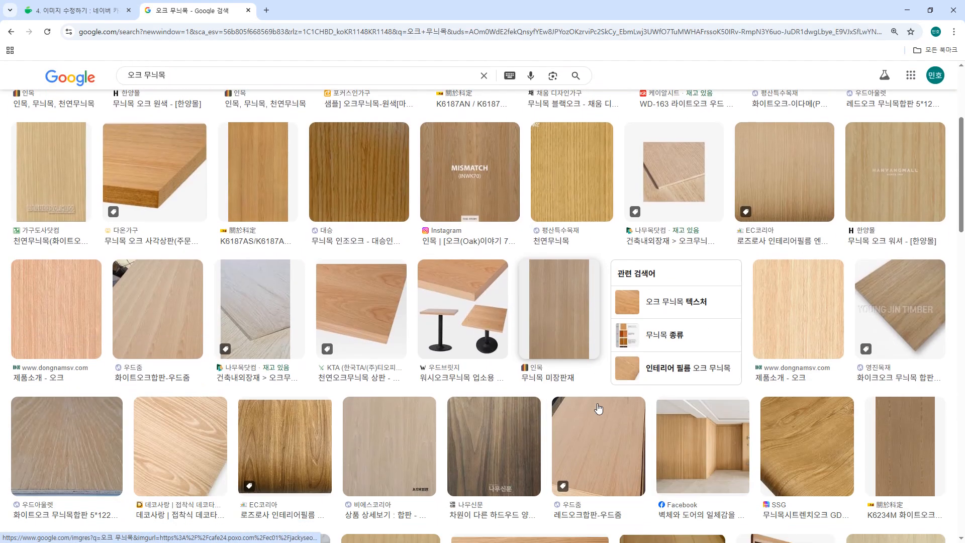
pyautogui.scroll(-2, 171, 378)
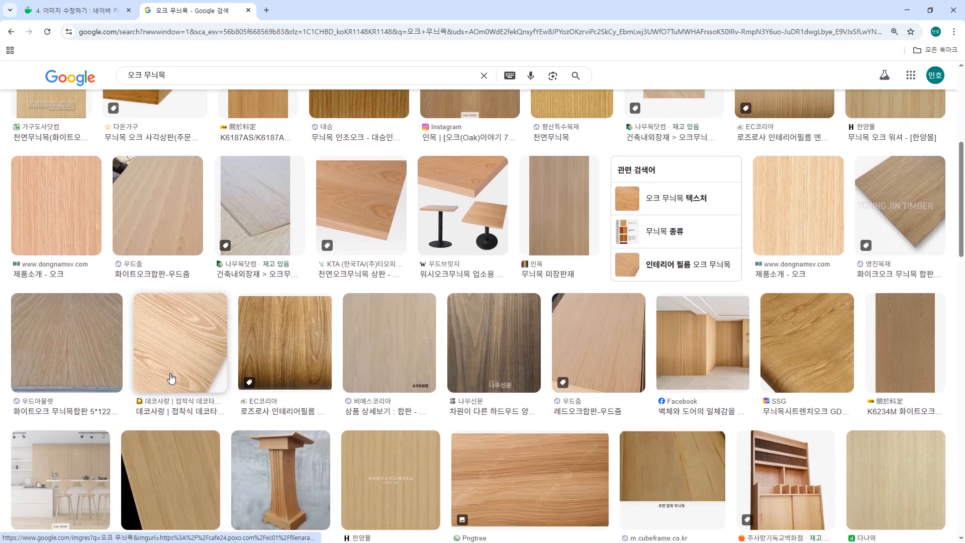
pyautogui.scroll(-4, 170, 378)
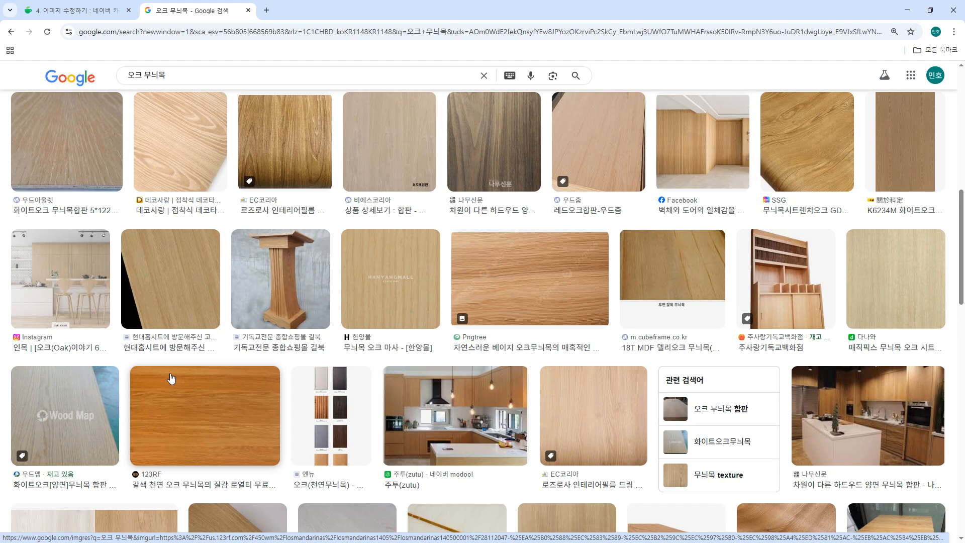
pyautogui.click(486, 158)
pyautogui.rightClick(688, 217)
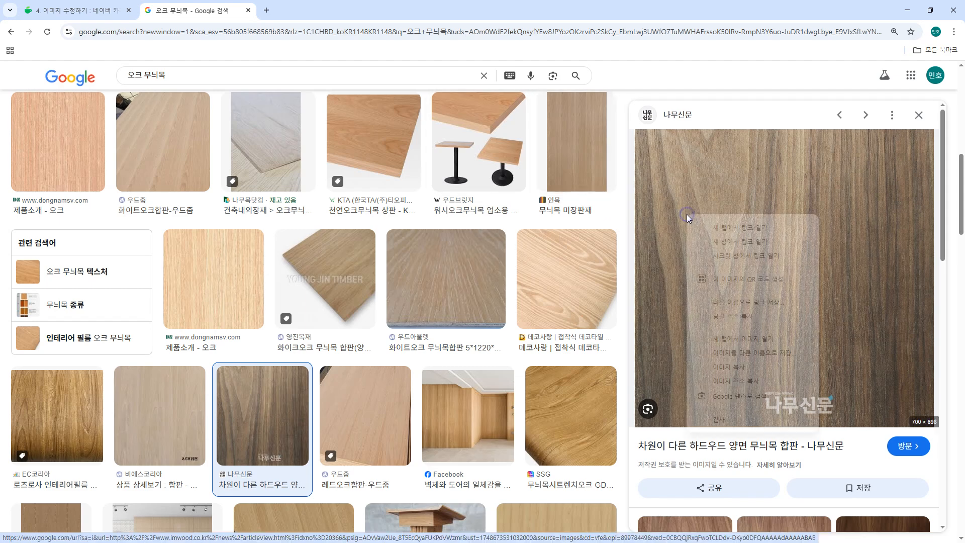
pyautogui.click(730, 367)
pyautogui.hotkey('alt', 'Tab')
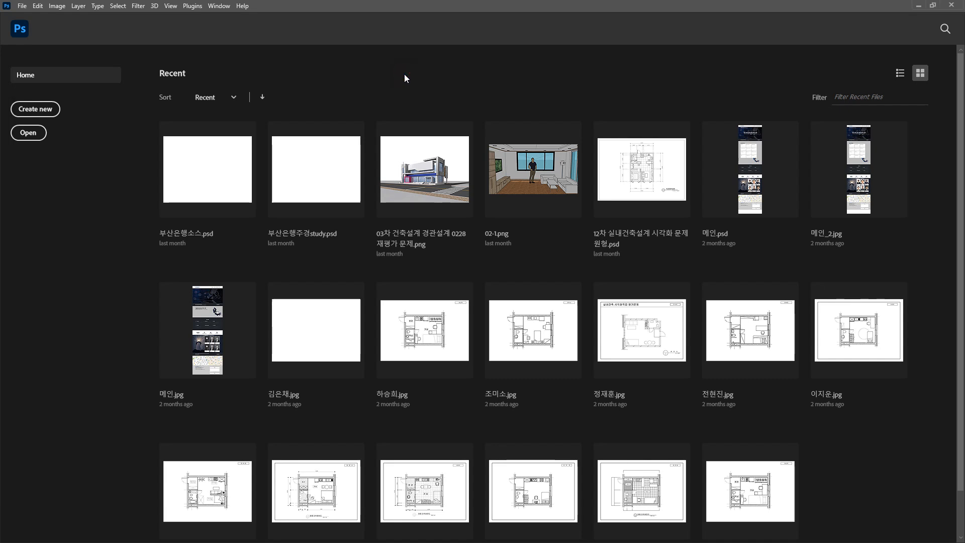
# Step: Create a document at the clipboard image's size and paste the copied wood veneer as a new layer
pyautogui.hotkey('ctrl', 'n')
pyautogui.press('Return')
pyautogui.hotkey('ctrl', 'v')
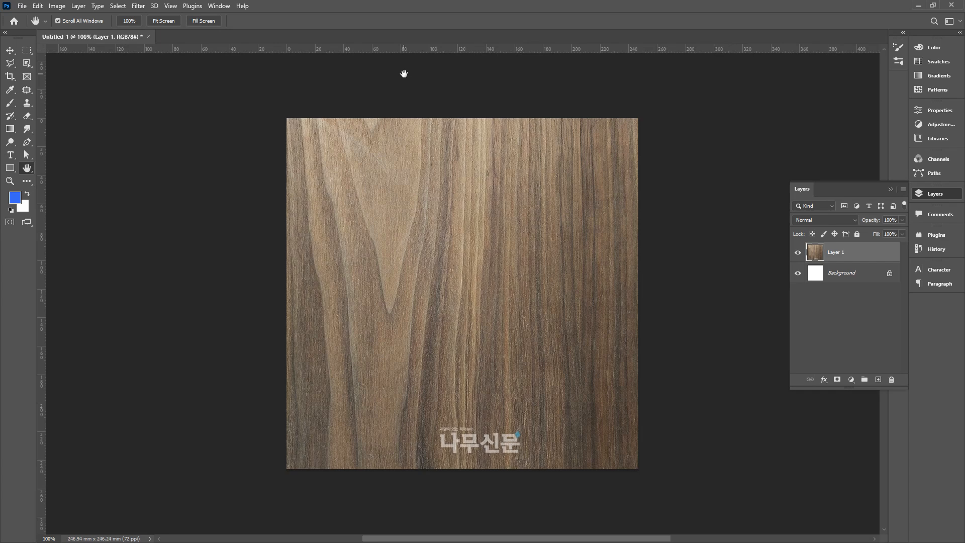
# Step: Duplicate the wood veneer layer, delete the copy and duplicate the layer once more
pyautogui.keyDown('ctrl'); pyautogui.click(498, 477); pyautogui.keyUp('ctrl')
pyautogui.keyDown('ctrl'); pyautogui.click(491, 480); pyautogui.keyUp('ctrl')
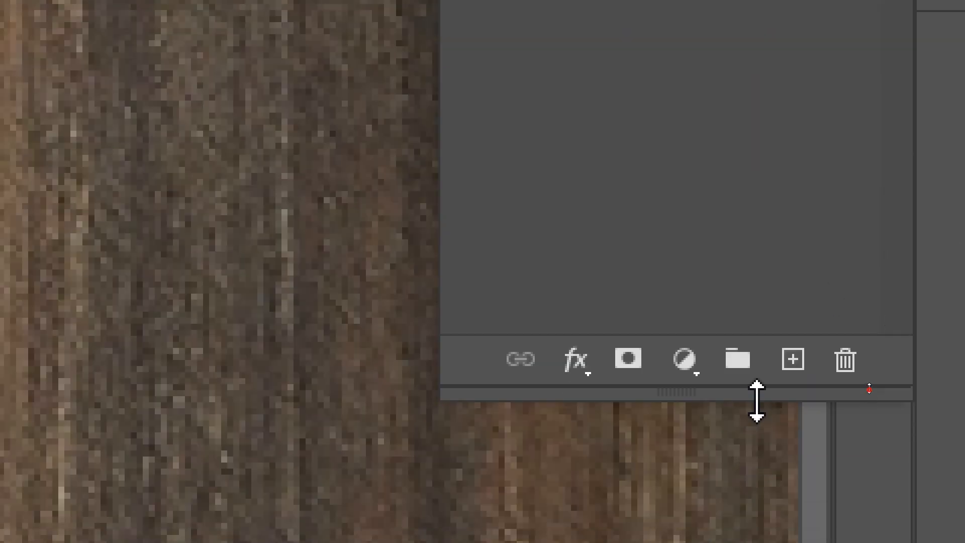
pyautogui.moveTo(757, 401); pyautogui.dragTo(799, 284)
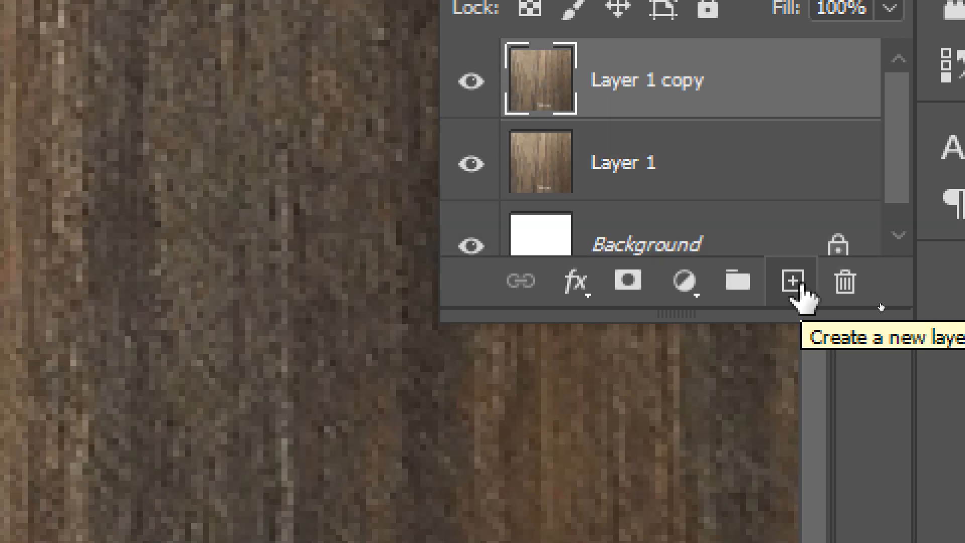
pyautogui.moveTo(764, 86); pyautogui.dragTo(846, 281)
pyautogui.moveTo(719, 81); pyautogui.dragTo(784, 287)
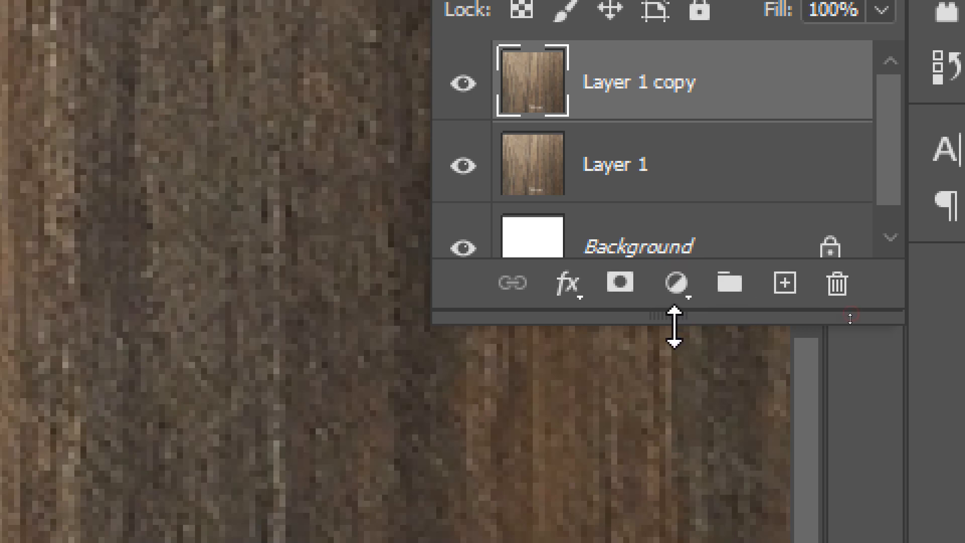
pyautogui.moveTo(674, 326); pyautogui.dragTo(657, 422)
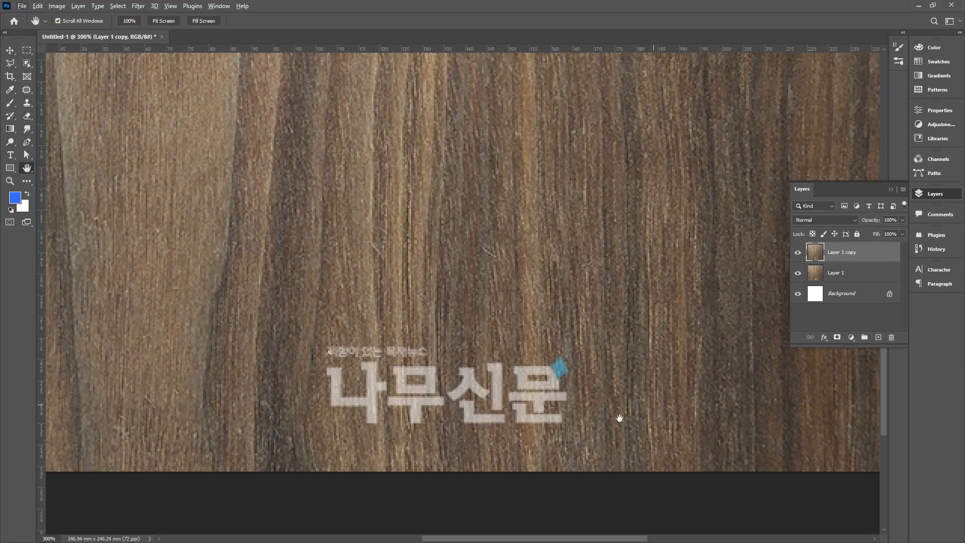
# Step: Cover the watermark's 나무 letters and the small text above with the Clone Stamp at 62 px and 0% hardness, sampling clean grain above
pyautogui.scroll(2, 475, 383)
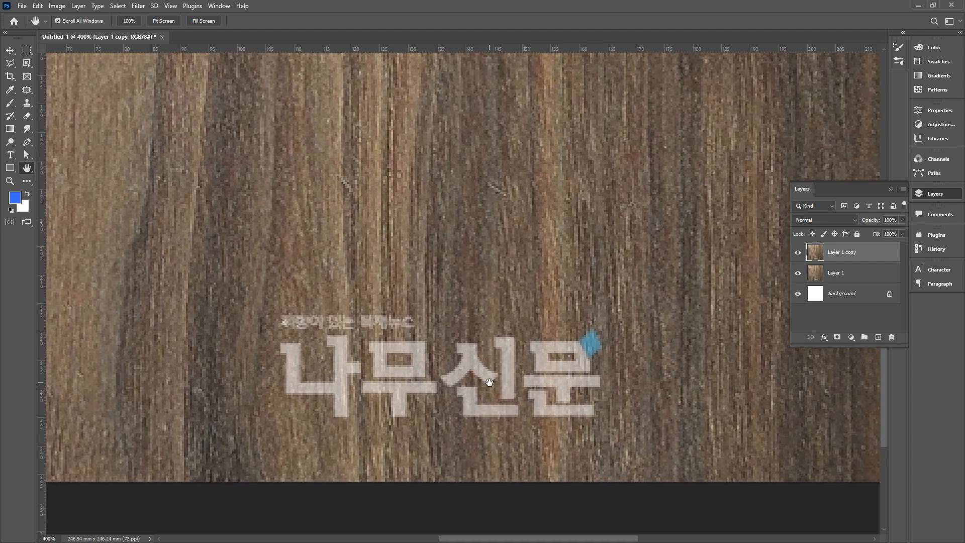
pyautogui.click(27, 103)
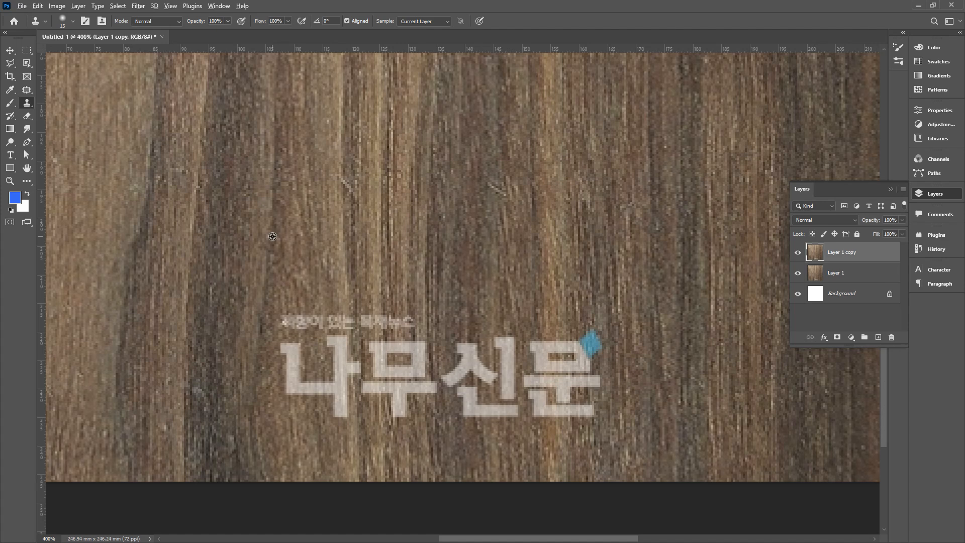
pyautogui.click(71, 23)
pyautogui.click(76, 50)
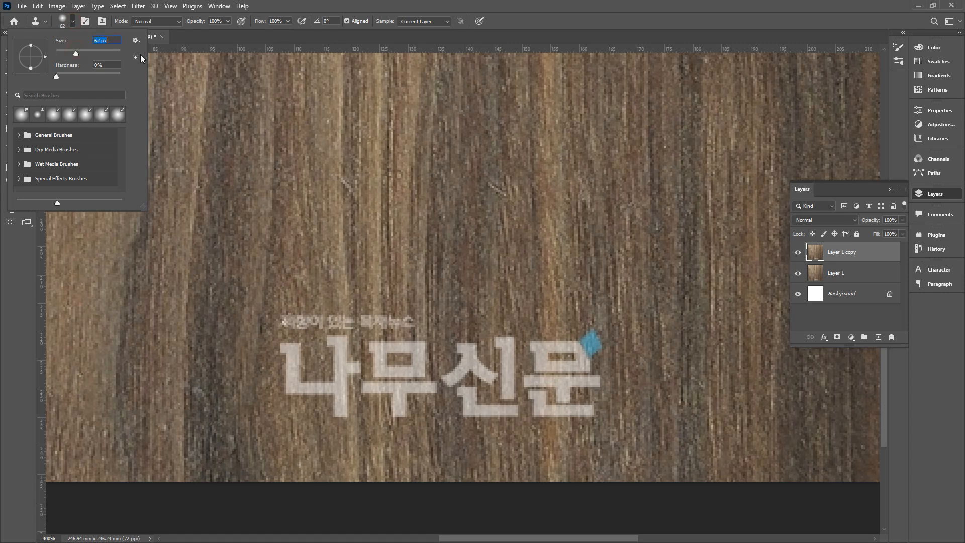
pyautogui.click(447, 10)
pyautogui.keyDown('alt'); pyautogui.click(349, 215); pyautogui.keyUp('alt')
pyautogui.moveTo(348, 316)
pyautogui.mouseDown()
pyautogui.moveTo(350, 342)
pyautogui.moveTo(357, 314)
pyautogui.moveTo(325, 351)
pyautogui.moveTo(342, 397)
pyautogui.moveTo(338, 384)
pyautogui.mouseUp()
pyautogui.hotkey('ctrl', 'z')
pyautogui.moveTo(304, 341)
pyautogui.mouseDown()
pyautogui.moveTo(317, 325)
pyautogui.moveTo(303, 332)
pyautogui.moveTo(294, 427)
pyautogui.mouseUp()
pyautogui.keyDown('alt'); pyautogui.click(385, 229); pyautogui.keyUp('alt')
pyautogui.moveTo(394, 352)
pyautogui.mouseDown()
pyautogui.moveTo(398, 334)
pyautogui.moveTo(392, 388)
pyautogui.moveTo(401, 410)
pyautogui.moveTo(385, 339)
pyautogui.mouseUp()
pyautogui.keyDown('alt'); pyautogui.click(388, 169); pyautogui.keyUp('alt')
pyautogui.moveTo(387, 412)
pyautogui.mouseDown()
pyautogui.moveTo(392, 428)
pyautogui.moveTo(337, 373)
pyautogui.moveTo(312, 403)
pyautogui.mouseUp()
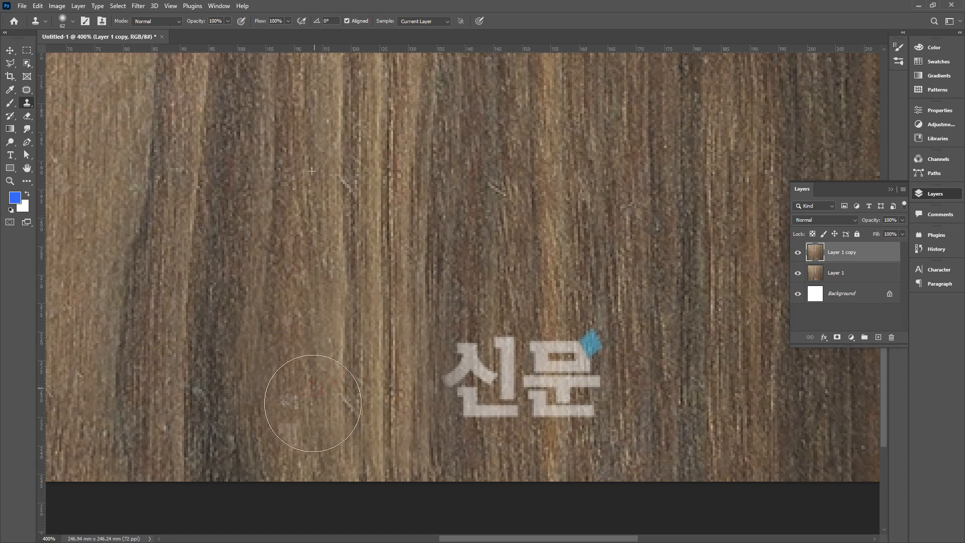
# Step: Clone wood grain from above over the watermark's remaining 신문 letters and blue mark
pyautogui.keyDown('alt'); pyautogui.click(483, 208); pyautogui.keyUp('alt')
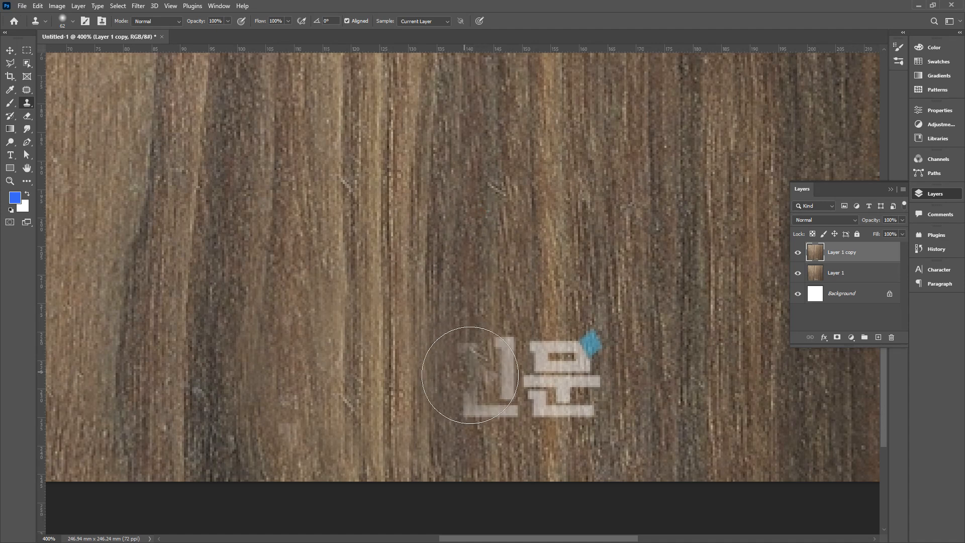
pyautogui.moveTo(474, 366); pyautogui.dragTo(484, 376)
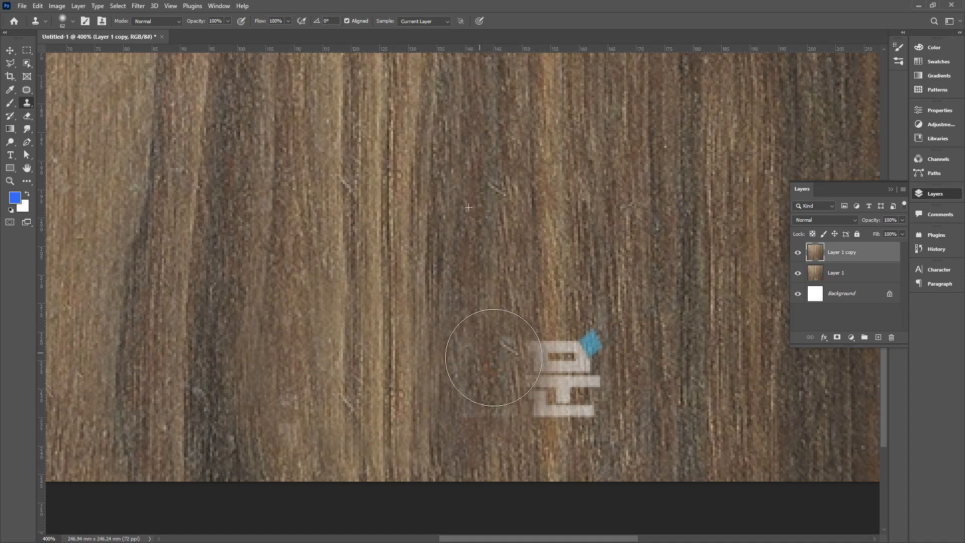
pyautogui.moveTo(563, 386)
pyautogui.mouseDown()
pyautogui.moveTo(561, 361)
pyautogui.moveTo(560, 380)
pyautogui.moveTo(556, 340)
pyautogui.moveTo(568, 386)
pyautogui.moveTo(589, 358)
pyautogui.moveTo(573, 396)
pyautogui.moveTo(601, 388)
pyautogui.mouseUp()
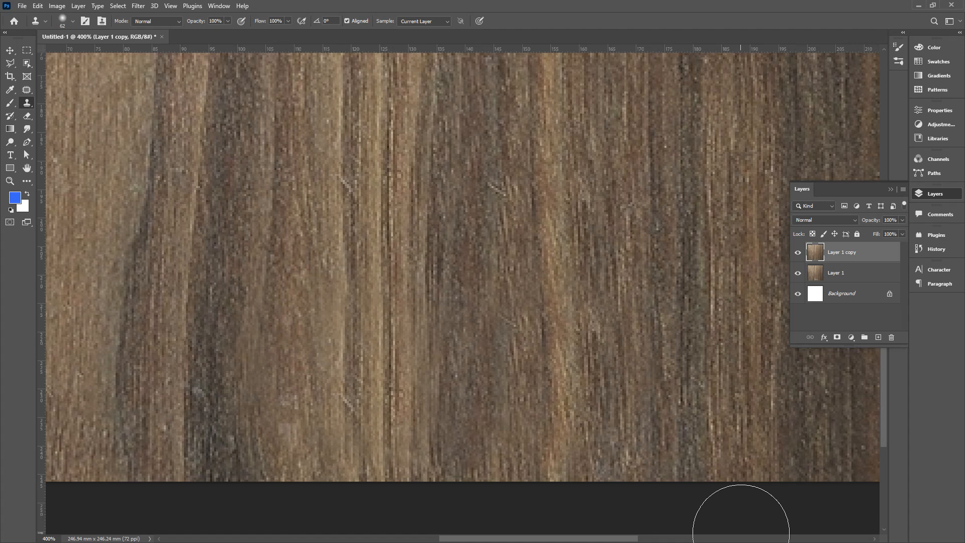
# Step: Discard the retouched layer copy and duplicate the original wood layer again
pyautogui.moveTo(876, 250); pyautogui.dragTo(891, 337)
pyautogui.moveTo(854, 253); pyautogui.dragTo(879, 337)
pyautogui.moveTo(444, 232); pyautogui.dragTo(420, 224)
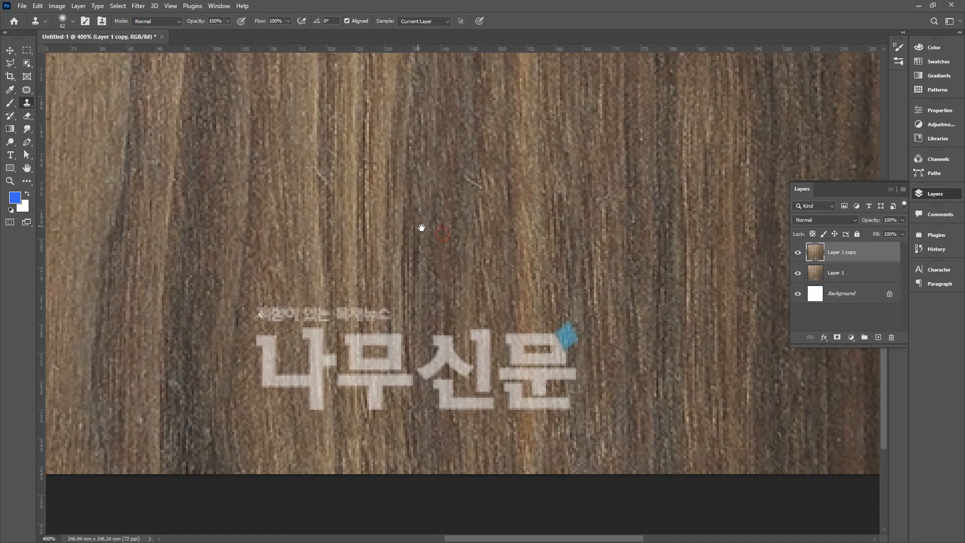
pyautogui.hotkey('ctrl', '2')
pyautogui.moveTo(497, 275)
pyautogui.mouseDown()
pyautogui.moveTo(209, 345)
pyautogui.moveTo(637, 334)
pyautogui.moveTo(486, 277)
pyautogui.mouseUp()
pyautogui.press('Escape')
# Step: Copy a rectangular grain patch about 73 × 25 mm from above the watermark, paste it as a new layer and move it over the watermark
pyautogui.click(27, 49)
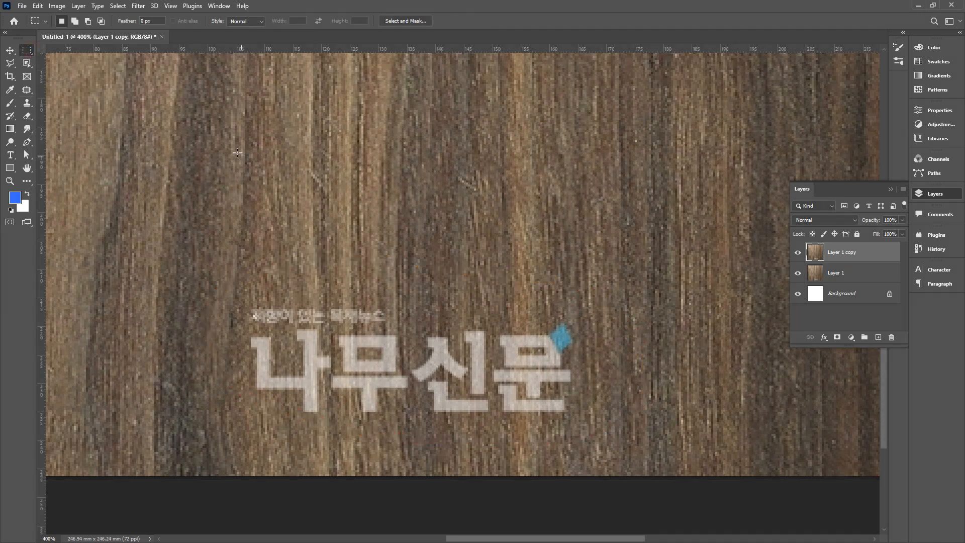
pyautogui.moveTo(224, 132); pyautogui.dragTo(642, 273)
pyautogui.moveTo(573, 234); pyautogui.dragTo(545, 234)
pyautogui.hotkey('ctrl', 'd')
pyautogui.hotkey('ctrl', 'v')
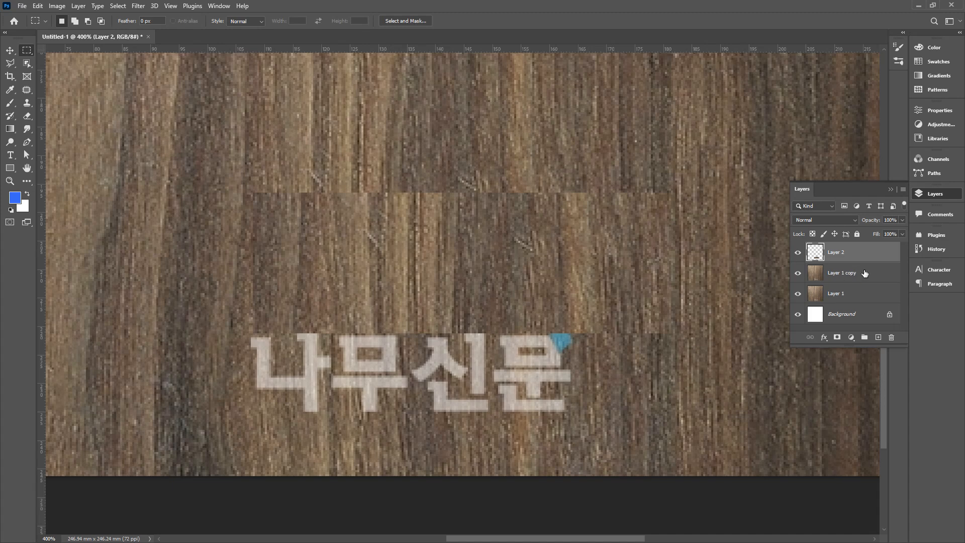
pyautogui.press('v')
pyautogui.moveTo(559, 255); pyautogui.dragTo(511, 355)
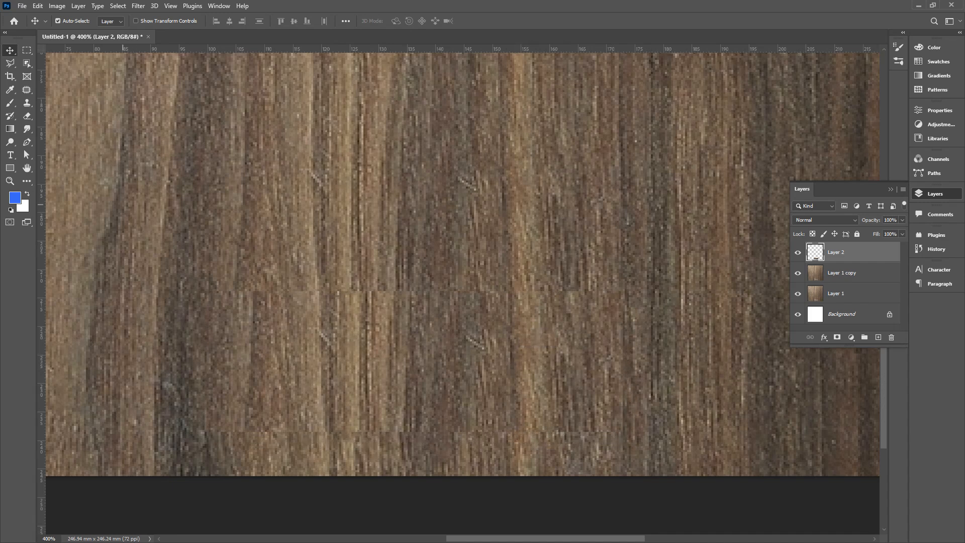
# Step: Soften the pasted patch's upper and lower seams with the Eraser at 29 px and 19% opacity
pyautogui.click(28, 116)
pyautogui.click(73, 22)
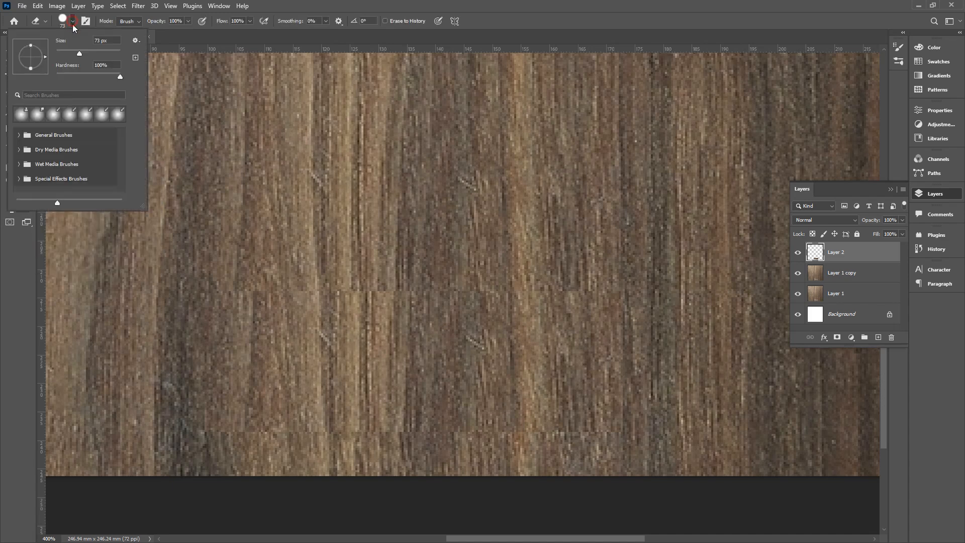
pyautogui.moveTo(67, 53); pyautogui.dragTo(65, 52)
pyautogui.click(187, 21)
pyautogui.moveTo(155, 33); pyautogui.dragTo(150, 33)
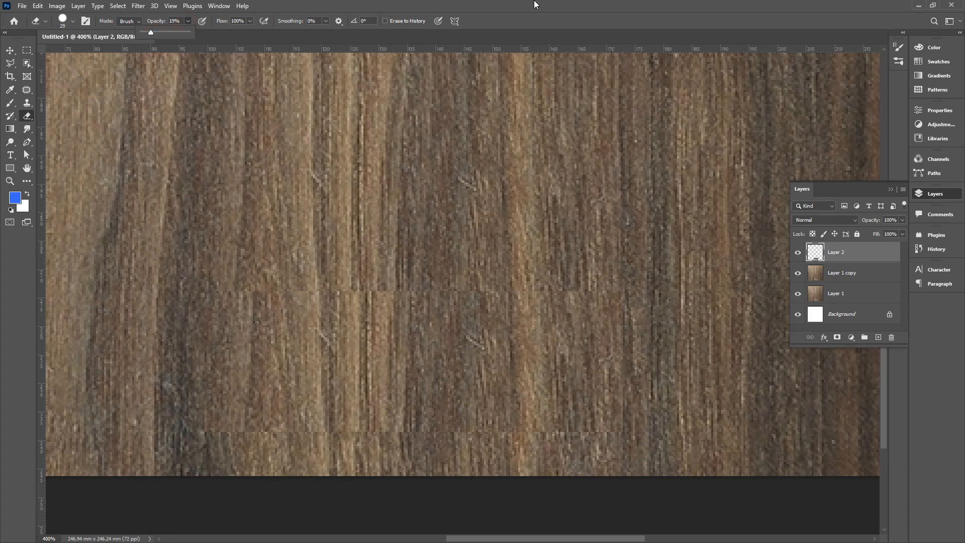
pyautogui.moveTo(391, 289); pyautogui.dragTo(217, 289)
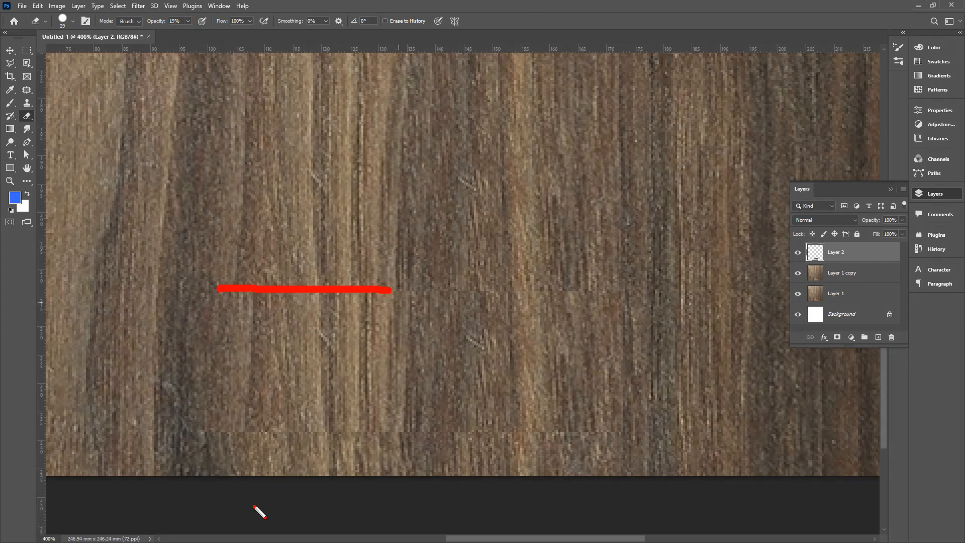
pyautogui.moveTo(252, 428); pyautogui.dragTo(644, 429)
pyautogui.press('Escape')
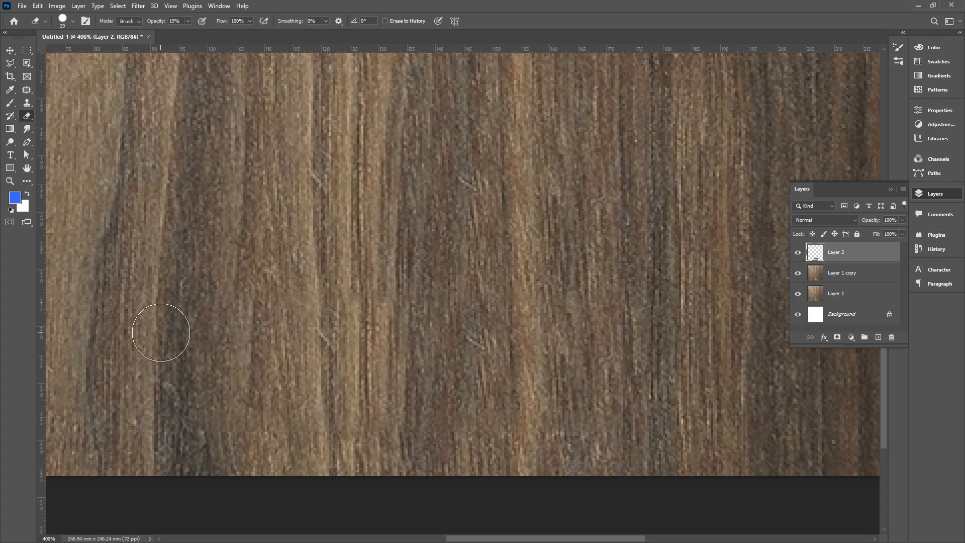
# Step: Compare the image with the patch layer hidden and shown, and delete both the patch layer and the duplicated wood layer
pyautogui.click(797, 252)
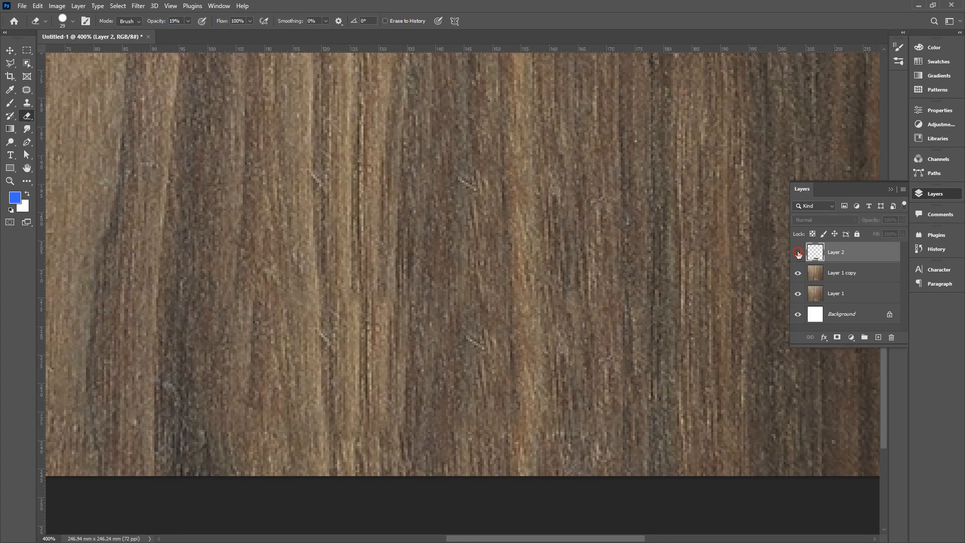
pyautogui.click(798, 252)
pyautogui.moveTo(857, 266); pyautogui.dragTo(892, 337)
pyautogui.moveTo(873, 252); pyautogui.dragTo(891, 337)
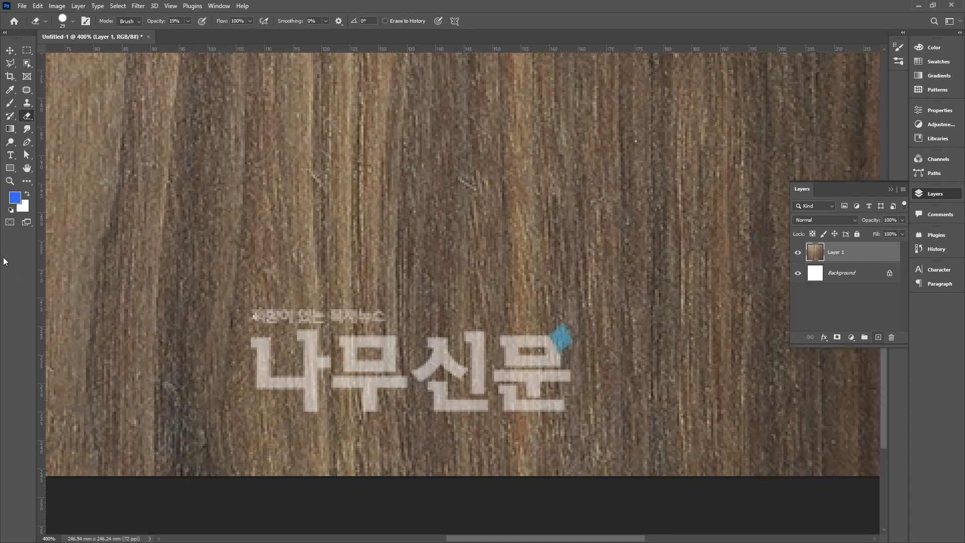
# Step: Create a new blank document 500 × 500 pixels at 72 pixels/inch with a white background
pyautogui.click(26, 168)
pyautogui.doubleClick(26, 167)
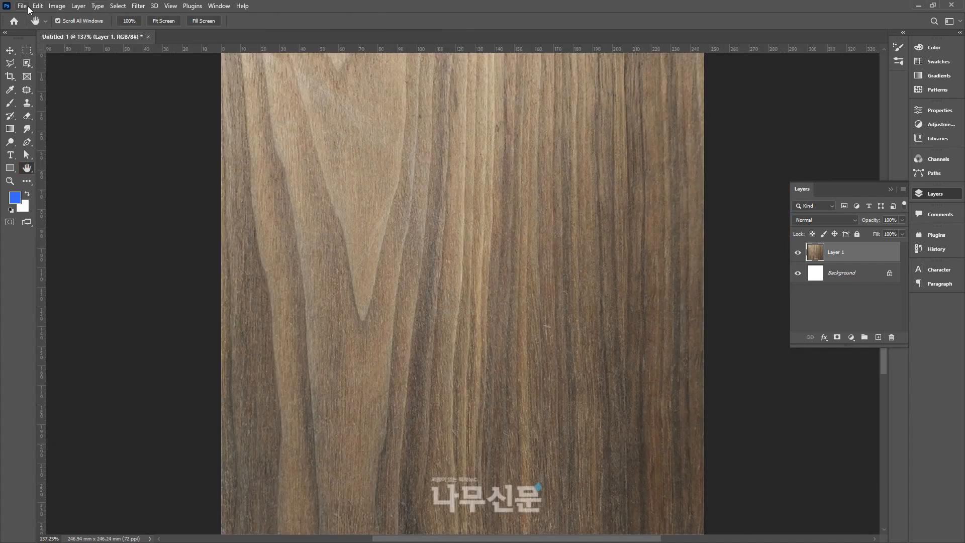
pyautogui.click(22, 6)
pyautogui.click(28, 17)
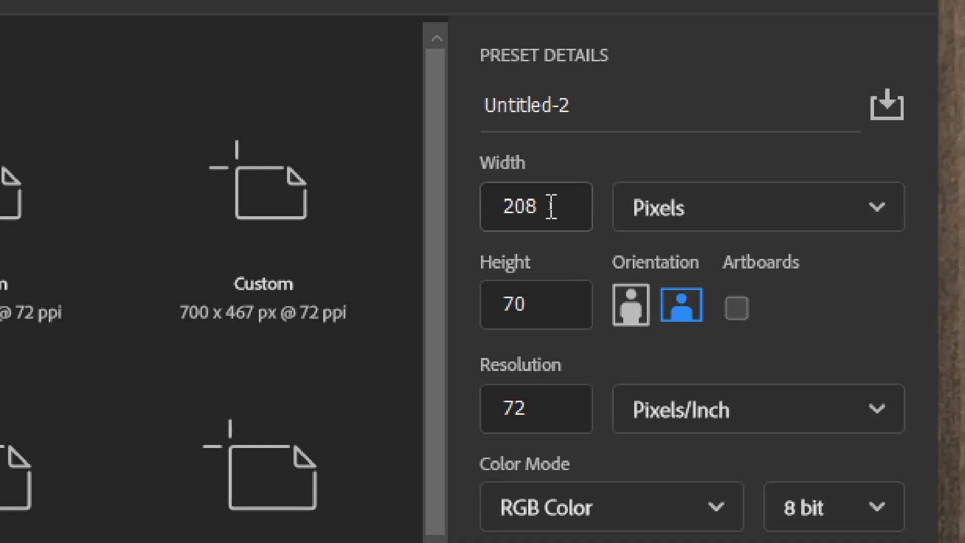
pyautogui.doubleClick(542, 205)
pyautogui.write('50')
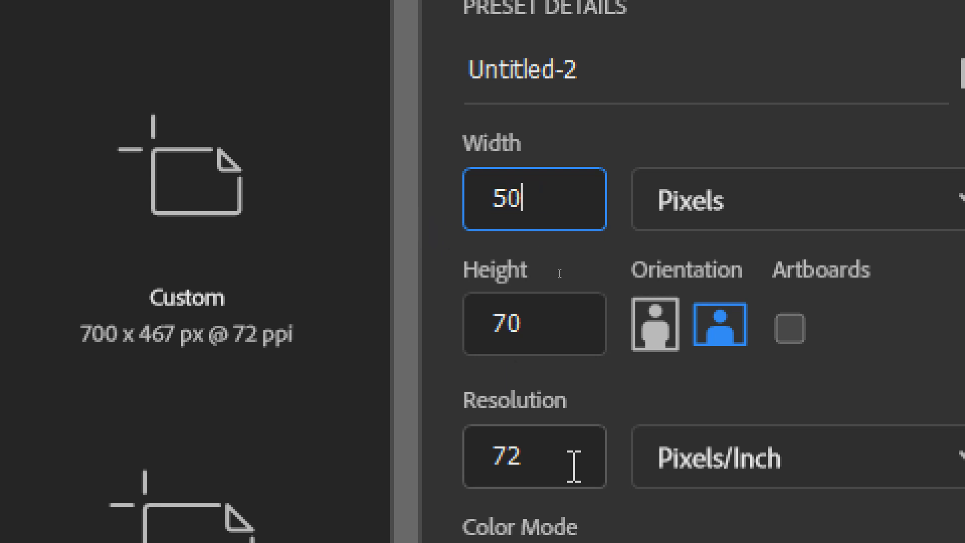
pyautogui.write('0')
pyautogui.doubleClick(468, 315)
pyautogui.write('500')
pyautogui.click(536, 466)
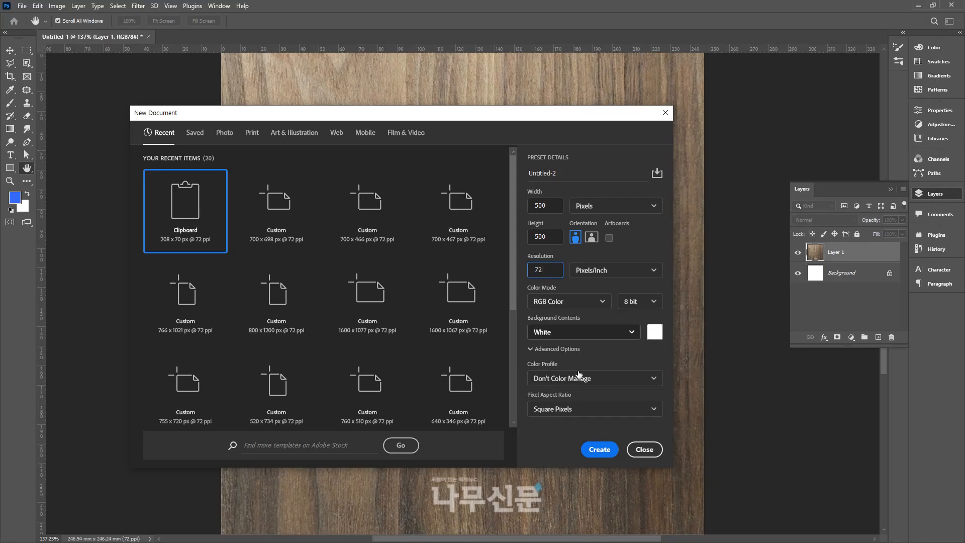
pyautogui.click(599, 449)
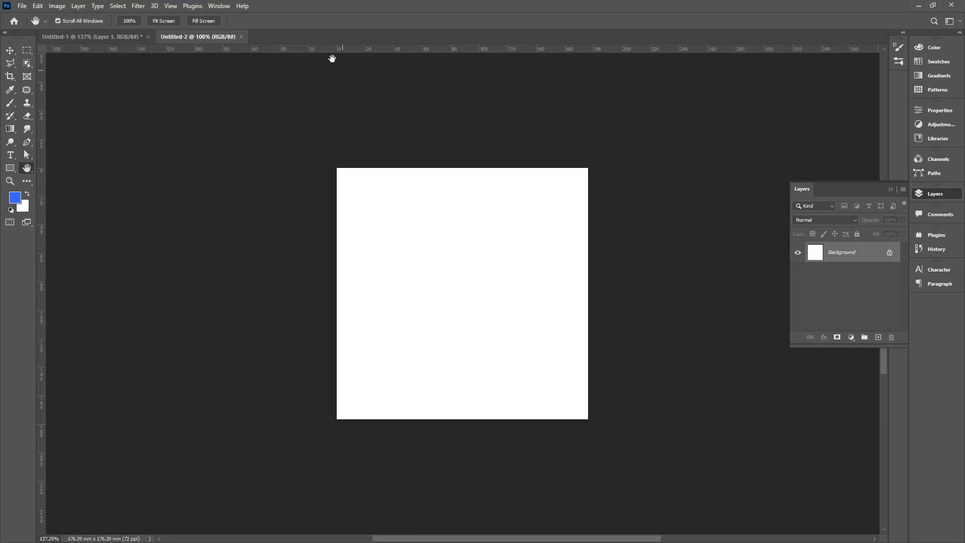
# Step: Float the wood texture and the blank document in separate windows and arrange them side by side
pyautogui.moveTo(195, 37); pyautogui.dragTo(231, 56)
pyautogui.click(130, 38)
pyautogui.moveTo(125, 38); pyautogui.dragTo(133, 83)
pyautogui.moveTo(406, 58); pyautogui.dragTo(658, 82)
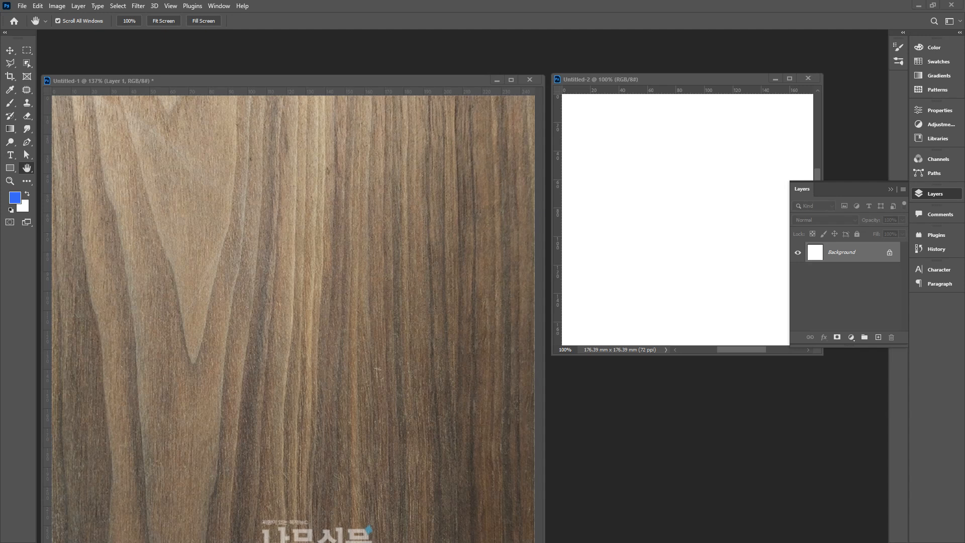
pyautogui.moveTo(151, 77); pyautogui.dragTo(147, 37)
pyautogui.press('m')
pyautogui.moveTo(221, 37)
pyautogui.mouseDown()
pyautogui.moveTo(205, 56)
pyautogui.moveTo(206, 46)
pyautogui.moveTo(223, 52)
pyautogui.mouseUp()
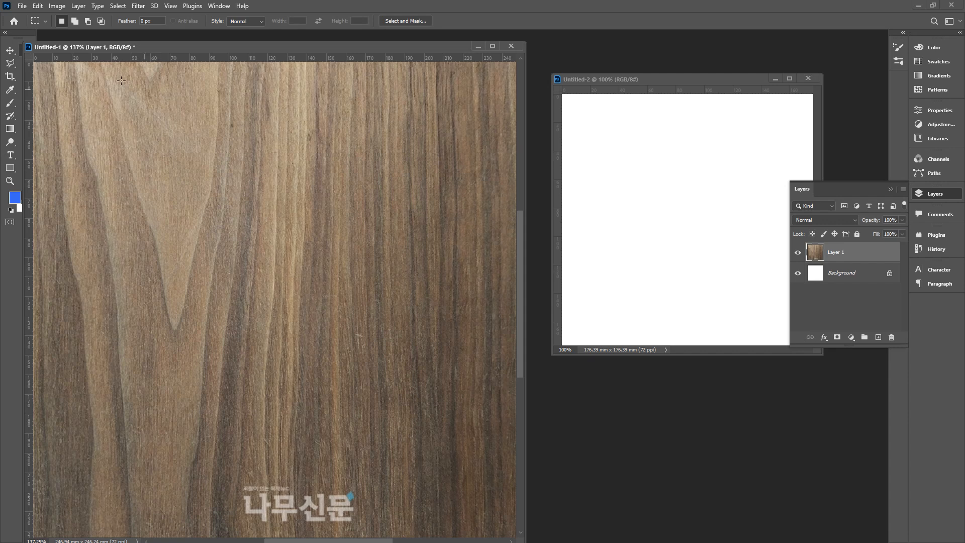
# Step: Select a full-height strip about 42 mm wide near the wood's left edge and copy it to the left side of the blank document
pyautogui.moveTo(61, 63); pyautogui.dragTo(144, 506)
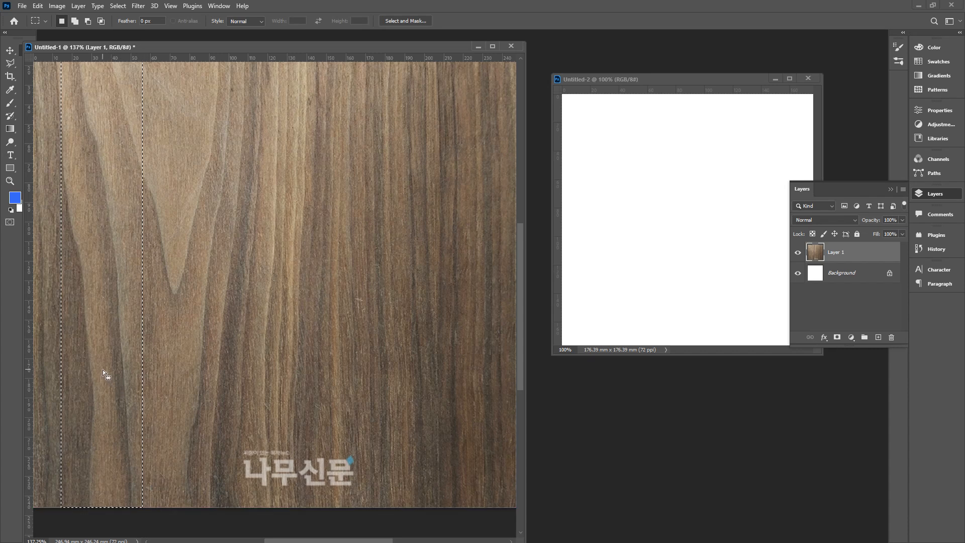
pyautogui.press('v')
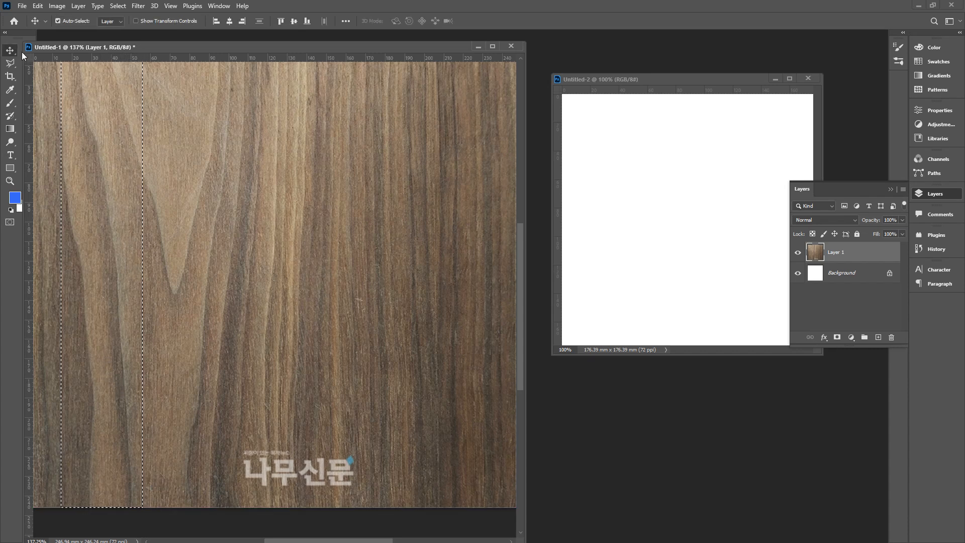
pyautogui.moveTo(153, 47); pyautogui.dragTo(178, 40)
pyautogui.moveTo(161, 148); pyautogui.dragTo(591, 193)
pyautogui.moveTo(611, 200); pyautogui.dragTo(626, 200)
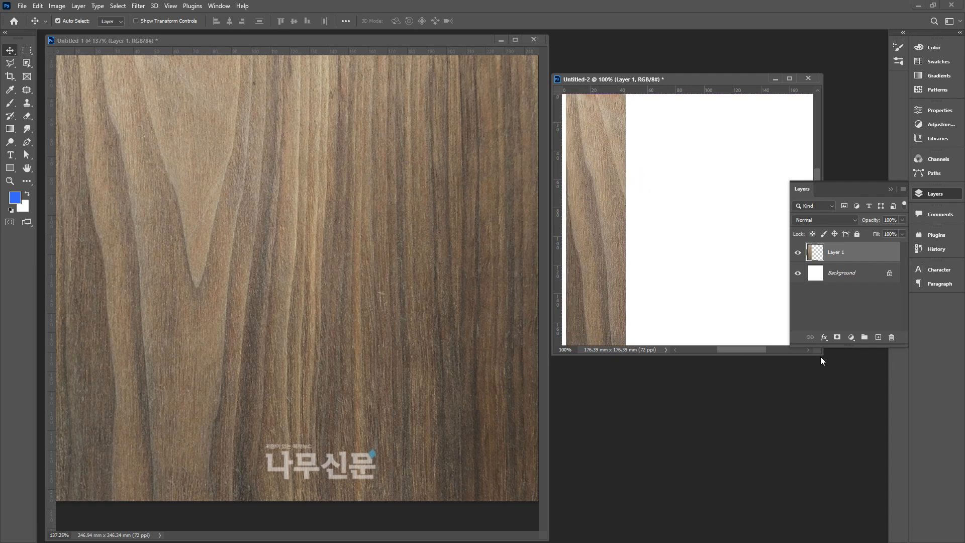
pyautogui.moveTo(821, 356); pyautogui.dragTo(857, 533)
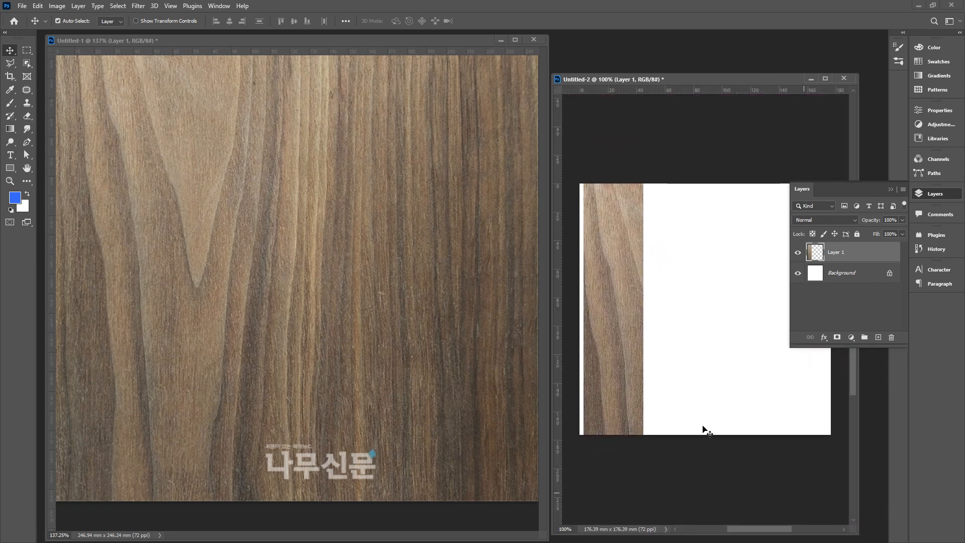
# Step: Close the 500 × 500 pixel document without saving it
pyautogui.click(851, 85)
pyautogui.click(480, 206)
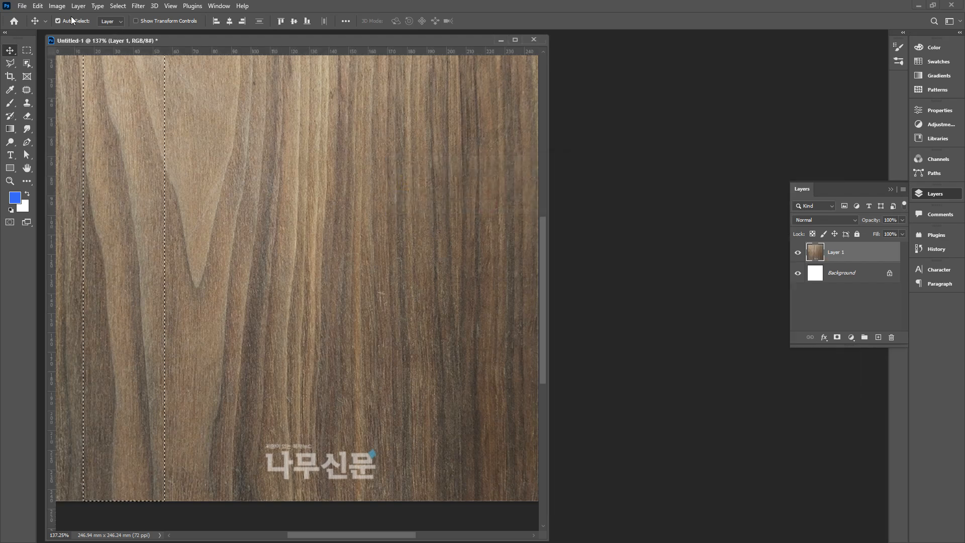
# Step: Create a new blank document 1000 × 1000 pixels at 72 pixels/inch with a white background
pyautogui.click(37, 6)
pyautogui.click(38, 6)
pyautogui.click(22, 6)
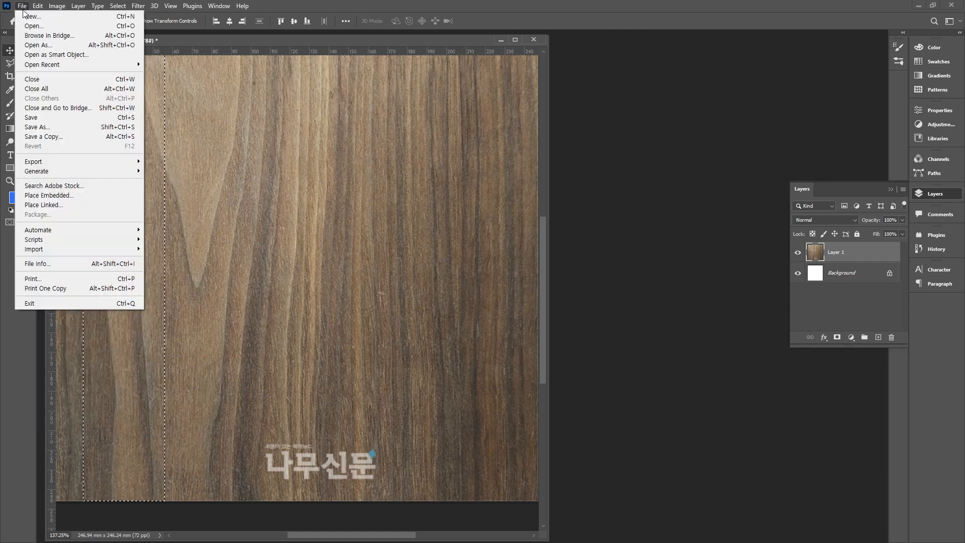
pyautogui.click(30, 16)
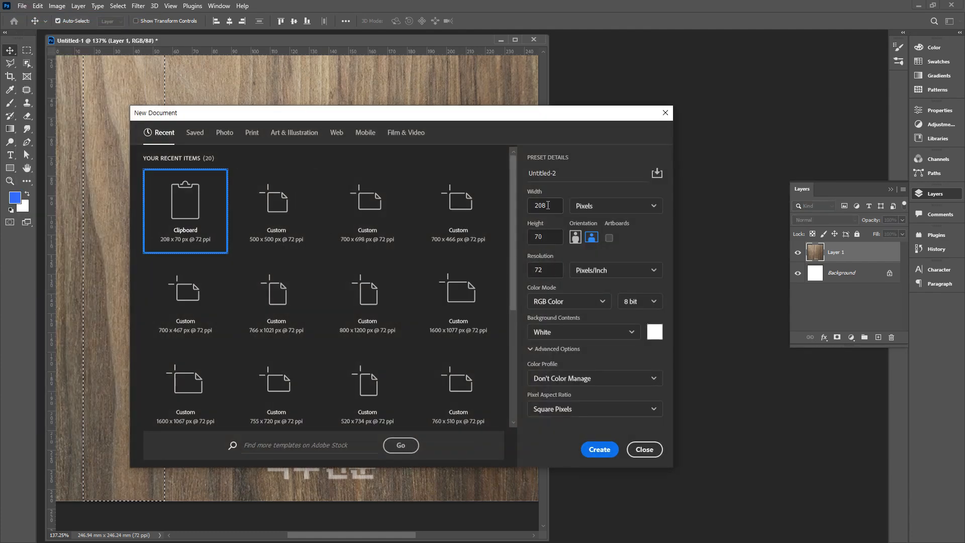
pyautogui.moveTo(548, 205); pyautogui.dragTo(491, 205)
pyautogui.write('1')
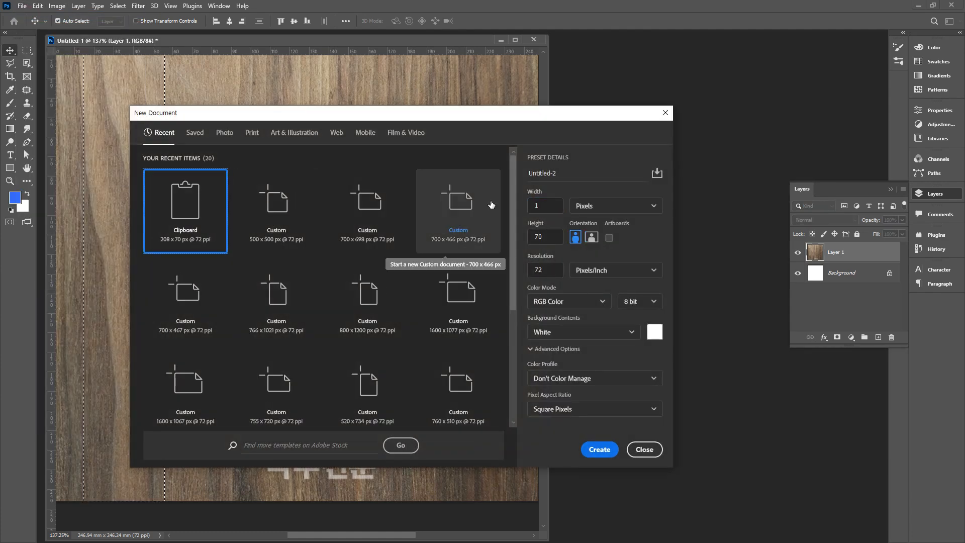
pyautogui.write('000')
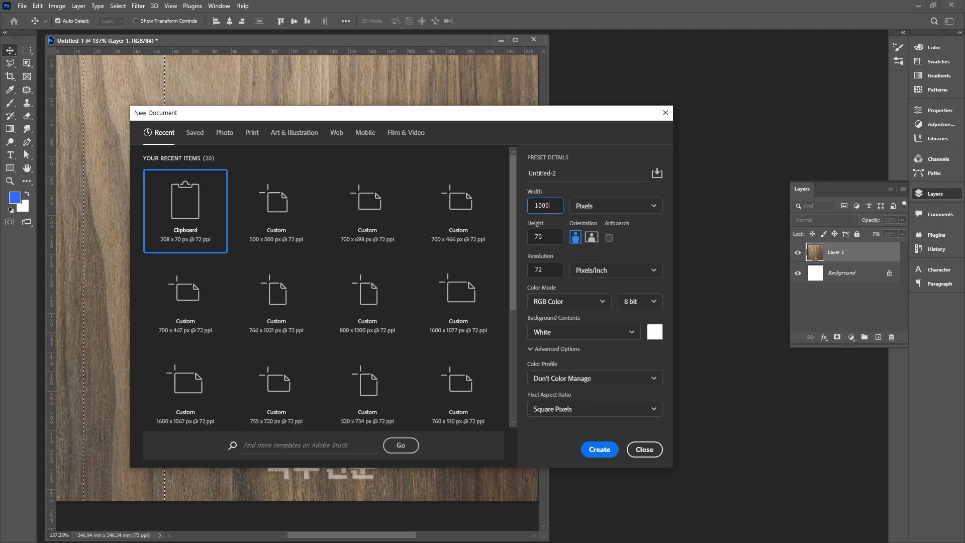
pyautogui.press('Tab')
pyautogui.write('1000')
pyautogui.press('Return')
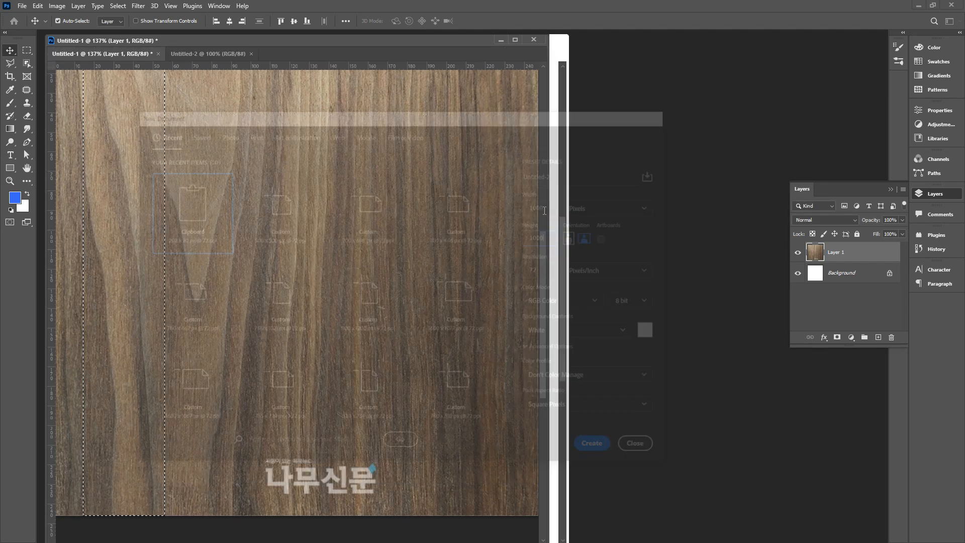
# Step: Float the new document beside the wood texture and copy the selected wood strip to the left part of its canvas
pyautogui.moveTo(187, 54); pyautogui.dragTo(471, 68)
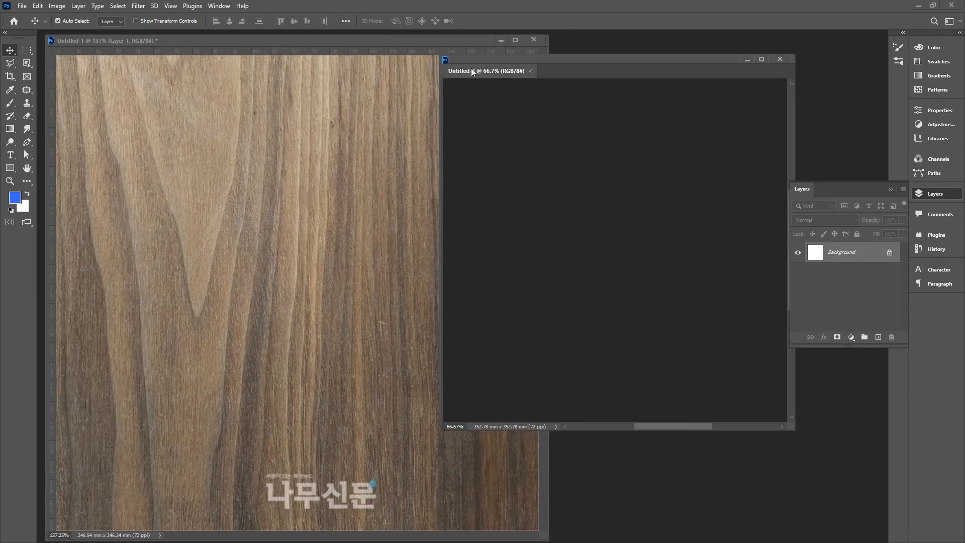
pyautogui.moveTo(530, 61); pyautogui.dragTo(594, 61)
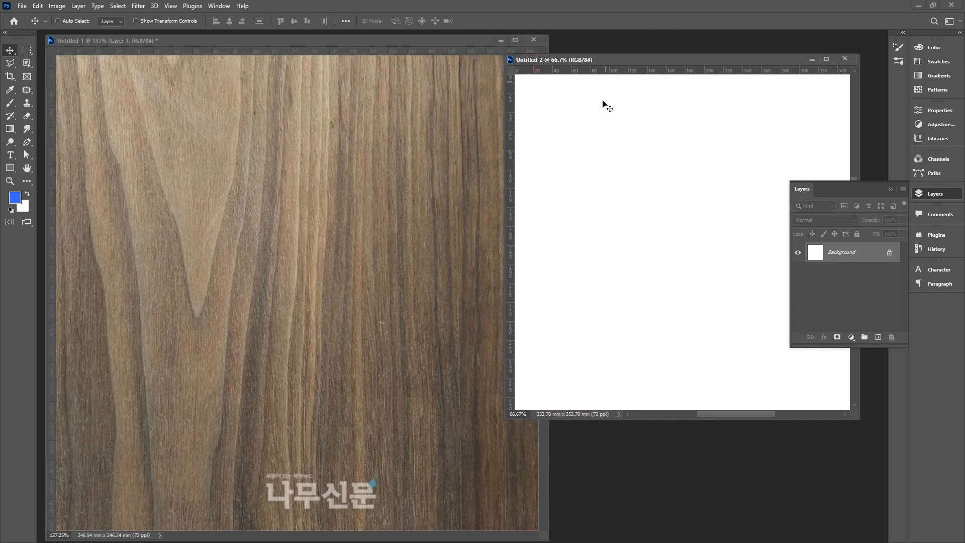
pyautogui.click(232, 44)
pyautogui.moveTo(143, 167); pyautogui.dragTo(565, 200)
# Step: Shift the strip selection to the darker grain on the wood's right side and copy it beside the first strip, offset upward
pyautogui.click(169, 40)
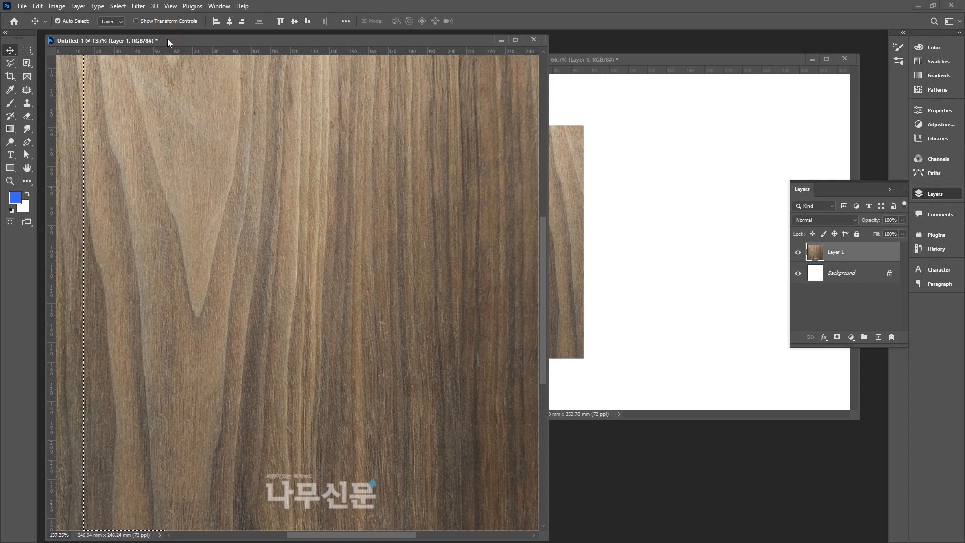
pyautogui.click(29, 50)
pyautogui.moveTo(149, 153); pyautogui.dragTo(481, 158)
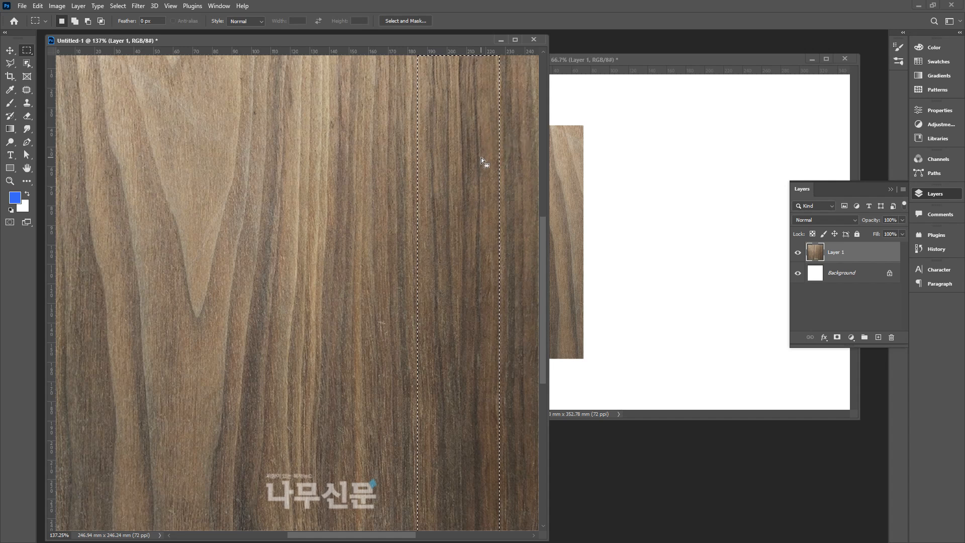
pyautogui.press('v')
pyautogui.moveTo(439, 186); pyautogui.dragTo(648, 187)
pyautogui.moveTo(672, 237); pyautogui.dragTo(611, 183)
pyautogui.moveTo(564, 161); pyautogui.dragTo(579, 234)
pyautogui.moveTo(598, 266); pyautogui.dragTo(603, 217)
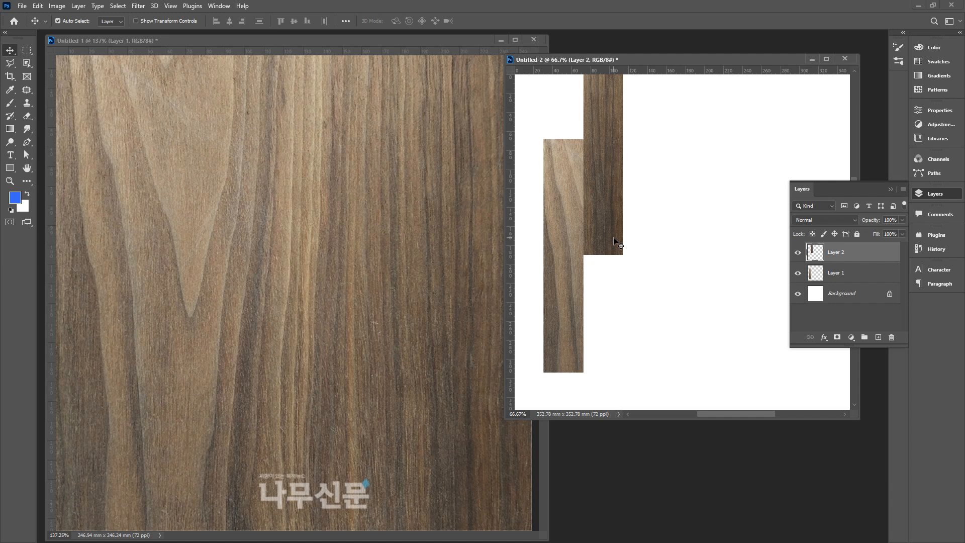
# Step: Nudge the dark strip horizontally to leave a narrow gap of about 4 mm between it and the lighter strip
pyautogui.press('Right')
pyautogui.press('Right')
pyautogui.press('Right')
pyautogui.press('Right')
pyautogui.press('Right')
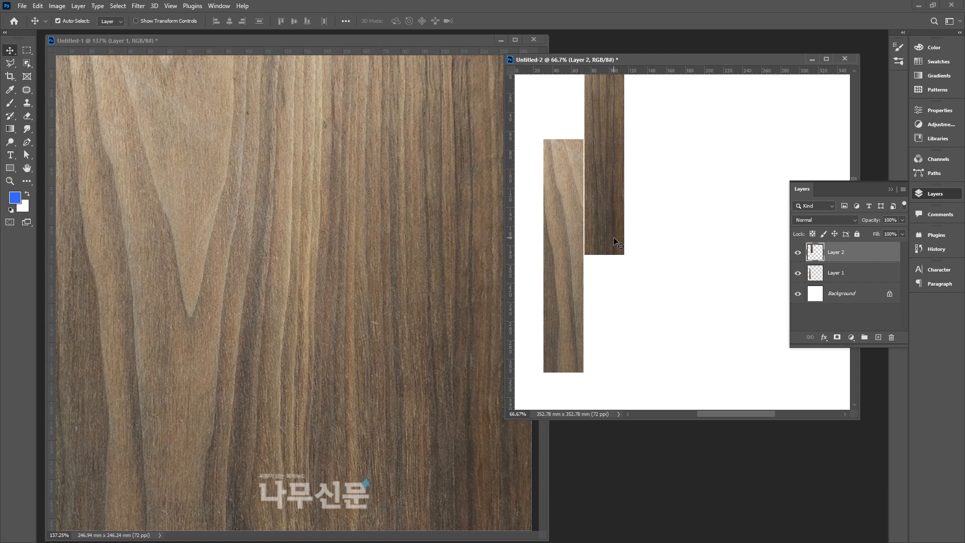
pyautogui.press('Right')
pyautogui.press('Right')
pyautogui.press('Right')
pyautogui.press('Right')
pyautogui.press('Right')
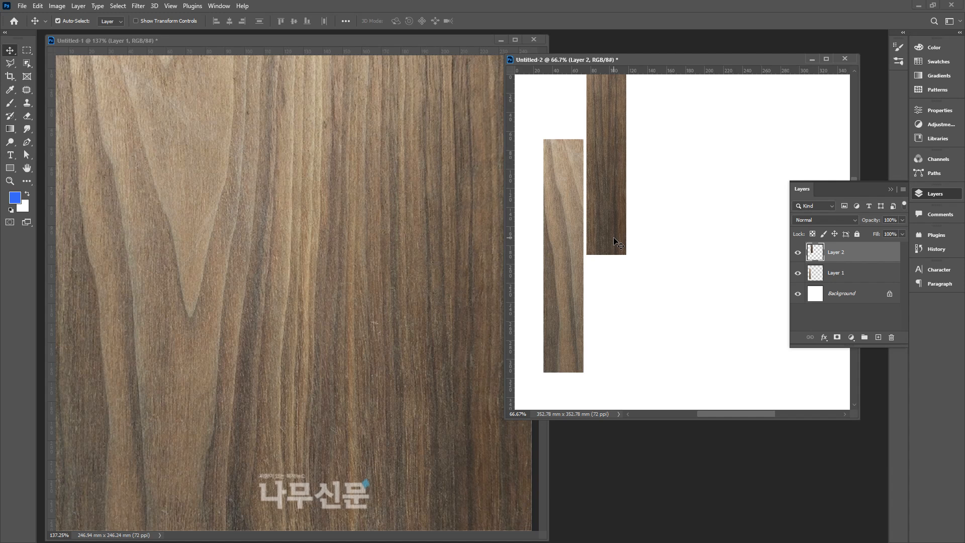
pyautogui.press('Right')
pyautogui.press('Right')
pyautogui.press('Right')
pyautogui.press('Right')
pyautogui.press('Right')
pyautogui.press('Right')
pyautogui.press('Right')
pyautogui.press('Right')
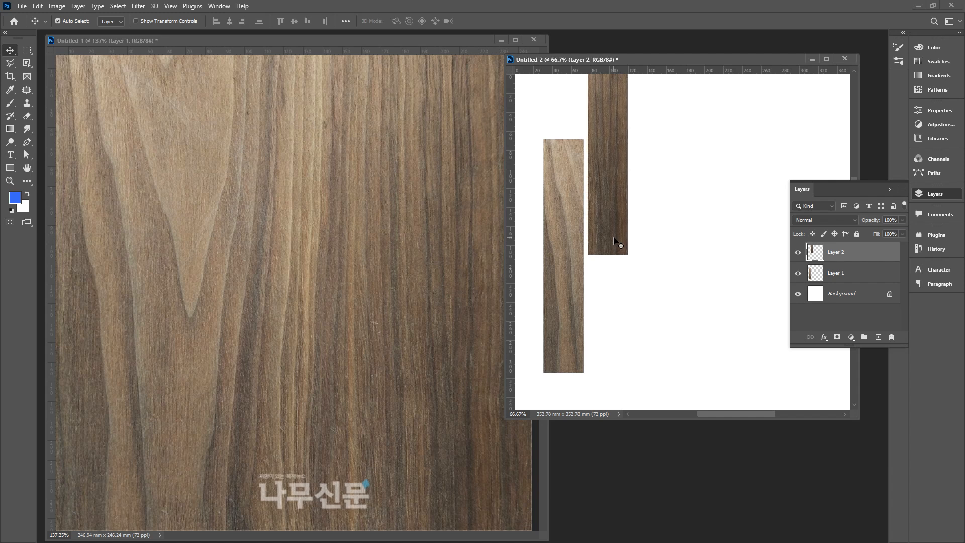
pyautogui.press('Right')
pyautogui.press('Right')
pyautogui.press('Right')
pyautogui.press('Right')
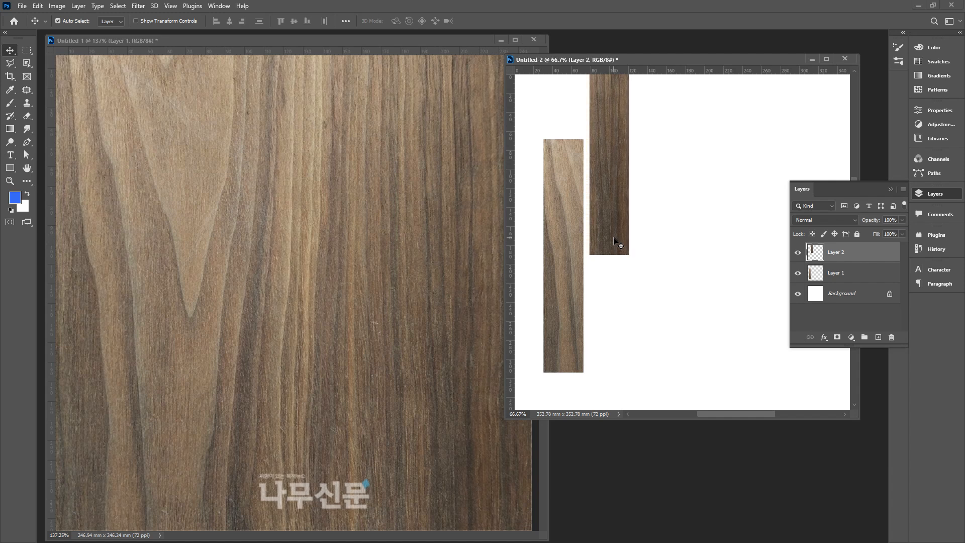
pyautogui.press('Right')
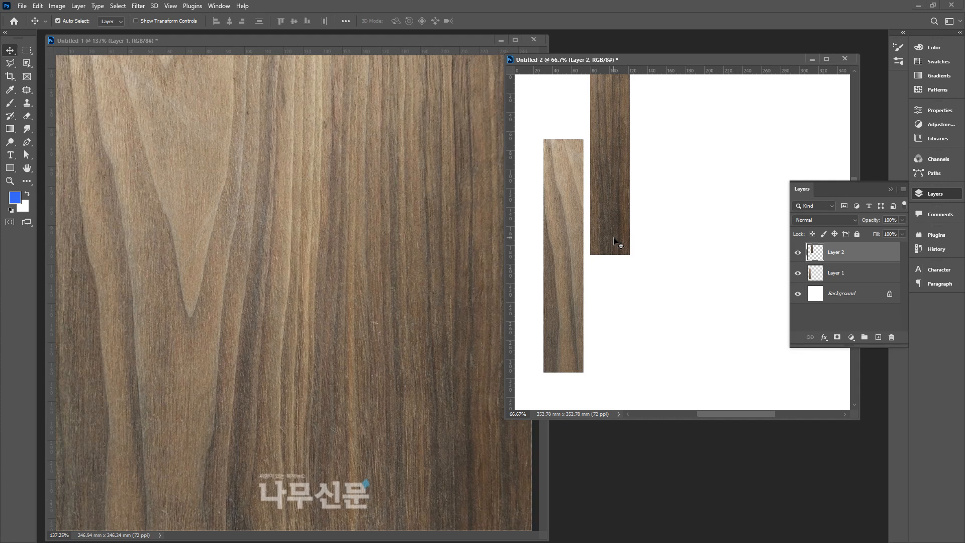
pyautogui.hotkey('shift', 'Right')
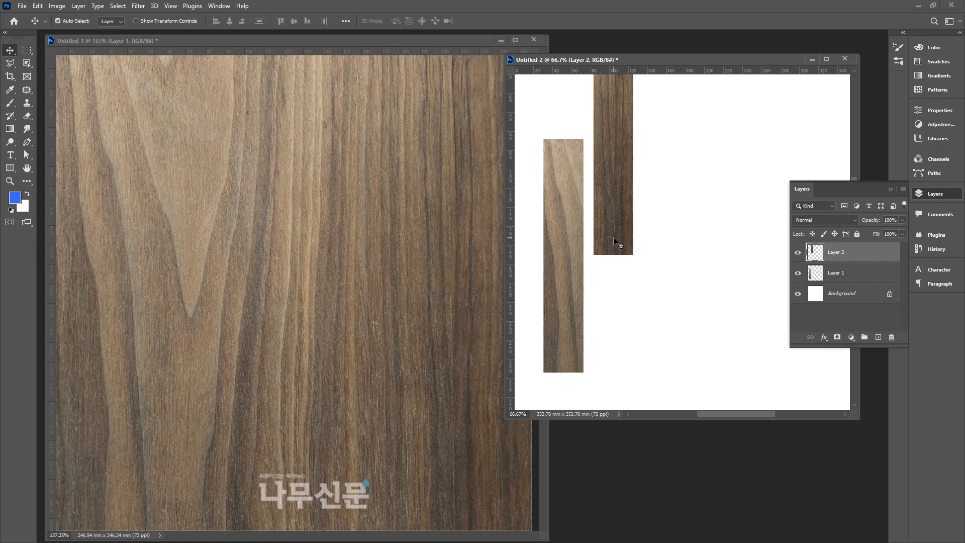
pyautogui.hotkey('shift', 'Right')
pyautogui.hotkey('shift', 'Right')
pyautogui.hotkey('shift', 'Right')
pyautogui.hotkey('shift', 'Right')
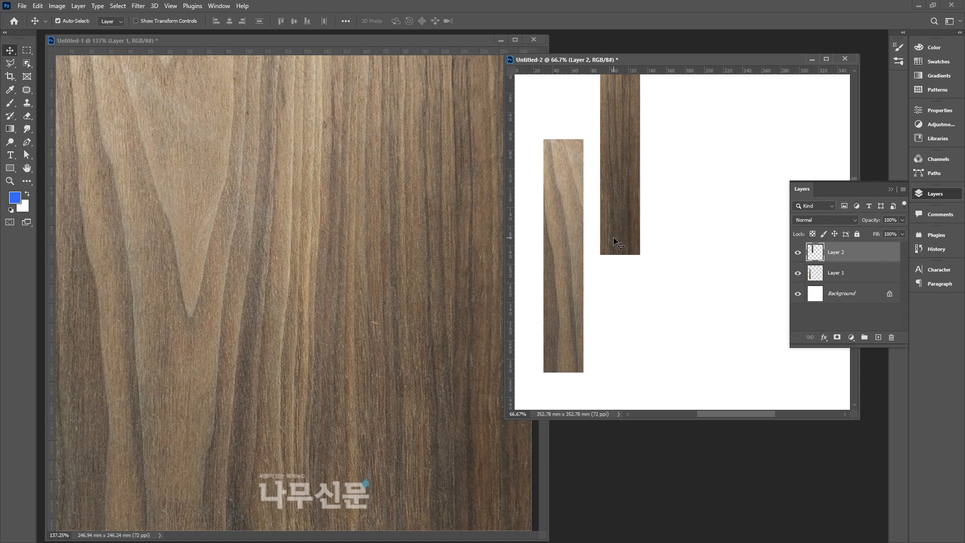
pyautogui.hotkey('shift', 'Left')
pyautogui.hotkey('shift', 'Left')
pyautogui.hotkey('shift', 'Left')
pyautogui.hotkey('shift', 'Left')
pyautogui.hotkey('shift', 'Left')
pyautogui.hotkey('shift', 'Left')
pyautogui.hotkey('shift', 'Left')
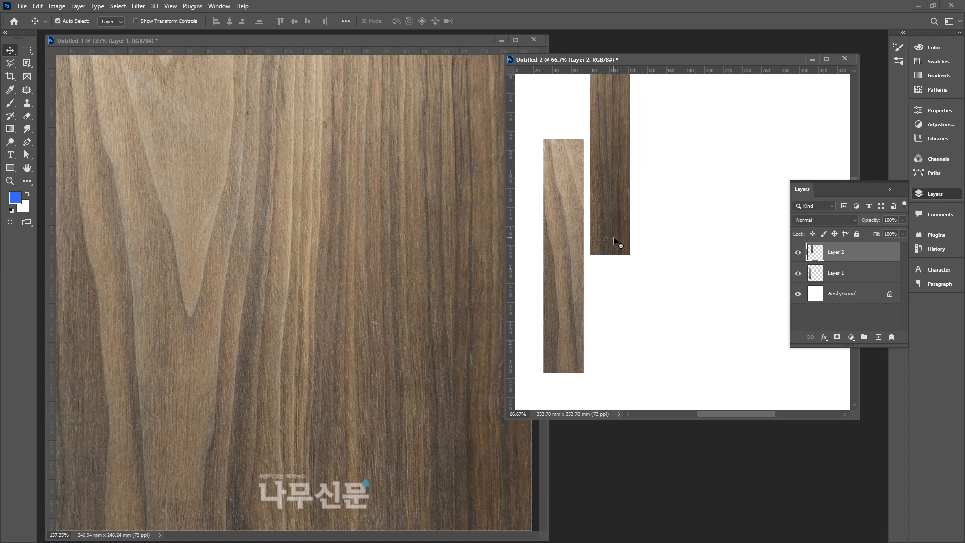
pyautogui.hotkey('shift', 'Right')
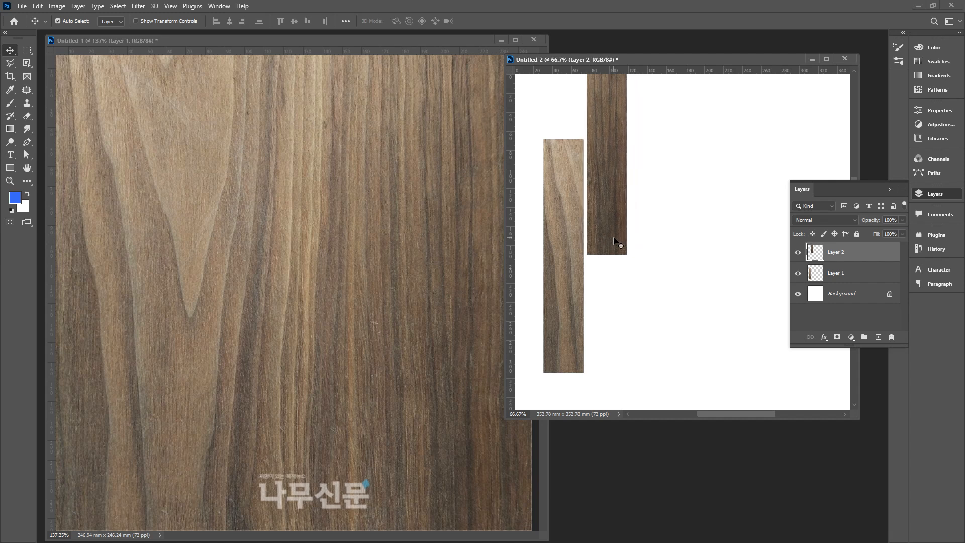
# Step: Shift the strip selection to the wood's right edge and copy it directly below the dark strip, leaving a thin gap
pyautogui.click(200, 39)
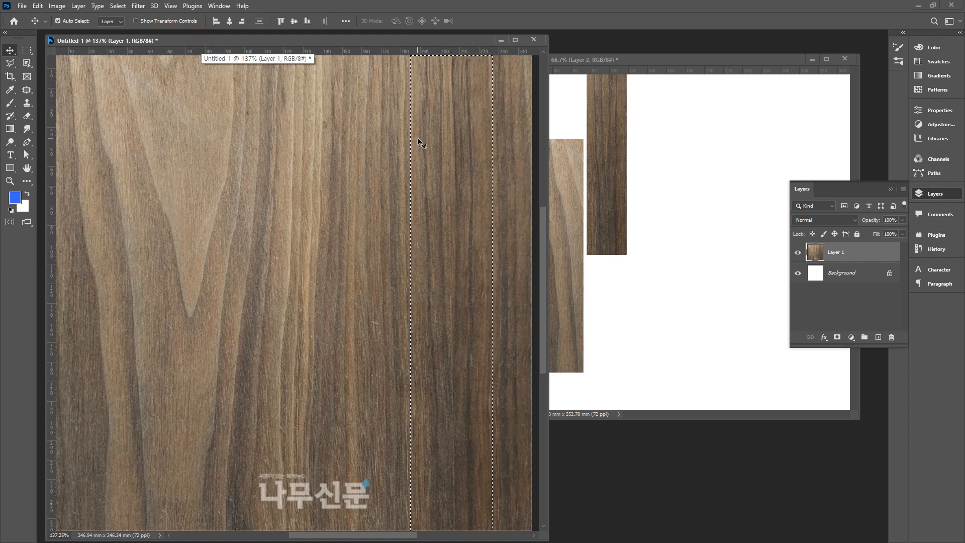
pyautogui.press('m')
pyautogui.moveTo(446, 148); pyautogui.dragTo(486, 149)
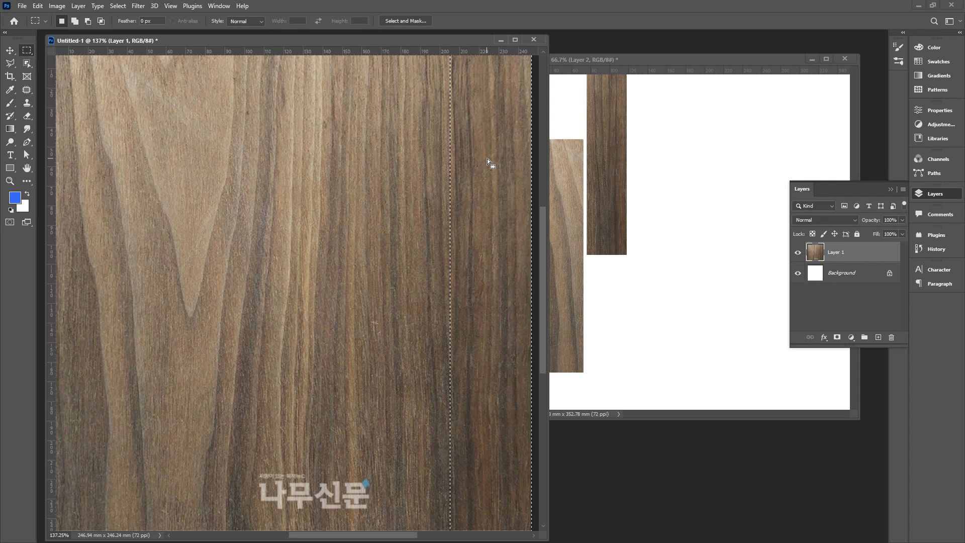
pyautogui.press('v')
pyautogui.moveTo(489, 147); pyautogui.dragTo(605, 267)
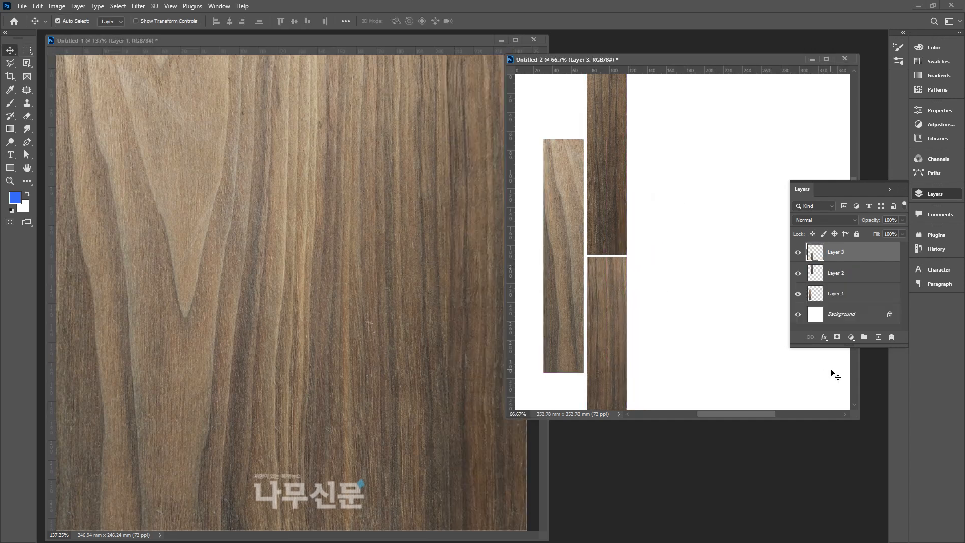
# Step: Shift the strip selection inward from the wood's right edge and copy it above the light strip, nudged up for a thin gap
pyautogui.click(293, 64)
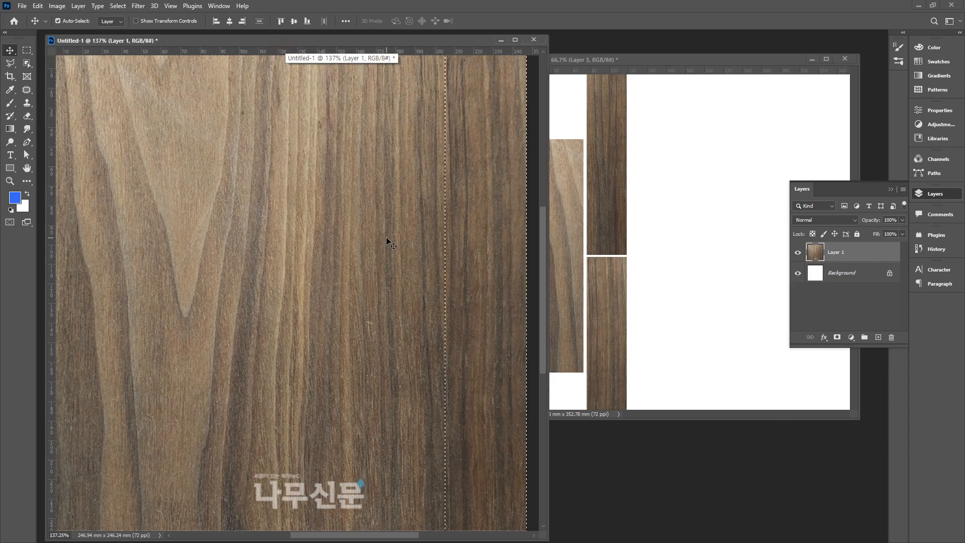
pyautogui.press('m')
pyautogui.moveTo(499, 266); pyautogui.dragTo(572, 130)
pyautogui.press('v')
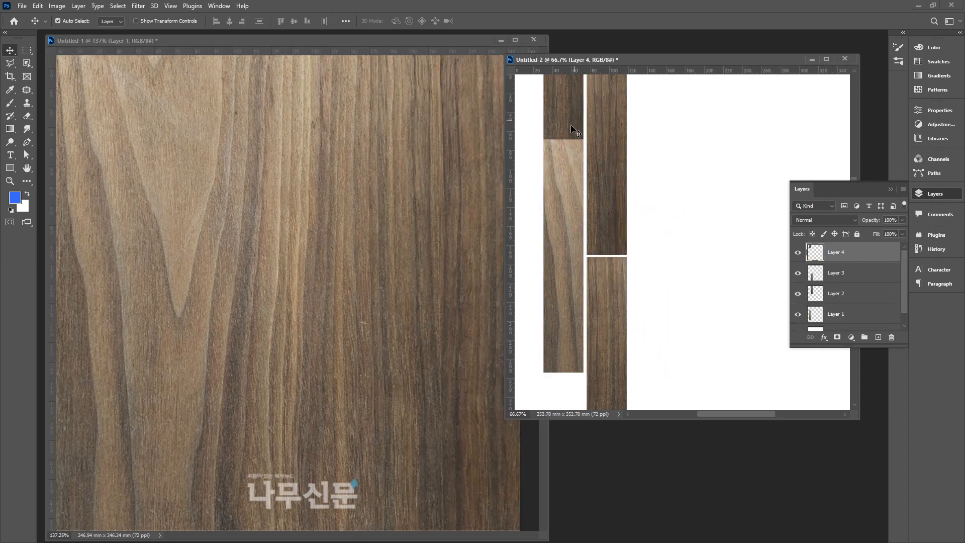
pyautogui.hotkey('shift', 'Up')
# Step: Shift the strip selection onto the wood's V-shaped grain and copy it below the light strip in the first column, leaving a thin gap
pyautogui.click(340, 40)
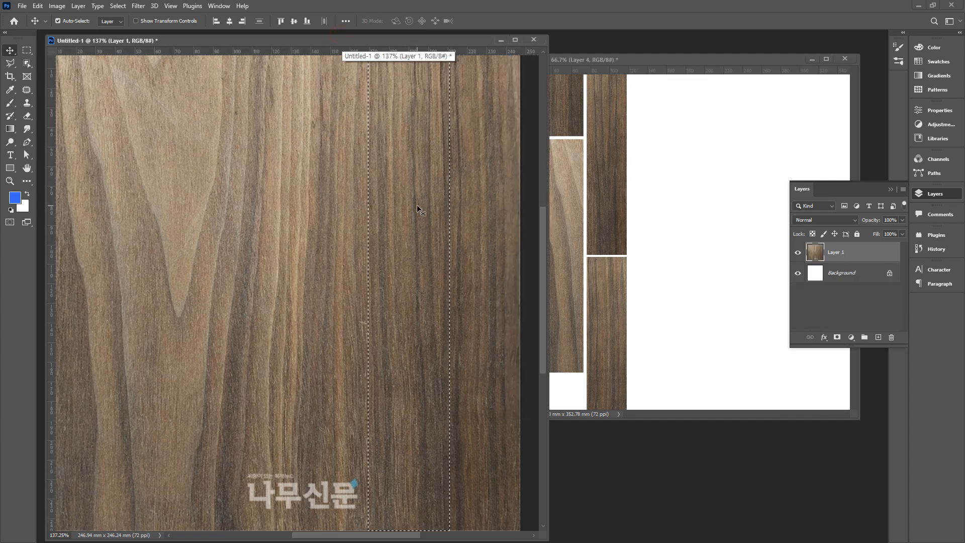
pyautogui.press('m')
pyautogui.moveTo(424, 252); pyautogui.dragTo(655, 261)
pyautogui.press('v')
pyautogui.moveTo(649, 165); pyautogui.dragTo(556, 375)
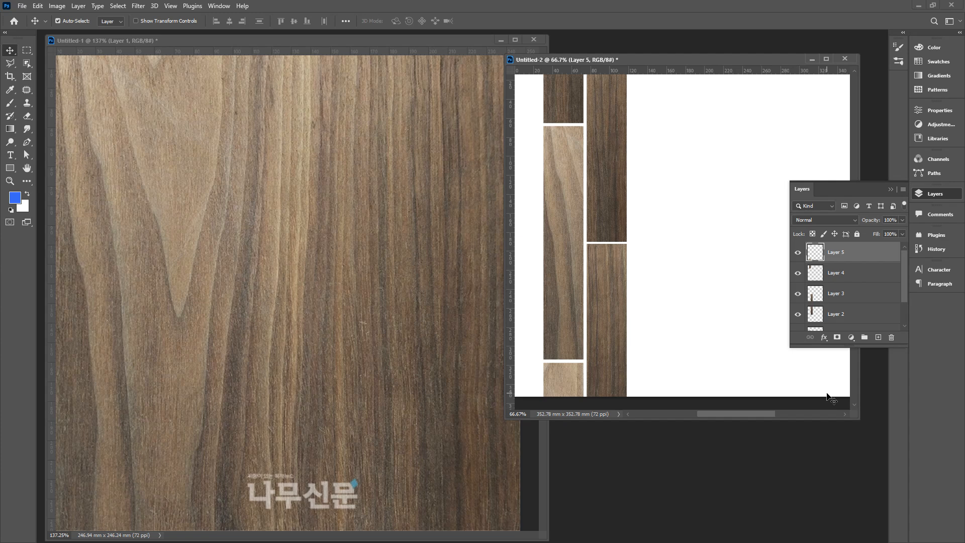
# Step: Deselect the strip in the wood document, then find a light-coloured wood texture image and paste it there as a new layer
pyautogui.click(241, 34)
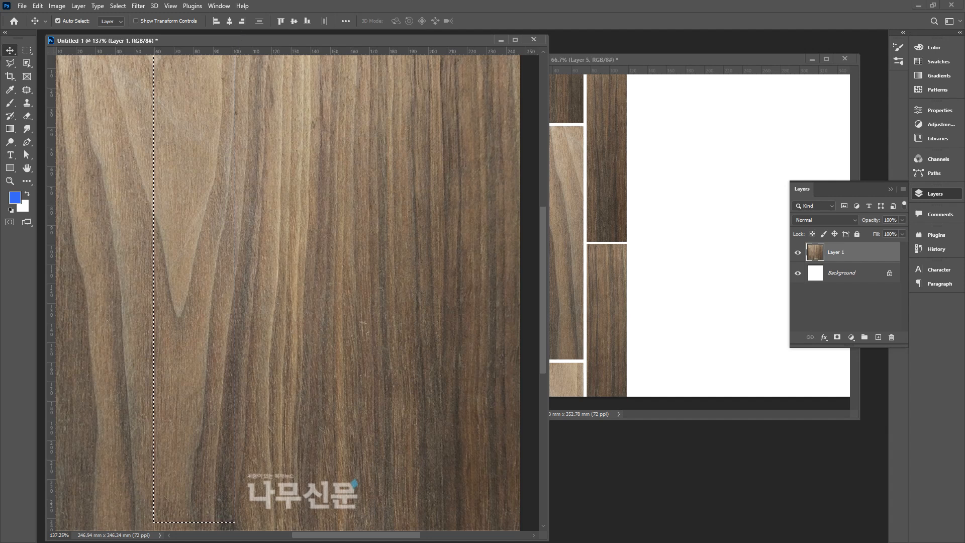
pyautogui.hotkey('ctrl', 'd')
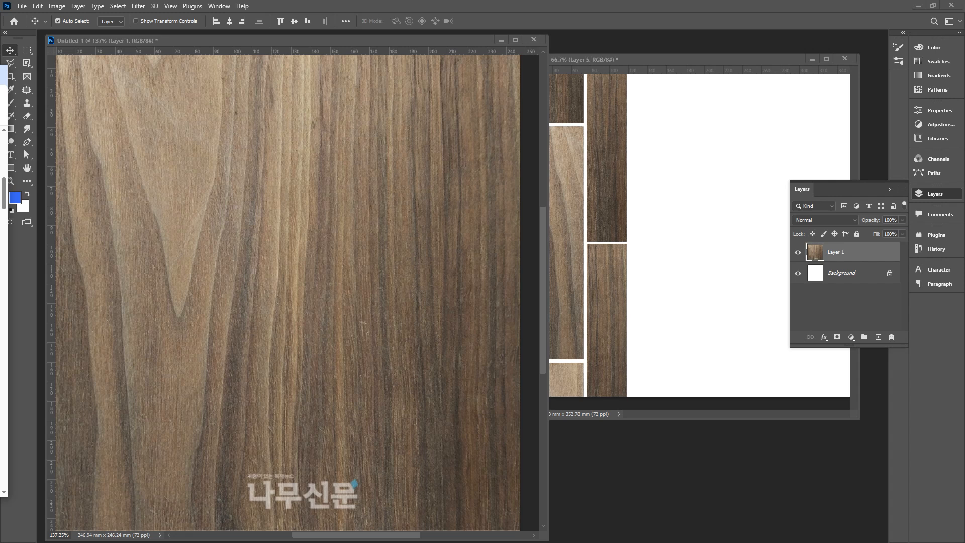
pyautogui.scroll(-8, 4, 285)
pyautogui.scroll(-8, 4, 310)
pyautogui.scroll(-10, 3, 341)
pyautogui.scroll(-6, 4, 311)
pyautogui.scroll(-3, 4, 292)
pyautogui.scroll(-3, 3, 299)
pyautogui.scroll(-3, 4, 322)
pyautogui.click(329, 50)
pyautogui.hotkey('ctrl', 'v')
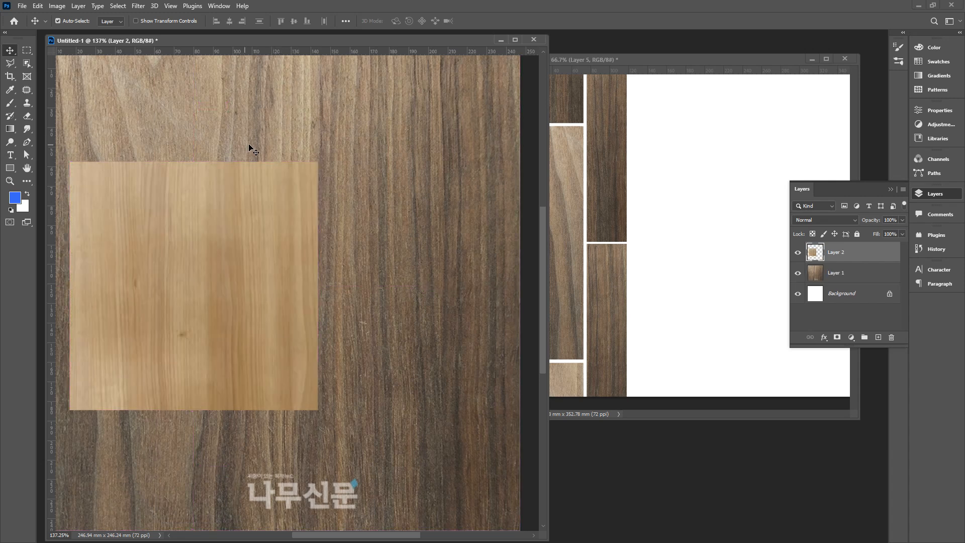
# Step: Scale the pasted light wood texture up to 192.82% and position it so that it covers the dark wood across the canvas
pyautogui.hotkey('ctrl', 't')
pyautogui.moveTo(321, 164); pyautogui.dragTo(456, 91)
pyautogui.moveTo(339, 121); pyautogui.dragTo(432, 113)
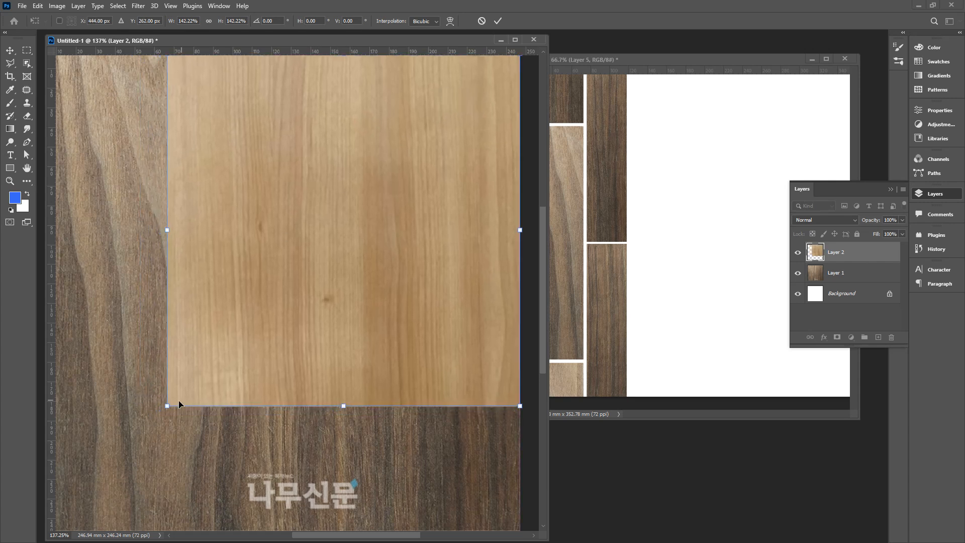
pyautogui.moveTo(167, 407); pyautogui.dragTo(108, 216)
pyautogui.press('Return')
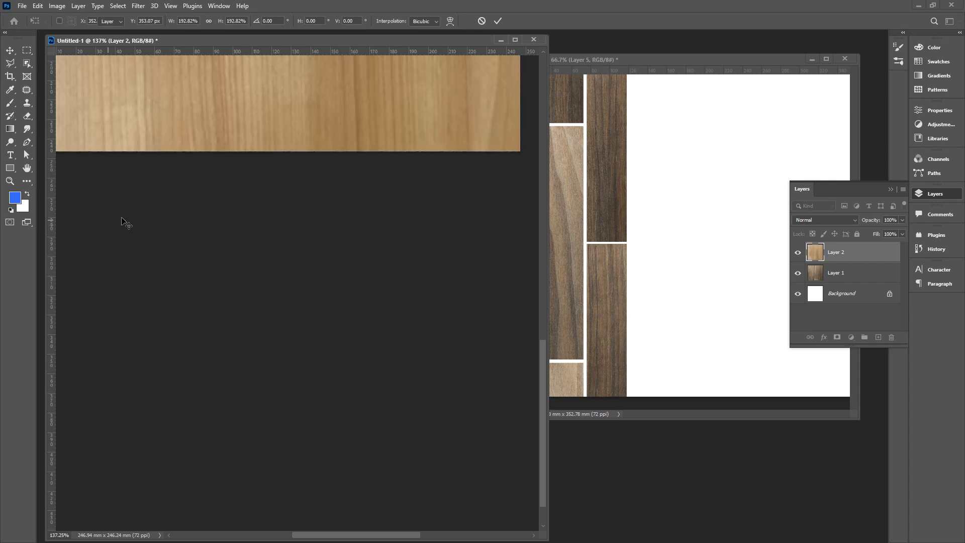
pyautogui.click(27, 168)
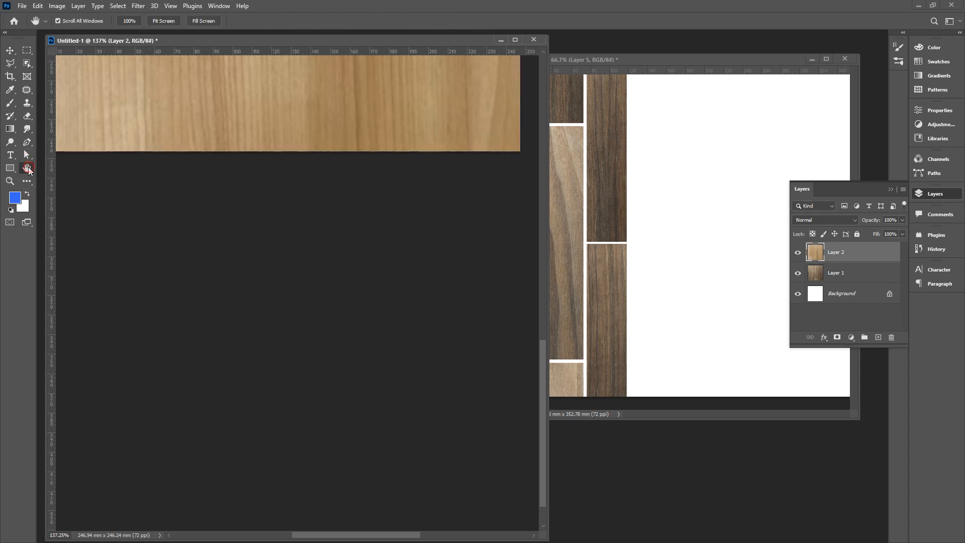
pyautogui.doubleClick(28, 167)
pyautogui.press('v')
pyautogui.moveTo(390, 164); pyautogui.dragTo(388, 159)
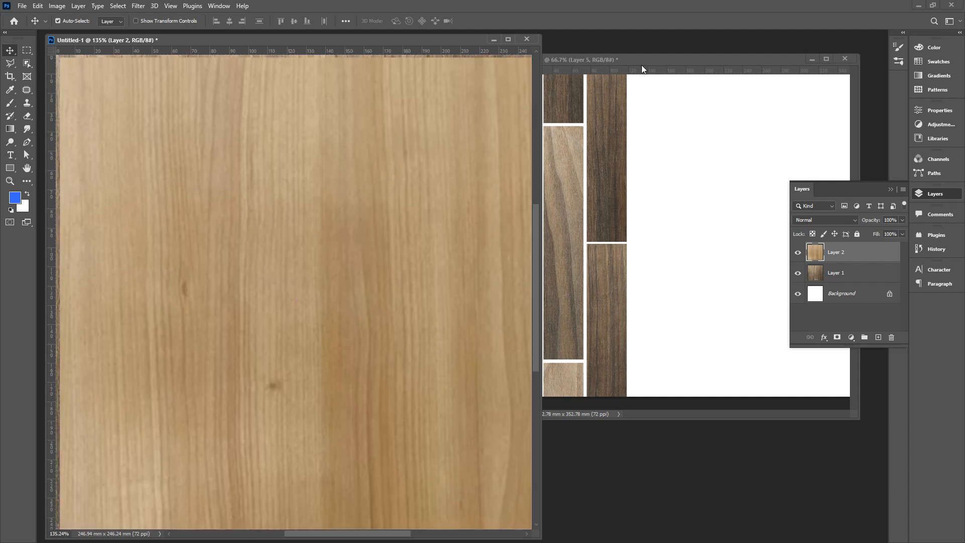
# Step: Load the outline of the Layer 1 plank as a selection and transfer it onto the light wood texture
pyautogui.click(646, 61)
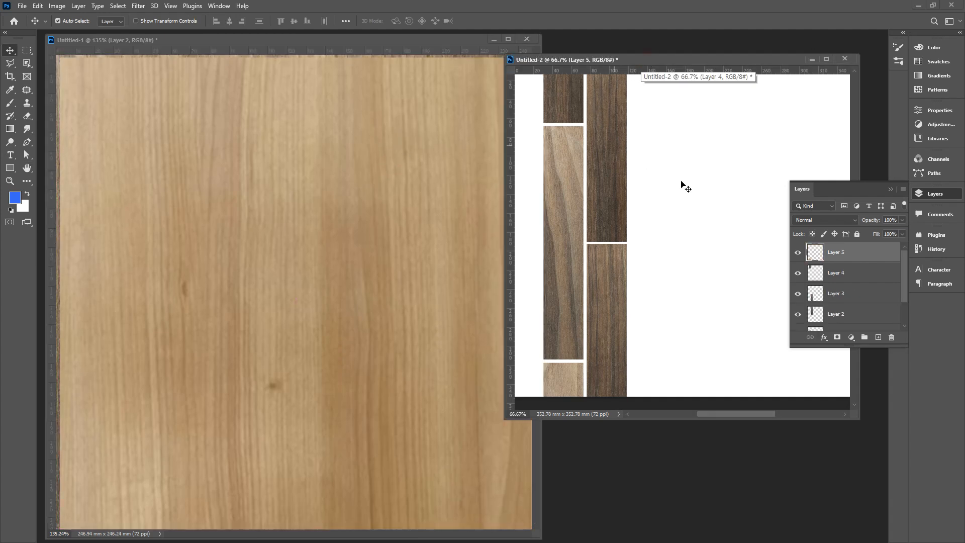
pyautogui.keyDown('ctrl'); pyautogui.click(814, 274); pyautogui.keyUp('ctrl')
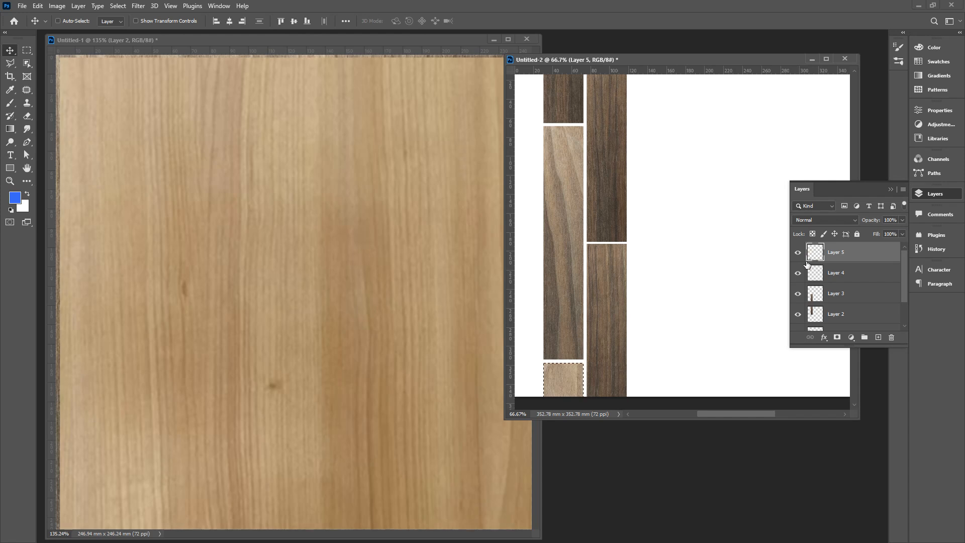
pyautogui.keyDown('ctrl'); pyautogui.click(816, 287); pyautogui.keyUp('ctrl')
pyautogui.keyDown('ctrl'); pyautogui.click(815, 314); pyautogui.keyUp('ctrl')
pyautogui.scroll(-2, 829, 304)
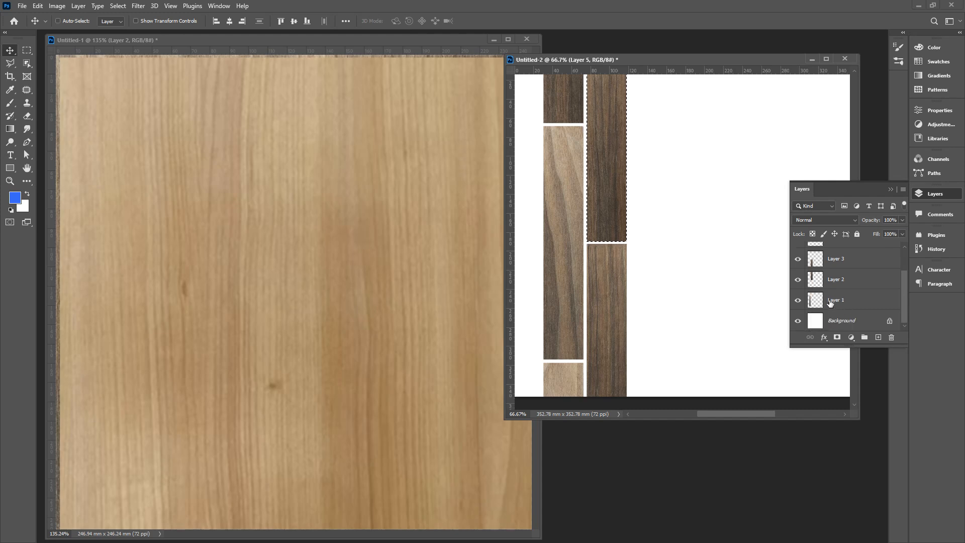
pyautogui.keyDown('ctrl'); pyautogui.click(817, 302); pyautogui.keyUp('ctrl')
pyautogui.hotkey('ctrl', 'd')
pyautogui.press('m')
pyautogui.click(330, 167)
pyautogui.moveTo(224, 164); pyautogui.dragTo(148, 126)
pyautogui.keyDown('alt'); pyautogui.click(238, 175); pyautogui.keyUp('alt')
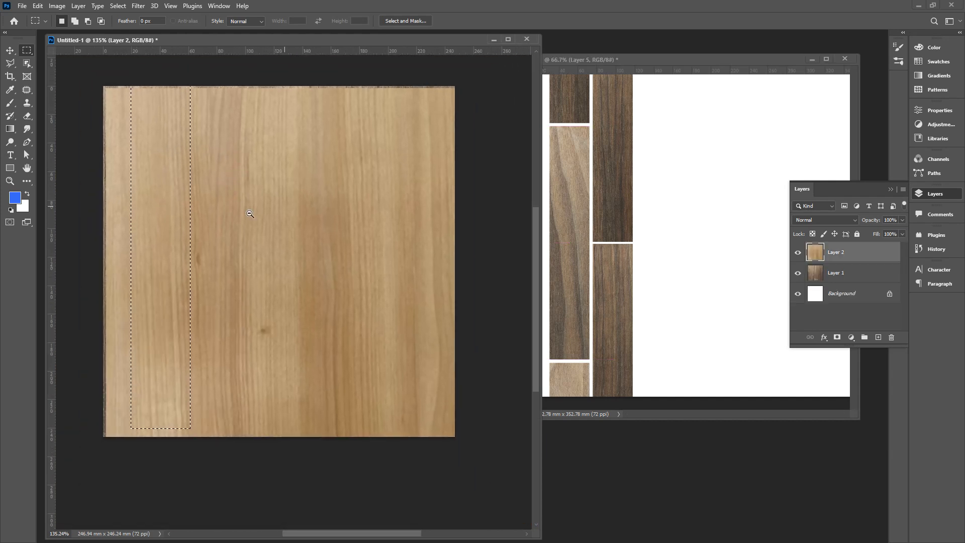
# Step: Shift the strip selection right of the light wood's centre and copy it to the top of a third column, leaving a thin gap
pyautogui.moveTo(128, 217); pyautogui.dragTo(122, 224)
pyautogui.moveTo(167, 201); pyautogui.dragTo(362, 212)
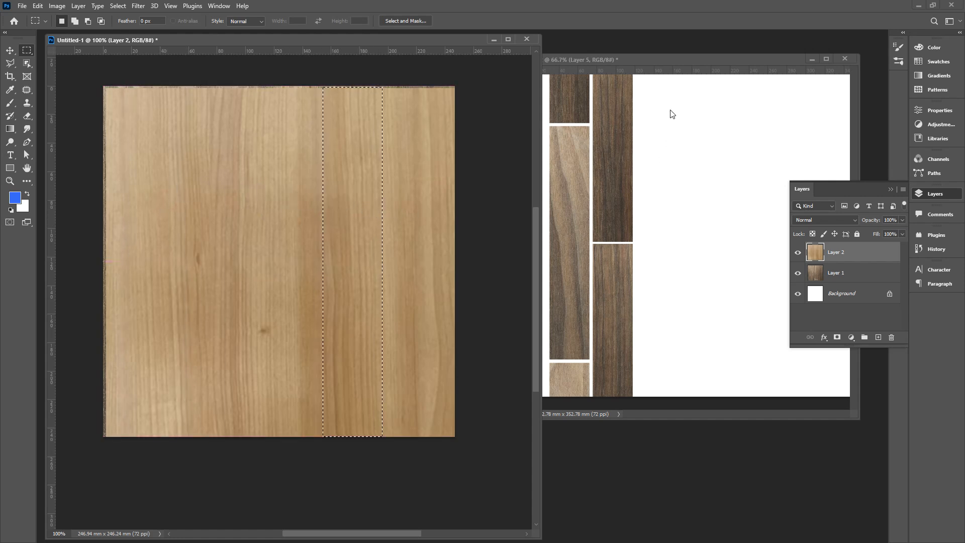
pyautogui.click(683, 58)
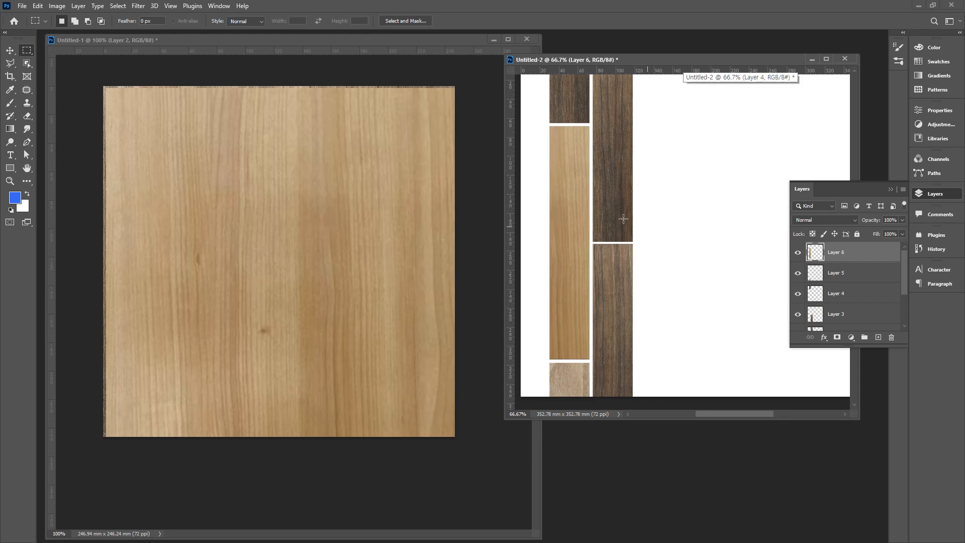
pyautogui.press('v')
pyautogui.moveTo(579, 209); pyautogui.dragTo(666, 139)
pyautogui.moveTo(676, 267); pyautogui.dragTo(672, 110)
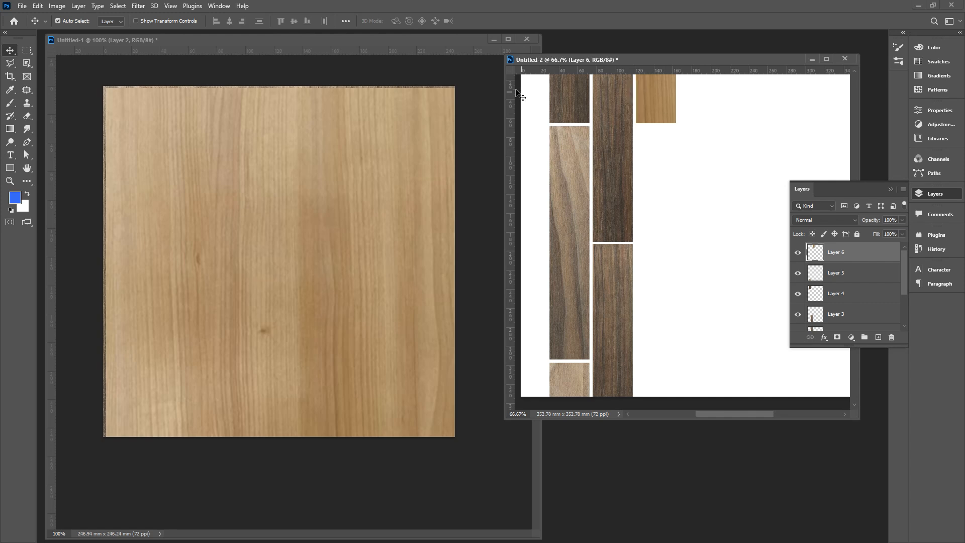
# Step: Shift the strip selection over the light wood's left part and copy it below the top strip in the third column
pyautogui.click(421, 40)
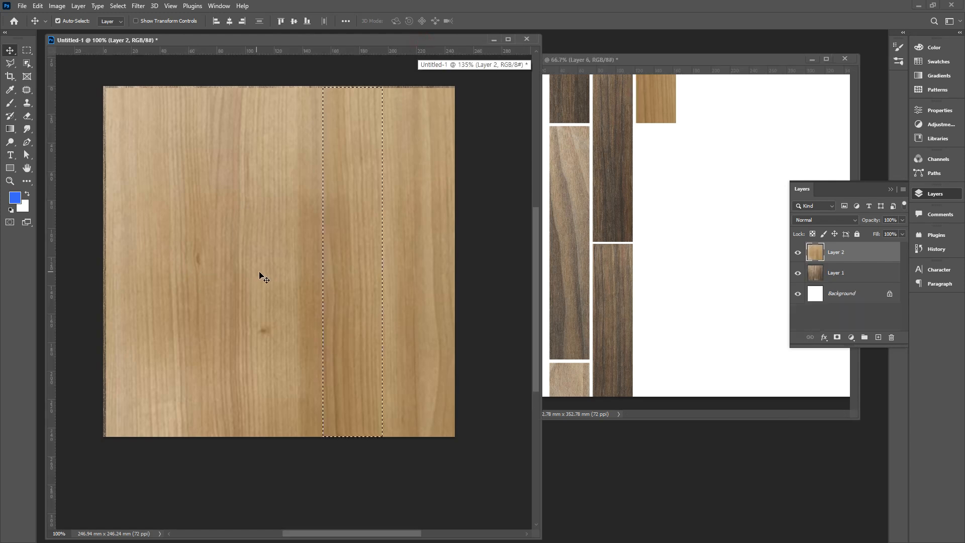
pyautogui.press('m')
pyautogui.moveTo(342, 262); pyautogui.dragTo(184, 256)
pyautogui.press('v')
pyautogui.moveTo(190, 182); pyautogui.dragTo(649, 161)
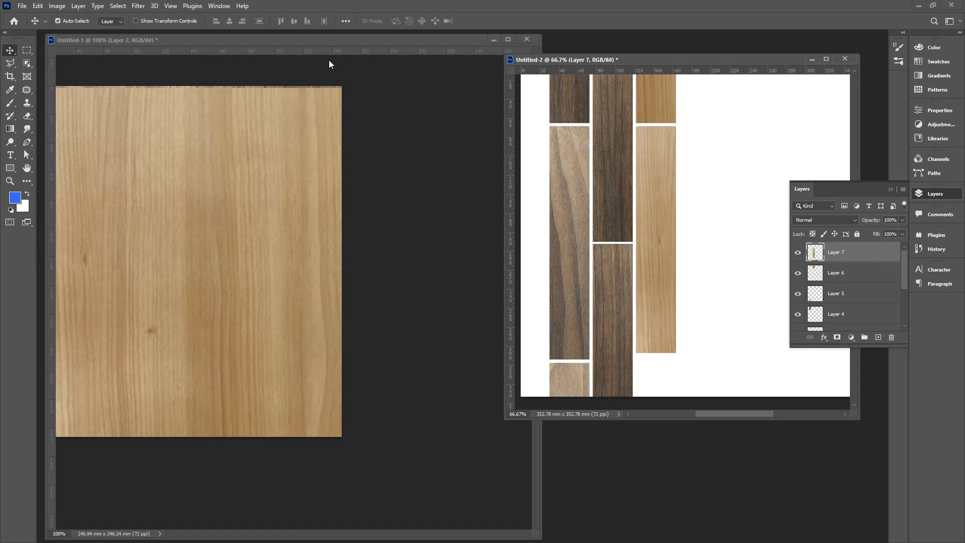
# Step: Move the strip selection to the darker middle grain of the light wood and copy it to the bottom of the third column
pyautogui.click(315, 43)
pyautogui.press('m')
pyautogui.moveTo(83, 229); pyautogui.dragTo(199, 228)
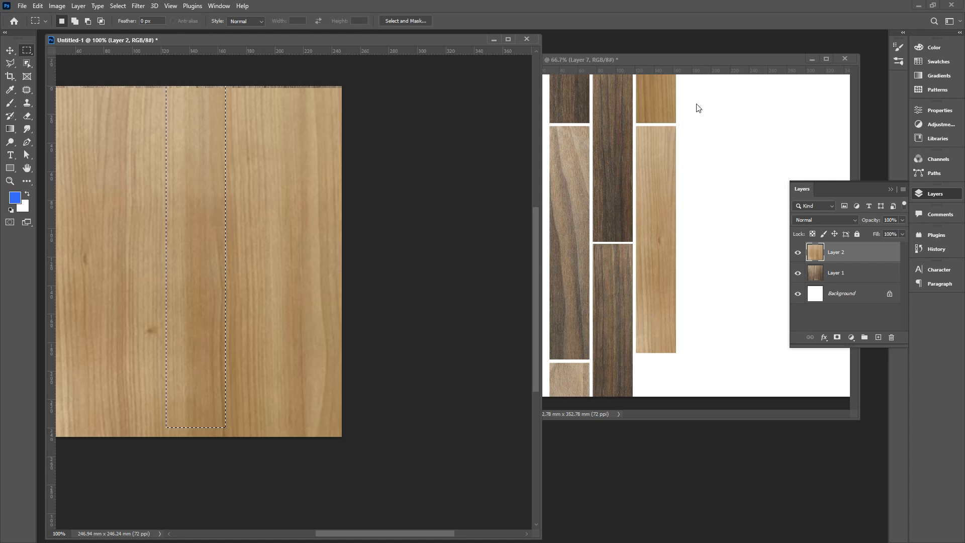
pyautogui.click(749, 61)
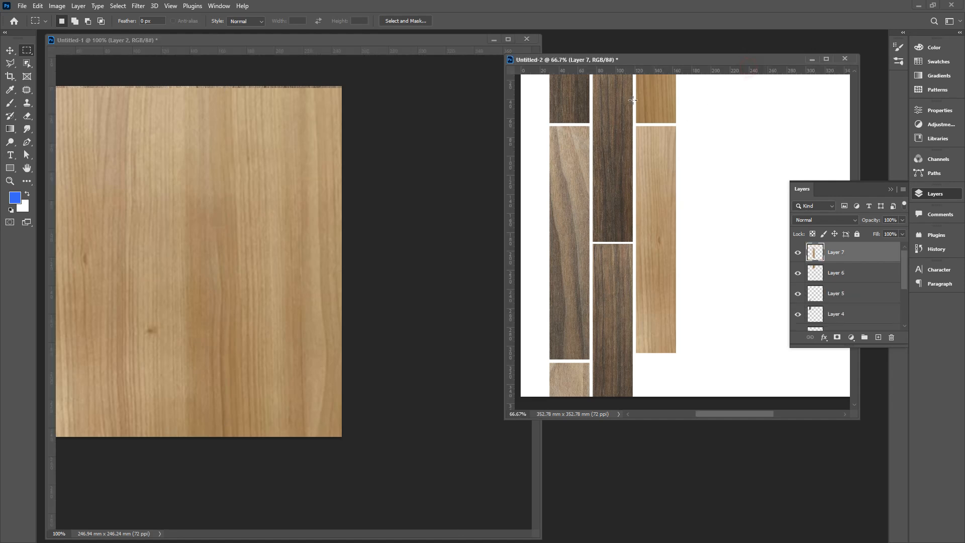
pyautogui.click(280, 72)
pyautogui.press('v')
pyautogui.moveTo(232, 238); pyautogui.dragTo(665, 361)
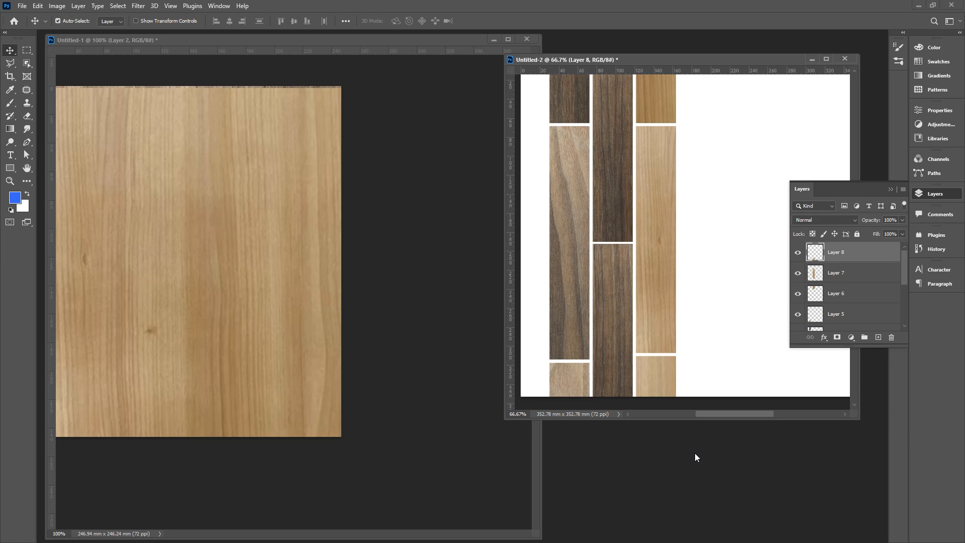
# Step: Switch the rectangular marquee style to Fixed Ratio and try 1.6:1 selections on the light wood
pyautogui.press('m')
pyautogui.click(459, 93)
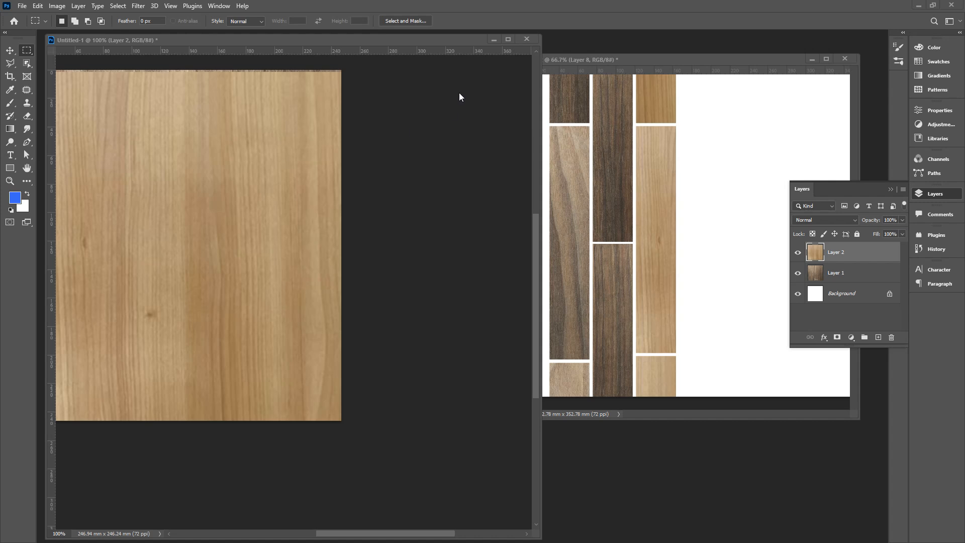
pyautogui.click(144, 114)
pyautogui.hotkey('ctrl', 'z')
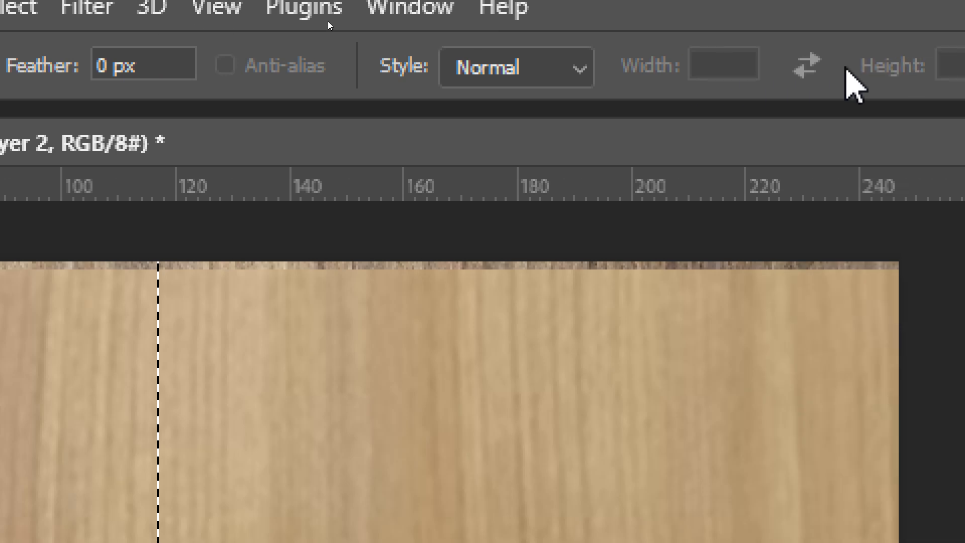
pyautogui.click(692, 65)
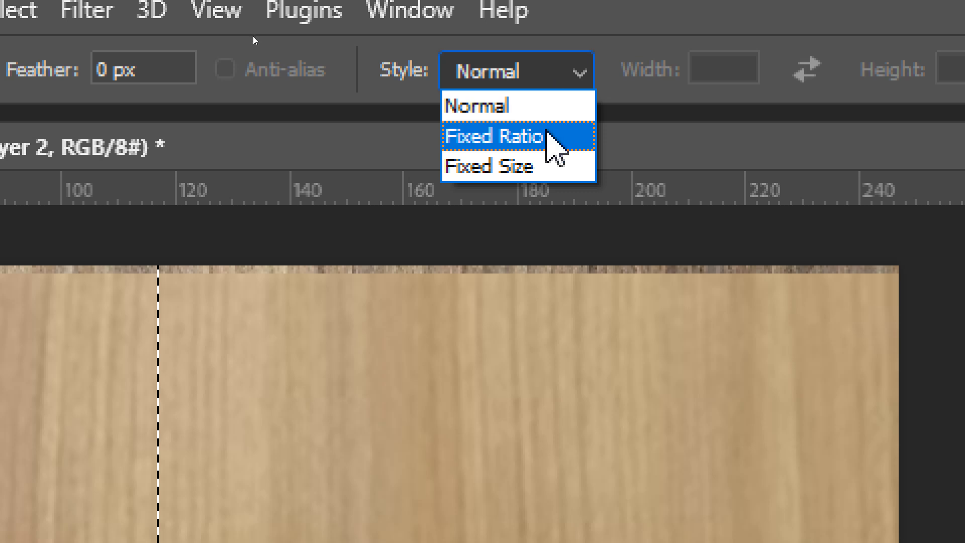
pyautogui.click(552, 137)
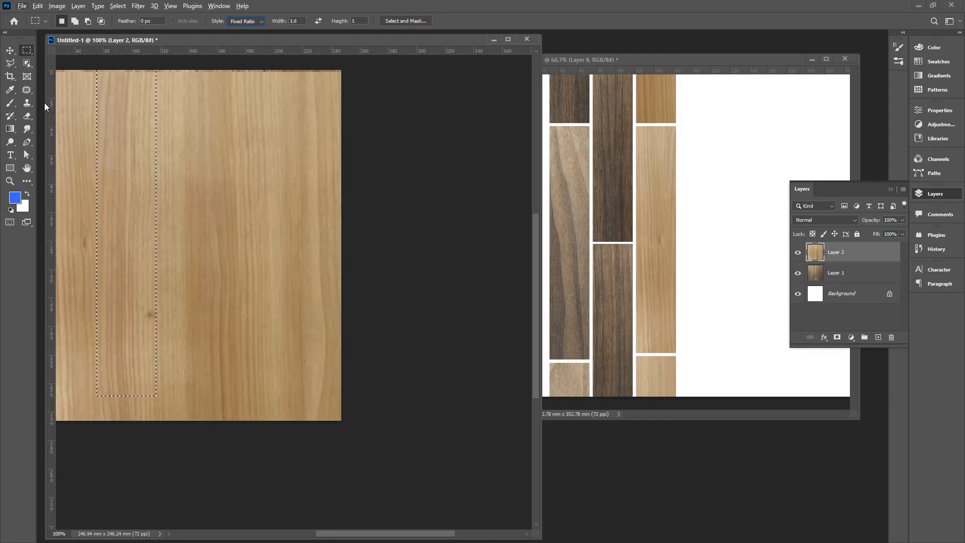
pyautogui.moveTo(211, 84); pyautogui.dragTo(332, 279)
pyautogui.moveTo(162, 182); pyautogui.dragTo(316, 234)
pyautogui.click(319, 325)
# Step: Switch the marquee style to Fixed Size at 100 × 500 px and place the selection on the light wood
pyautogui.click(258, 23)
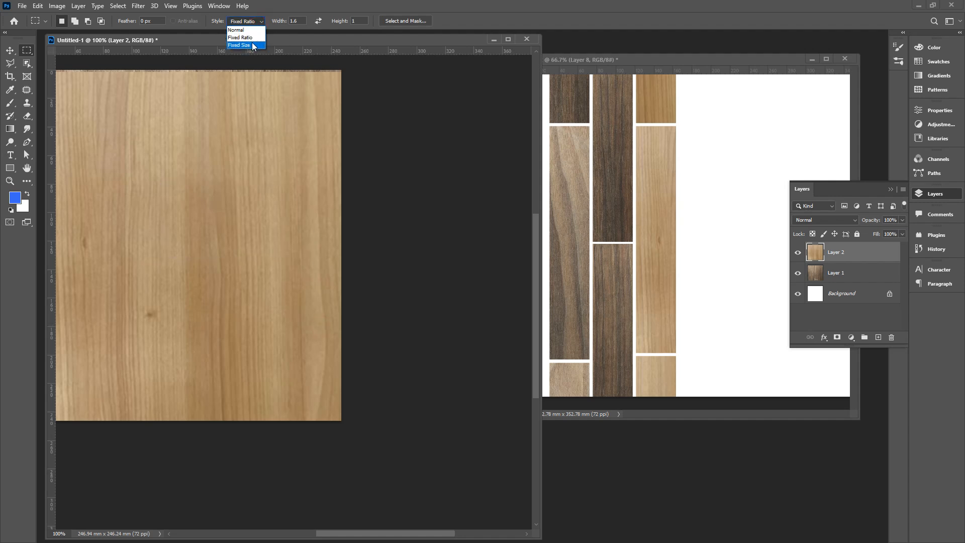
pyautogui.click(252, 42)
pyautogui.moveTo(170, 70); pyautogui.dragTo(131, 128)
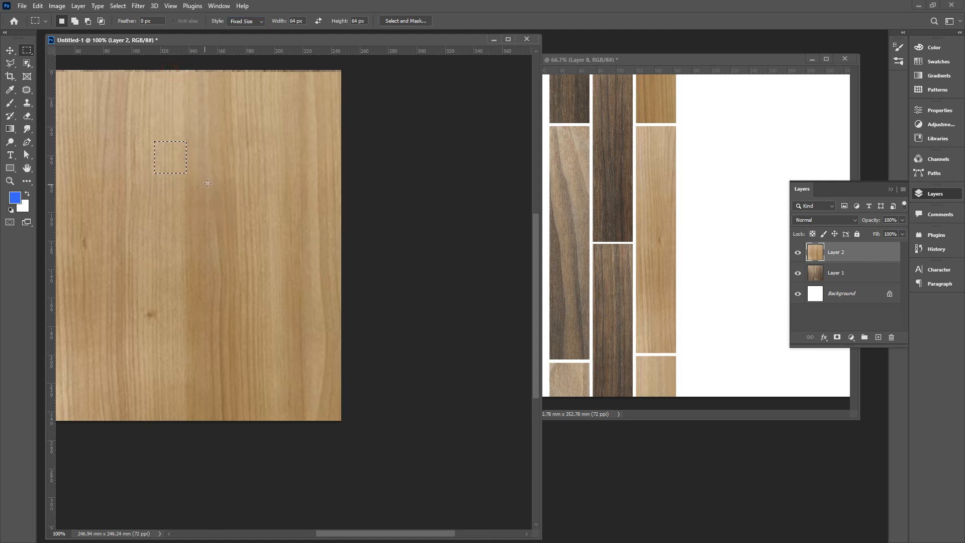
pyautogui.click(300, 21)
pyautogui.write('100')
pyautogui.click(362, 20)
pyautogui.write('500')
pyautogui.moveTo(155, 99); pyautogui.dragTo(121, 97)
pyautogui.click(257, 101)
pyautogui.moveTo(257, 101); pyautogui.dragTo(229, 105)
# Step: Close both the plank pattern document and the wood texture document without saving
pyautogui.click(845, 59)
pyautogui.click(478, 203)
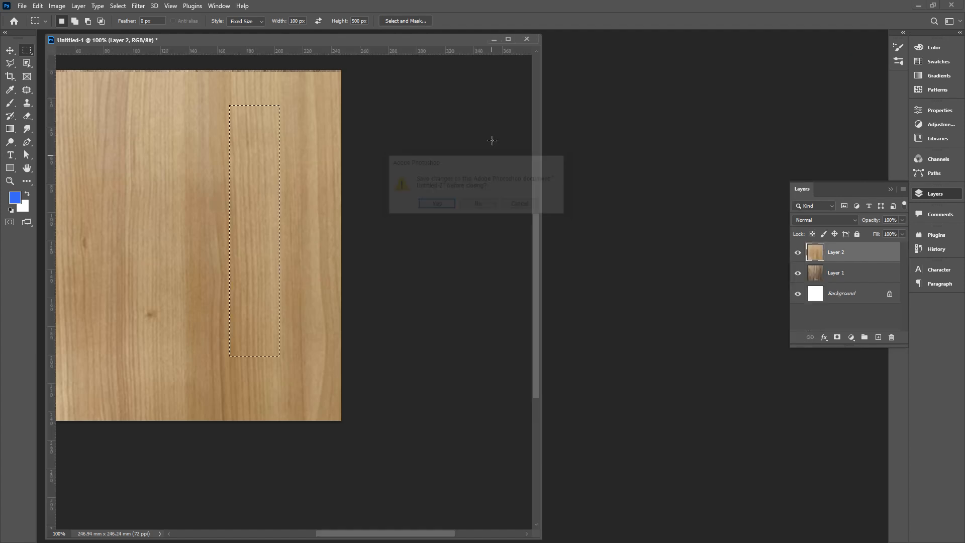
pyautogui.click(526, 39)
pyautogui.click(478, 203)
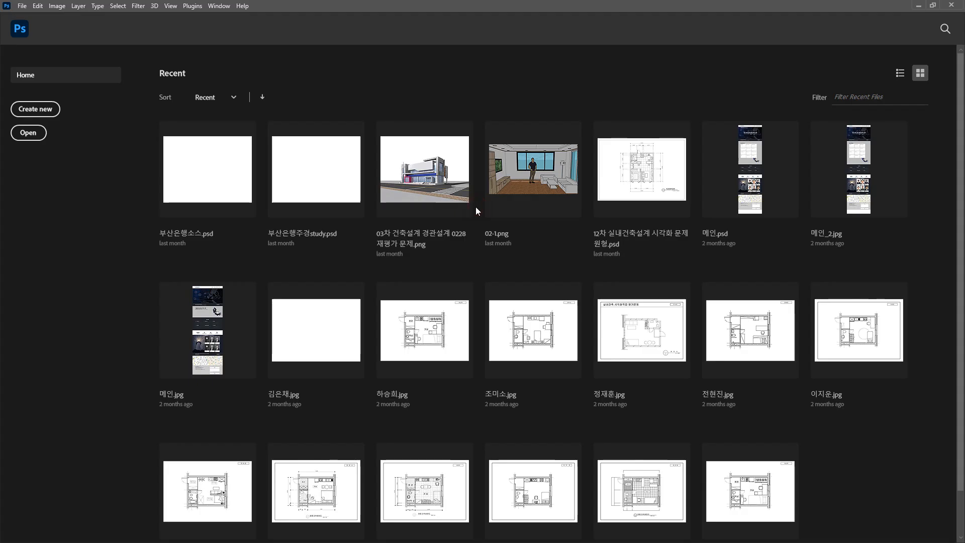
# Step: Create a new 600 × 600 pixel document
pyautogui.hotkey('ctrl', 'n')
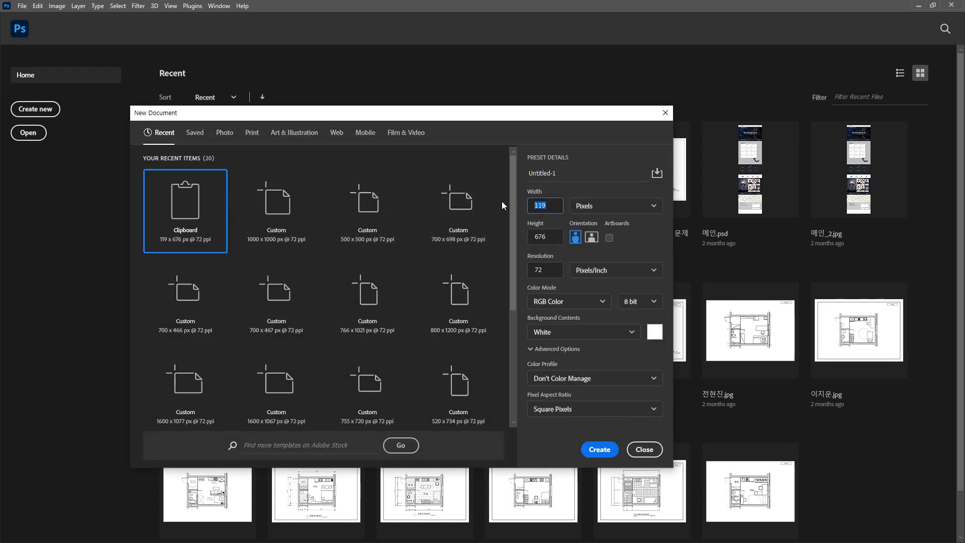
pyautogui.click(559, 213)
pyautogui.write('600')
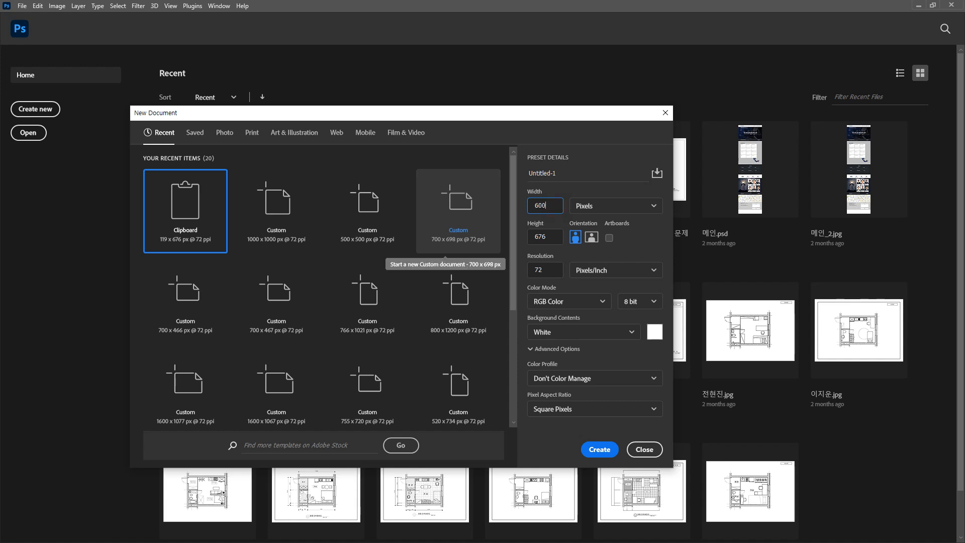
pyautogui.doubleClick(555, 238)
pyautogui.write('600')
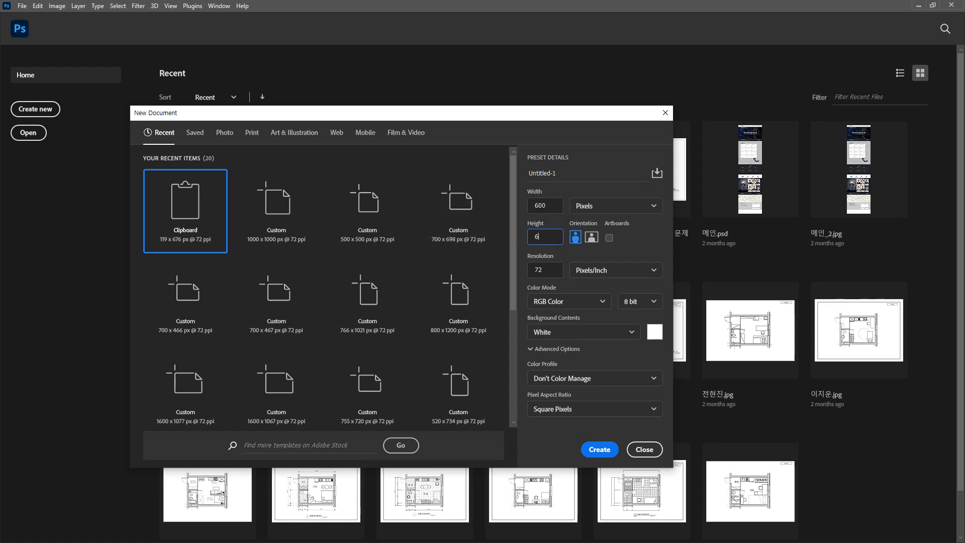
pyautogui.press('Return')
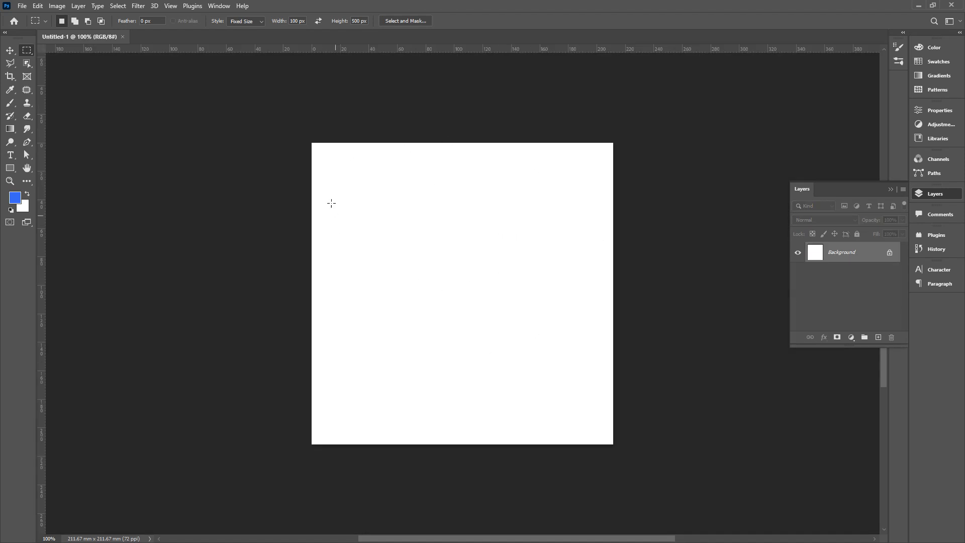
# Step: Set the fixed marquee size to 200 × 100 px and try a selection on the blank canvas
pyautogui.press('u')
pyautogui.press('space')
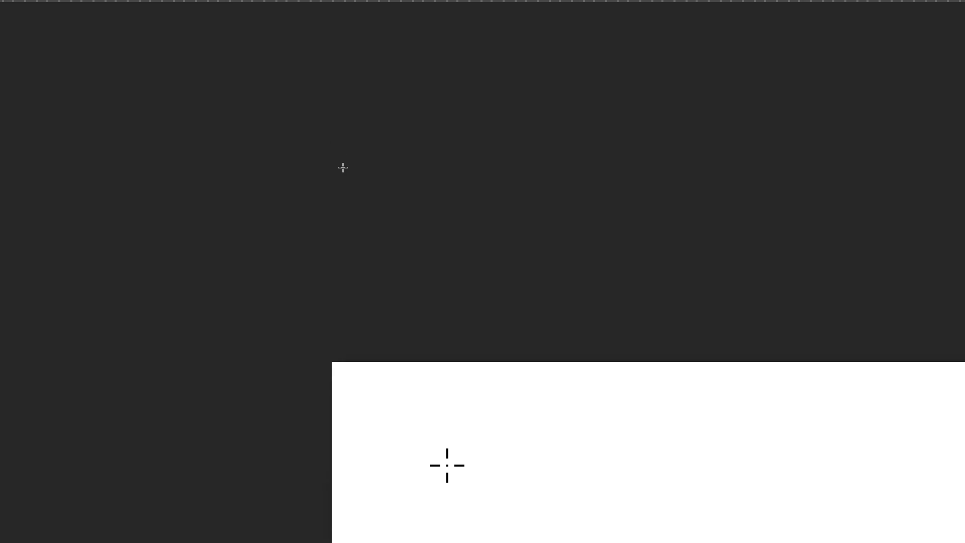
pyautogui.moveTo(588, 353); pyautogui.dragTo(261, 65)
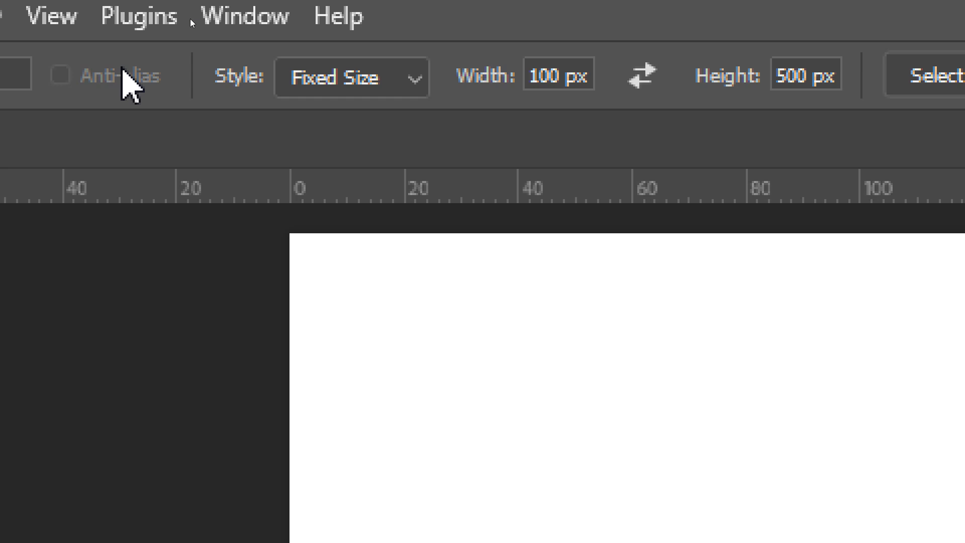
pyautogui.moveTo(581, 80); pyautogui.dragTo(525, 64)
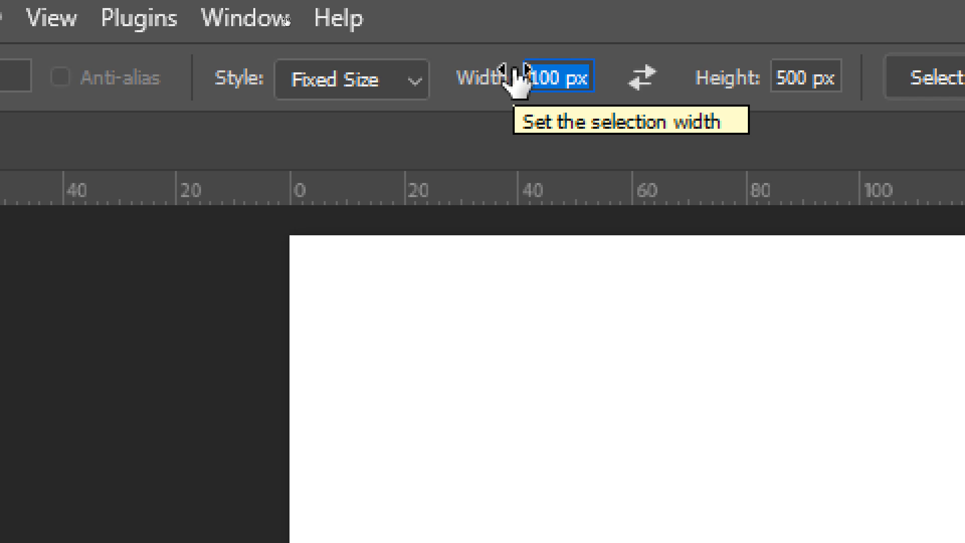
pyautogui.write('200')
pyautogui.press('Return')
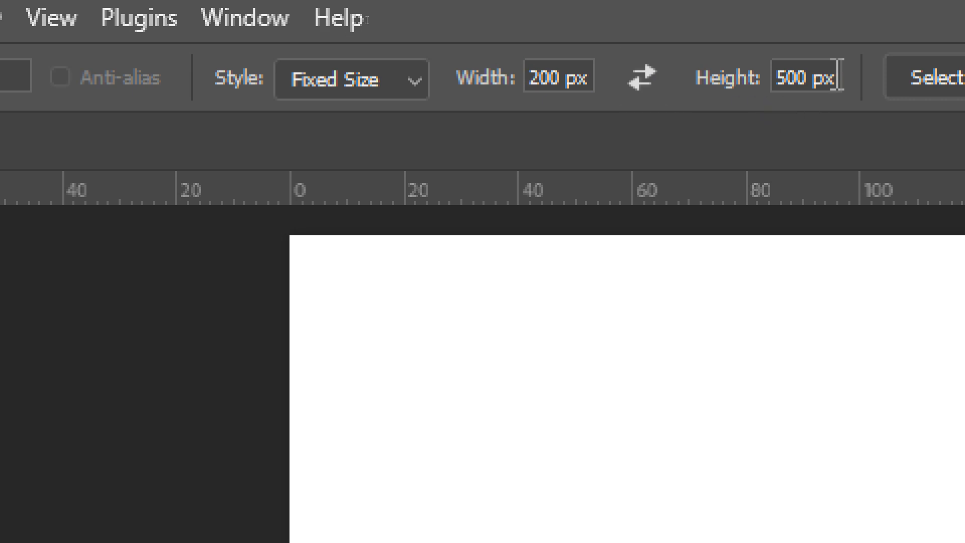
pyautogui.click(829, 77)
pyautogui.write('100')
pyautogui.press('Return')
pyautogui.moveTo(280, 130); pyautogui.dragTo(305, 134)
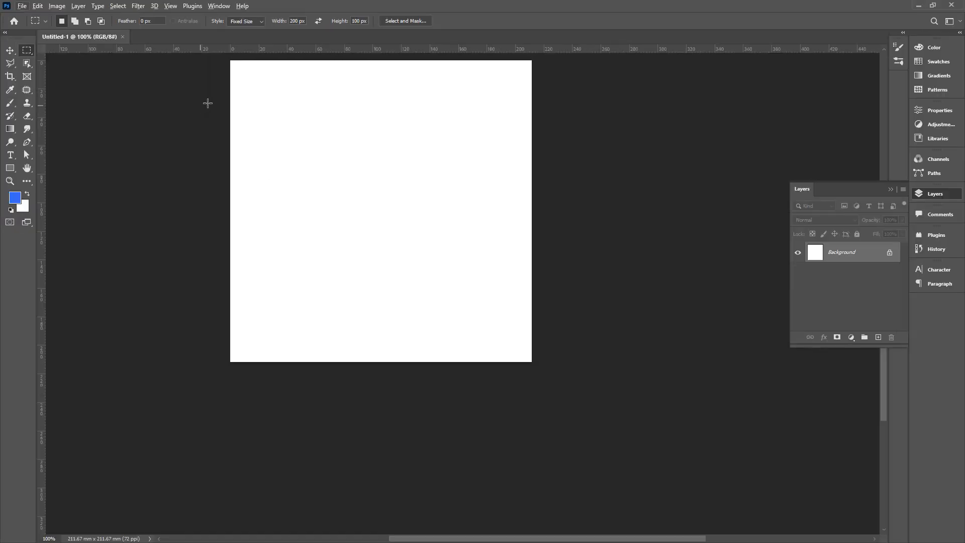
# Step: Set the fixed marquee size to 100 × 50 px and place the selection in the upper middle of the canvas
pyautogui.click(297, 20)
pyautogui.write('100')
pyautogui.press('Tab')
pyautogui.write('50')
pyautogui.press('Return')
pyautogui.moveTo(265, 102); pyautogui.dragTo(313, 116)
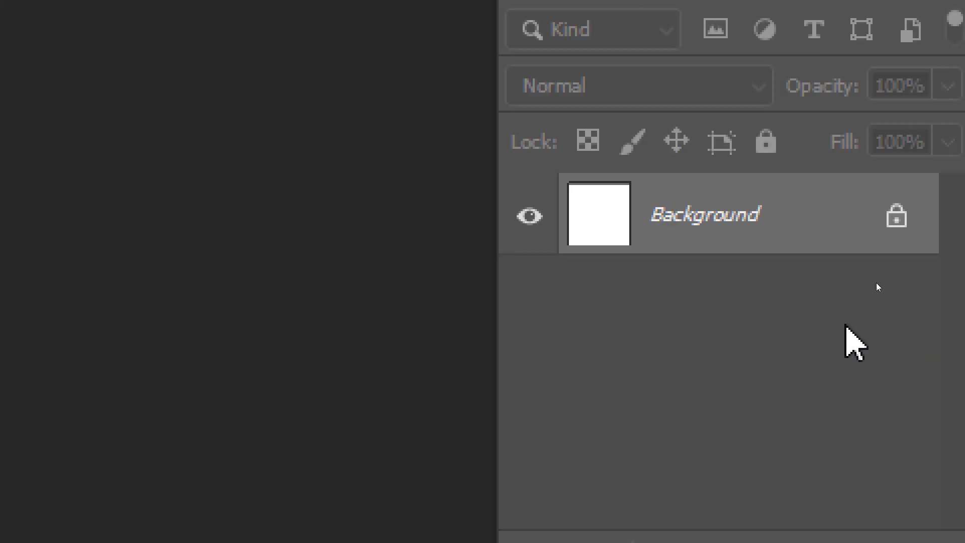
# Step: Add a new layer, set the foreground colour to dark red and fill the rectangular selection with it
pyautogui.click(849, 429)
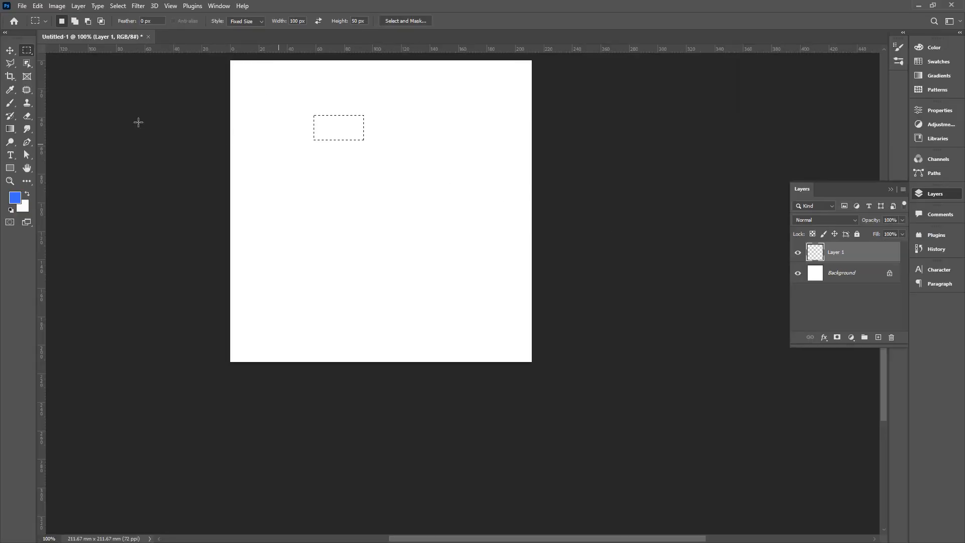
pyautogui.click(15, 197)
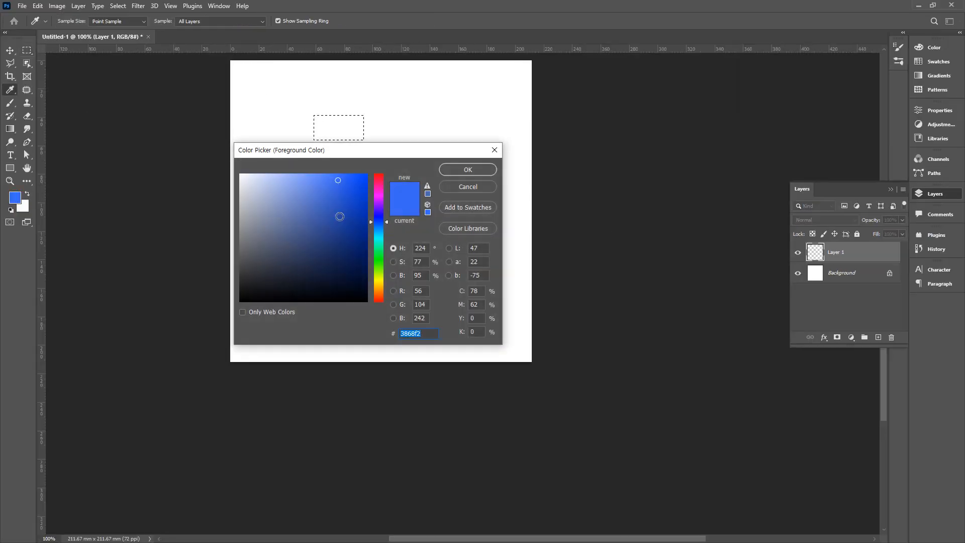
pyautogui.moveTo(380, 225); pyautogui.dragTo(384, 305)
pyautogui.moveTo(354, 222); pyautogui.dragTo(355, 223)
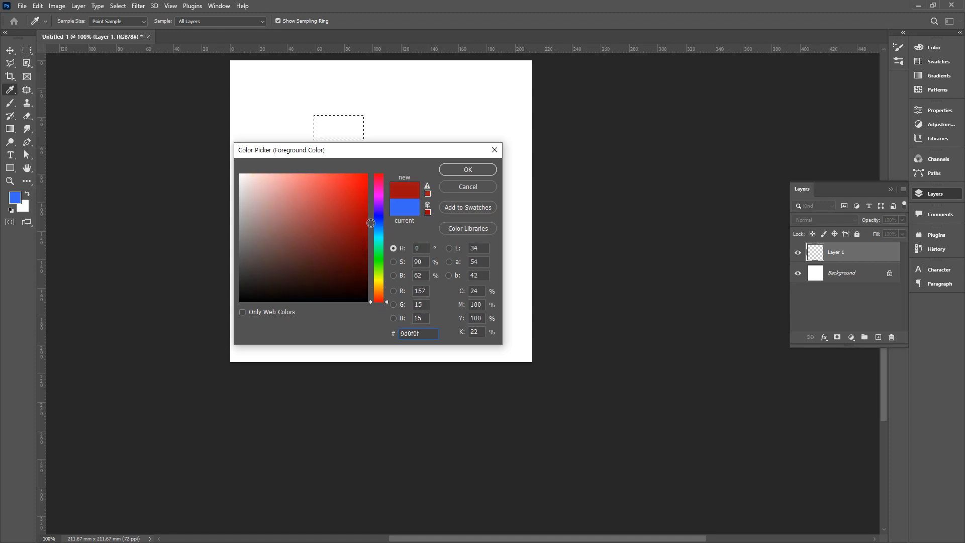
pyautogui.click(458, 170)
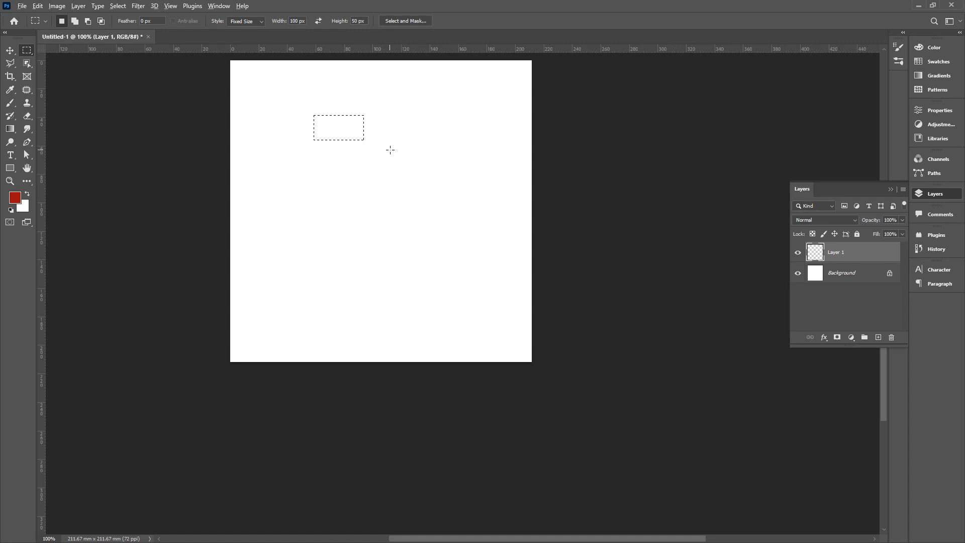
pyautogui.hotkey('alt', 'BackSpace')
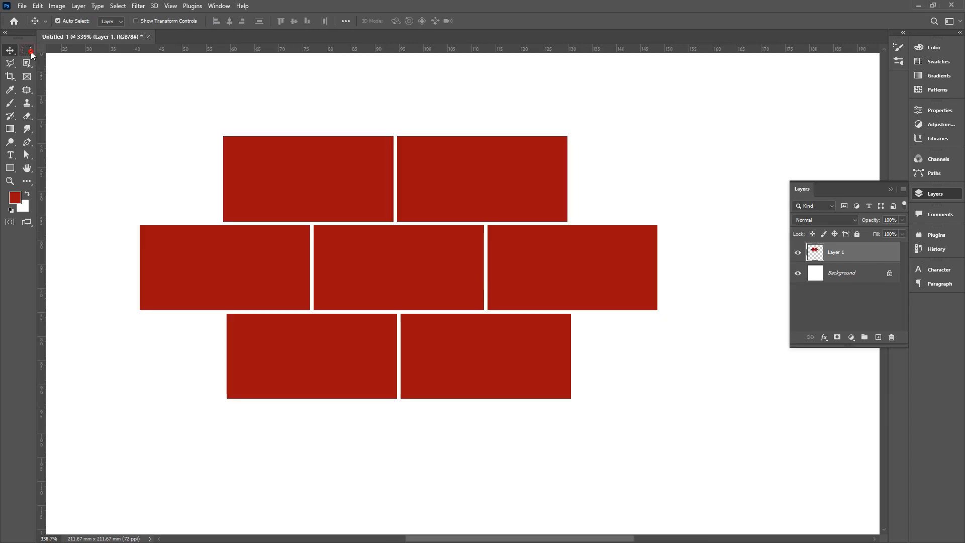
# Step: Set the rectangular marquee style to Normal and select one repeat unit of the brick layout, starting at the upper-left brick's corner
pyautogui.click(28, 50)
pyautogui.click(250, 22)
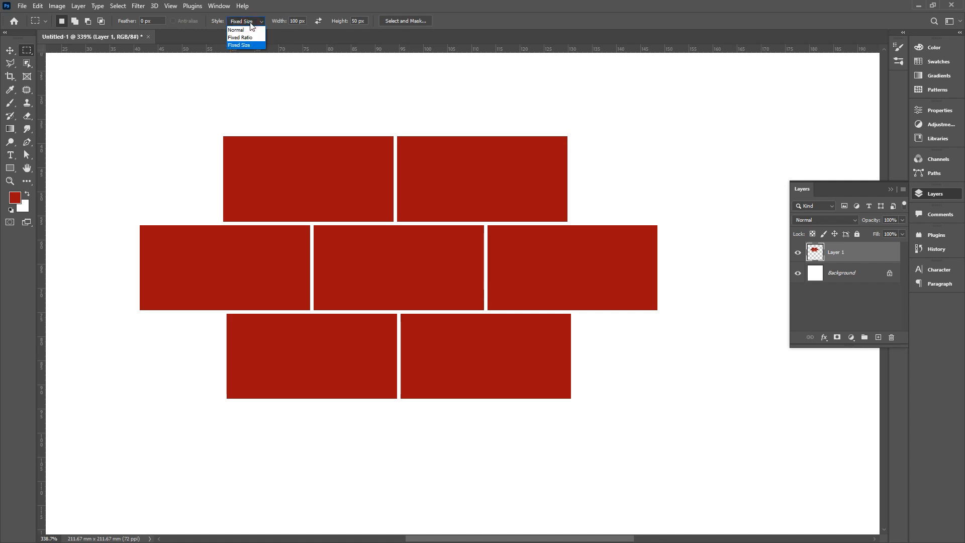
pyautogui.click(249, 29)
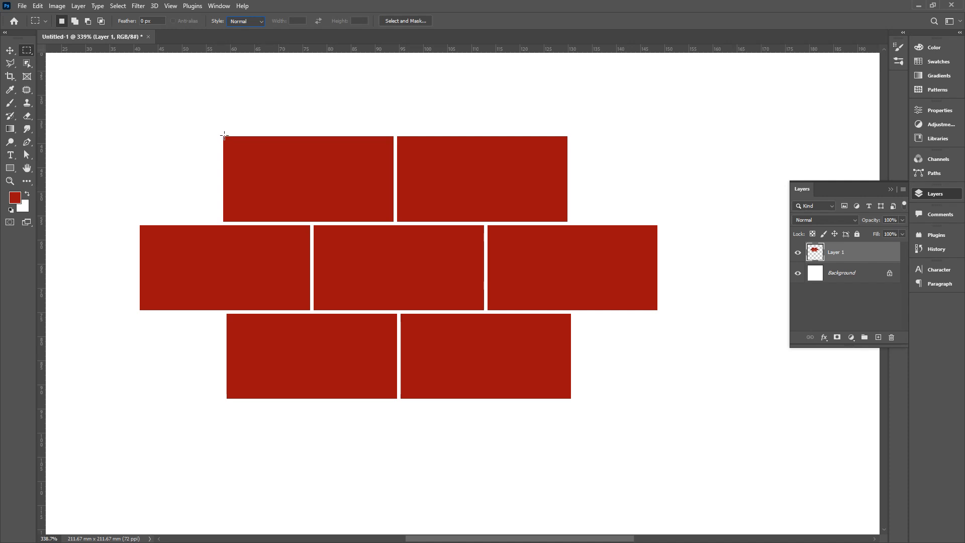
pyautogui.moveTo(224, 135); pyautogui.dragTo(486, 315)
pyautogui.moveTo(357, 219); pyautogui.dragTo(412, 220)
pyautogui.moveTo(120, 108); pyautogui.dragTo(475, 367)
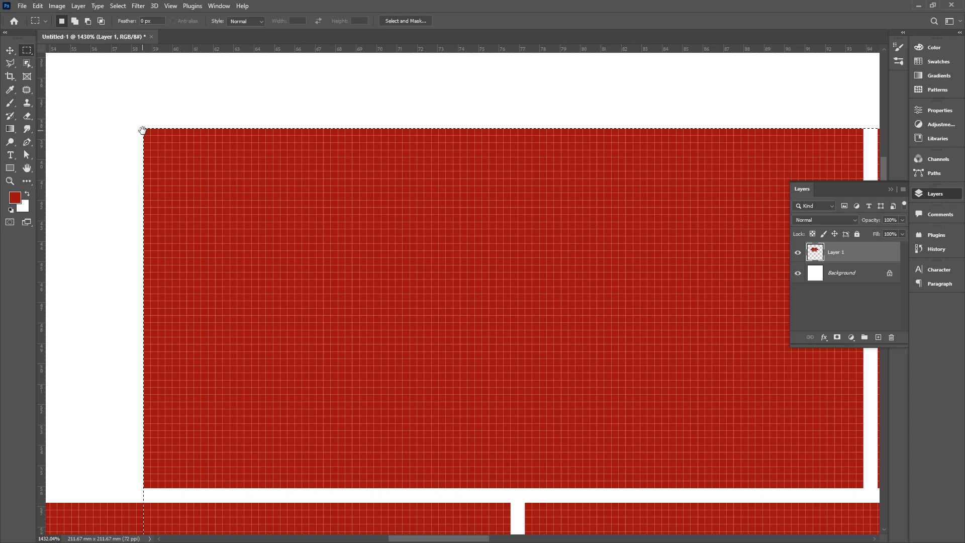
pyautogui.moveTo(874, 512); pyautogui.dragTo(420, 392)
pyautogui.scroll(-4, 600, 325)
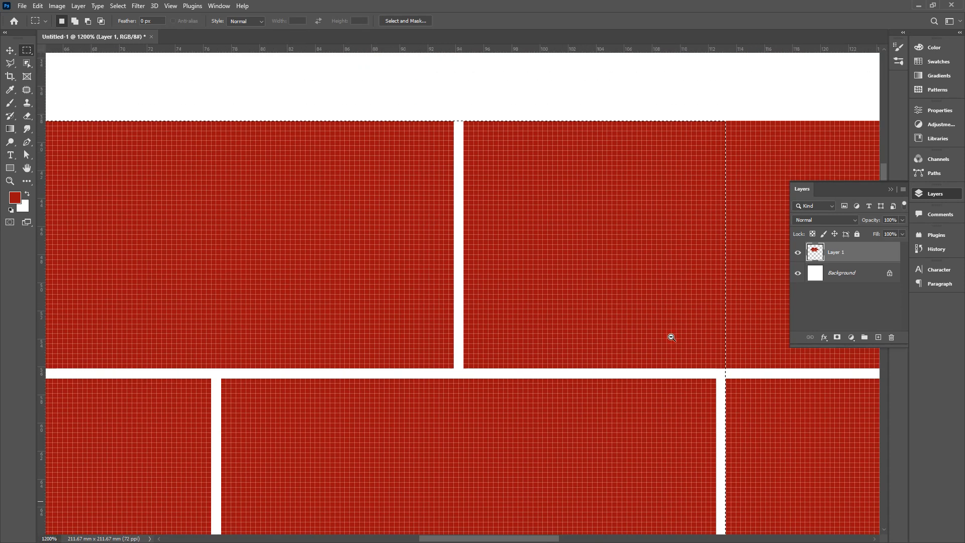
pyautogui.moveTo(739, 376); pyautogui.dragTo(738, 287)
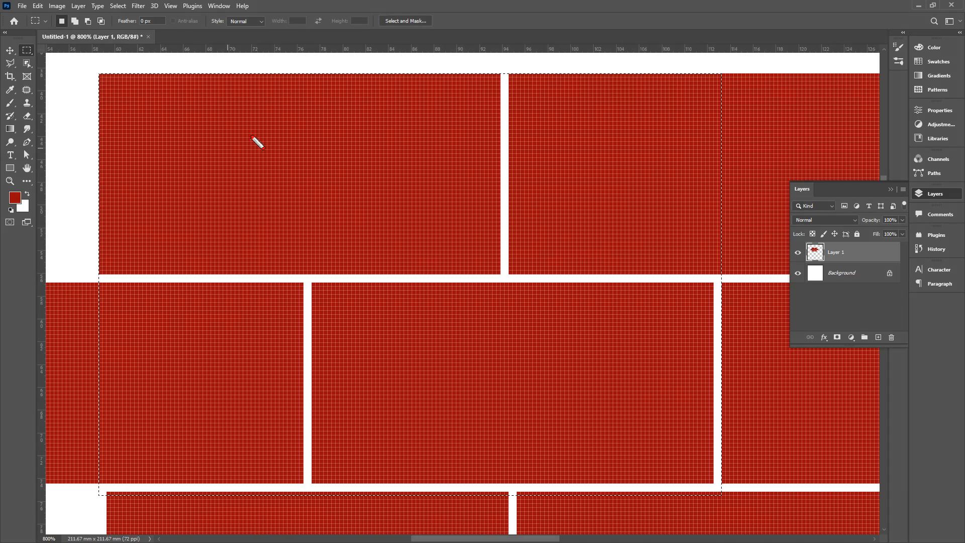
pyautogui.moveTo(291, 59)
pyautogui.mouseDown()
pyautogui.moveTo(306, 73)
pyautogui.moveTo(321, 59)
pyautogui.mouseUp()
pyautogui.moveTo(667, 66); pyautogui.dragTo(692, 64)
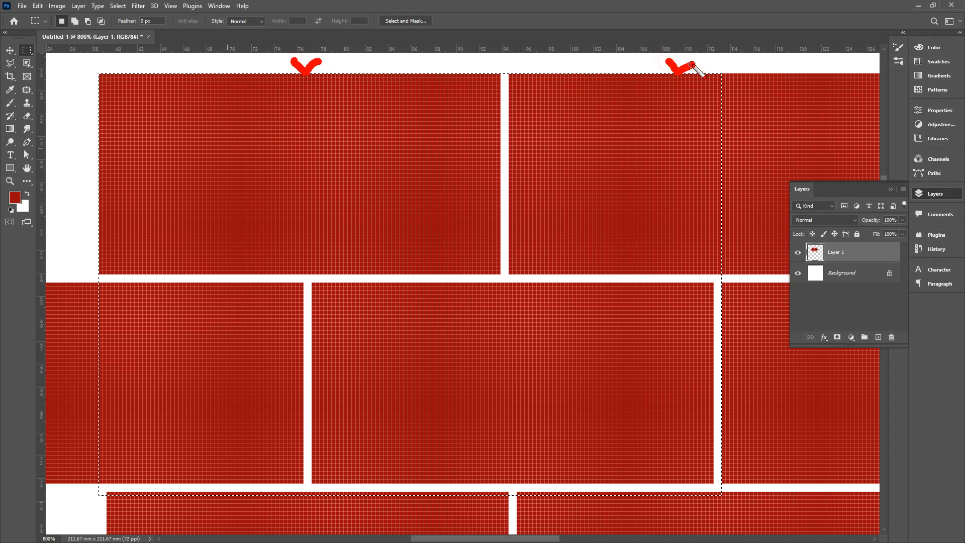
pyautogui.hotkey('ctrl', 'z')
pyautogui.hotkey('ctrl', 'z')
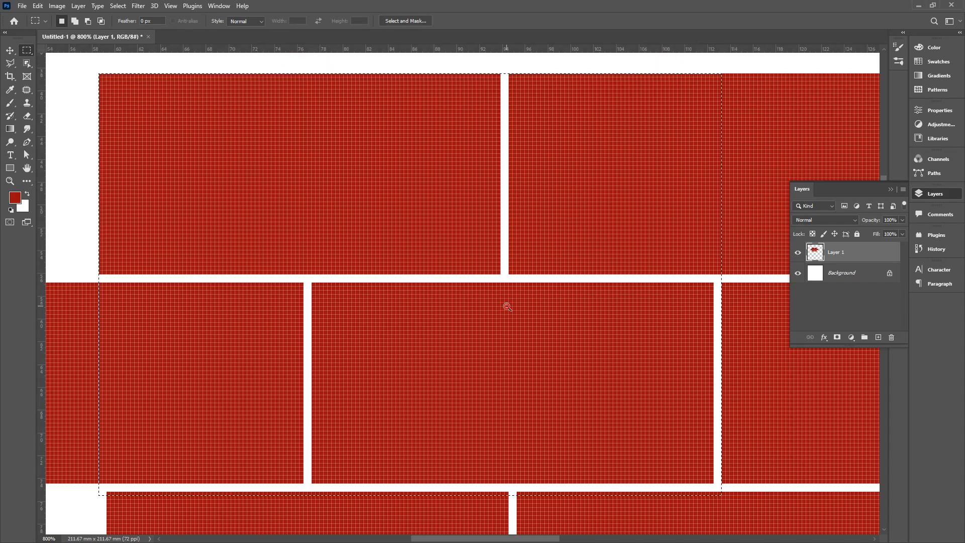
# Step: Redraw the marquee from the upper-left brick's corner to the lower-right corner of the gaps around the middle brick, including both gaps
pyautogui.keyDown('ctrl'); pyautogui.keyDown('alt'); pyautogui.click(506, 306); pyautogui.keyUp('alt'); pyautogui.keyUp('ctrl')
pyautogui.keyDown('alt'); pyautogui.click(513, 352); pyautogui.keyUp('alt')
pyautogui.moveTo(545, 379); pyautogui.dragTo(513, 315)
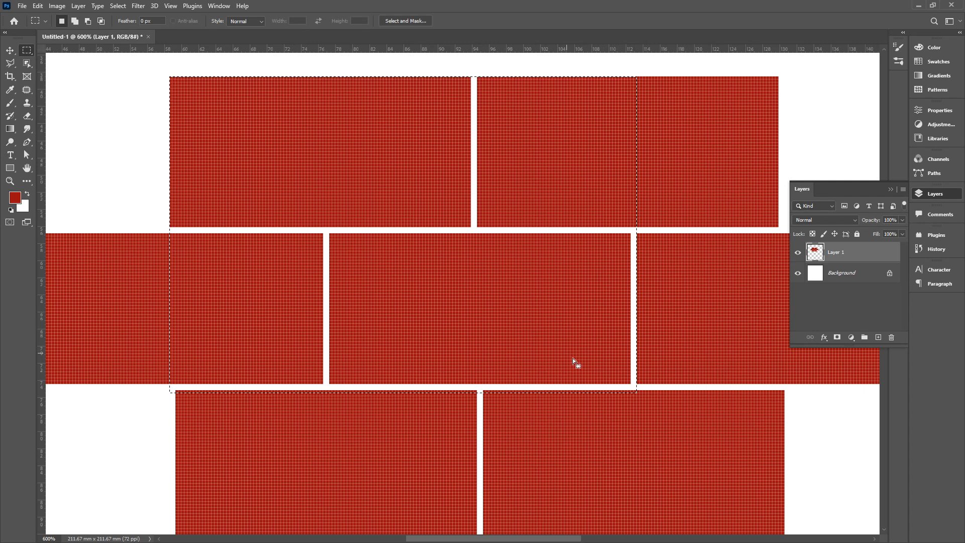
pyautogui.click(168, 79)
pyautogui.moveTo(170, 77); pyautogui.dragTo(635, 388)
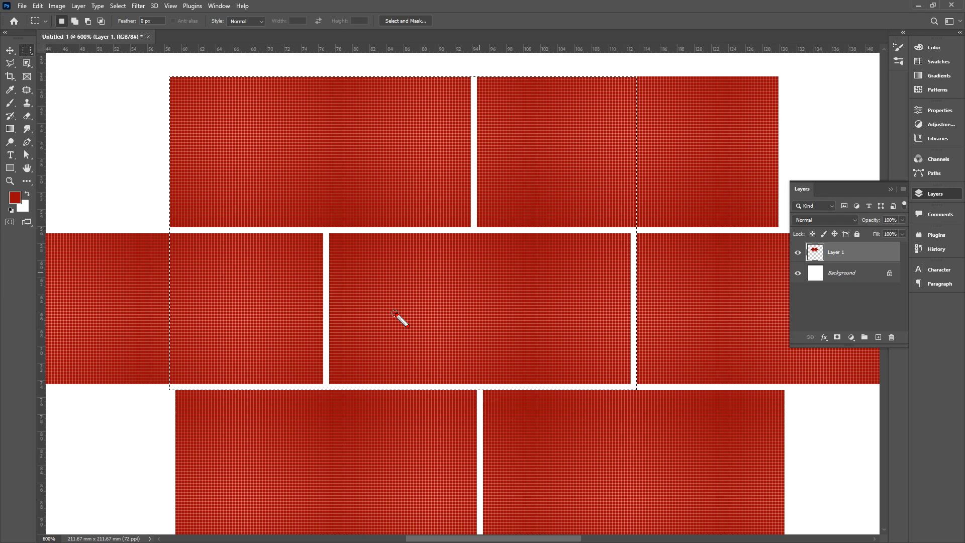
pyautogui.click(628, 261)
pyautogui.moveTo(497, 402)
pyautogui.mouseDown()
pyautogui.moveTo(495, 381)
pyautogui.moveTo(497, 398)
pyautogui.moveTo(528, 402)
pyautogui.moveTo(508, 399)
pyautogui.mouseUp()
pyautogui.press('Escape')
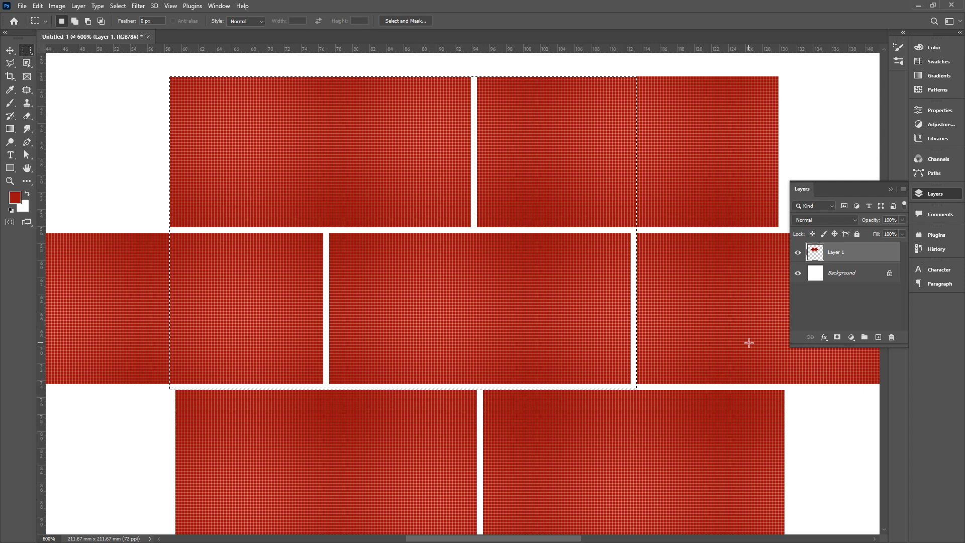
# Step: Try shifting the selection about 8.1 mm to the right along the brick rows
pyautogui.moveTo(749, 343); pyautogui.dragTo(726, 341)
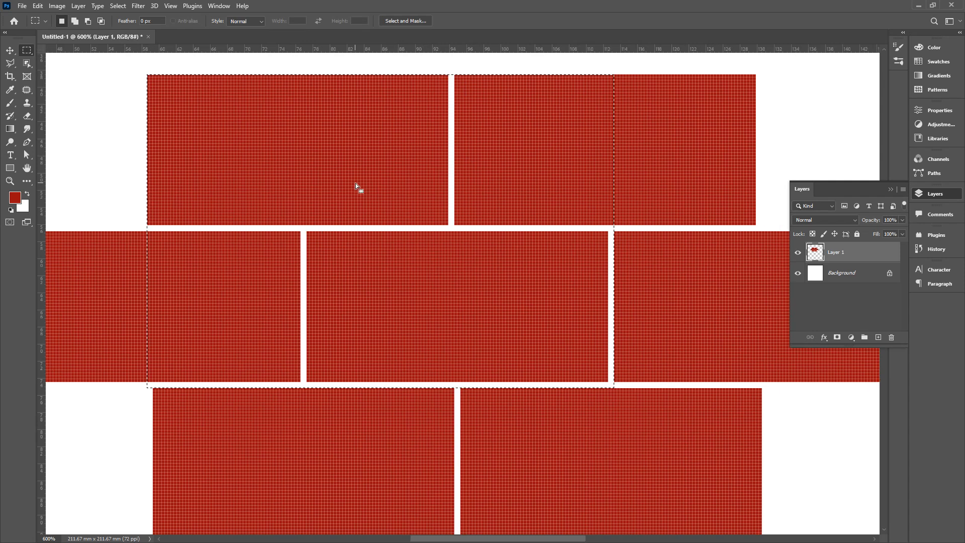
pyautogui.moveTo(350, 182); pyautogui.dragTo(420, 186)
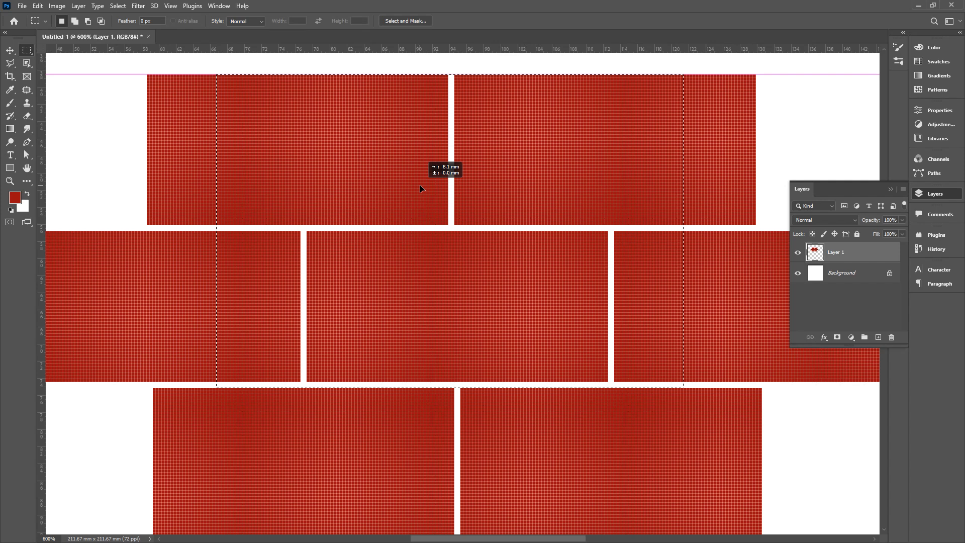
pyautogui.moveTo(420, 188); pyautogui.dragTo(420, 188)
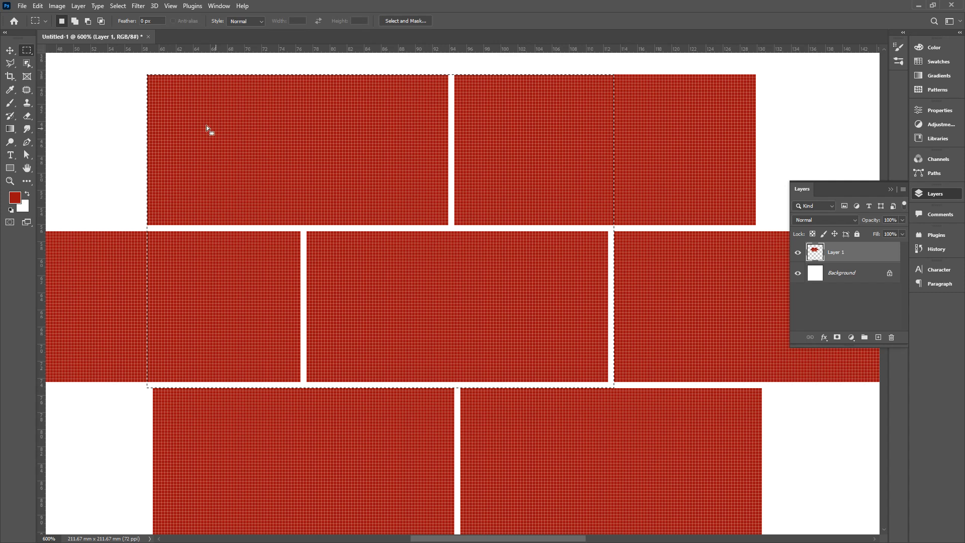
# Step: Define the selected brick area as a pattern, keeping the suggested name
pyautogui.click(38, 6)
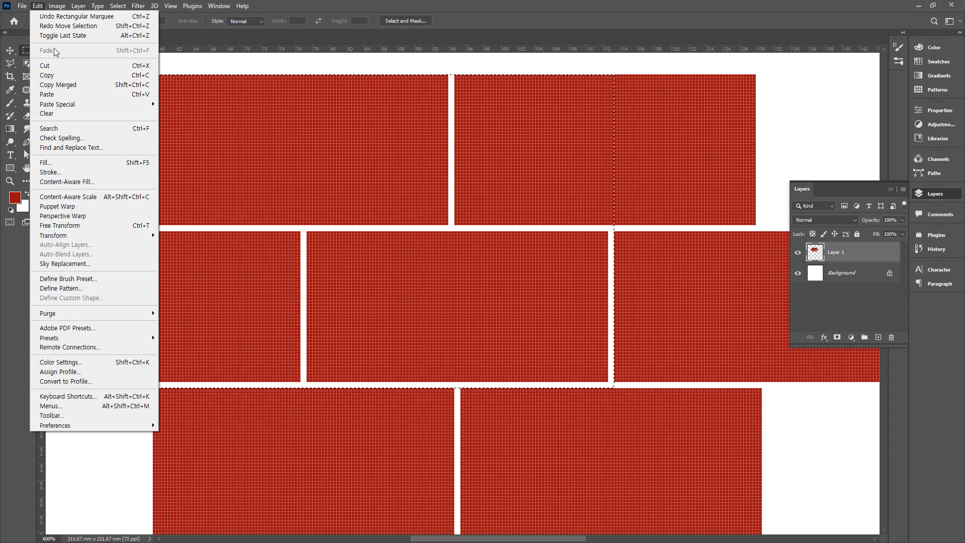
pyautogui.click(37, 6)
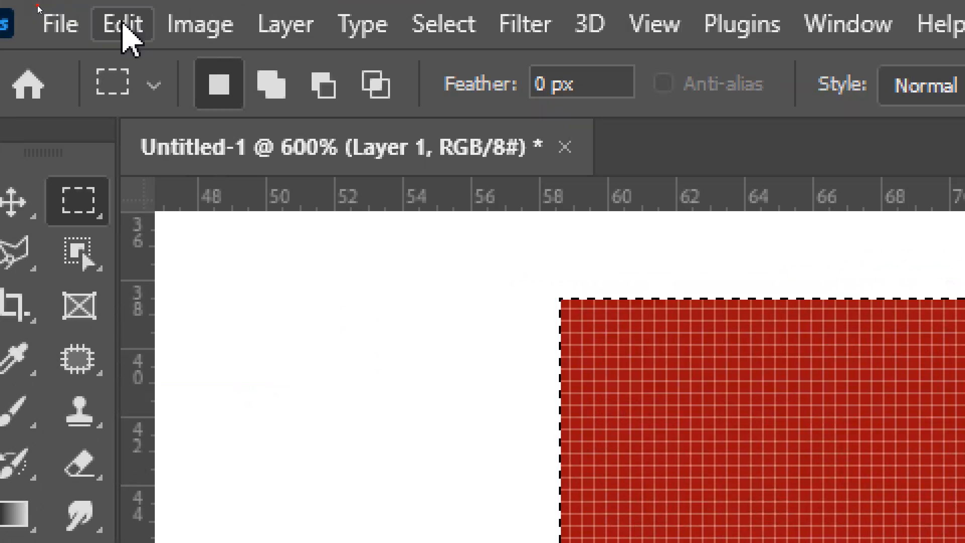
pyautogui.click(109, 21)
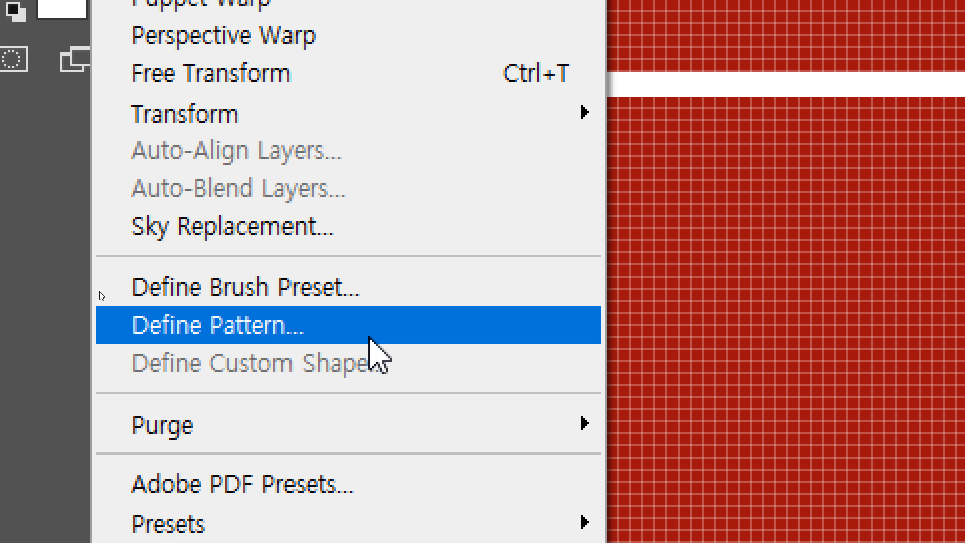
pyautogui.click(370, 336)
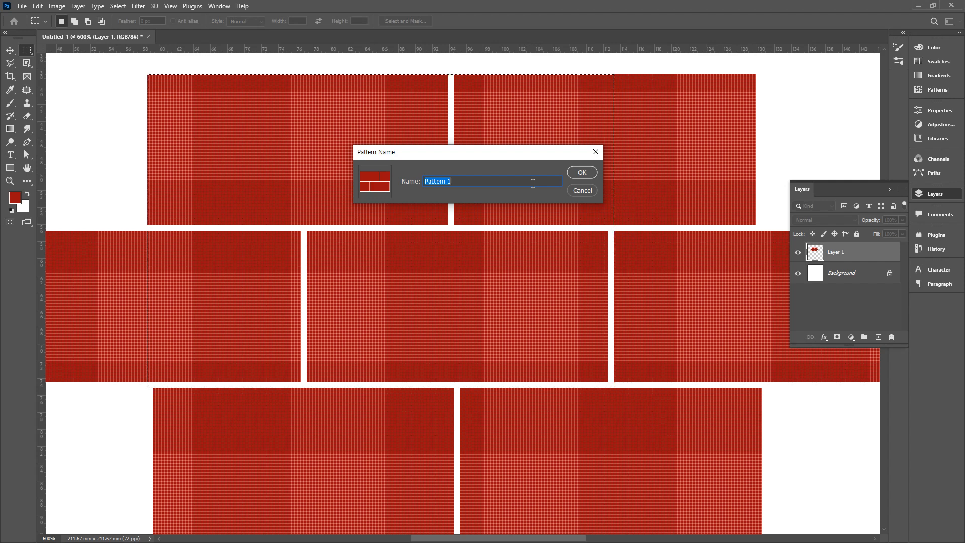
pyautogui.press('Return')
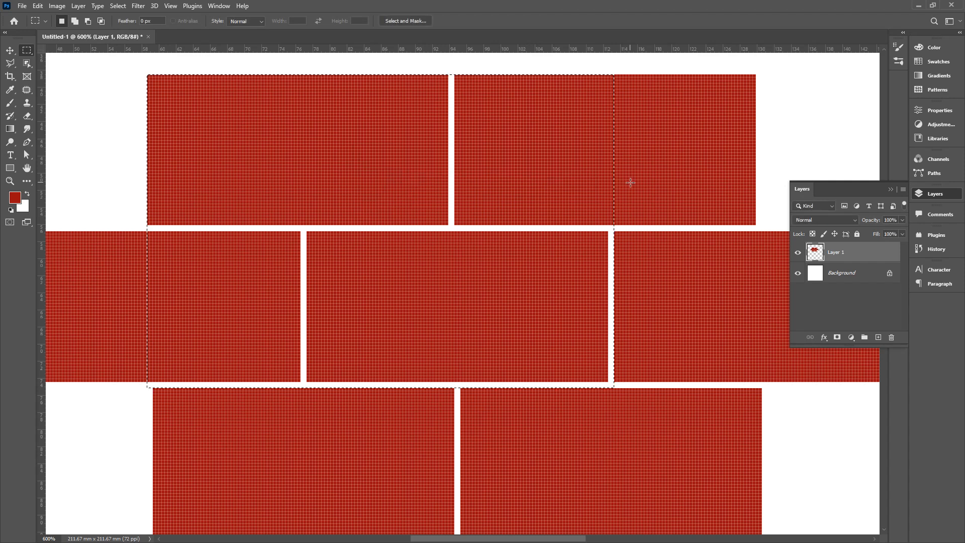
# Step: Delete the layer holding the bricks and add a new empty layer
pyautogui.moveTo(871, 251); pyautogui.dragTo(891, 338)
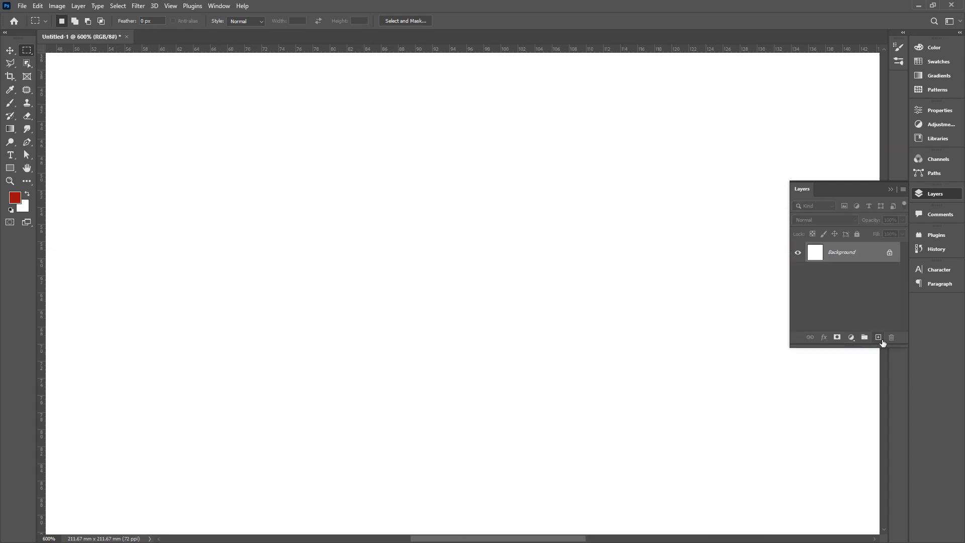
pyautogui.click(878, 337)
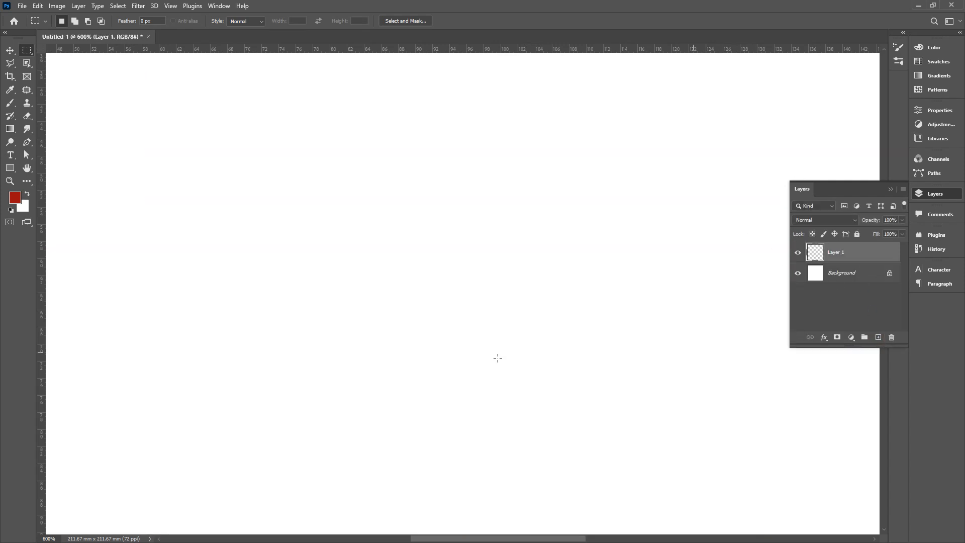
# Step: Fill the empty layer with the newly defined red brick pattern in Normal mode at 100% opacity
pyautogui.click(36, 6)
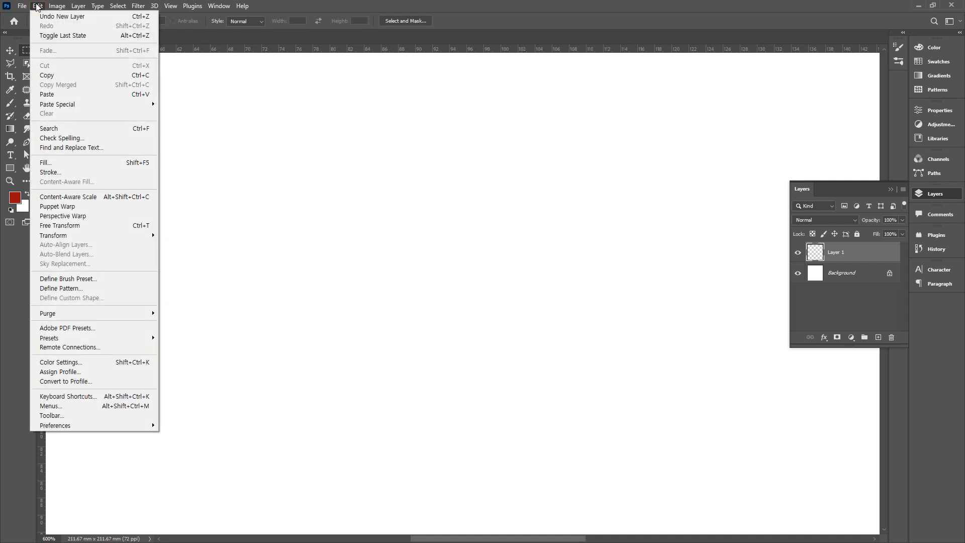
pyautogui.click(36, 6)
pyautogui.click(38, 7)
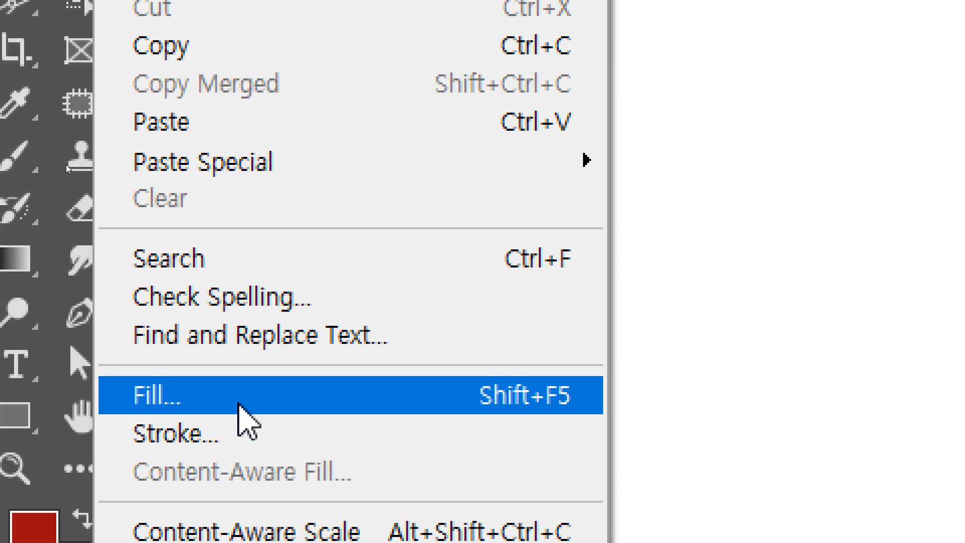
pyautogui.click(238, 402)
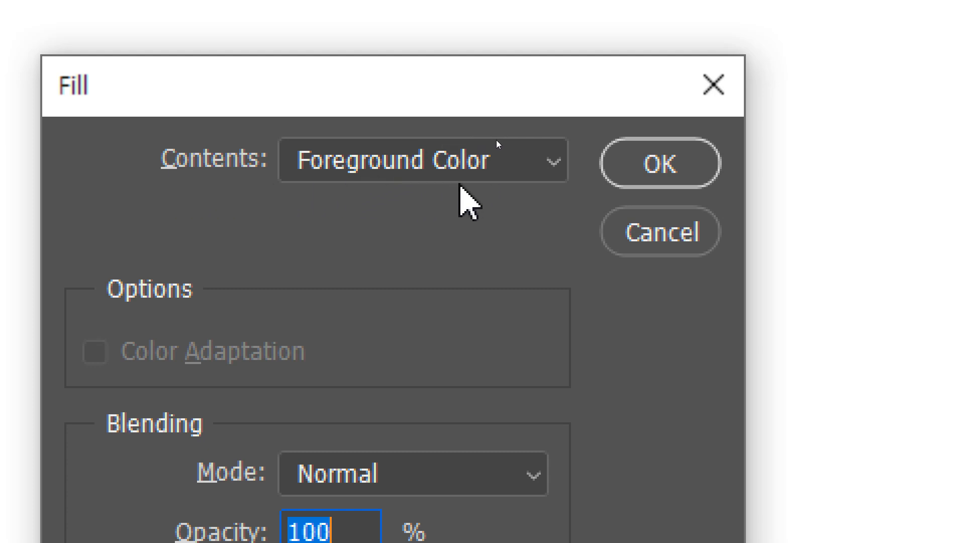
pyautogui.click(553, 164)
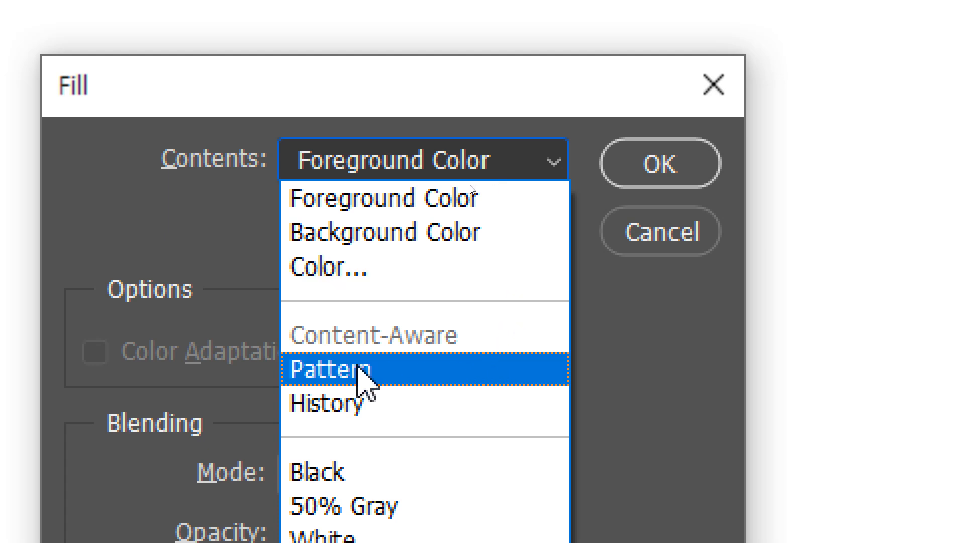
pyautogui.click(366, 371)
pyautogui.click(358, 348)
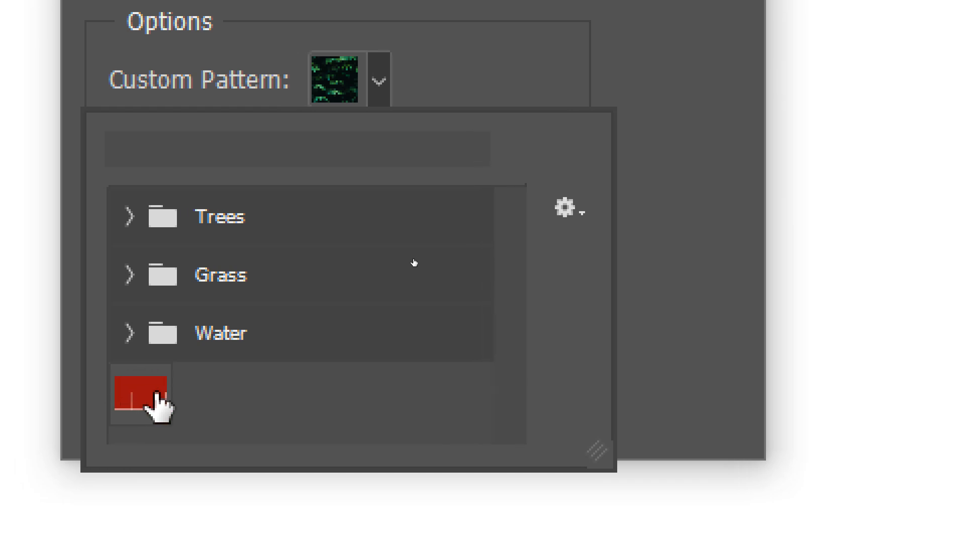
pyautogui.click(133, 394)
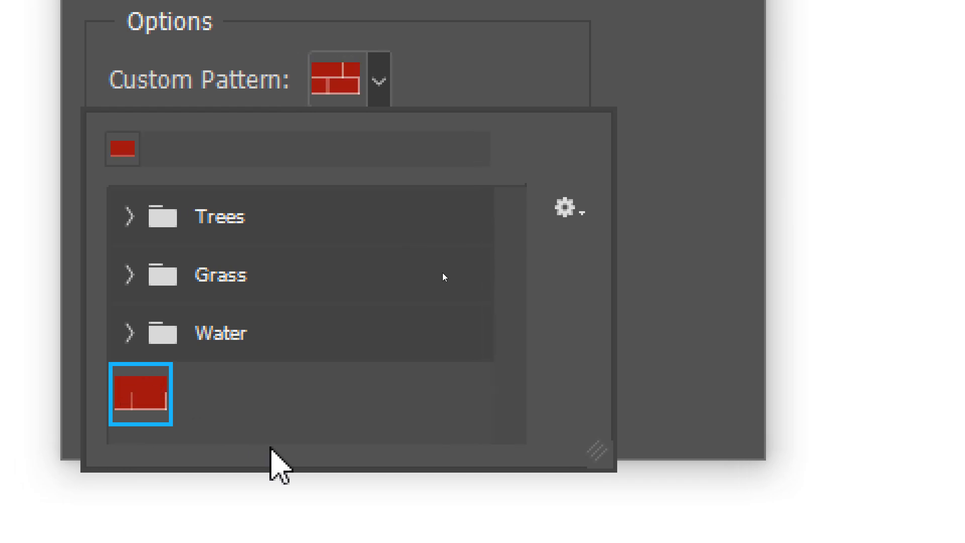
pyautogui.click(543, 197)
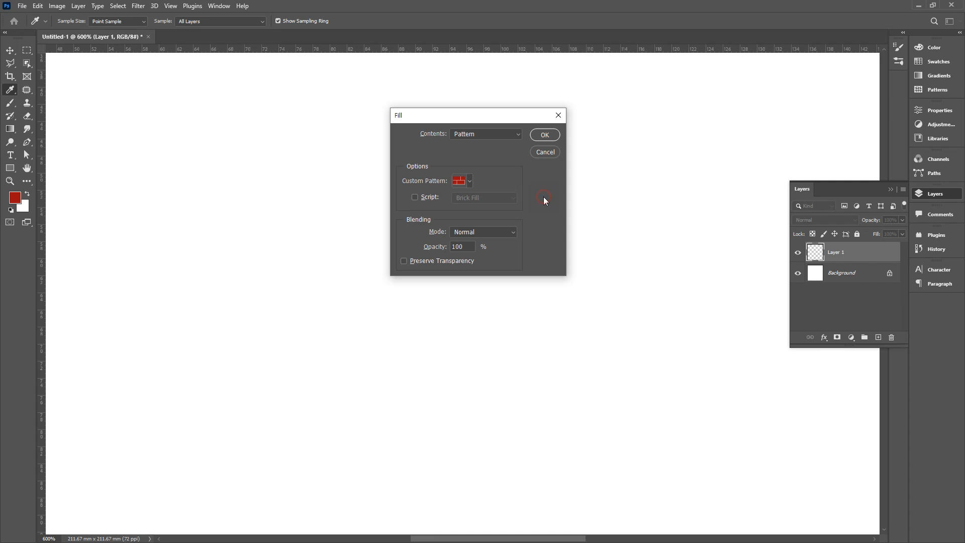
pyautogui.click(546, 135)
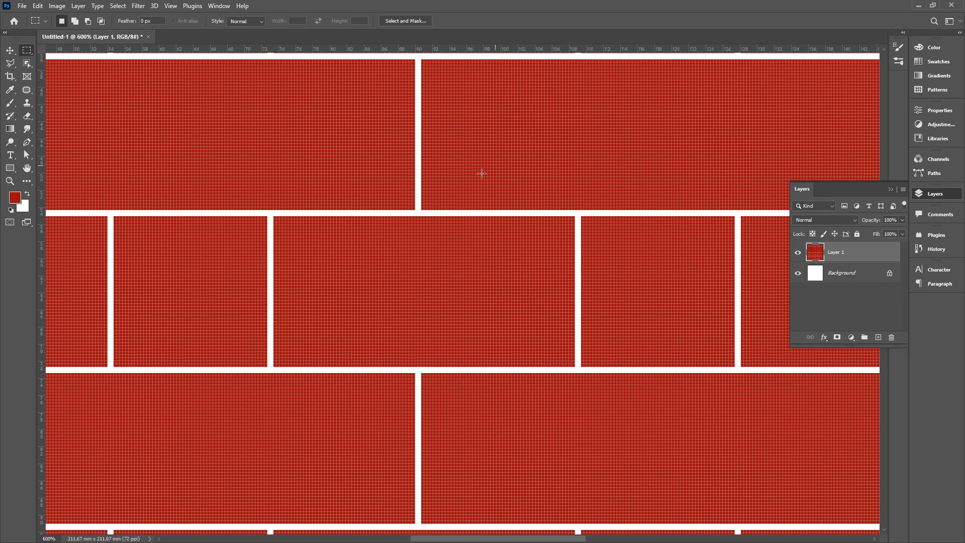
# Step: Duplicate the brick-filled layer
pyautogui.keyDown('alt'); pyautogui.click(391, 247); pyautogui.keyUp('alt')
pyautogui.keyDown('alt'); pyautogui.click(455, 265); pyautogui.keyUp('alt')
pyautogui.keyDown('alt'); pyautogui.click(455, 265); pyautogui.keyUp('alt')
pyautogui.keyDown('alt'); pyautogui.click(455, 265); pyautogui.keyUp('alt')
pyautogui.keyDown('alt'); pyautogui.click(455, 265); pyautogui.keyUp('alt')
pyautogui.keyDown('alt'); pyautogui.click(455, 265); pyautogui.keyUp('alt')
pyautogui.keyDown('ctrl'); pyautogui.click(473, 284); pyautogui.keyUp('ctrl')
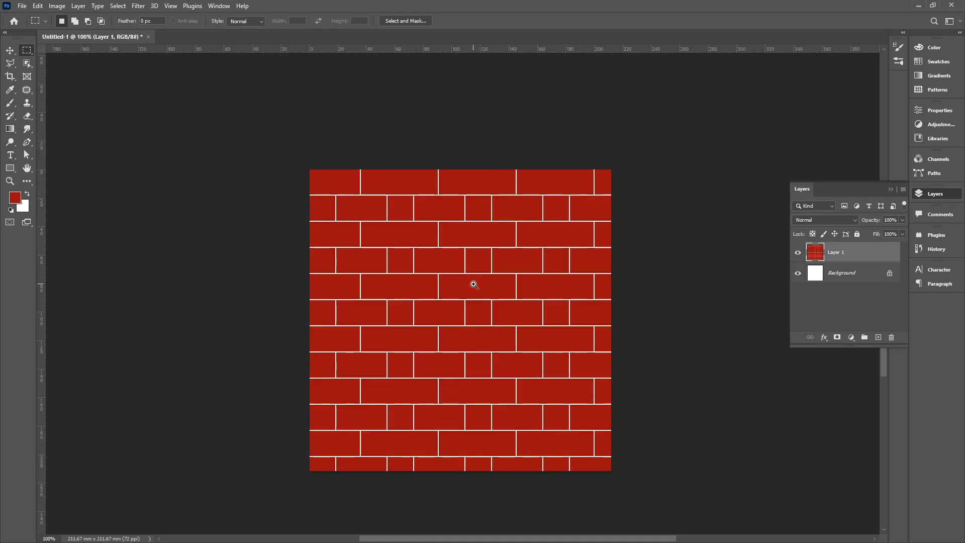
pyautogui.click(849, 312)
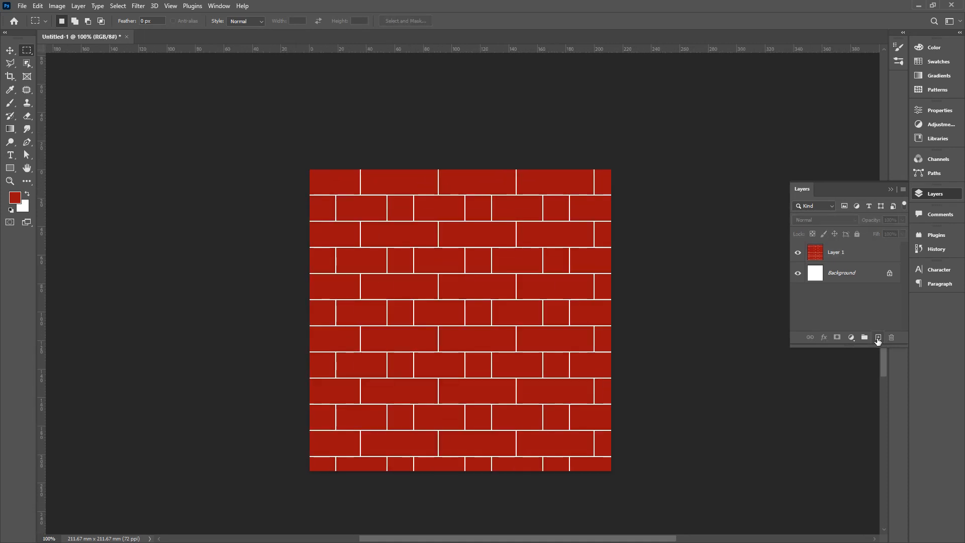
pyautogui.click(841, 254)
pyautogui.moveTo(853, 253); pyautogui.dragTo(877, 336)
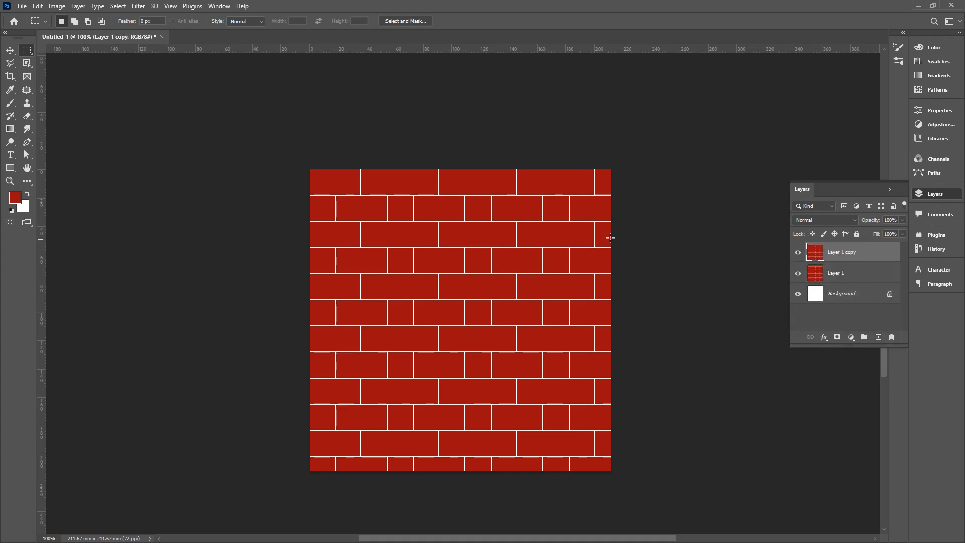
# Step: Scale the duplicated brick layer to about 55% around its centre and hide the original brick layer
pyautogui.click(845, 253)
pyautogui.hotkey('ctrl', 't')
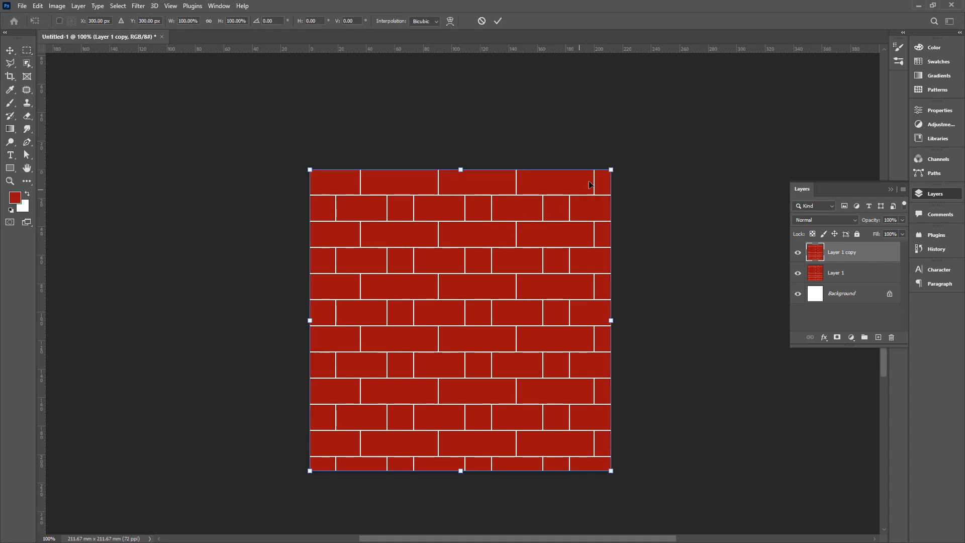
pyautogui.moveTo(612, 166); pyautogui.dragTo(544, 231)
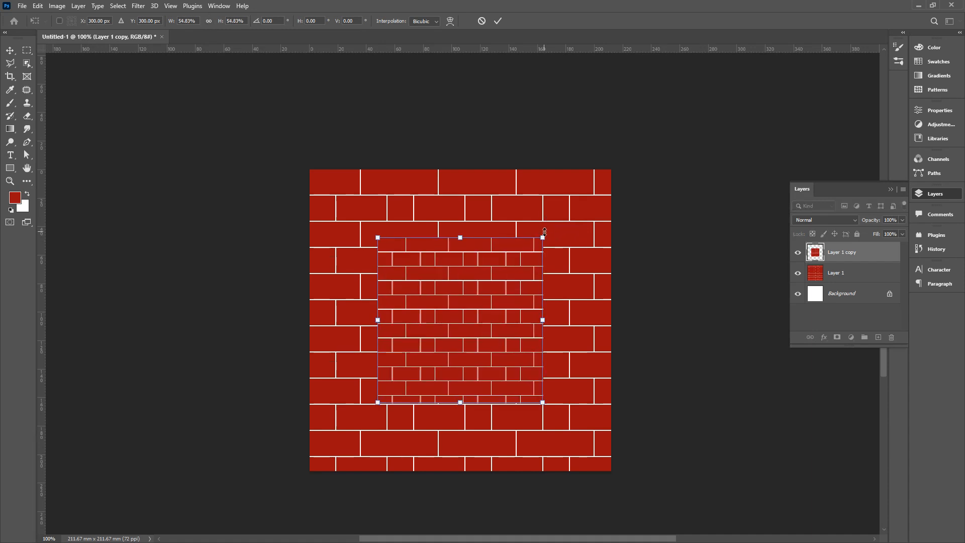
pyautogui.press('Return')
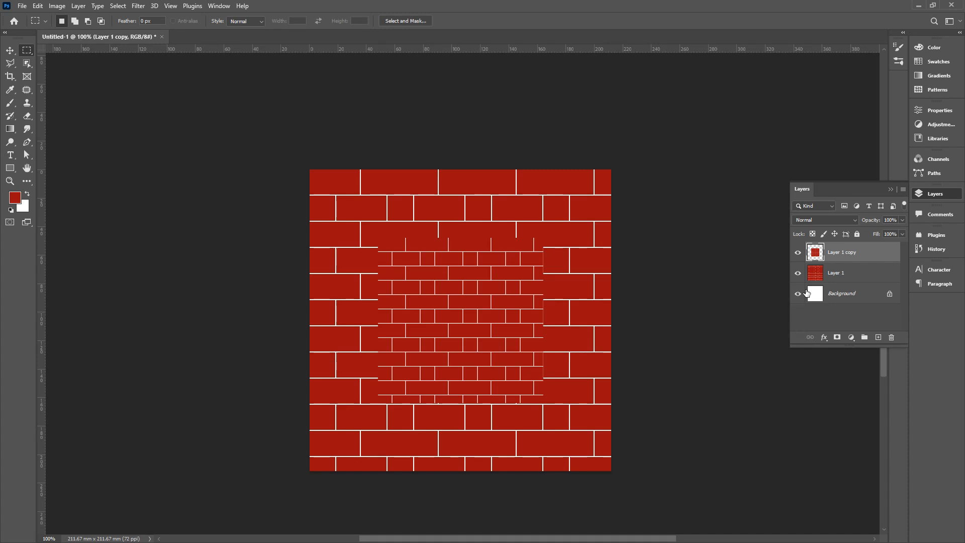
pyautogui.click(797, 273)
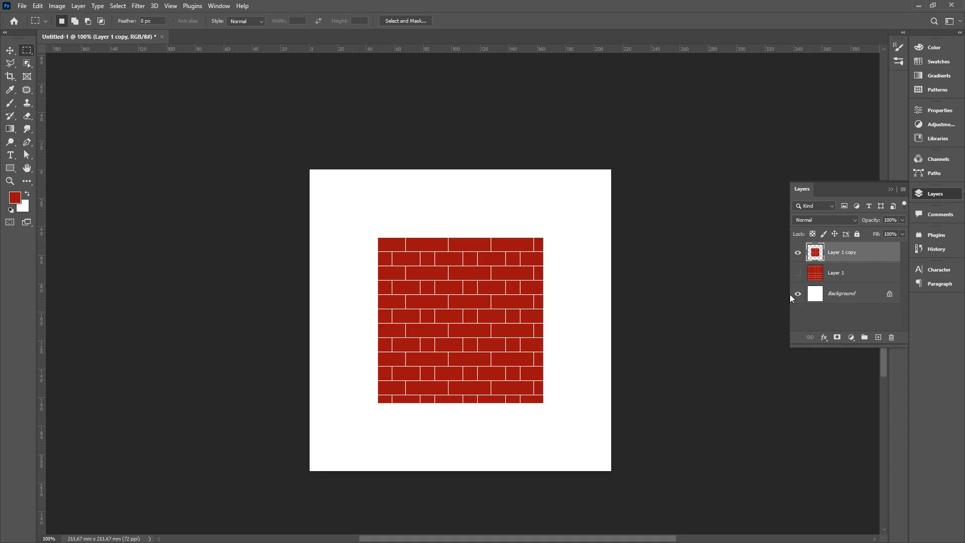
# Step: Duplicate the hidden full-size brick layer and make the copy visible
pyautogui.moveTo(861, 276); pyautogui.dragTo(878, 338)
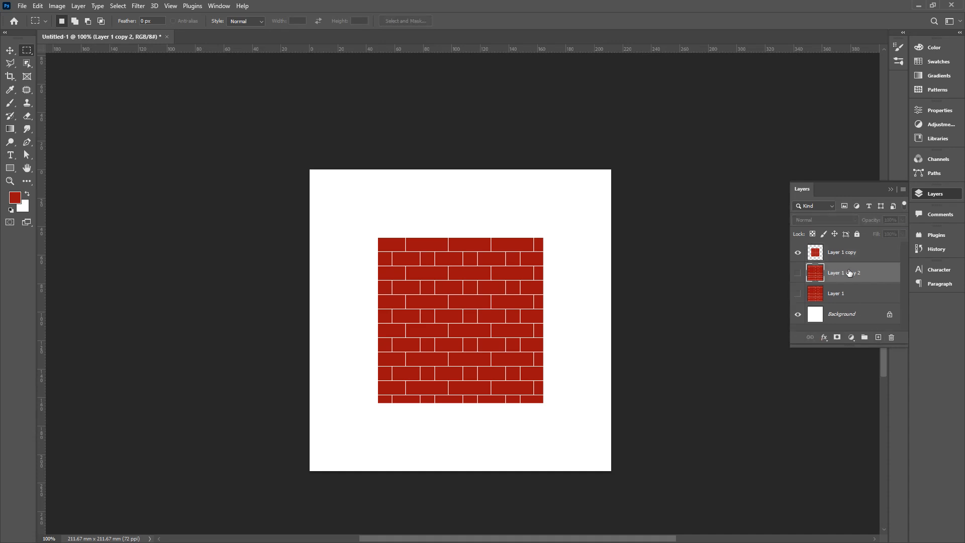
pyautogui.click(797, 272)
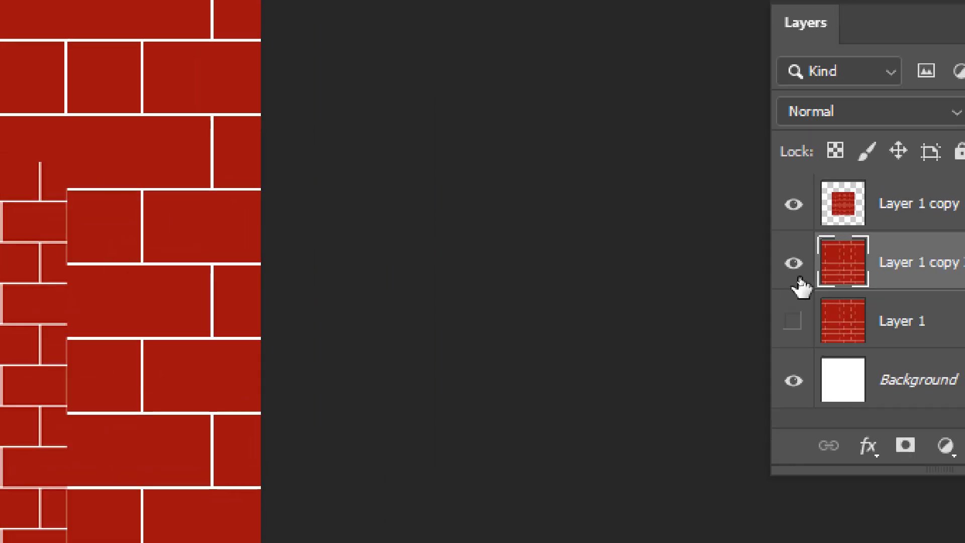
pyautogui.click(798, 276)
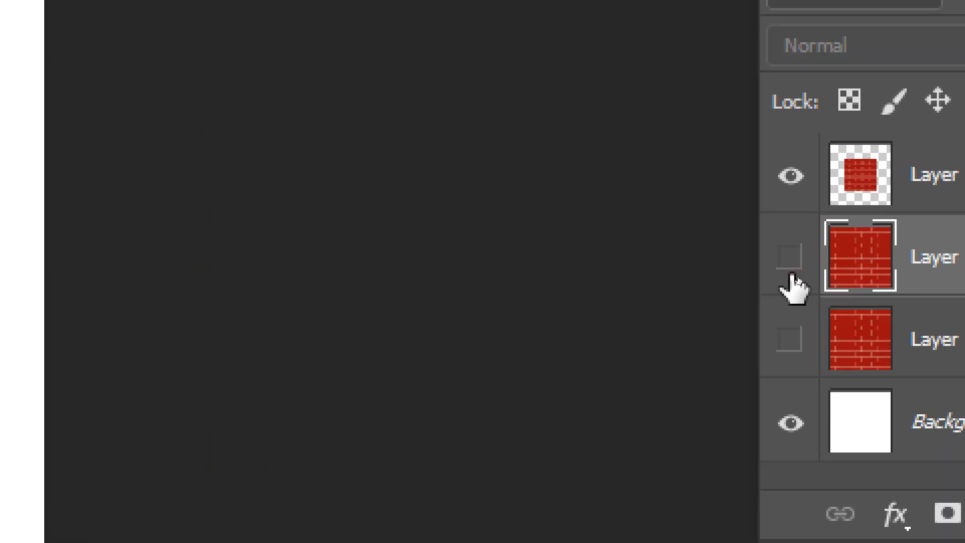
pyautogui.click(793, 278)
pyautogui.click(793, 278)
pyautogui.click(797, 274)
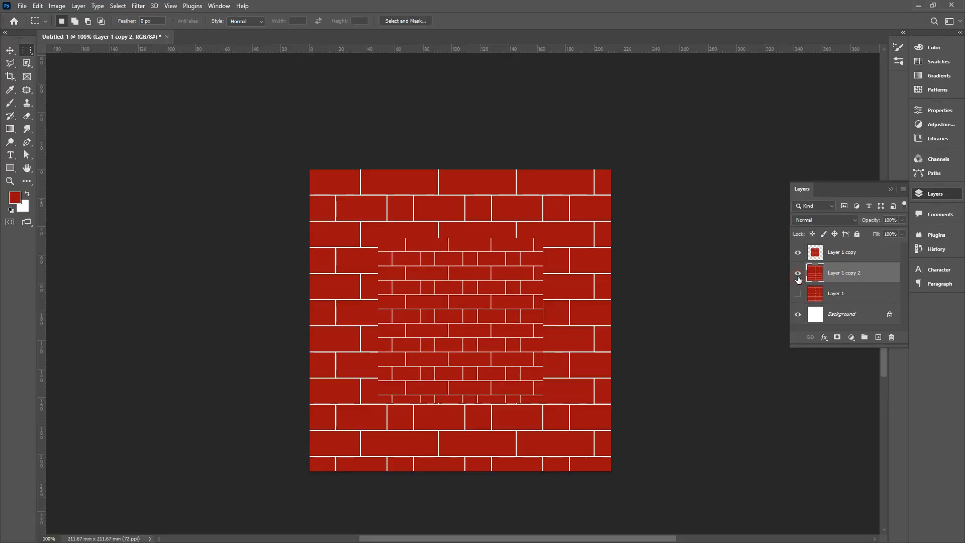
pyautogui.click(798, 273)
pyautogui.click(798, 274)
# Step: Distort the visible full-size copy into a ceiling by moving its two lower corners to the back wall's upper corners
pyautogui.hotkey('ctrl', 't')
pyautogui.rightClick(564, 213)
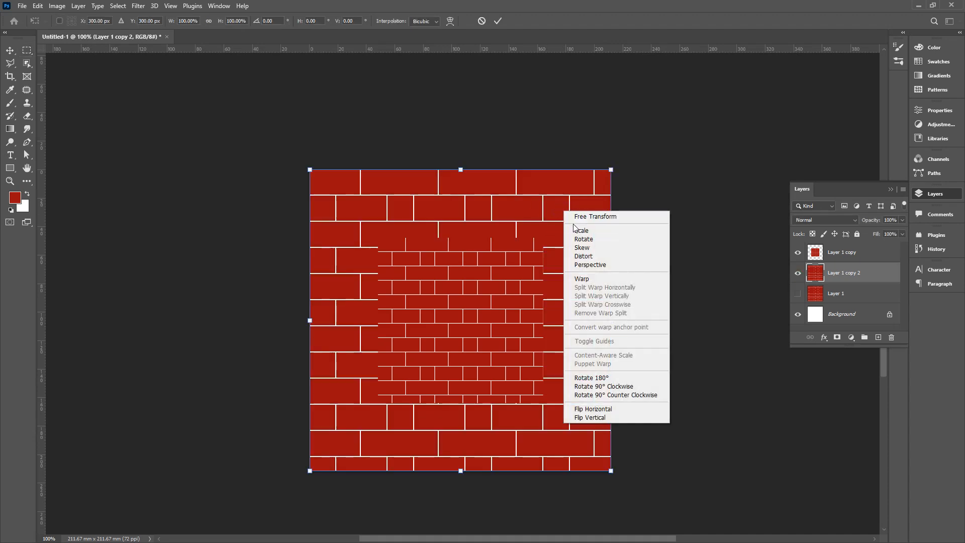
pyautogui.click(591, 250)
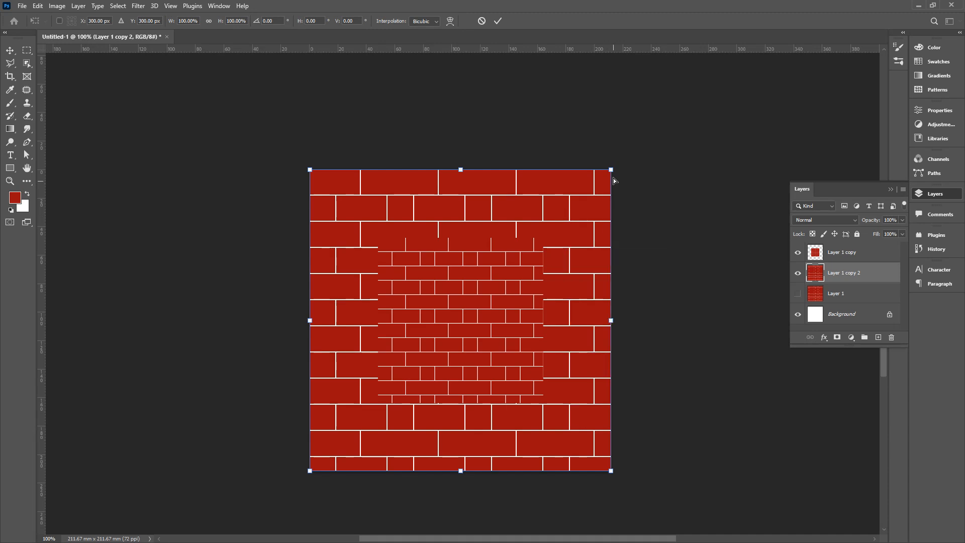
pyautogui.moveTo(612, 473); pyautogui.dragTo(544, 240)
pyautogui.moveTo(310, 472); pyautogui.dragTo(382, 242)
pyautogui.press('Return')
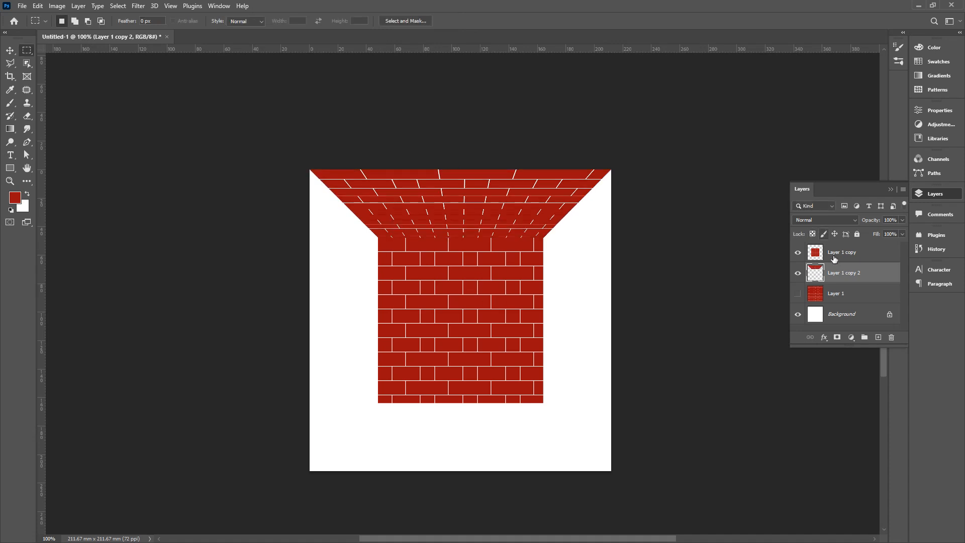
# Step: Duplicate and show the original brick layer, then distort the copy into a floor, its upper corners meeting the back wall's lower corners
pyautogui.moveTo(865, 299); pyautogui.dragTo(877, 337)
pyautogui.click(798, 293)
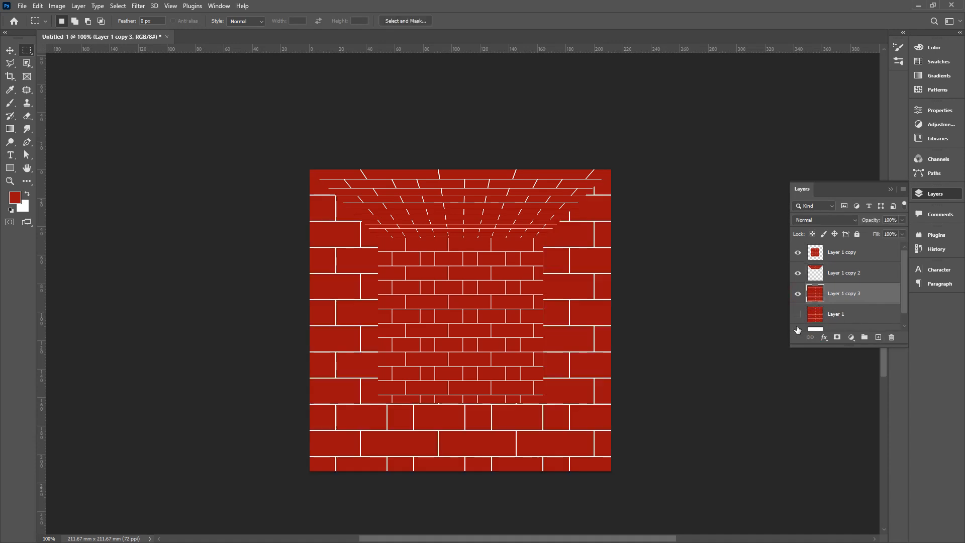
pyautogui.hotkey('ctrl', 't')
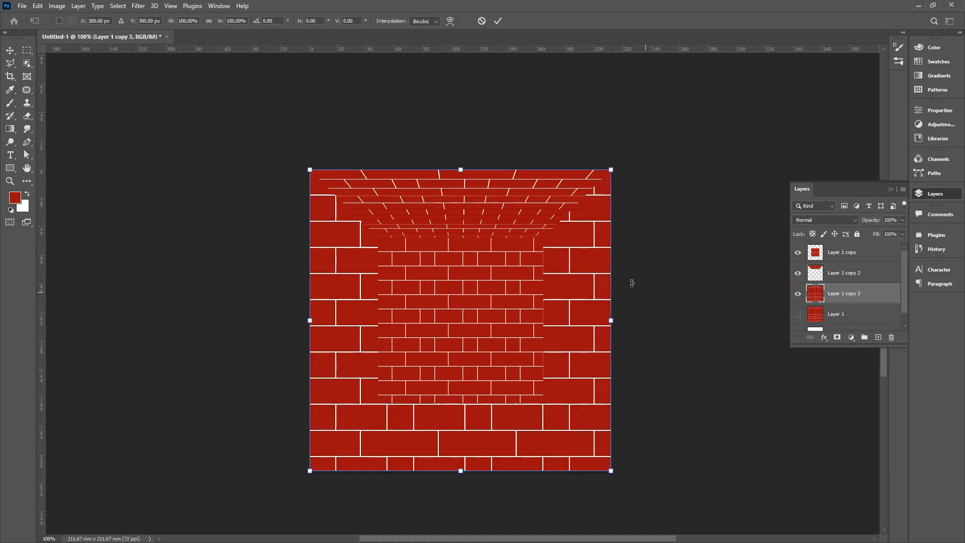
pyautogui.rightClick(586, 240)
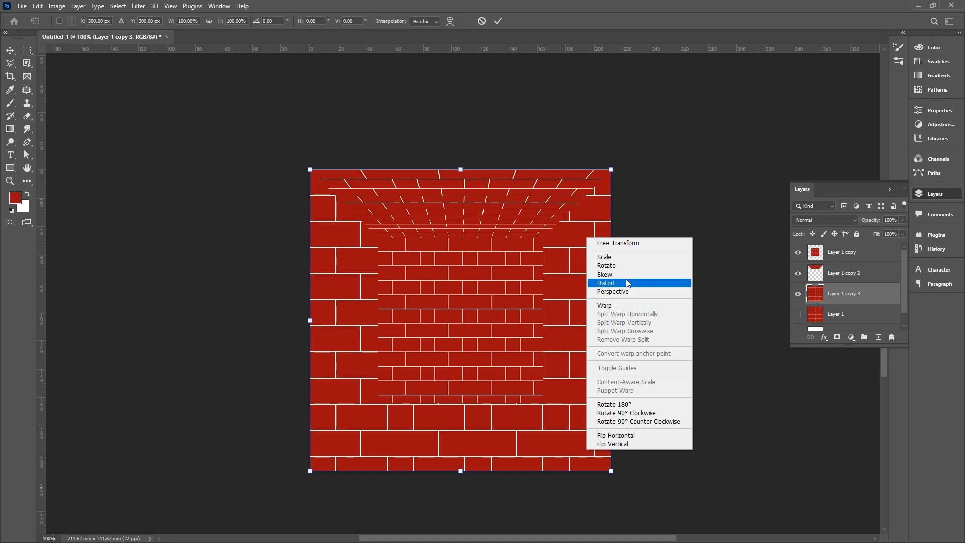
pyautogui.click(626, 282)
pyautogui.moveTo(461, 172); pyautogui.dragTo(460, 402)
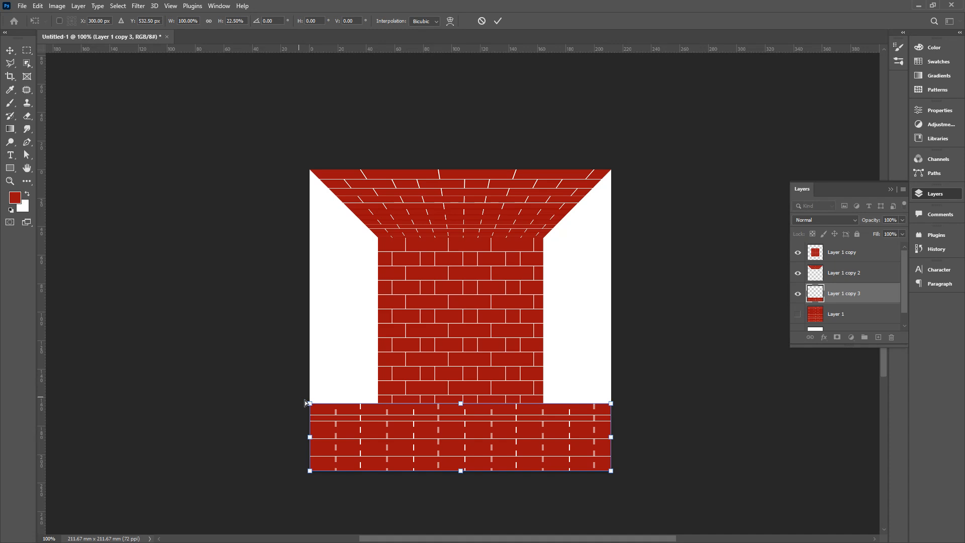
pyautogui.moveTo(310, 404); pyautogui.dragTo(378, 406)
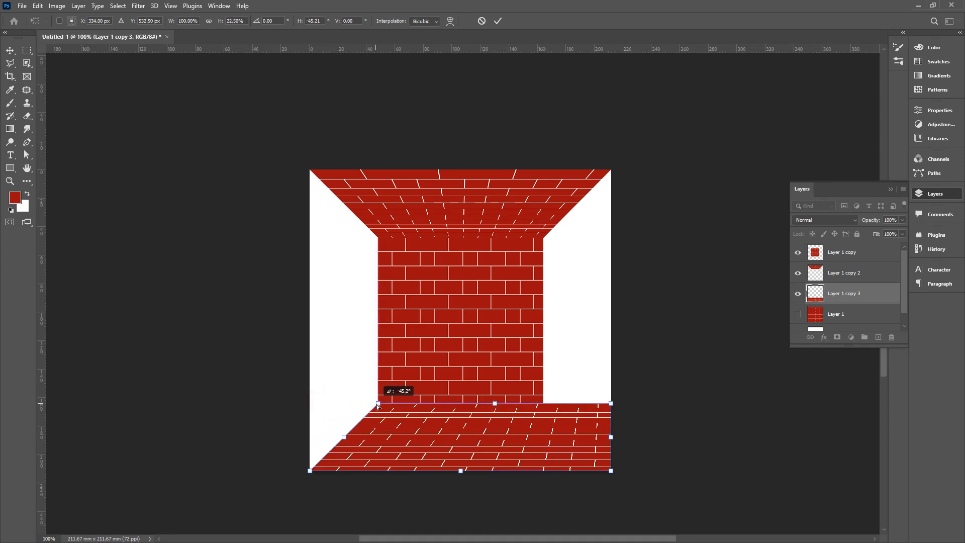
pyautogui.moveTo(613, 404); pyautogui.dragTo(543, 405)
pyautogui.press('Return')
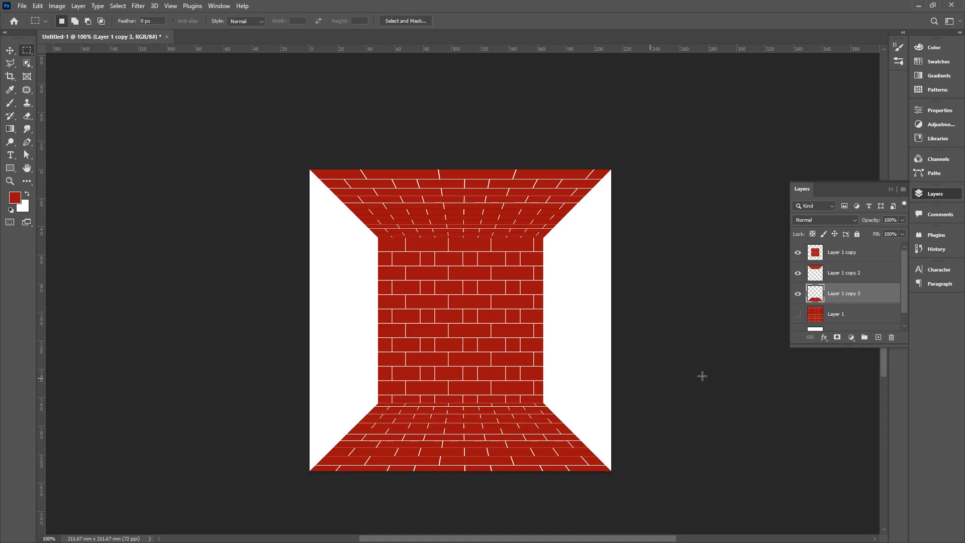
# Step: Make another visible copy of the original brick layer and distort it into the left wall, its inner corners meeting the back wall
pyautogui.moveTo(831, 349); pyautogui.dragTo(831, 456)
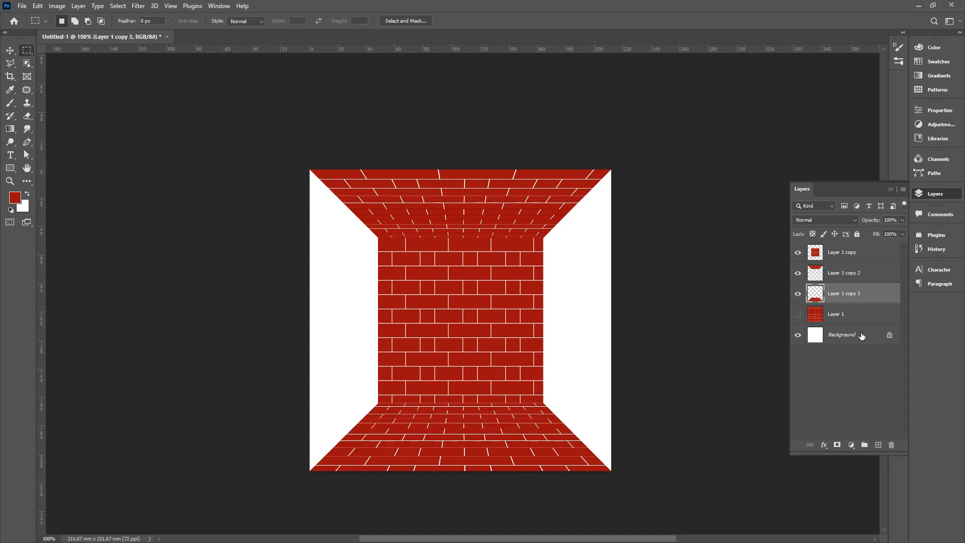
pyautogui.moveTo(861, 320); pyautogui.dragTo(878, 445)
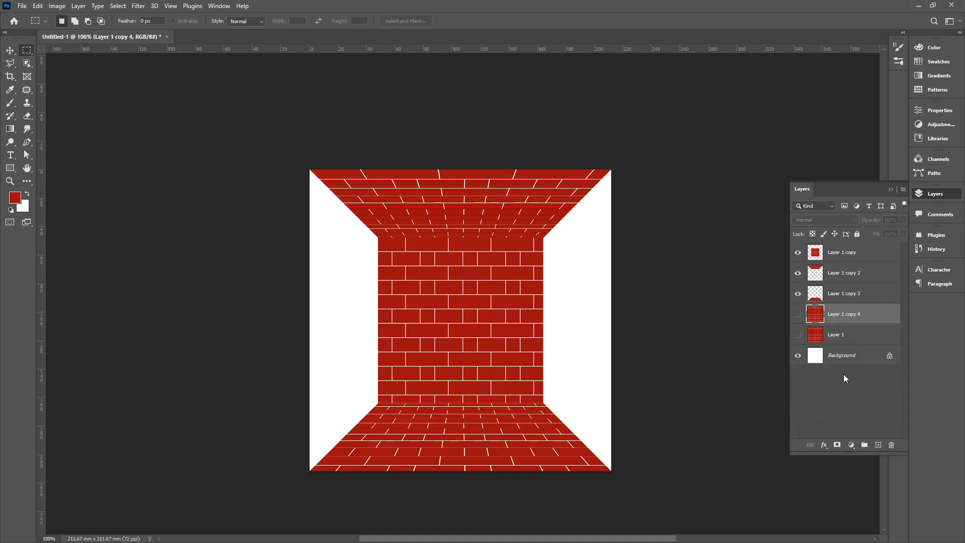
pyautogui.click(798, 314)
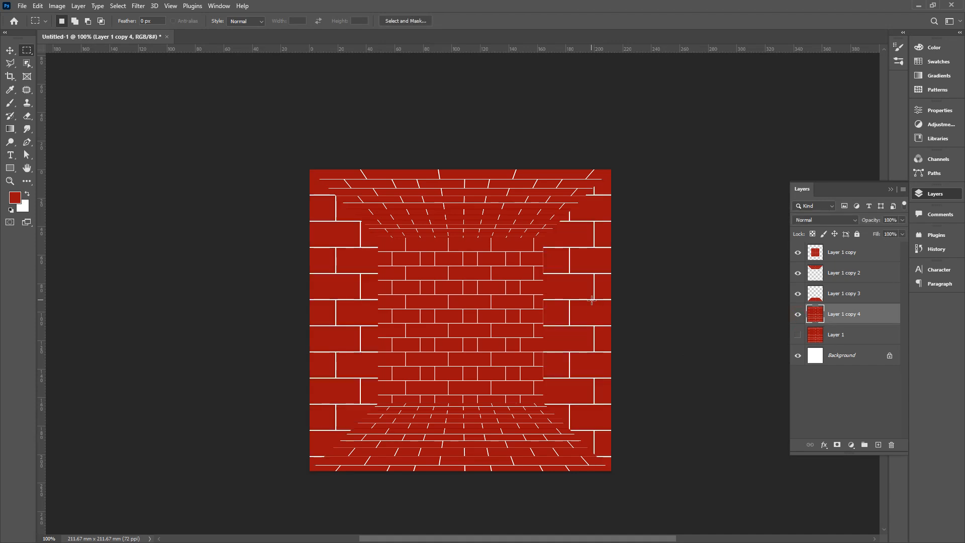
pyautogui.hotkey('ctrl', 't')
pyautogui.moveTo(612, 321); pyautogui.dragTo(378, 320)
pyautogui.rightClick(355, 199)
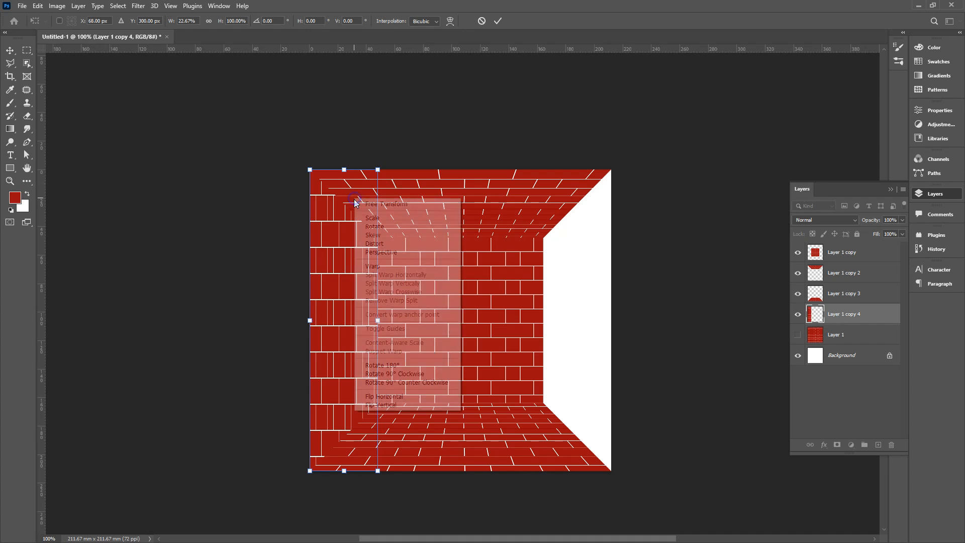
pyautogui.click(396, 246)
pyautogui.moveTo(377, 169); pyautogui.dragTo(376, 237)
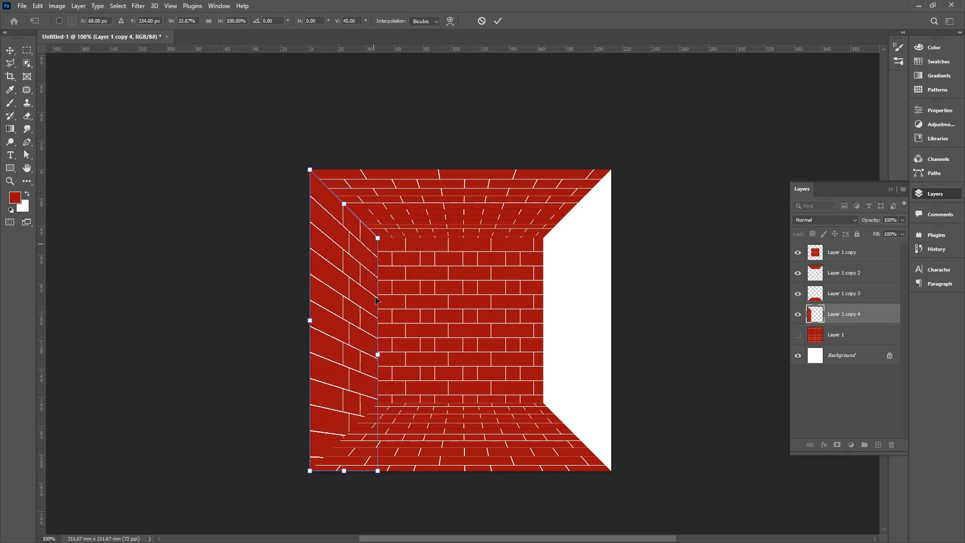
pyautogui.moveTo(381, 471); pyautogui.dragTo(382, 402)
pyautogui.press('Return')
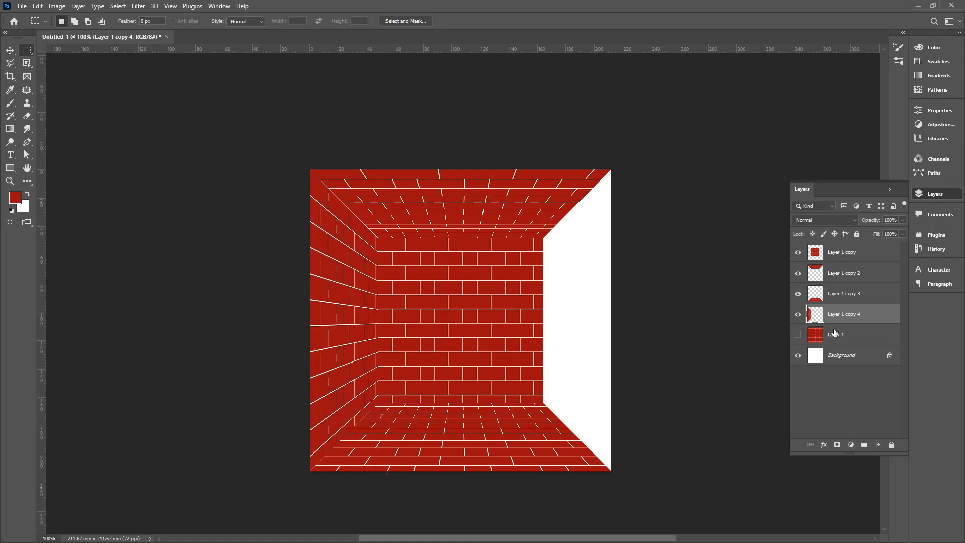
# Step: Make one more visible copy of the original brick layer and distort it into the right wall, its inner corners meeting the back wall
pyautogui.moveTo(871, 434); pyautogui.dragTo(878, 445)
pyautogui.click(798, 334)
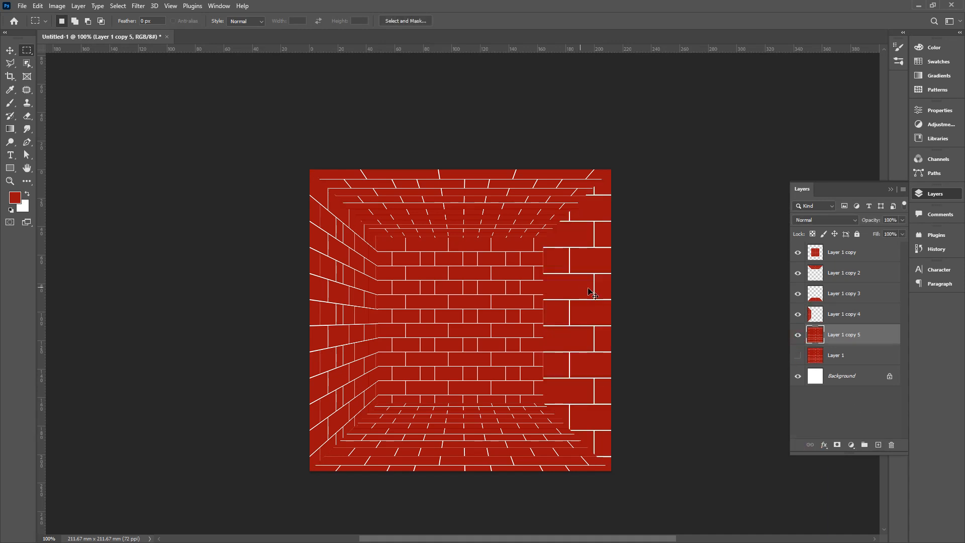
pyautogui.hotkey('ctrl', 't')
pyautogui.moveTo(311, 319); pyautogui.dragTo(543, 320)
pyautogui.rightClick(556, 300)
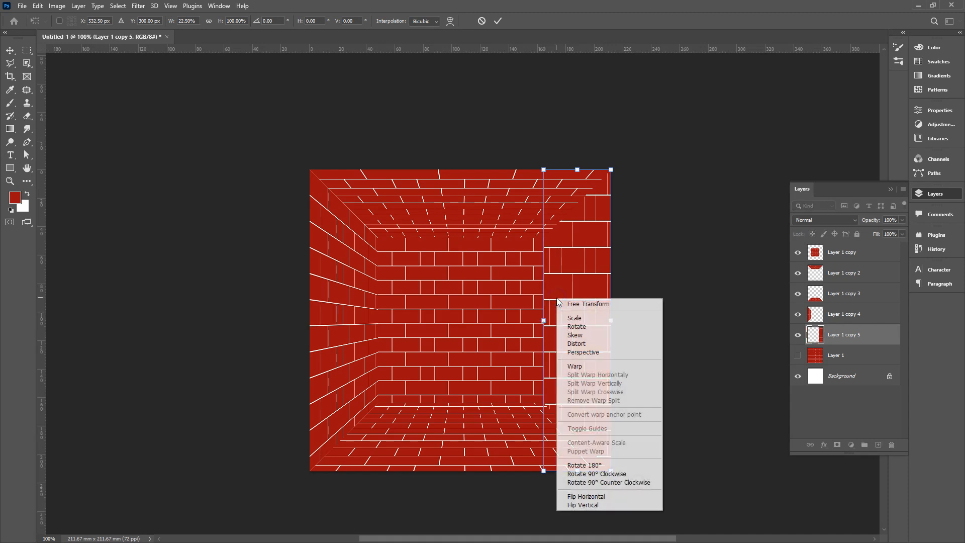
pyautogui.click(582, 345)
pyautogui.moveTo(543, 169); pyautogui.dragTo(543, 238)
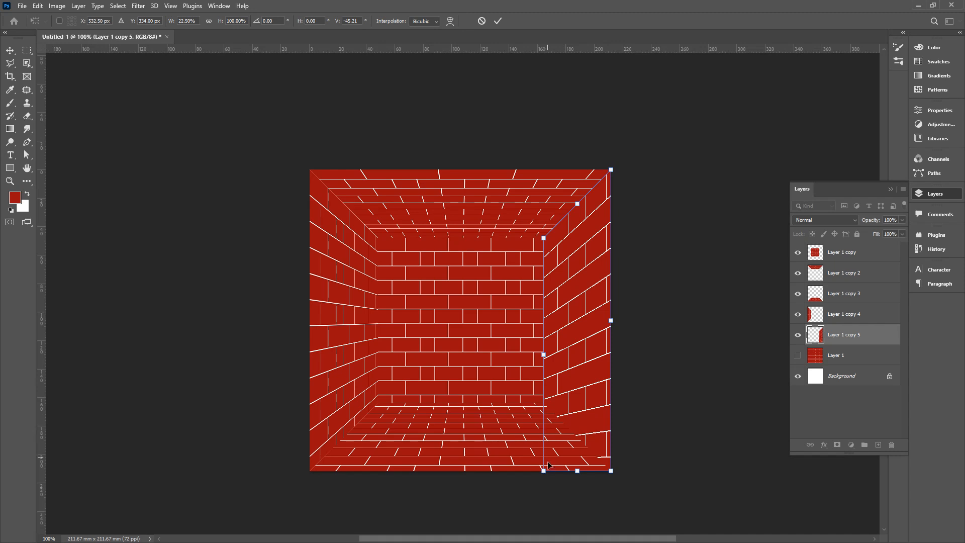
pyautogui.moveTo(544, 471); pyautogui.dragTo(545, 404)
pyautogui.press('Return')
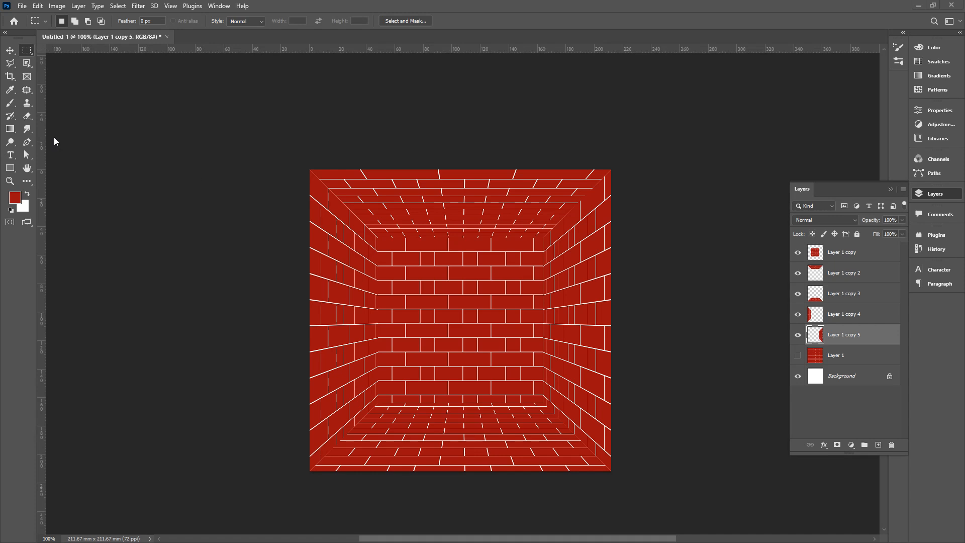
# Step: Darken the entire back wall layer with the Burn tool, using the Midtones range at 13% exposure
pyautogui.click(13, 144)
pyautogui.rightClick(14, 144)
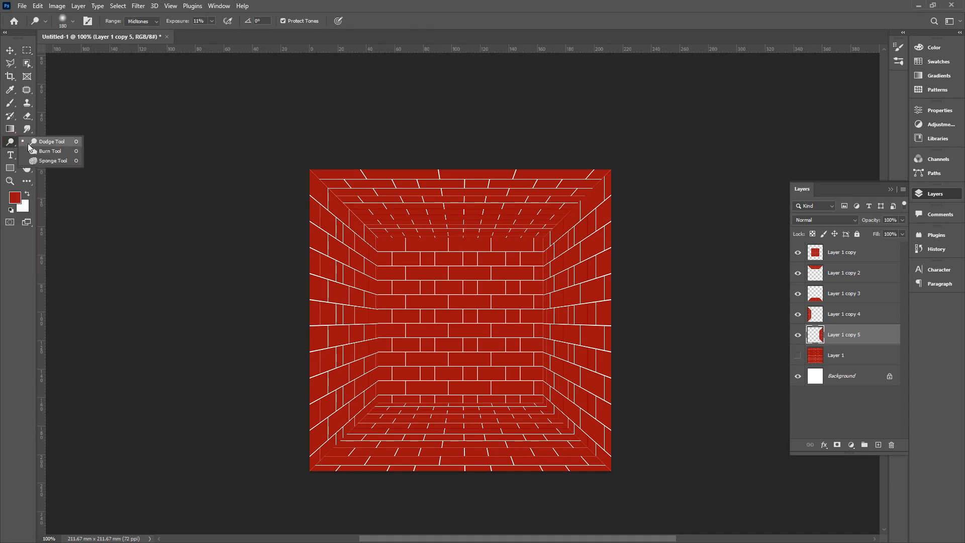
pyautogui.click(45, 152)
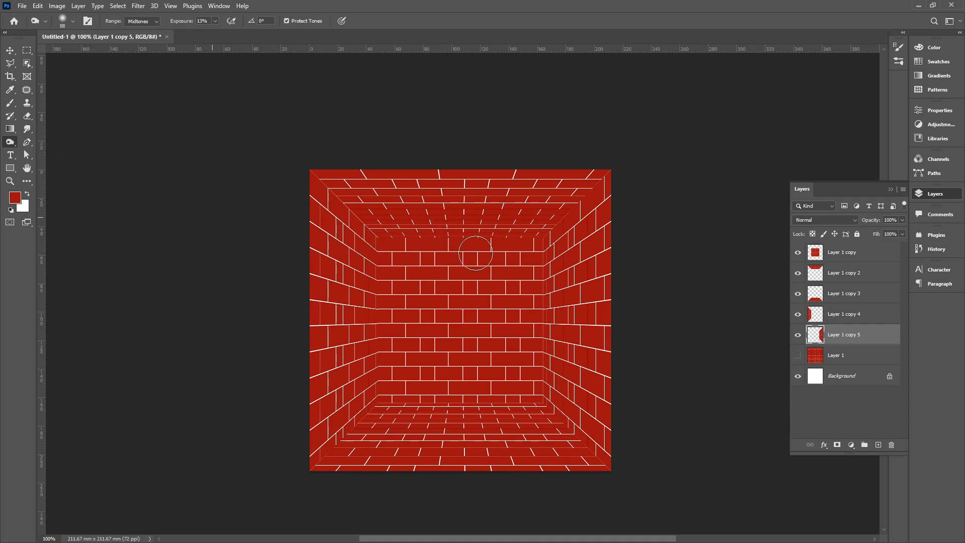
pyautogui.moveTo(867, 261); pyautogui.dragTo(873, 261)
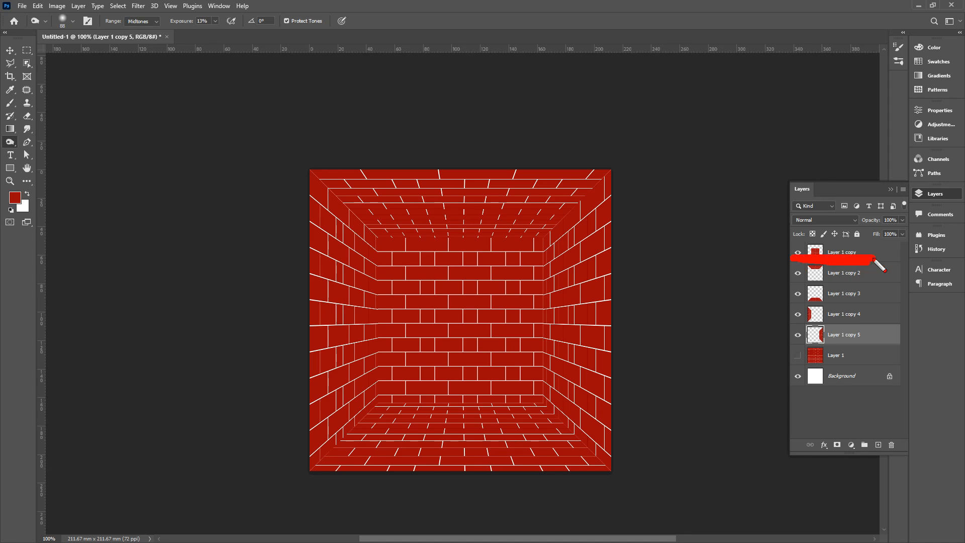
pyautogui.click(836, 256)
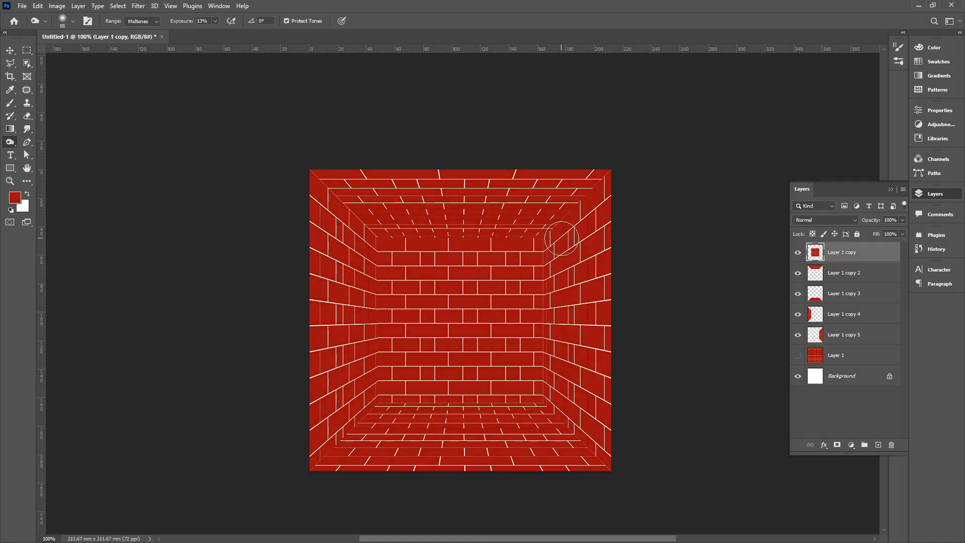
pyautogui.moveTo(503, 250)
pyautogui.mouseDown()
pyautogui.moveTo(589, 270)
pyautogui.moveTo(385, 316)
pyautogui.mouseUp()
pyautogui.moveTo(312, 314)
pyautogui.mouseDown()
pyautogui.moveTo(324, 333)
pyautogui.moveTo(295, 346)
pyautogui.moveTo(325, 369)
pyautogui.moveTo(516, 397)
pyautogui.mouseUp()
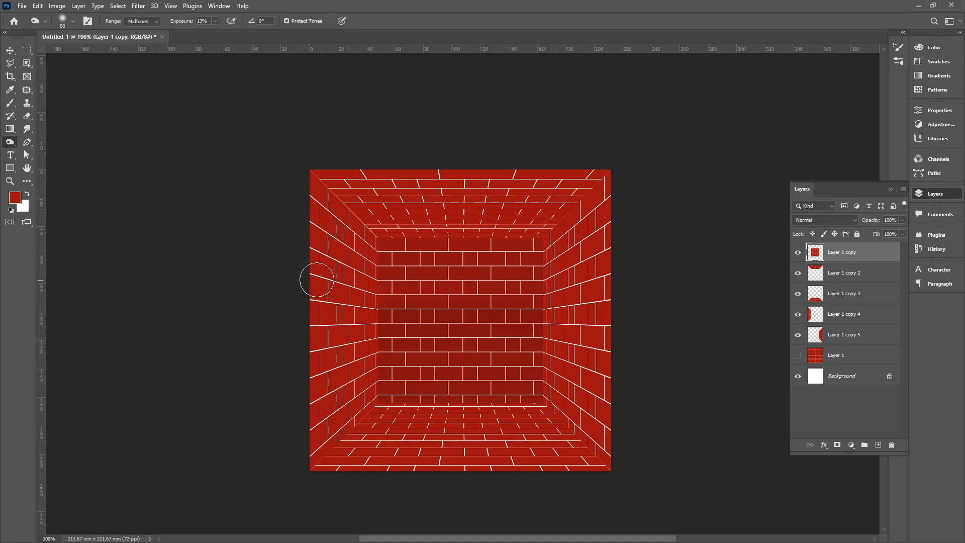
pyautogui.moveTo(494, 253)
pyautogui.mouseDown()
pyautogui.moveTo(368, 236)
pyautogui.moveTo(351, 264)
pyautogui.moveTo(379, 275)
pyautogui.moveTo(609, 296)
pyautogui.moveTo(571, 322)
pyautogui.moveTo(403, 327)
pyautogui.mouseUp()
pyautogui.moveTo(340, 348)
pyautogui.mouseDown()
pyautogui.moveTo(572, 383)
pyautogui.moveTo(540, 392)
pyautogui.moveTo(400, 388)
pyautogui.moveTo(598, 405)
pyautogui.moveTo(498, 393)
pyautogui.moveTo(528, 351)
pyautogui.moveTo(353, 359)
pyautogui.moveTo(567, 290)
pyautogui.moveTo(373, 260)
pyautogui.moveTo(357, 237)
pyautogui.mouseUp()
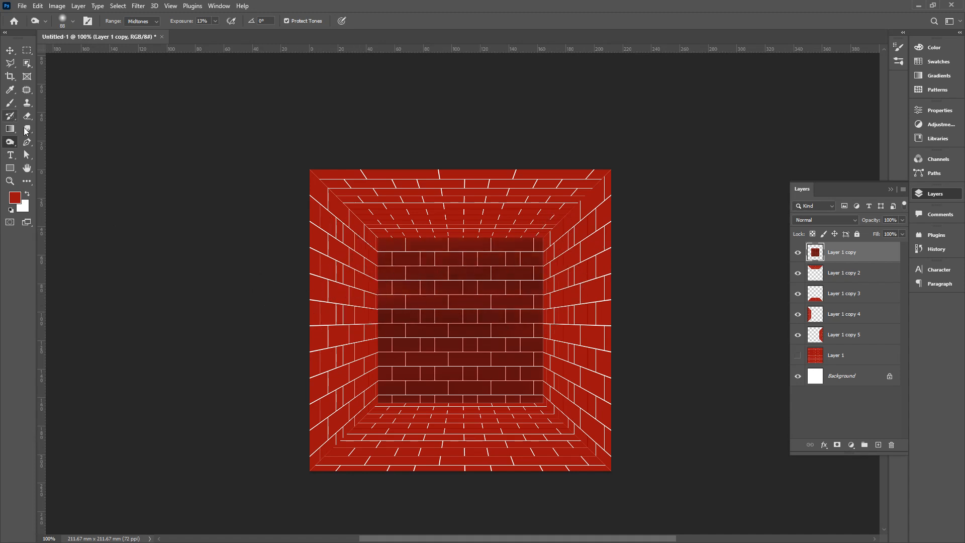
# Step: Lighten the middle of the back wall with a 180 px Dodge tool at 11% exposure in Midtones, keeping its corners dark
pyautogui.rightClick(10, 144)
pyautogui.click(50, 143)
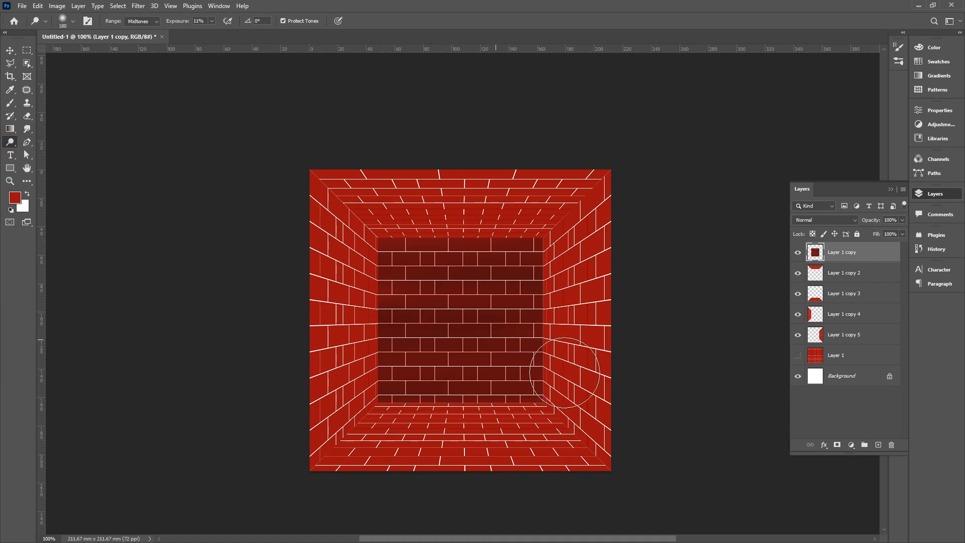
pyautogui.moveTo(483, 322)
pyautogui.mouseDown()
pyautogui.moveTo(456, 300)
pyautogui.moveTo(444, 322)
pyautogui.moveTo(468, 296)
pyautogui.moveTo(460, 337)
pyautogui.moveTo(456, 294)
pyautogui.moveTo(487, 327)
pyautogui.moveTo(433, 327)
pyautogui.moveTo(470, 297)
pyautogui.moveTo(575, 252)
pyautogui.moveTo(501, 229)
pyautogui.moveTo(575, 262)
pyautogui.mouseUp()
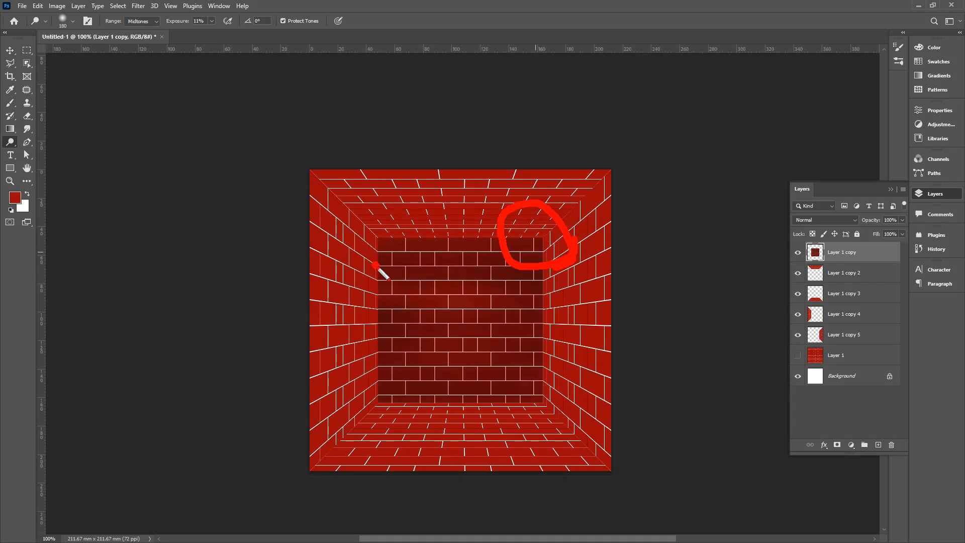
pyautogui.moveTo(375, 265); pyautogui.dragTo(393, 255)
pyautogui.moveTo(465, 279)
pyautogui.mouseDown()
pyautogui.moveTo(457, 336)
pyautogui.moveTo(455, 278)
pyautogui.mouseUp()
pyautogui.press('Escape')
pyautogui.moveTo(454, 332)
pyautogui.mouseDown()
pyautogui.moveTo(465, 273)
pyautogui.moveTo(459, 346)
pyautogui.moveTo(452, 273)
pyautogui.moveTo(488, 308)
pyautogui.mouseUp()
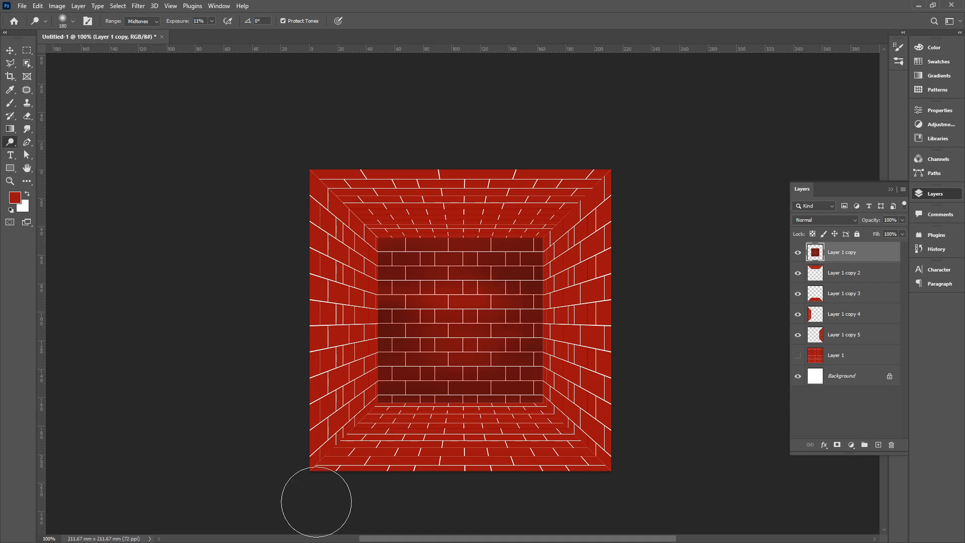
pyautogui.click(504, 276)
pyautogui.moveTo(431, 295)
pyautogui.mouseDown()
pyautogui.moveTo(407, 280)
pyautogui.moveTo(447, 345)
pyautogui.moveTo(378, 303)
pyautogui.mouseUp()
# Step: Darken the ceiling brick layer with the Burn tool in Midtones at 13% exposure, most strongly along the side walls and back wall
pyautogui.click(848, 274)
pyautogui.moveTo(610, 167)
pyautogui.mouseDown()
pyautogui.moveTo(549, 231)
pyautogui.moveTo(374, 232)
pyautogui.moveTo(306, 160)
pyautogui.moveTo(566, 161)
pyautogui.mouseUp()
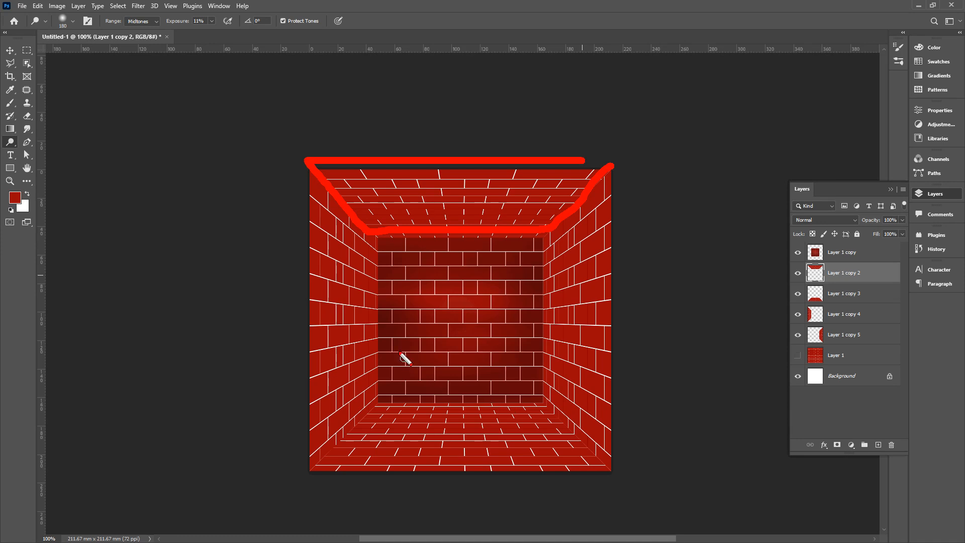
pyautogui.press('Escape')
pyautogui.hotkey('ctrl', '2')
pyautogui.moveTo(380, 240); pyautogui.dragTo(302, 171)
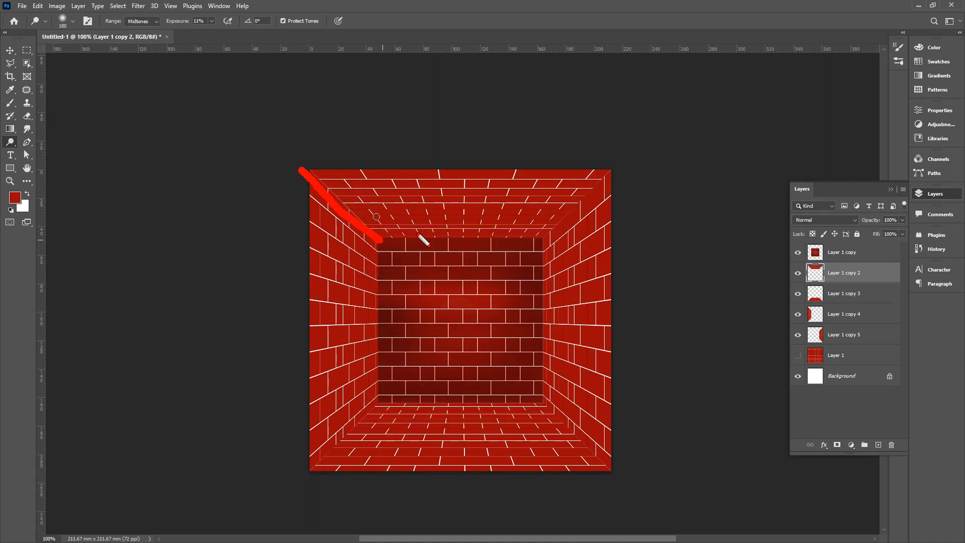
pyautogui.moveTo(537, 236); pyautogui.dragTo(646, 163)
pyautogui.press('Escape')
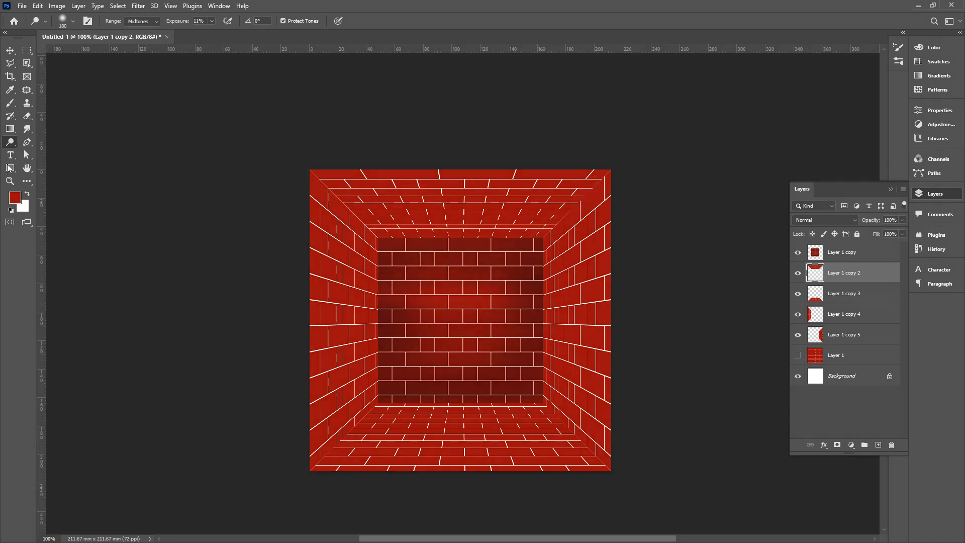
pyautogui.rightClick(11, 145)
pyautogui.click(37, 151)
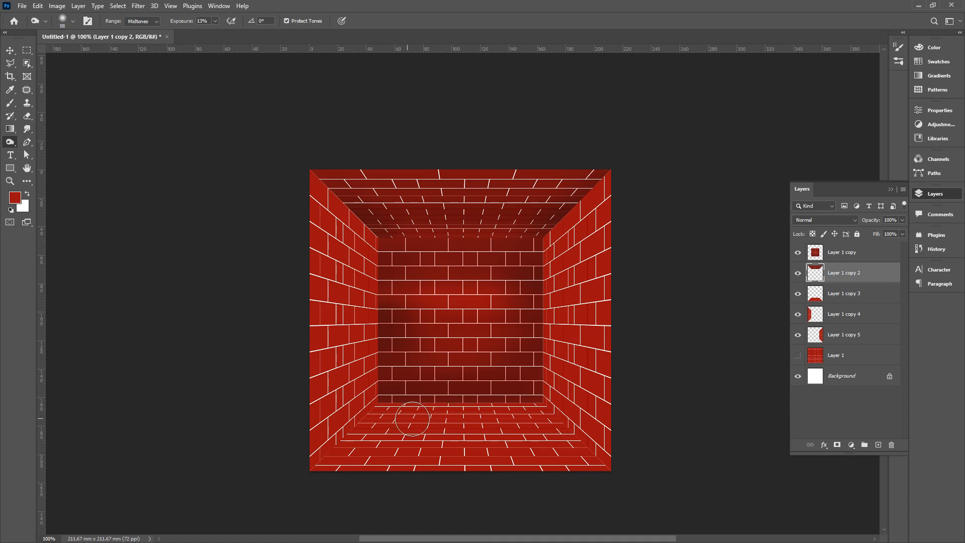
# Step: Darken the floor brick layer along its edges with the Burn tool, using Midtones at 13% exposure
pyautogui.rightClick(10, 143)
pyautogui.click(67, 153)
pyautogui.click(842, 302)
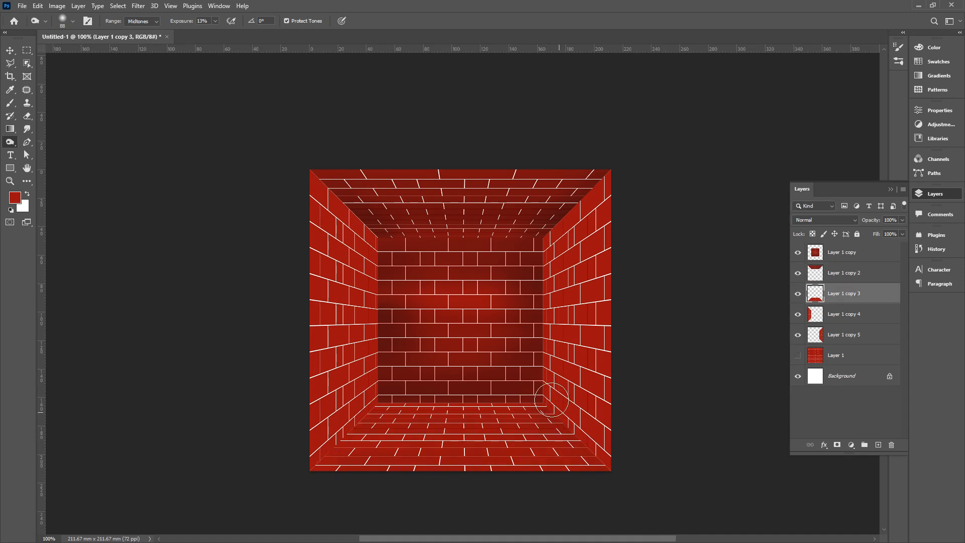
pyautogui.moveTo(382, 393); pyautogui.dragTo(313, 460)
# Step: Darken the left and right wall layers with the Burn tool in Midtones at 13% exposure
pyautogui.click(840, 314)
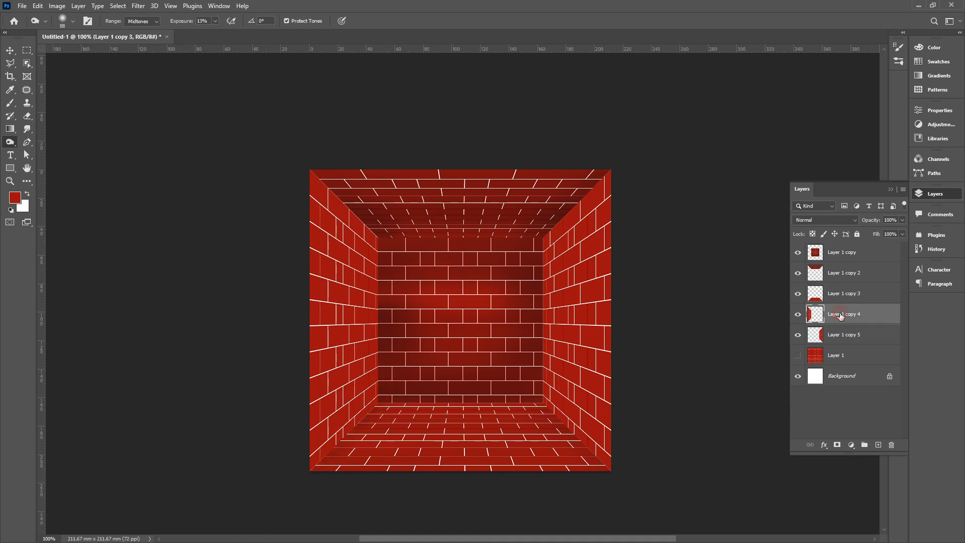
pyautogui.moveTo(279, 178); pyautogui.dragTo(387, 247)
pyautogui.moveTo(298, 200); pyautogui.dragTo(292, 373)
pyautogui.moveTo(258, 340); pyautogui.dragTo(281, 376)
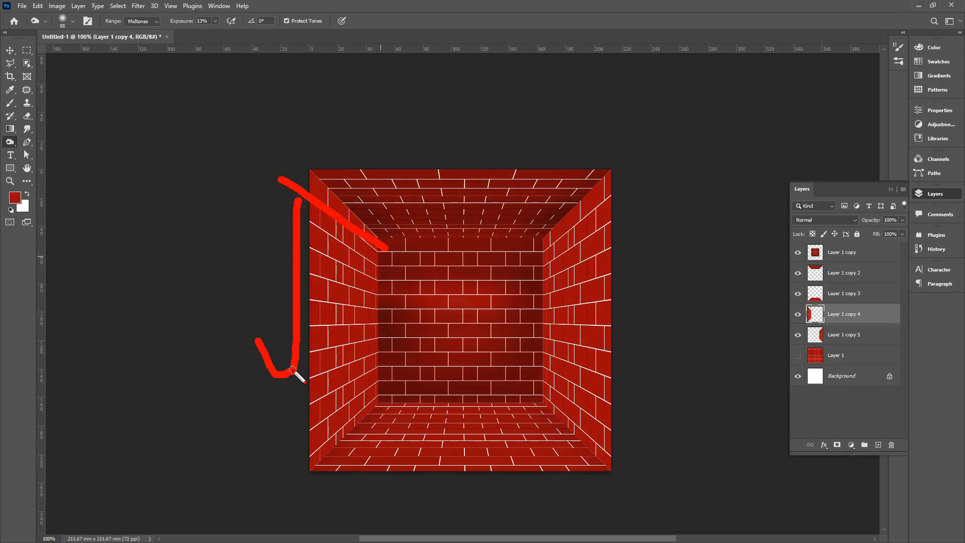
pyautogui.press('Escape')
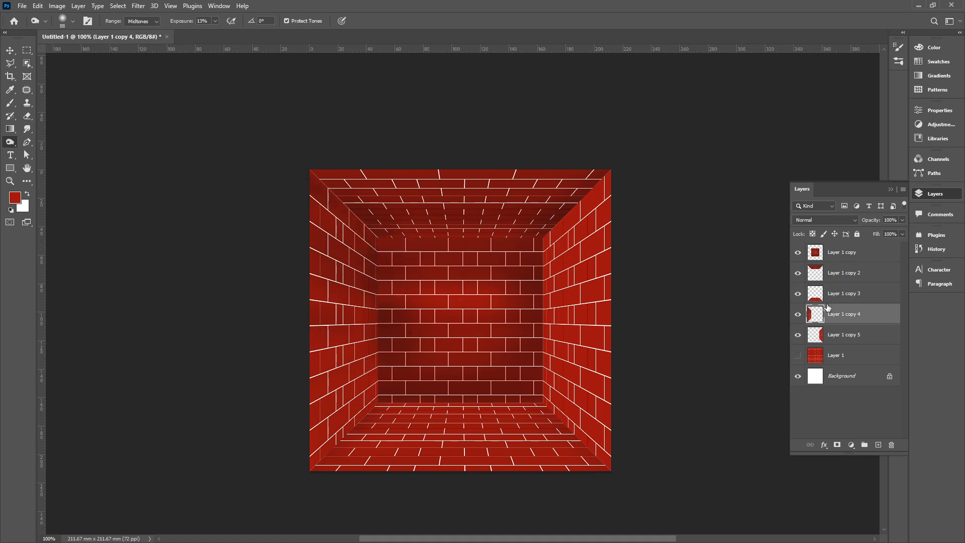
pyautogui.click(844, 335)
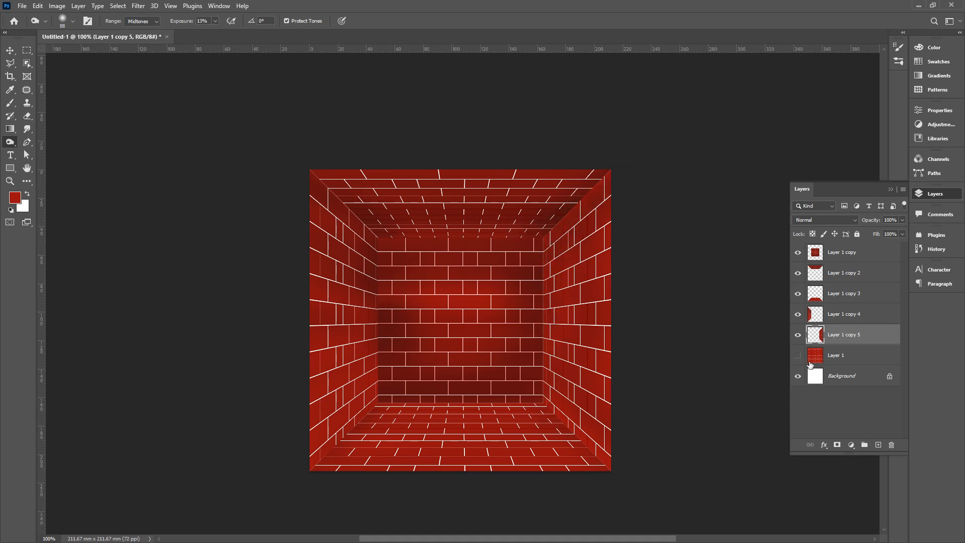
pyautogui.click(825, 319)
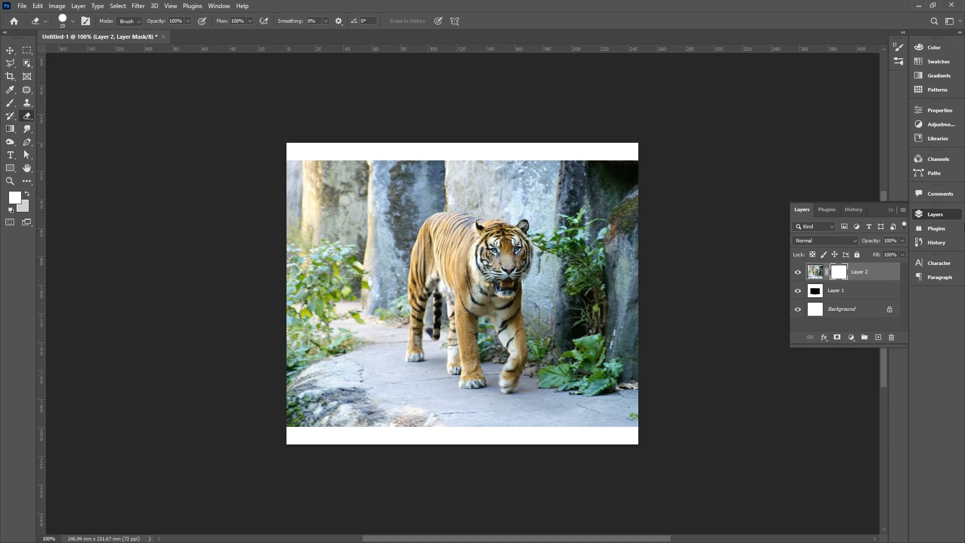
# Step: Hide parts of the tiger photo with black and white default colours and 29 px Eraser strokes on Layer 2's mask
pyautogui.press('d')
pyautogui.moveTo(331, 152); pyautogui.dragTo(290, 289)
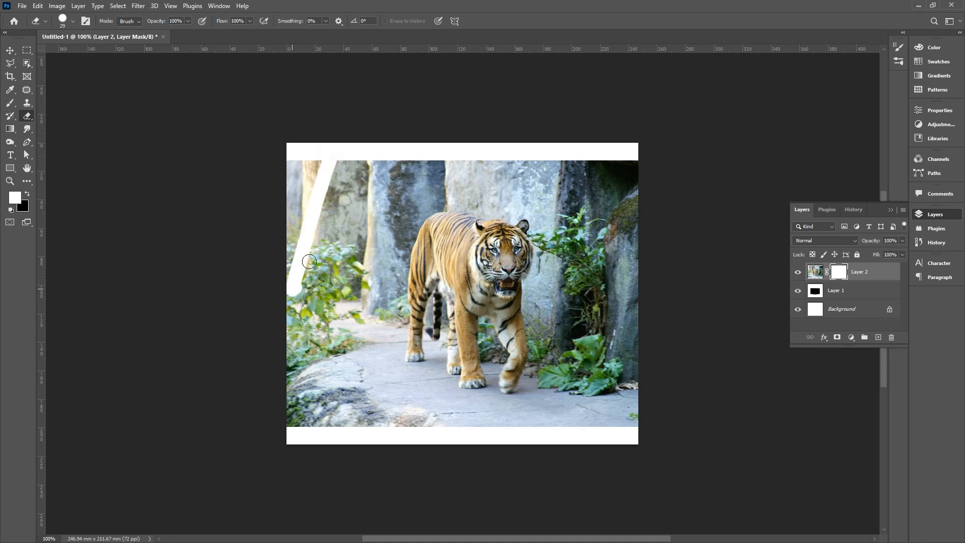
pyautogui.moveTo(354, 125)
pyautogui.mouseDown()
pyautogui.moveTo(282, 408)
pyautogui.moveTo(376, 189)
pyautogui.moveTo(328, 359)
pyautogui.moveTo(405, 185)
pyautogui.moveTo(355, 360)
pyautogui.moveTo(432, 192)
pyautogui.moveTo(387, 324)
pyautogui.moveTo(397, 307)
pyautogui.moveTo(453, 171)
pyautogui.moveTo(391, 374)
pyautogui.moveTo(467, 190)
pyautogui.moveTo(432, 324)
pyautogui.moveTo(484, 175)
pyautogui.moveTo(440, 353)
pyautogui.moveTo(497, 228)
pyautogui.moveTo(457, 368)
pyautogui.moveTo(523, 197)
pyautogui.moveTo(483, 364)
pyautogui.moveTo(534, 210)
pyautogui.moveTo(502, 348)
pyautogui.mouseUp()
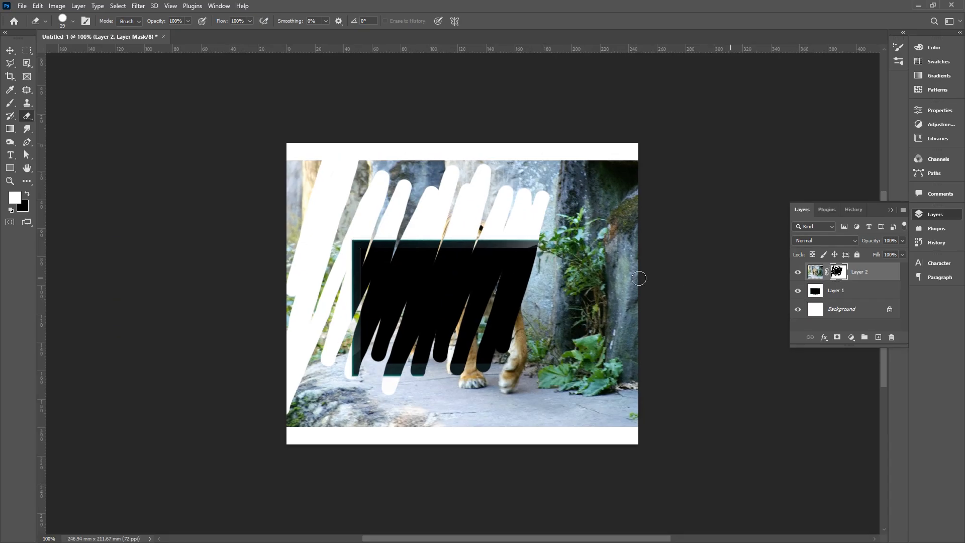
# Step: Restore the hidden tiger areas by painting white on the mask with a Brush in Normal mode at 100% opacity
pyautogui.click(27, 195)
pyautogui.click(10, 103)
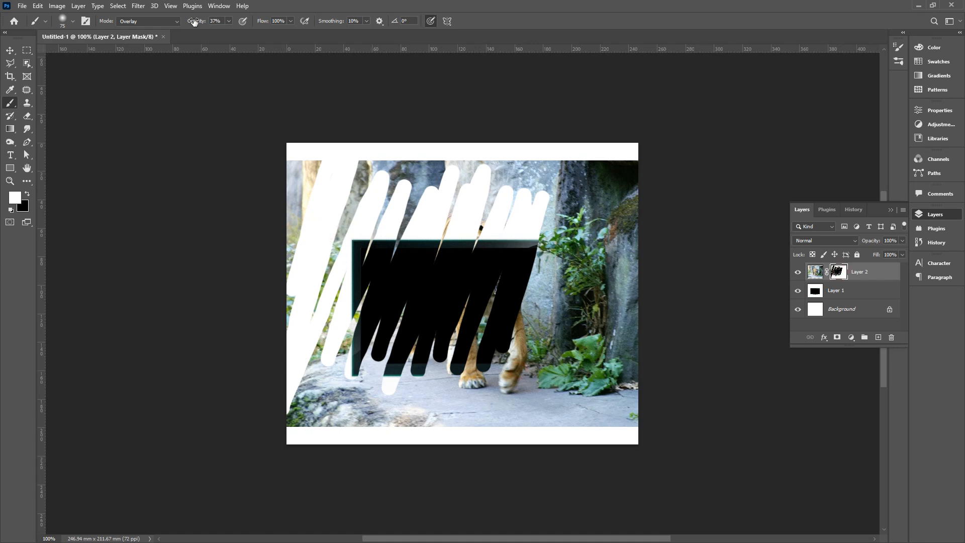
pyautogui.click(151, 21)
pyautogui.click(138, 35)
pyautogui.click(227, 21)
pyautogui.moveTo(310, 160)
pyautogui.mouseDown()
pyautogui.moveTo(327, 225)
pyautogui.moveTo(348, 226)
pyautogui.moveTo(296, 206)
pyautogui.moveTo(273, 430)
pyautogui.moveTo(350, 193)
pyautogui.moveTo(352, 369)
pyautogui.moveTo(392, 351)
pyautogui.moveTo(388, 170)
pyautogui.moveTo(439, 95)
pyautogui.moveTo(400, 415)
pyautogui.moveTo(447, 381)
pyautogui.moveTo(482, 151)
pyautogui.moveTo(505, 141)
pyautogui.moveTo(539, 163)
pyautogui.moveTo(548, 207)
pyautogui.mouseUp()
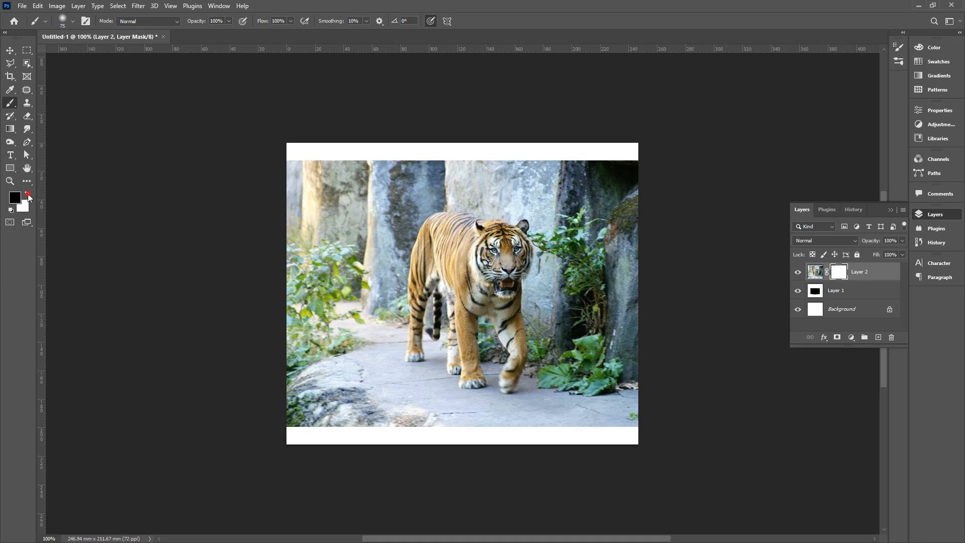
# Step: Paint black across the tiger on the mask to hide it, and paint the area back in with white
pyautogui.moveTo(395, 211)
pyautogui.mouseDown()
pyautogui.moveTo(378, 275)
pyautogui.moveTo(388, 206)
pyautogui.moveTo(391, 254)
pyautogui.moveTo(403, 224)
pyautogui.moveTo(408, 278)
pyautogui.moveTo(420, 214)
pyautogui.moveTo(422, 251)
pyautogui.moveTo(434, 236)
pyautogui.moveTo(446, 252)
pyautogui.moveTo(447, 225)
pyautogui.moveTo(449, 276)
pyautogui.moveTo(450, 224)
pyautogui.moveTo(458, 285)
pyautogui.moveTo(466, 228)
pyautogui.moveTo(467, 283)
pyautogui.moveTo(481, 219)
pyautogui.moveTo(499, 220)
pyautogui.moveTo(504, 278)
pyautogui.moveTo(521, 222)
pyautogui.moveTo(547, 266)
pyautogui.mouseUp()
pyautogui.click(25, 195)
pyautogui.moveTo(547, 219)
pyautogui.mouseDown()
pyautogui.moveTo(543, 207)
pyautogui.moveTo(500, 242)
pyautogui.moveTo(467, 206)
pyautogui.moveTo(455, 272)
pyautogui.moveTo(442, 226)
pyautogui.moveTo(439, 292)
pyautogui.moveTo(421, 246)
pyautogui.moveTo(385, 236)
pyautogui.moveTo(360, 143)
pyautogui.mouseUp()
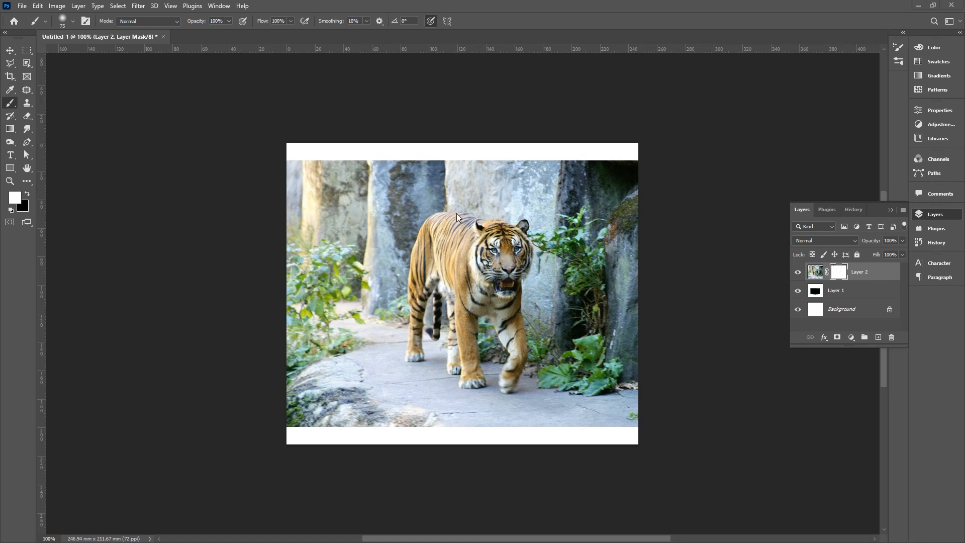
# Step: Mask out the photo background left of and above the tiger by clearing rectangular selections on Layer 2's mask
pyautogui.moveTo(470, 213)
pyautogui.mouseDown()
pyautogui.moveTo(431, 212)
pyautogui.moveTo(417, 231)
pyautogui.moveTo(404, 359)
pyautogui.moveTo(412, 371)
pyautogui.moveTo(425, 364)
pyautogui.moveTo(433, 294)
pyautogui.moveTo(426, 340)
pyautogui.moveTo(451, 310)
pyautogui.moveTo(454, 323)
pyautogui.moveTo(445, 384)
pyautogui.moveTo(456, 368)
pyautogui.moveTo(466, 383)
pyautogui.moveTo(487, 375)
pyautogui.moveTo(479, 304)
pyautogui.moveTo(505, 345)
pyautogui.moveTo(506, 389)
pyautogui.moveTo(530, 387)
pyautogui.moveTo(538, 224)
pyautogui.moveTo(464, 210)
pyautogui.mouseUp()
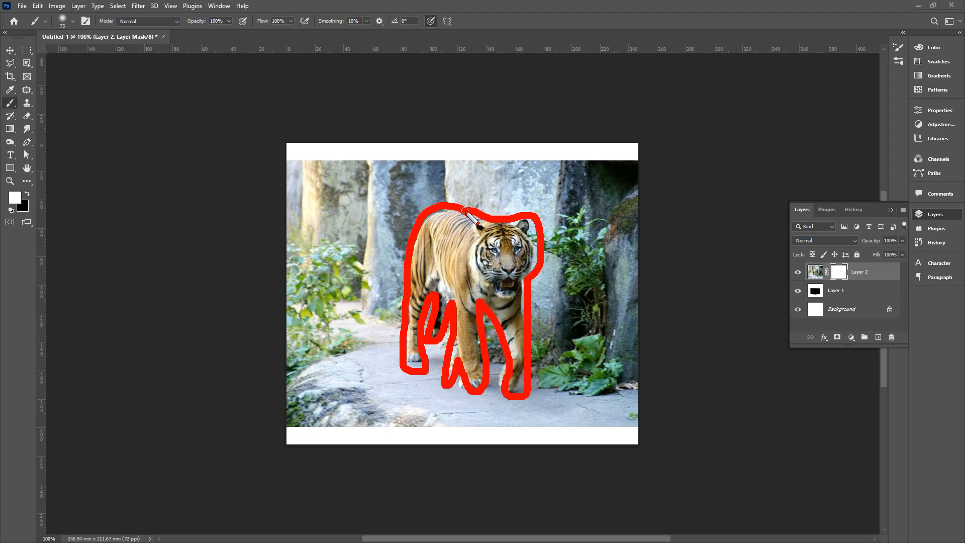
pyautogui.press('Escape')
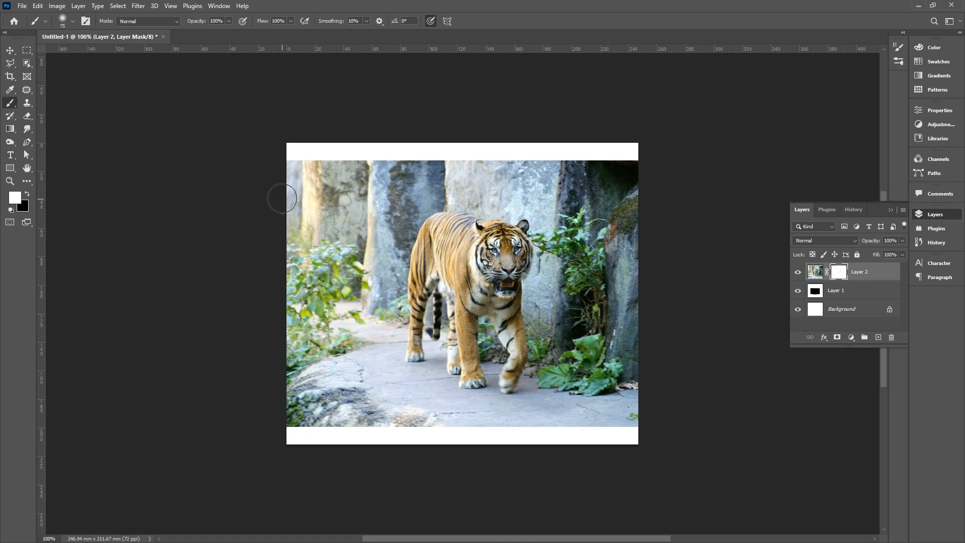
pyautogui.press('m')
pyautogui.moveTo(263, 146); pyautogui.dragTo(402, 495)
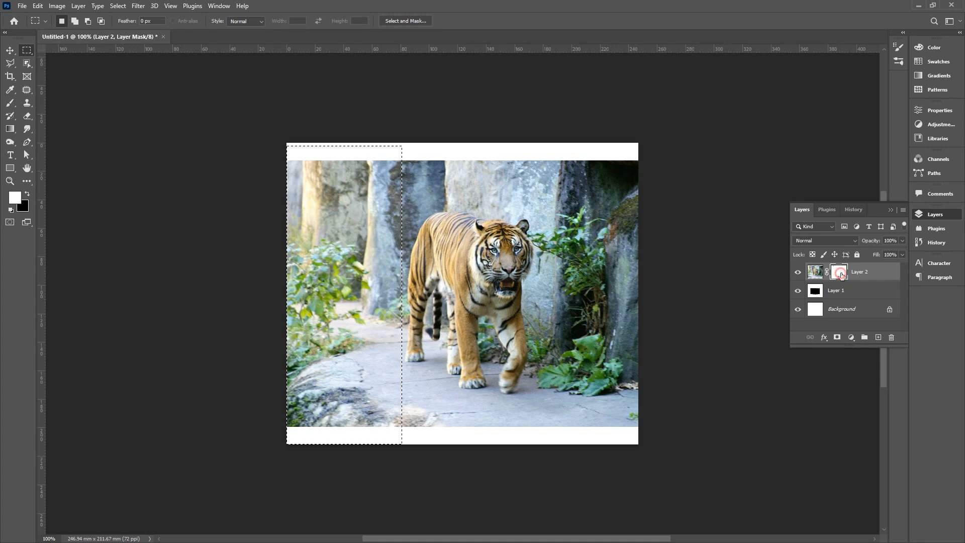
pyautogui.press('Delete')
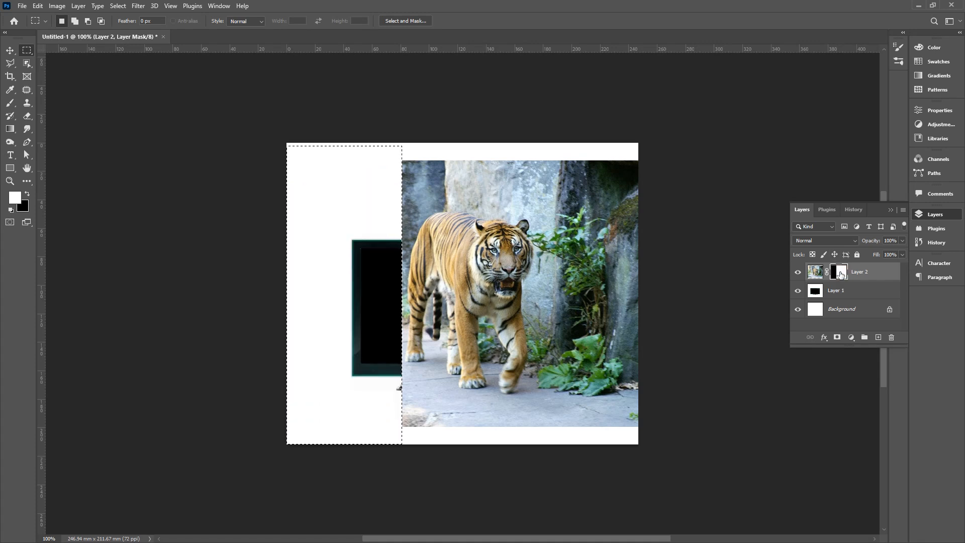
pyautogui.moveTo(288, 125); pyautogui.dragTo(657, 210)
pyautogui.press('Delete')
# Step: Mask out the background right of and below the tiger, and shift the photo slightly to centre it over the TV
pyautogui.moveTo(678, 110); pyautogui.dragTo(537, 483)
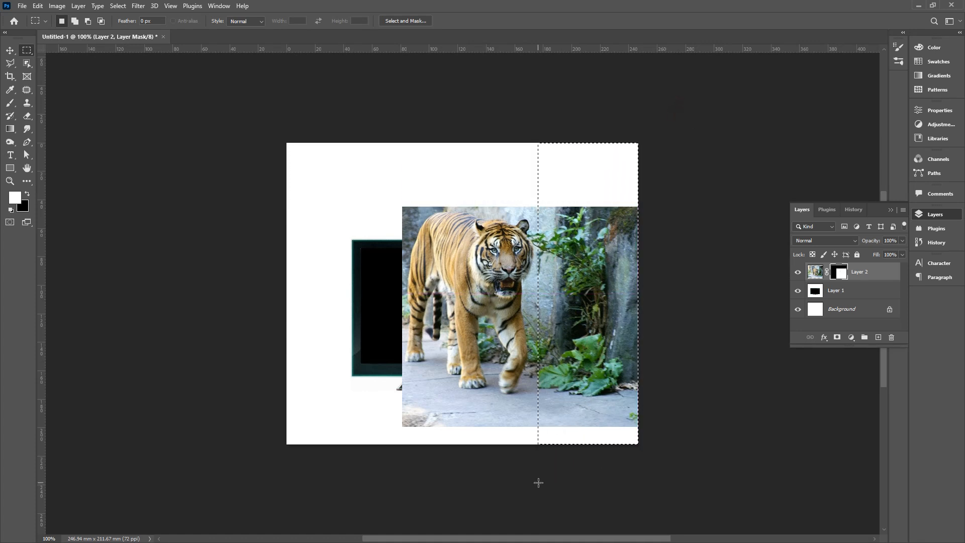
pyautogui.press('Delete')
pyautogui.click(532, 486)
pyautogui.moveTo(565, 452); pyautogui.dragTo(355, 400)
pyautogui.press('Delete')
pyautogui.click(458, 340)
pyautogui.press('v')
pyautogui.moveTo(478, 295)
pyautogui.mouseDown()
pyautogui.moveTo(489, 329)
pyautogui.moveTo(483, 301)
pyautogui.mouseUp()
# Step: Start a Polygonal Lasso outline with 0 px feather down the tiger's rump and rear leg, around its hind paw
pyautogui.keyDown('ctrl'); pyautogui.click(501, 330); pyautogui.keyUp('ctrl')
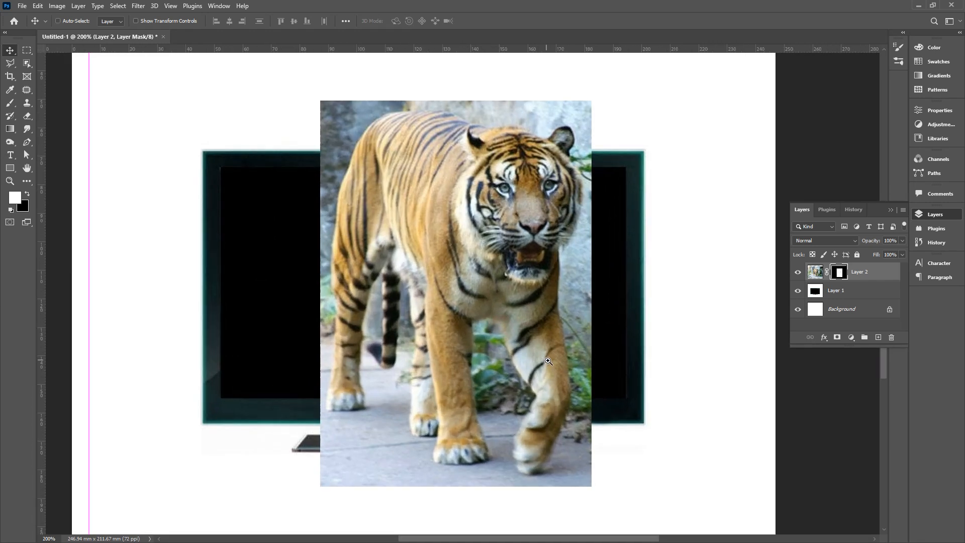
pyautogui.keyDown('ctrl'); pyautogui.click(549, 361); pyautogui.keyUp('ctrl')
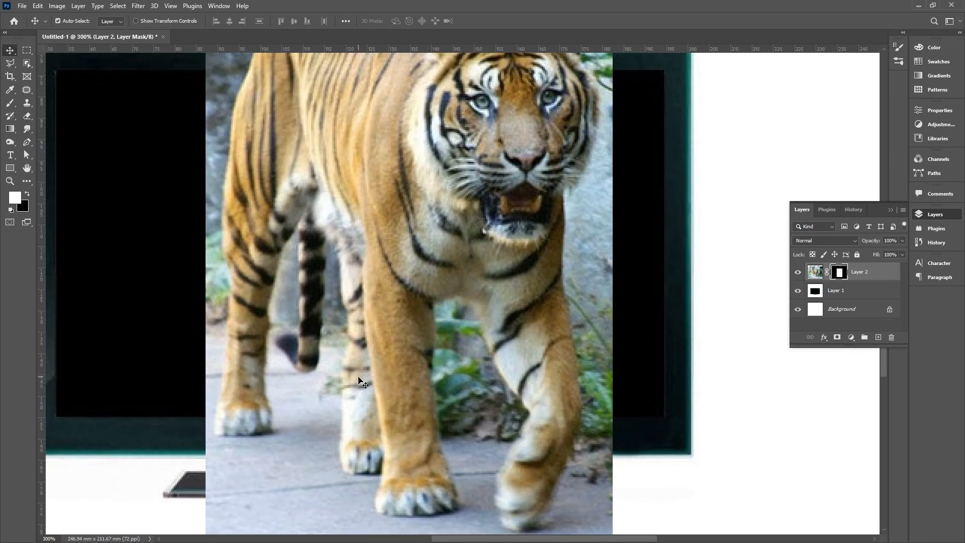
pyautogui.press('l')
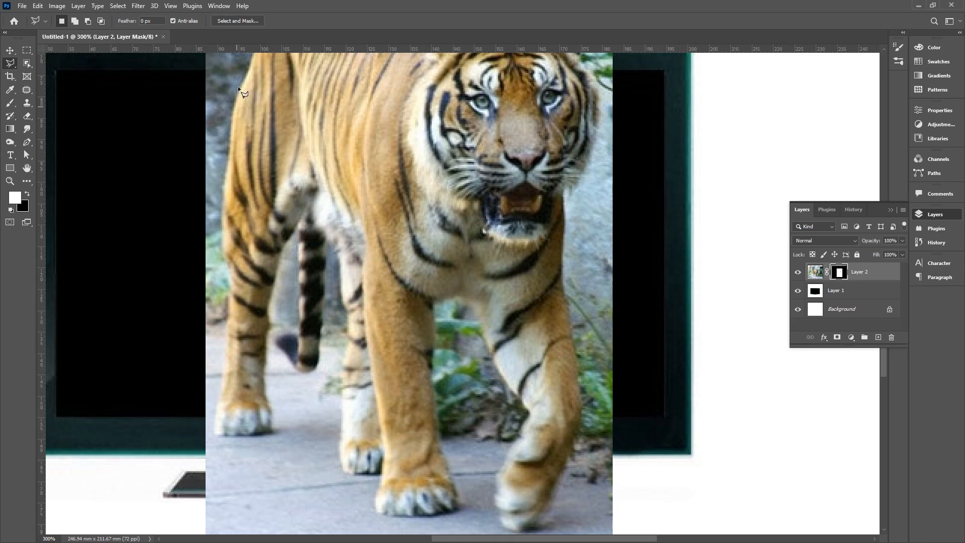
pyautogui.click(248, 70)
pyautogui.click(224, 187)
pyautogui.click(231, 278)
pyautogui.click(214, 426)
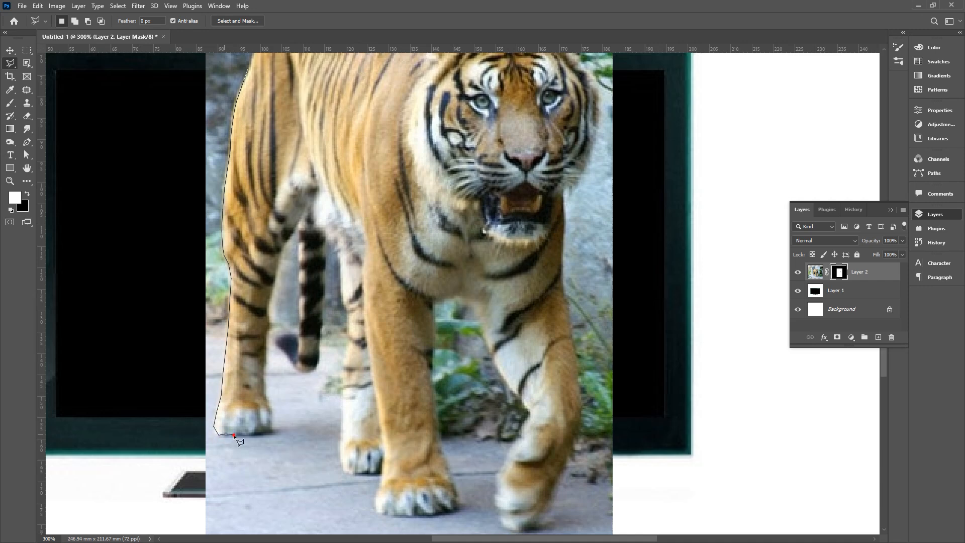
pyautogui.click(266, 432)
pyautogui.click(272, 419)
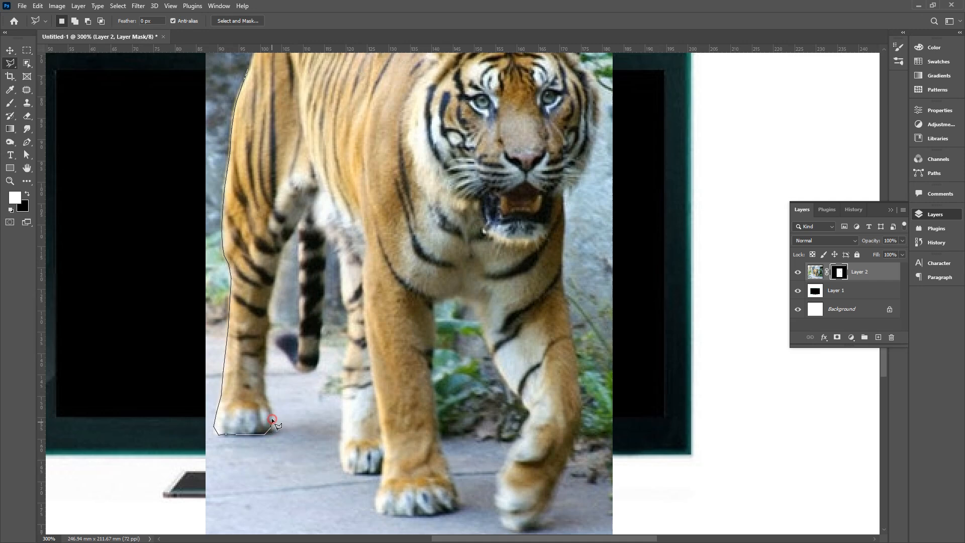
# Step: Continue the lasso outline up the inner side of the hind leg and around the hanging tail
pyautogui.click(266, 393)
pyautogui.click(263, 370)
pyautogui.click(299, 333)
pyautogui.click(300, 370)
pyautogui.click(315, 368)
pyautogui.click(320, 351)
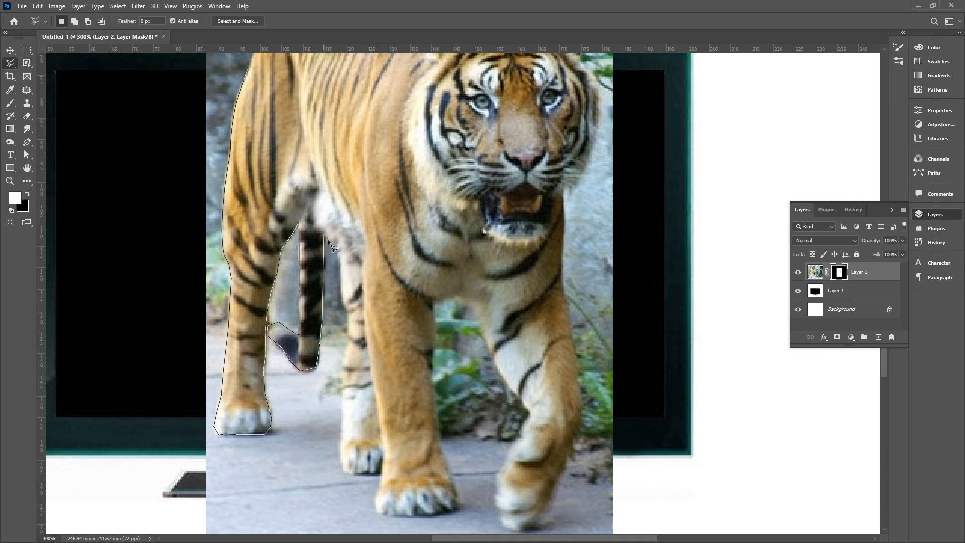
# Step: Trace the belly edge and the second hind leg down around its paw with the lasso
pyautogui.click(340, 253)
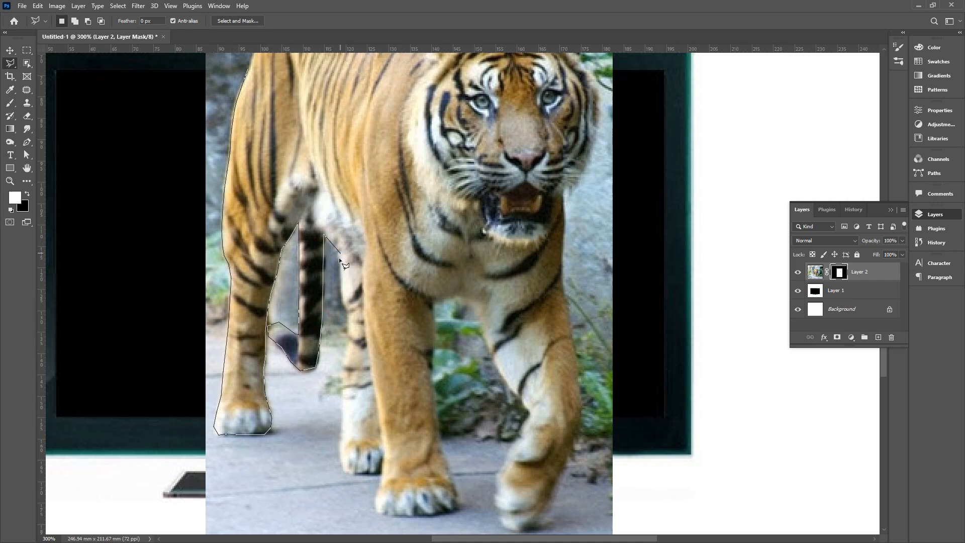
pyautogui.click(349, 309)
pyautogui.click(338, 442)
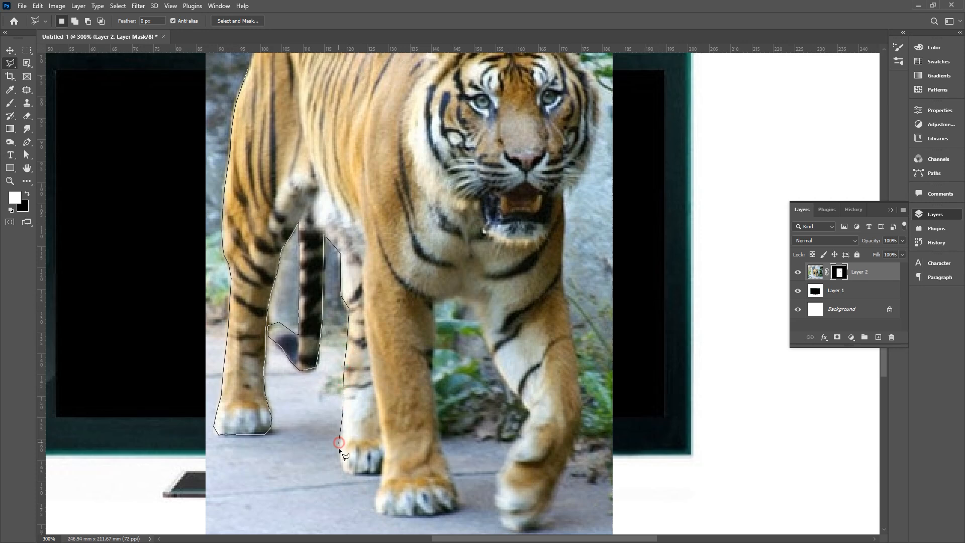
pyautogui.click(350, 474)
pyautogui.click(383, 473)
# Step: Trace around the standing front leg, across the gap under the chest and down the inner edge of the raised front leg
pyautogui.click(375, 505)
pyautogui.click(385, 513)
pyautogui.click(448, 512)
pyautogui.click(431, 382)
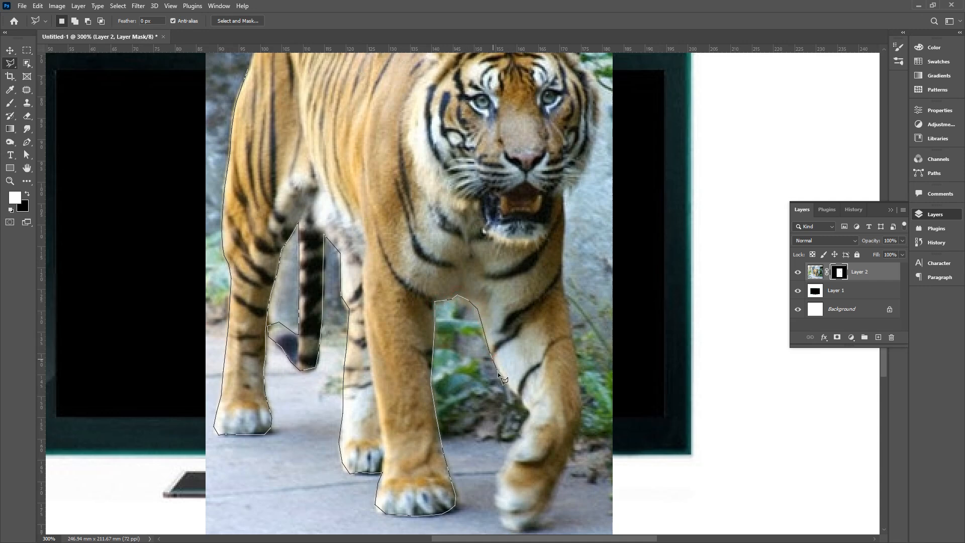
pyautogui.click(528, 410)
pyautogui.click(507, 460)
pyautogui.click(502, 524)
# Step: Continue the lasso outline around the raised paw and up the outer edge of that leg to the tiger's cheek
pyautogui.moveTo(520, 533); pyautogui.dragTo(446, 457)
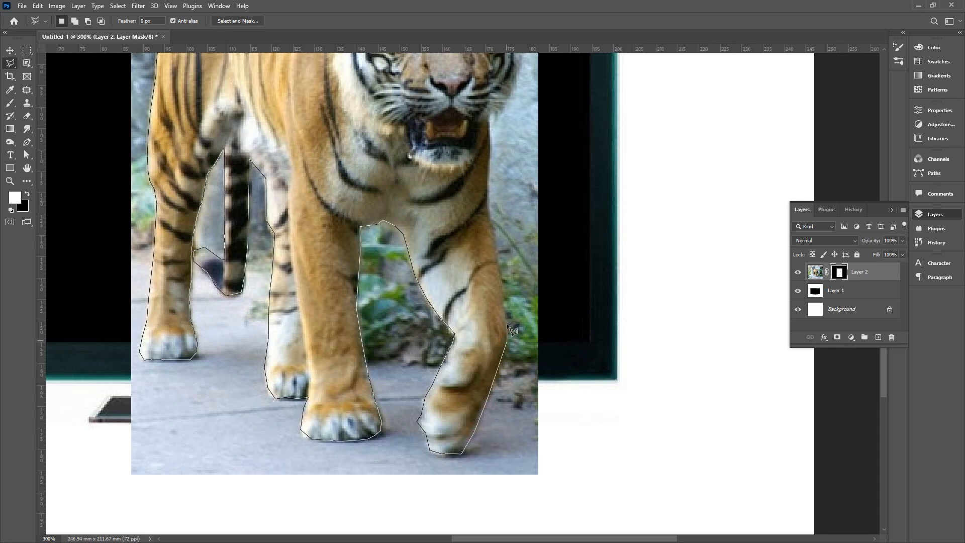
pyautogui.click(496, 243)
pyautogui.click(489, 220)
pyautogui.moveTo(490, 159); pyautogui.dragTo(434, 386)
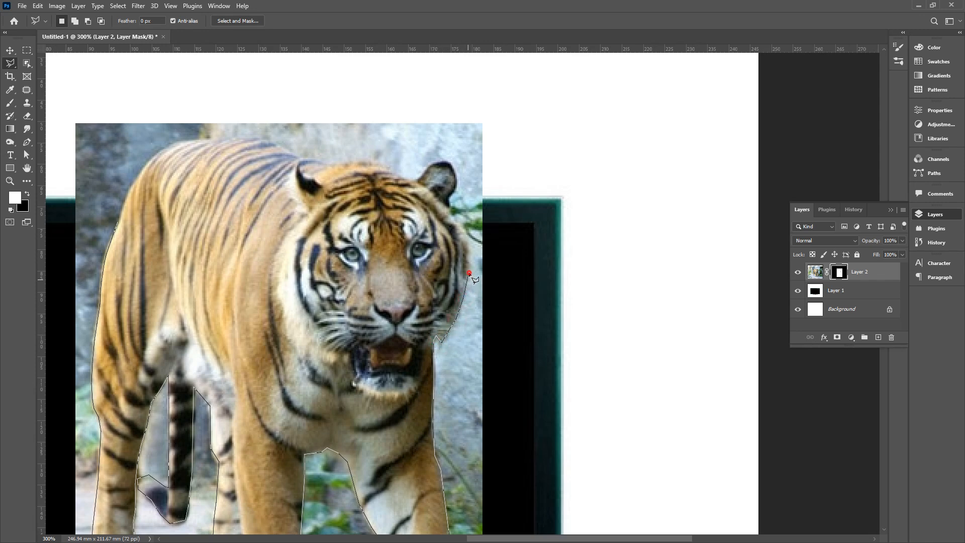
# Step: Trace the side of the face, the ear and the back, closing the lasso selection at its starting point
pyautogui.click(470, 244)
pyautogui.click(462, 225)
pyautogui.click(451, 210)
pyautogui.click(450, 199)
pyautogui.click(456, 187)
pyautogui.click(456, 175)
pyautogui.click(440, 164)
pyautogui.click(170, 147)
pyautogui.click(135, 182)
# Step: Fill the tiger selection on the mask with black, and refill it with white to bring the tiger back
pyautogui.keyDown('alt'); pyautogui.click(359, 342); pyautogui.keyUp('alt')
pyautogui.keyDown('alt'); pyautogui.click(334, 333); pyautogui.keyUp('alt')
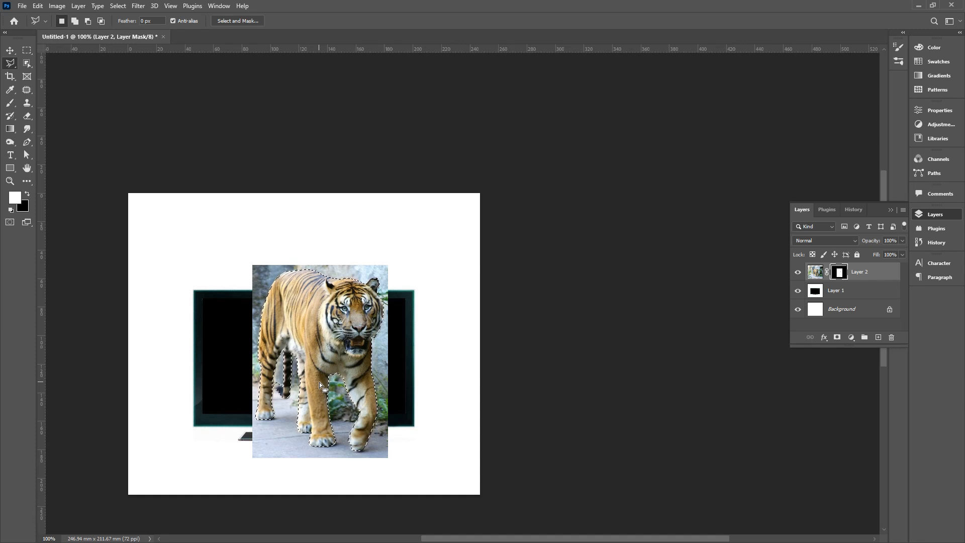
pyautogui.hotkey('ctrl', 'BackSpace')
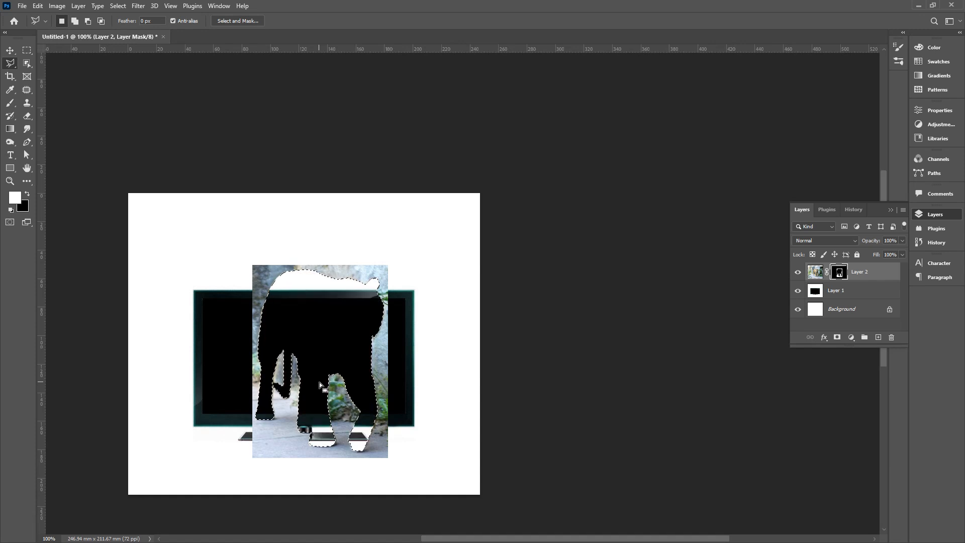
pyautogui.hotkey('alt', 'BackSpace')
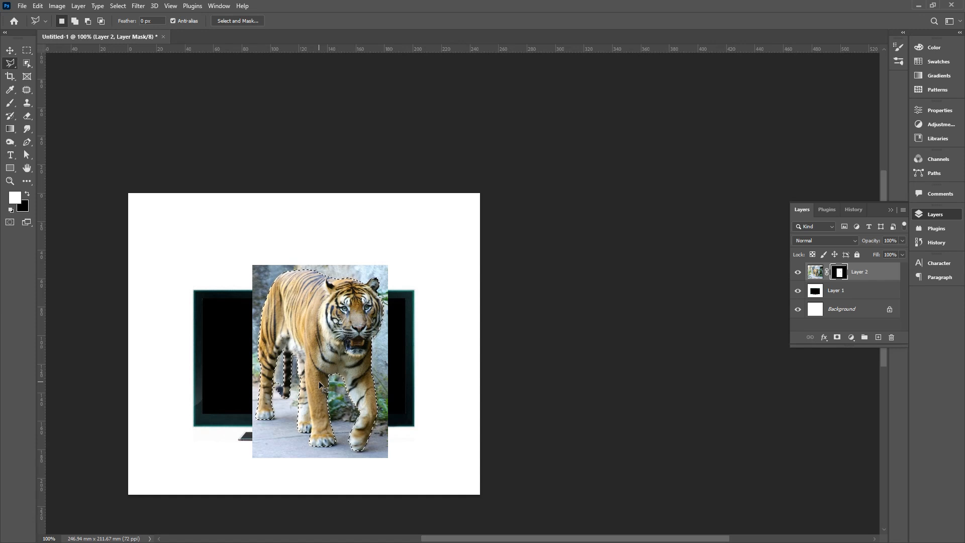
# Step: Invert the tiger selection so that everything around the tiger is selected
pyautogui.press('m')
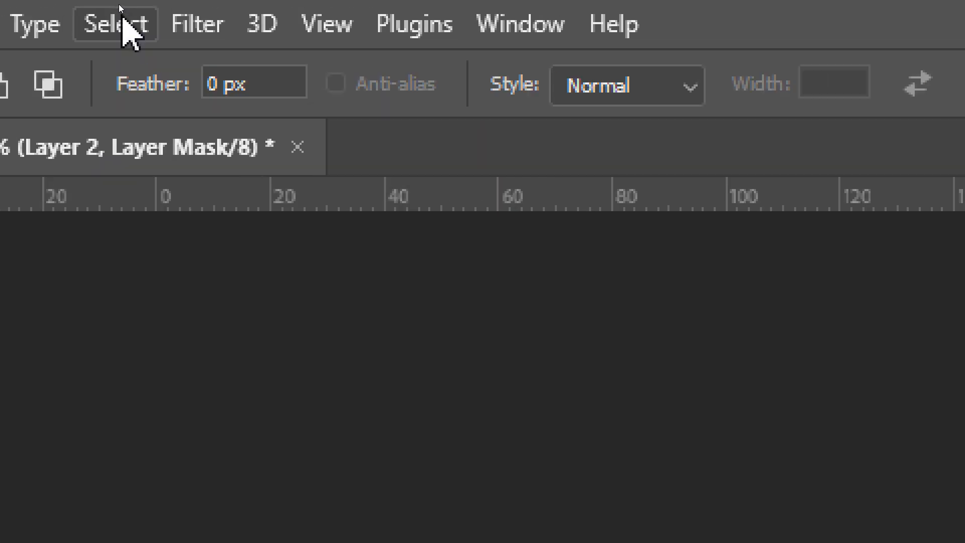
pyautogui.click(117, 6)
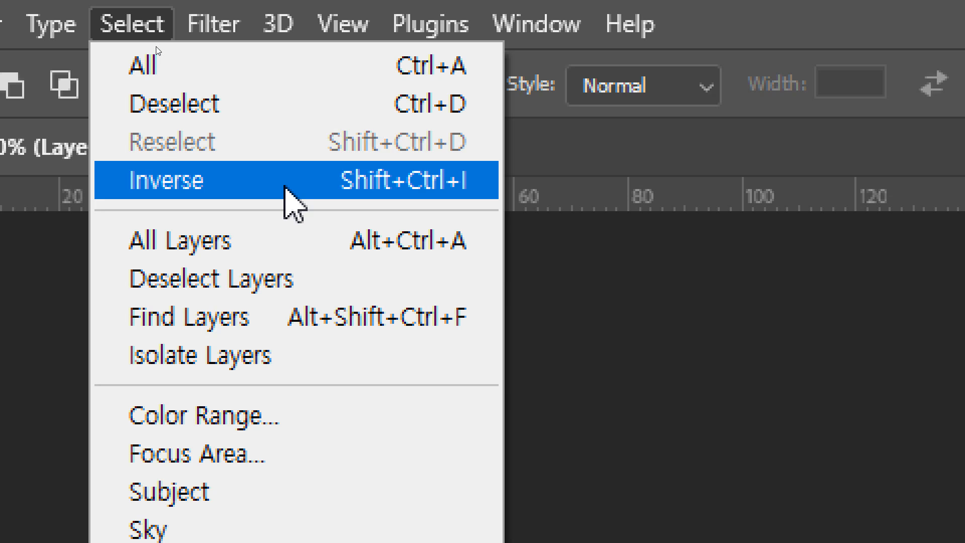
pyautogui.click(285, 187)
pyautogui.moveTo(304, 290)
pyautogui.mouseDown()
pyautogui.moveTo(326, 312)
pyautogui.moveTo(308, 303)
pyautogui.mouseUp()
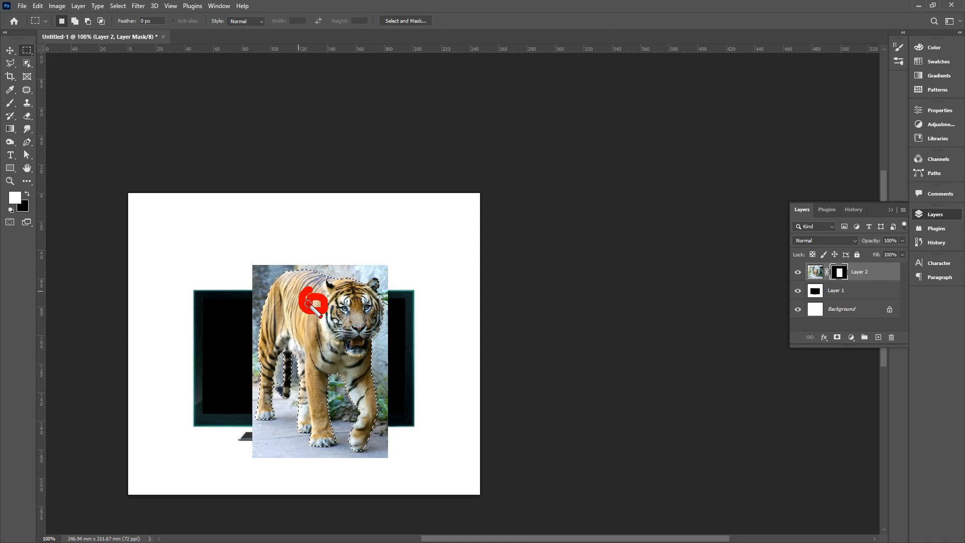
pyautogui.press('Escape')
pyautogui.hotkey('ctrl', 'shift', 'i')
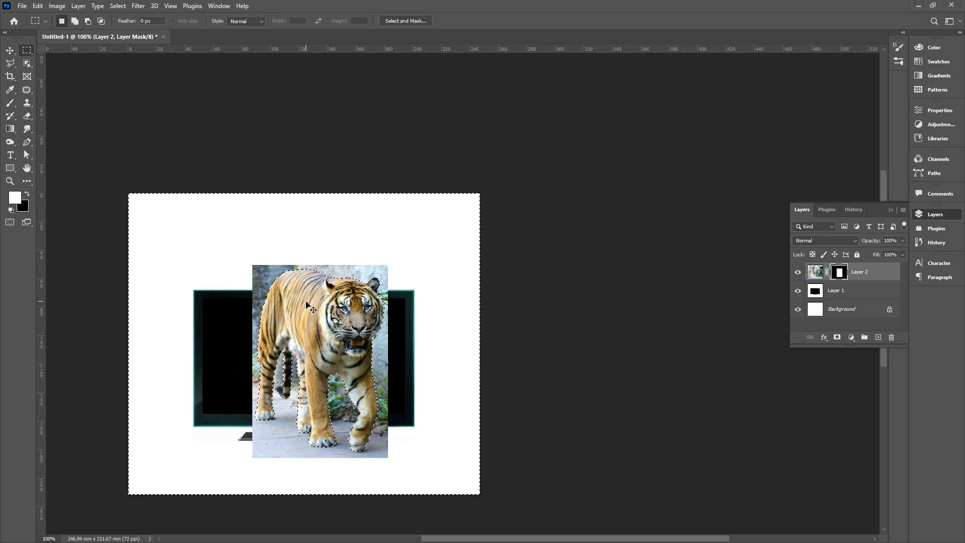
# Step: Fill the area around the tiger with black on the Layer 2 mask, and undo the fill and the selection inversion
pyautogui.moveTo(434, 224); pyautogui.dragTo(411, 236)
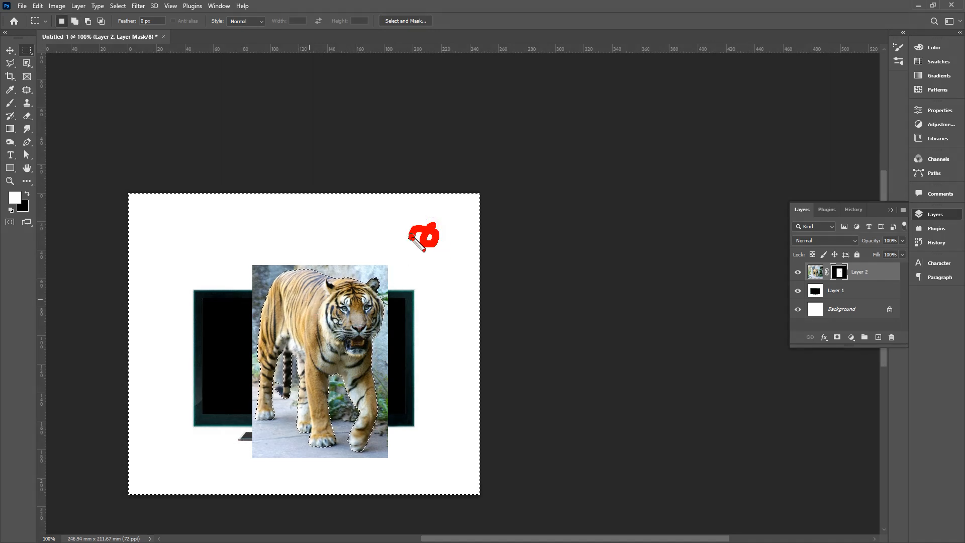
pyautogui.moveTo(342, 302)
pyautogui.mouseDown()
pyautogui.moveTo(305, 319)
pyautogui.moveTo(350, 335)
pyautogui.mouseUp()
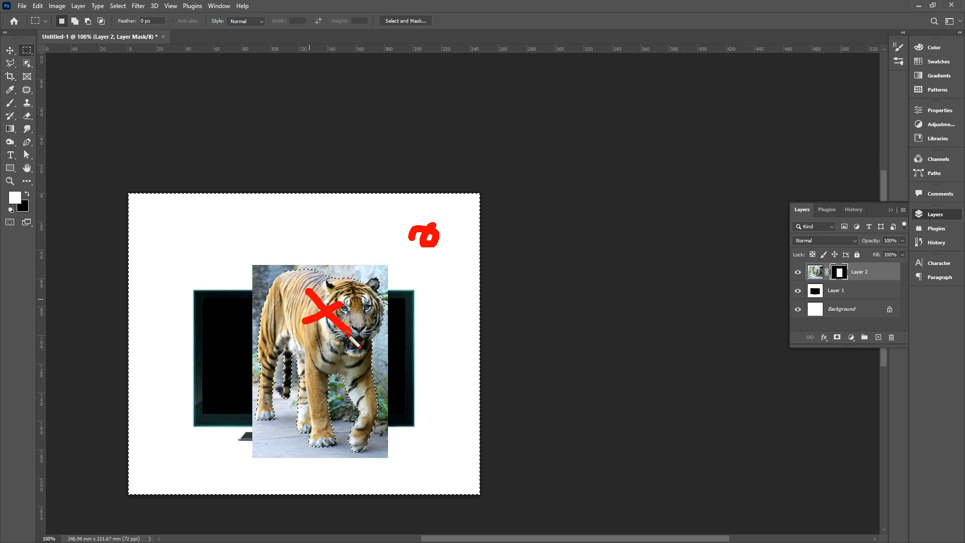
pyautogui.press('Escape')
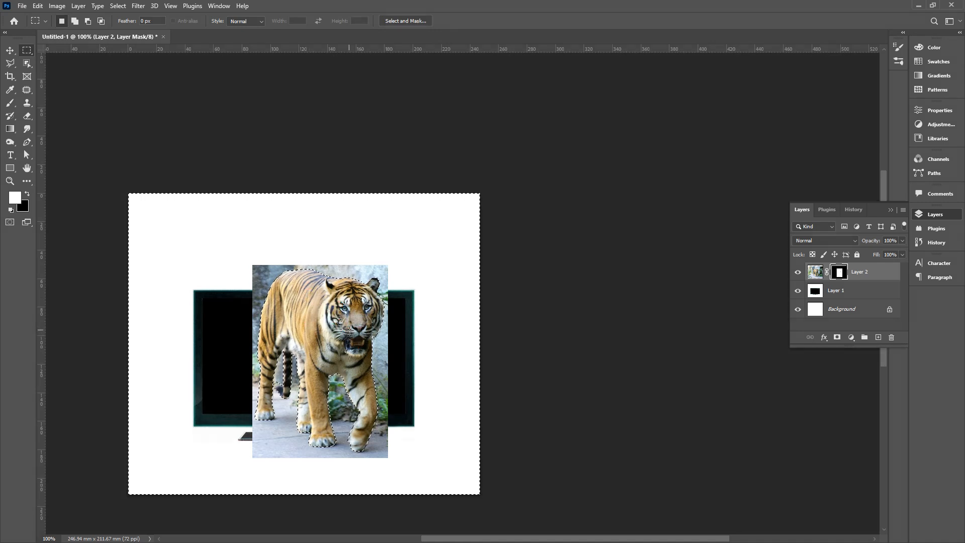
pyautogui.press('Delete')
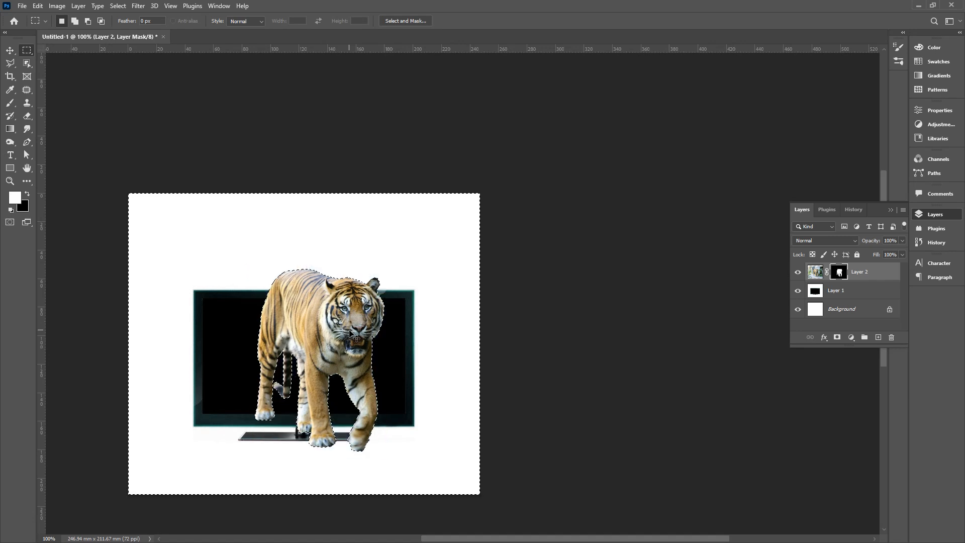
pyautogui.hotkey('ctrl', 'z')
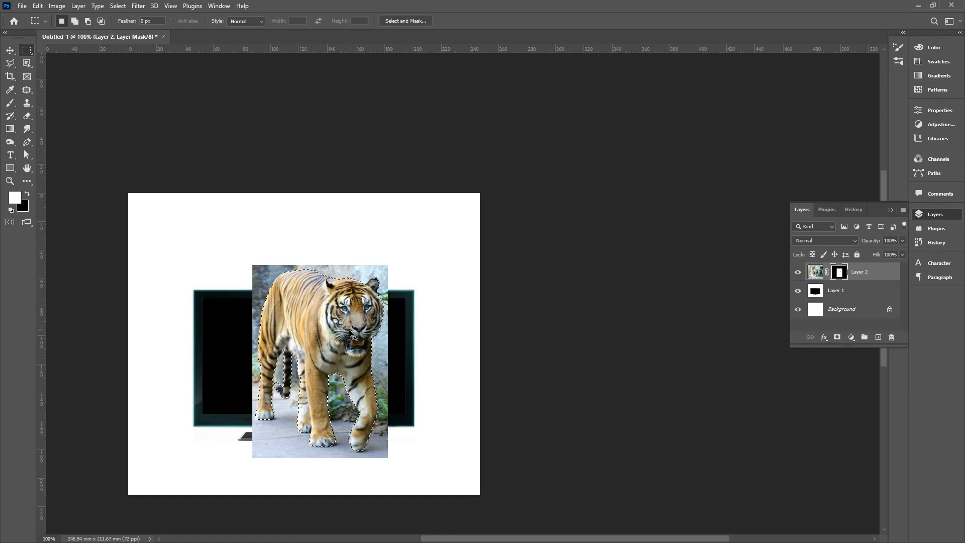
# Step: Fill the tiger's shape on the Layer 2 mask with black, and restore it with a white fill
pyautogui.hotkey('ctrl', 'shift', 'i')
pyautogui.press('Delete')
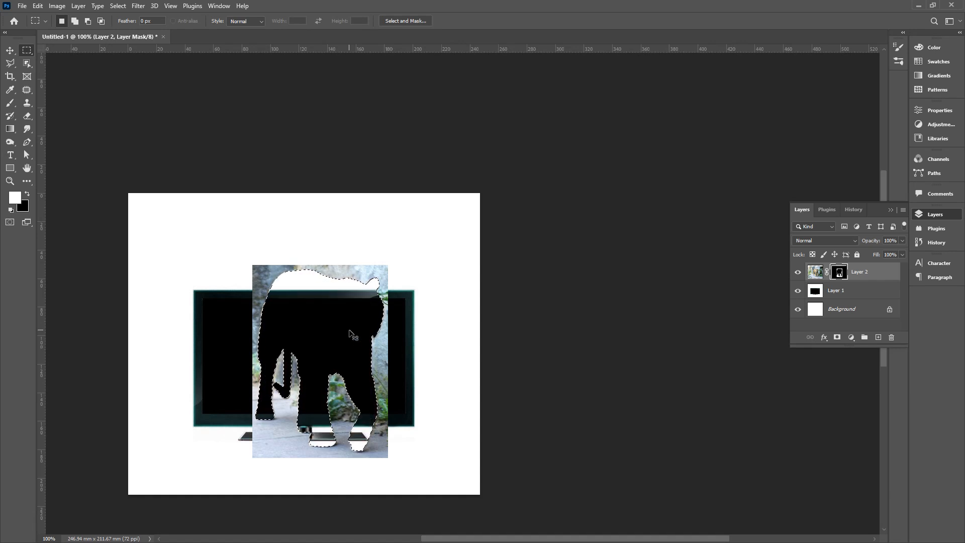
pyautogui.hotkey('alt', 'BackSpace')
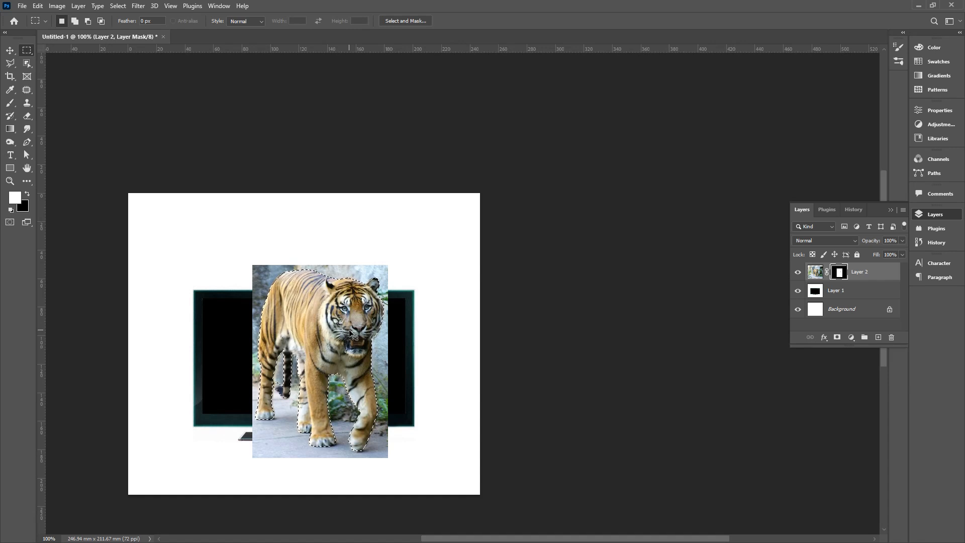
# Step: Hide the photo around the tiger by filling the inverted selection with black on the mask, and move the tiger slightly down and right
pyautogui.hotkey('ctrl', 'shift', 'i')
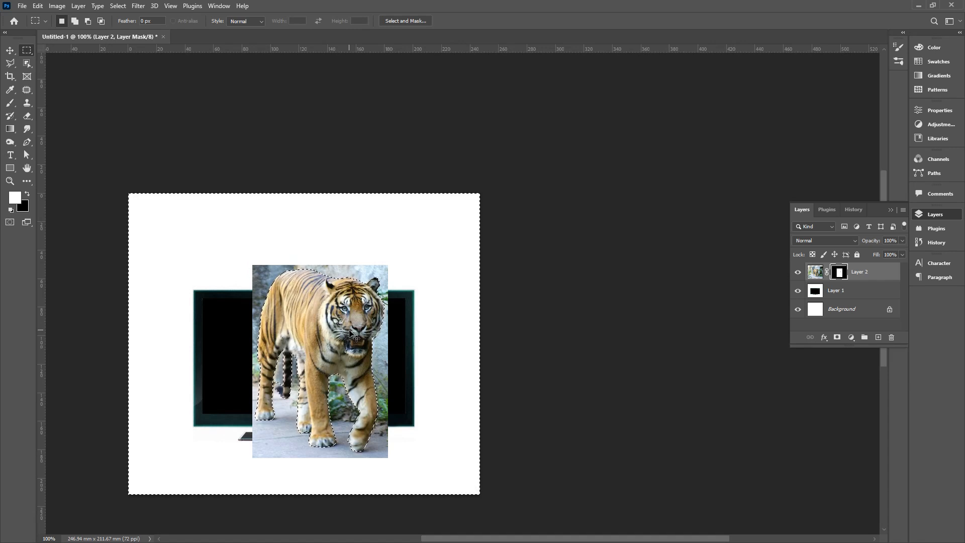
pyautogui.hotkey('ctrl', 'BackSpace')
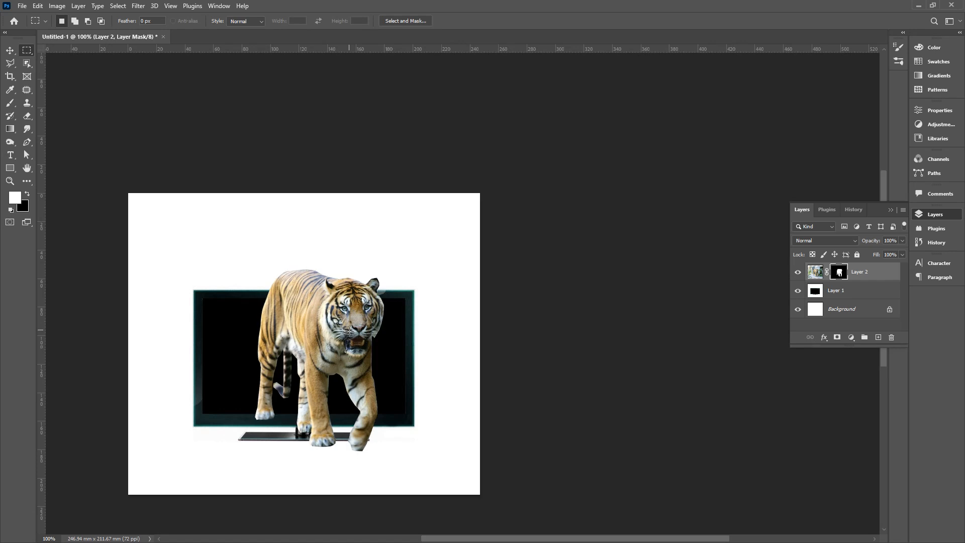
pyautogui.press('v')
pyautogui.moveTo(349, 355); pyautogui.dragTo(359, 387)
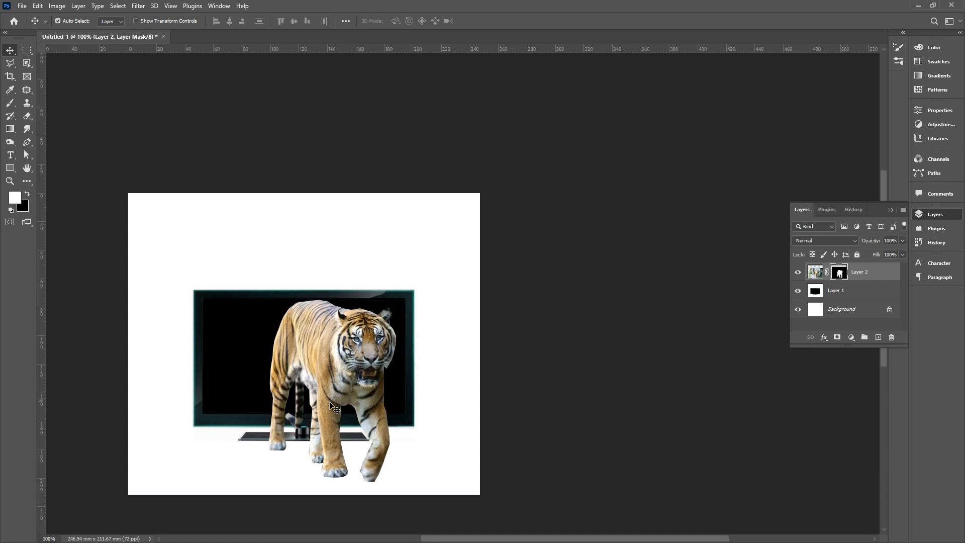